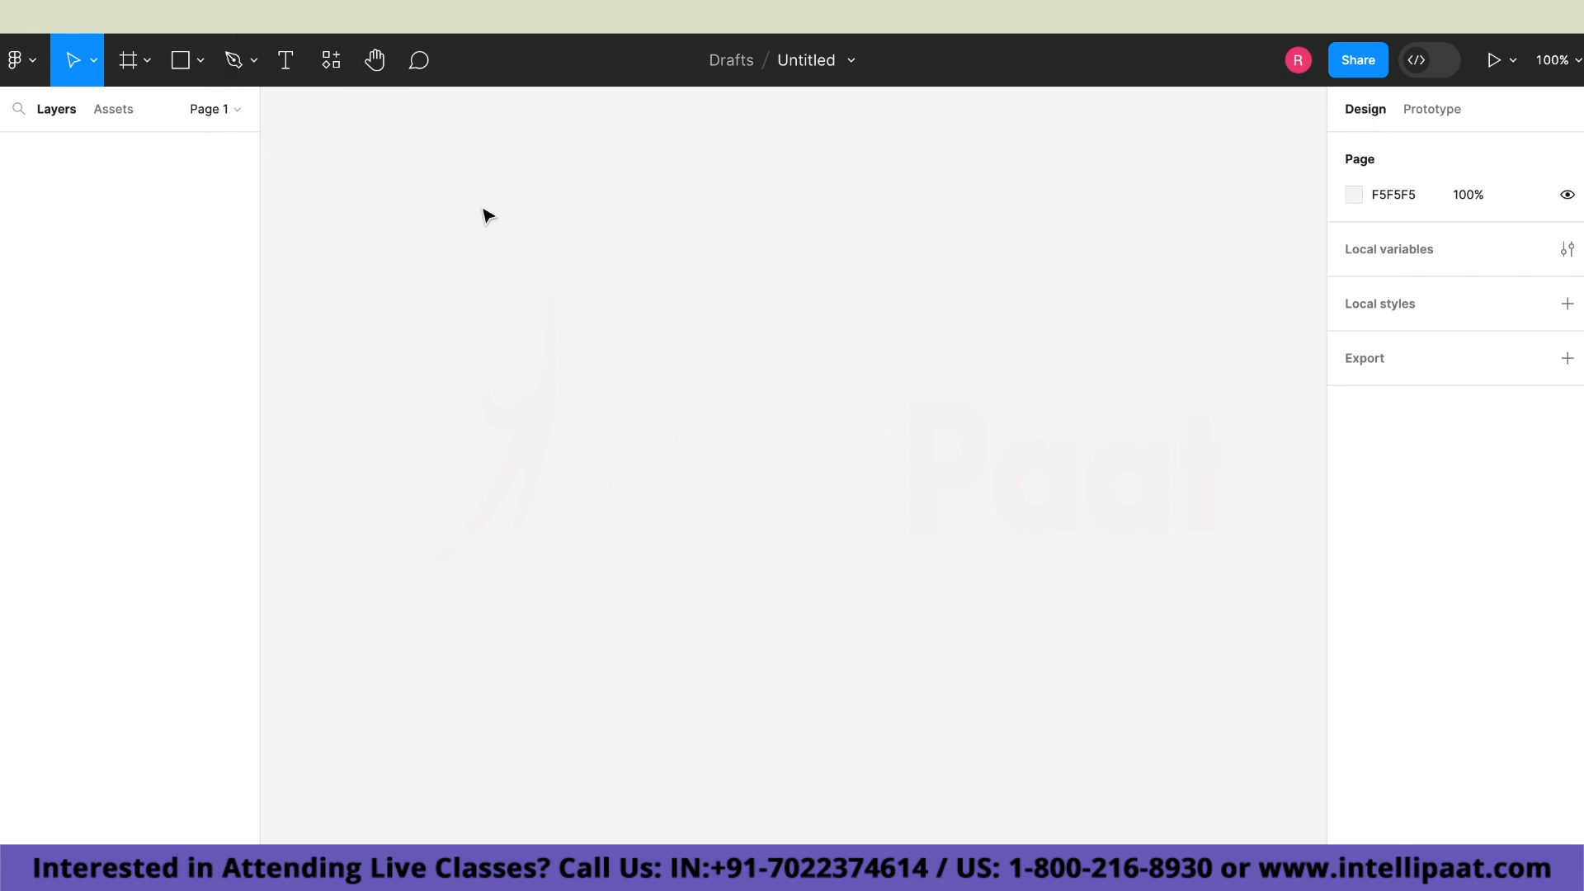
Create a new frame on the canvas using the iPhone 13 & 14 phone preset.
click(147, 63)
click(160, 113)
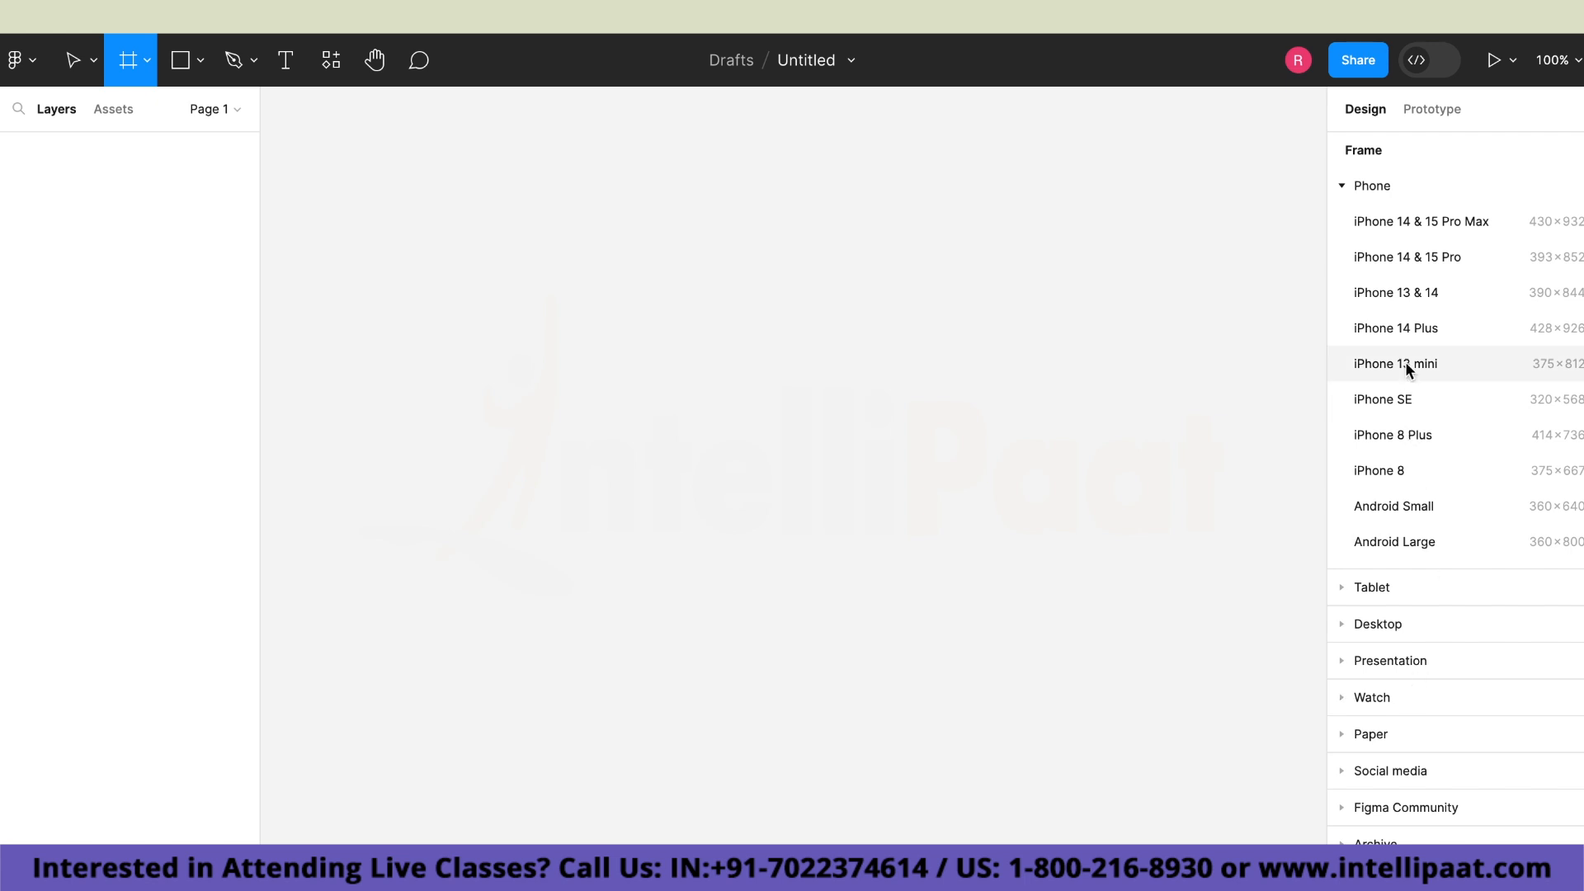
click(1408, 297)
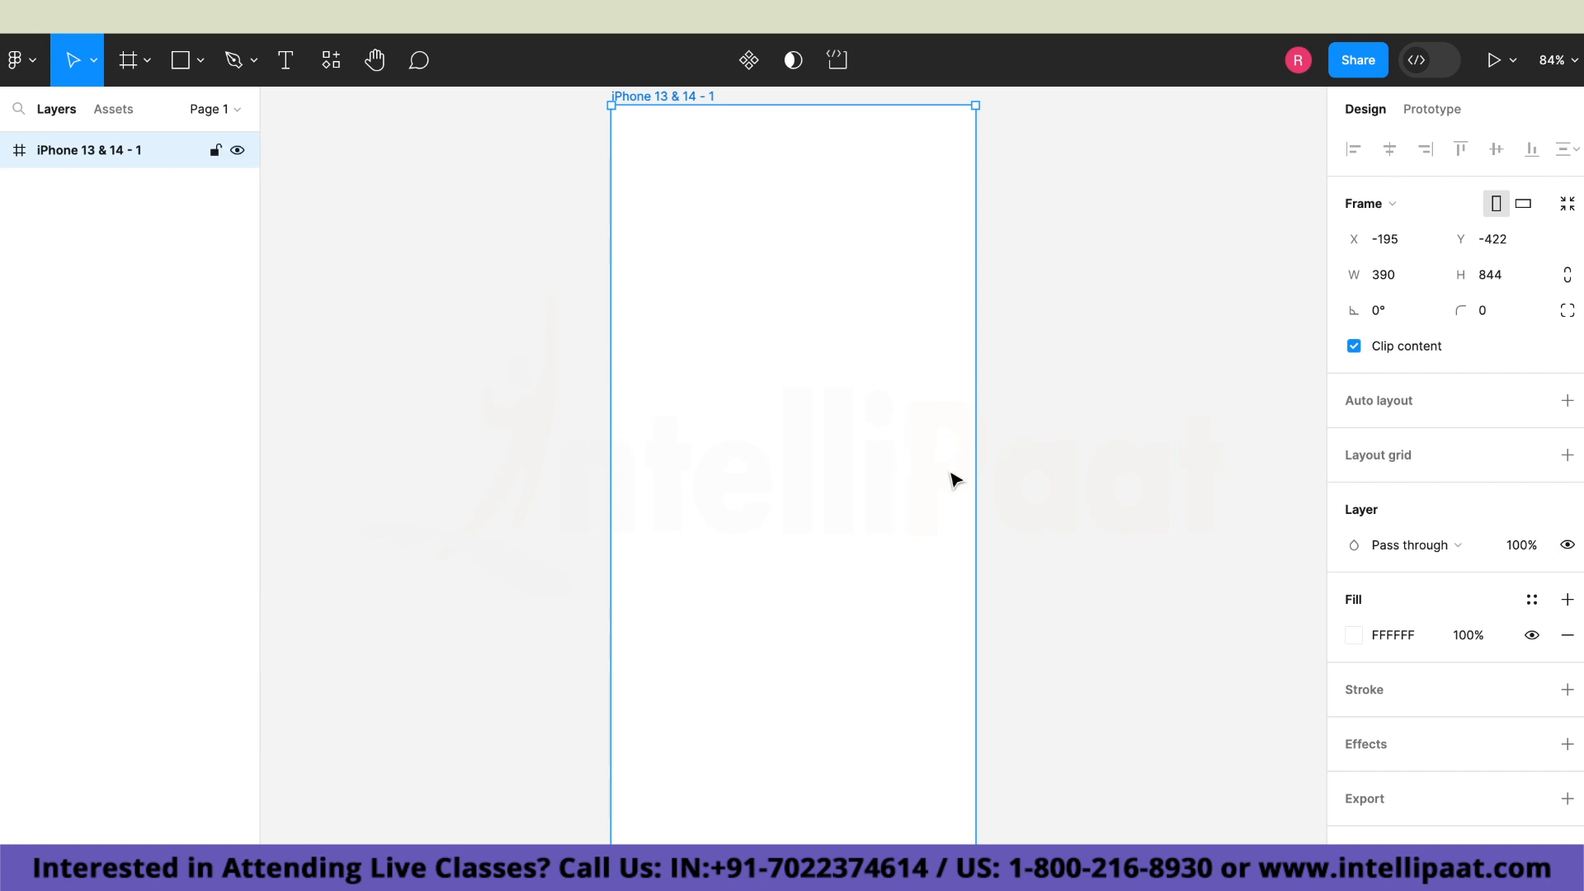
Duplicate the iPhone frame twice to make a row of three identical frames.
key(ctrl+d)
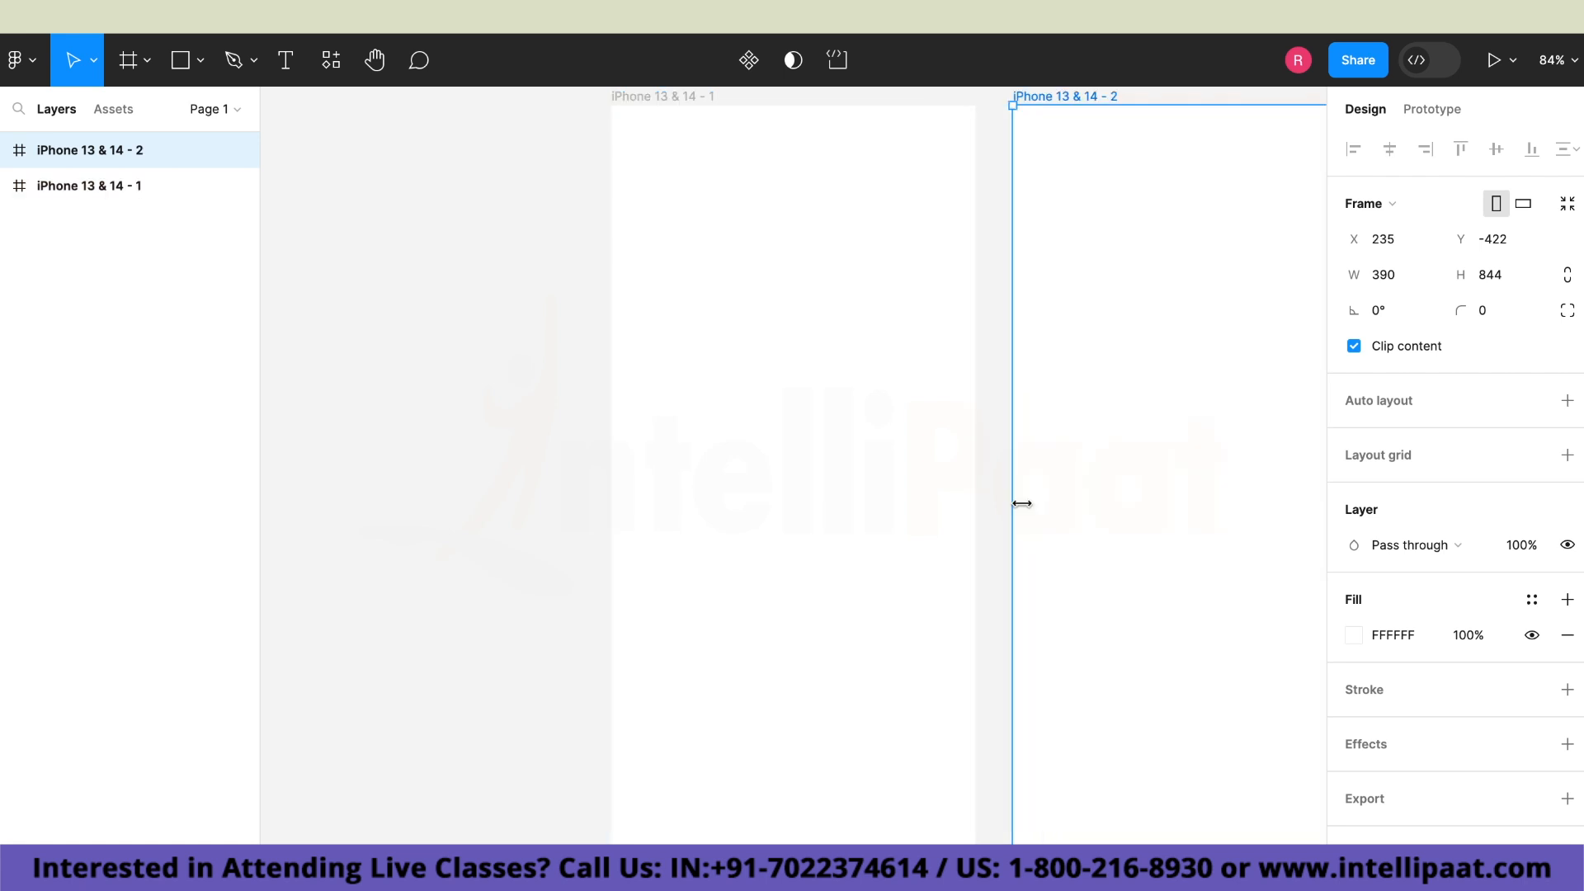
key(ctrl+d)
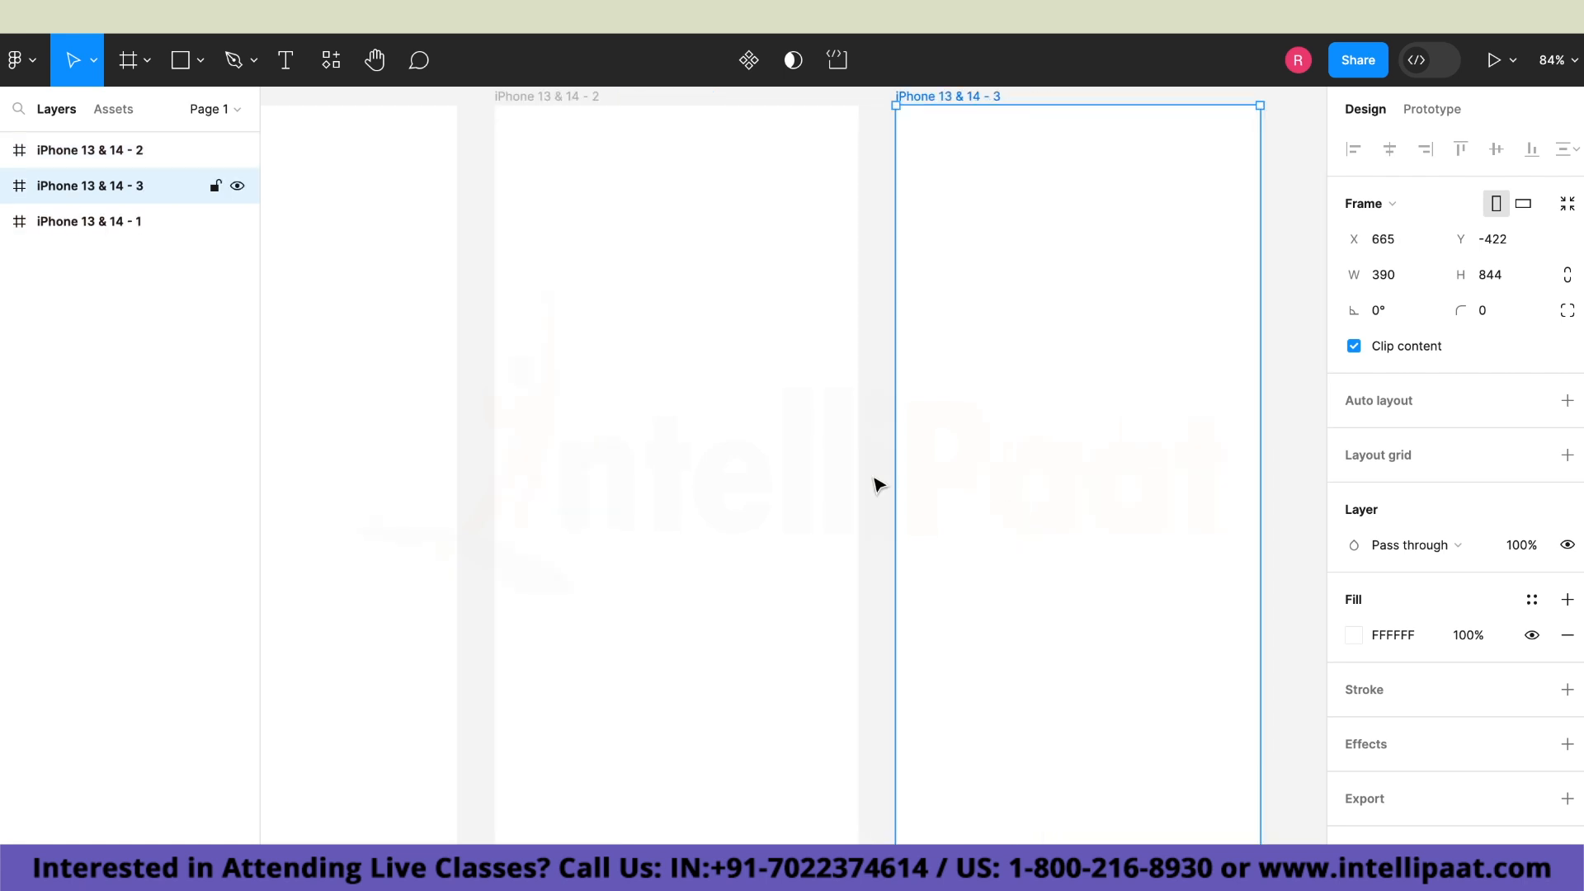
scroll(882, 472, down, 3)
scroll(882, 473, down, 2)
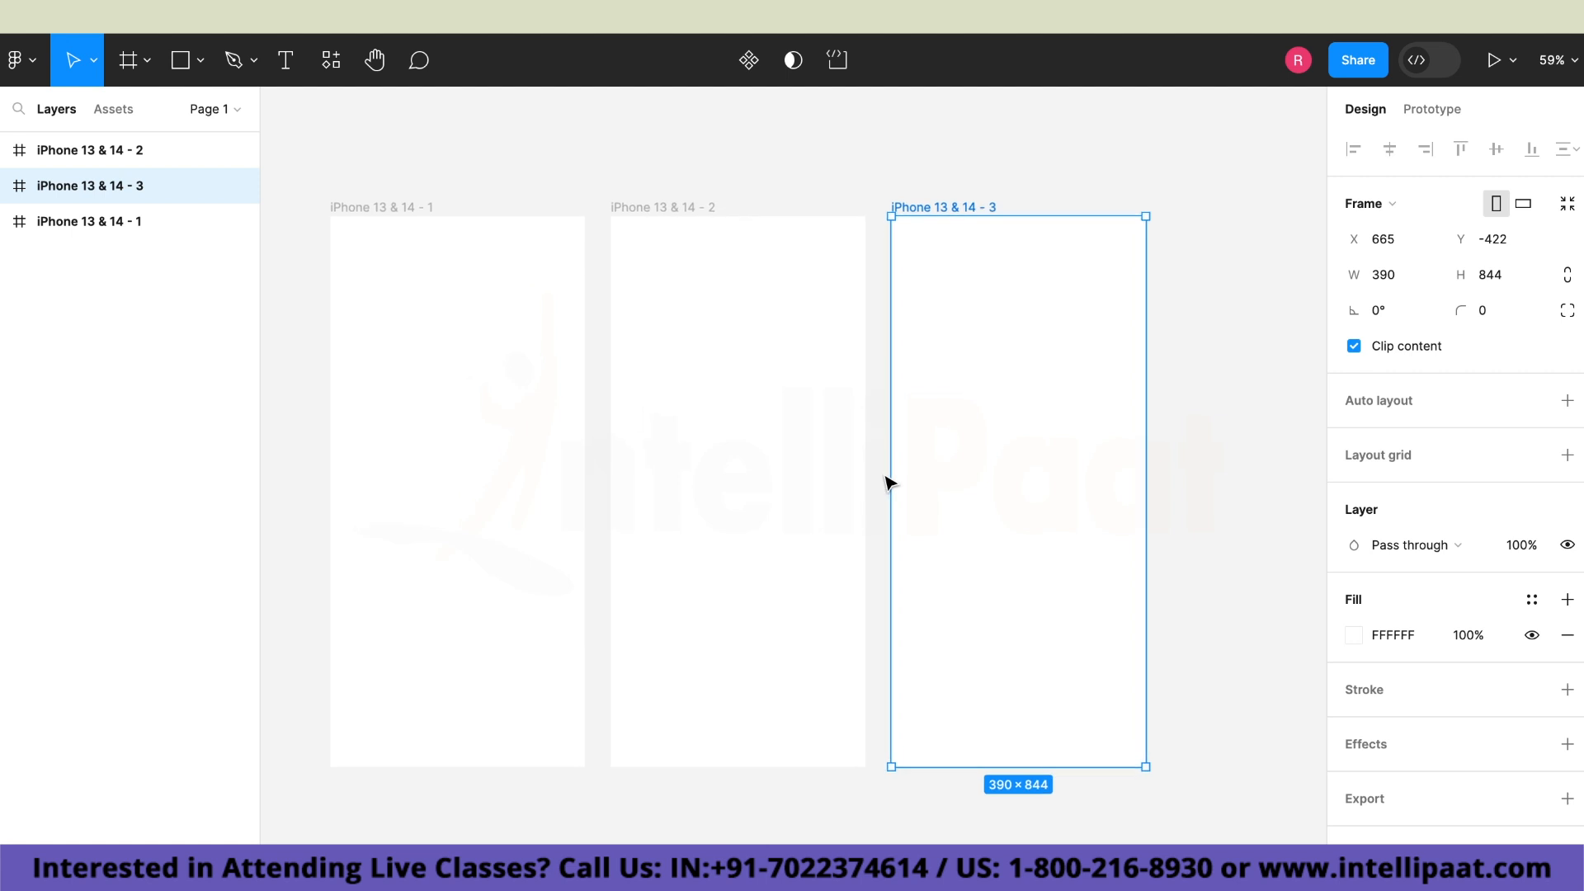
scroll(459, 184, left, 3)
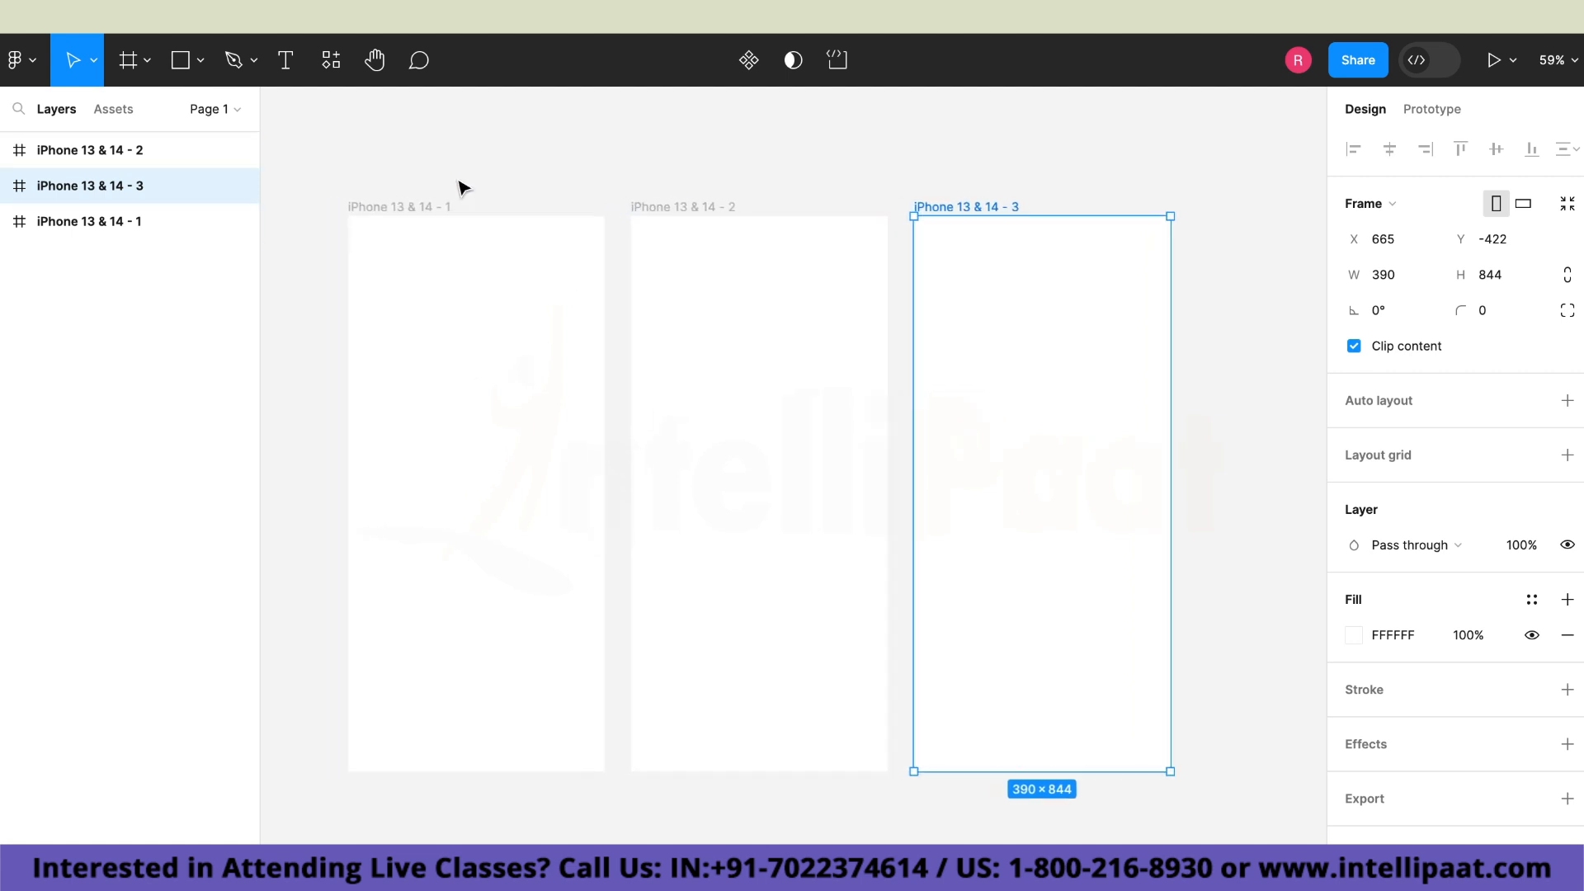
Rename the first iPhone frame in the row as Homepage.
click(467, 203)
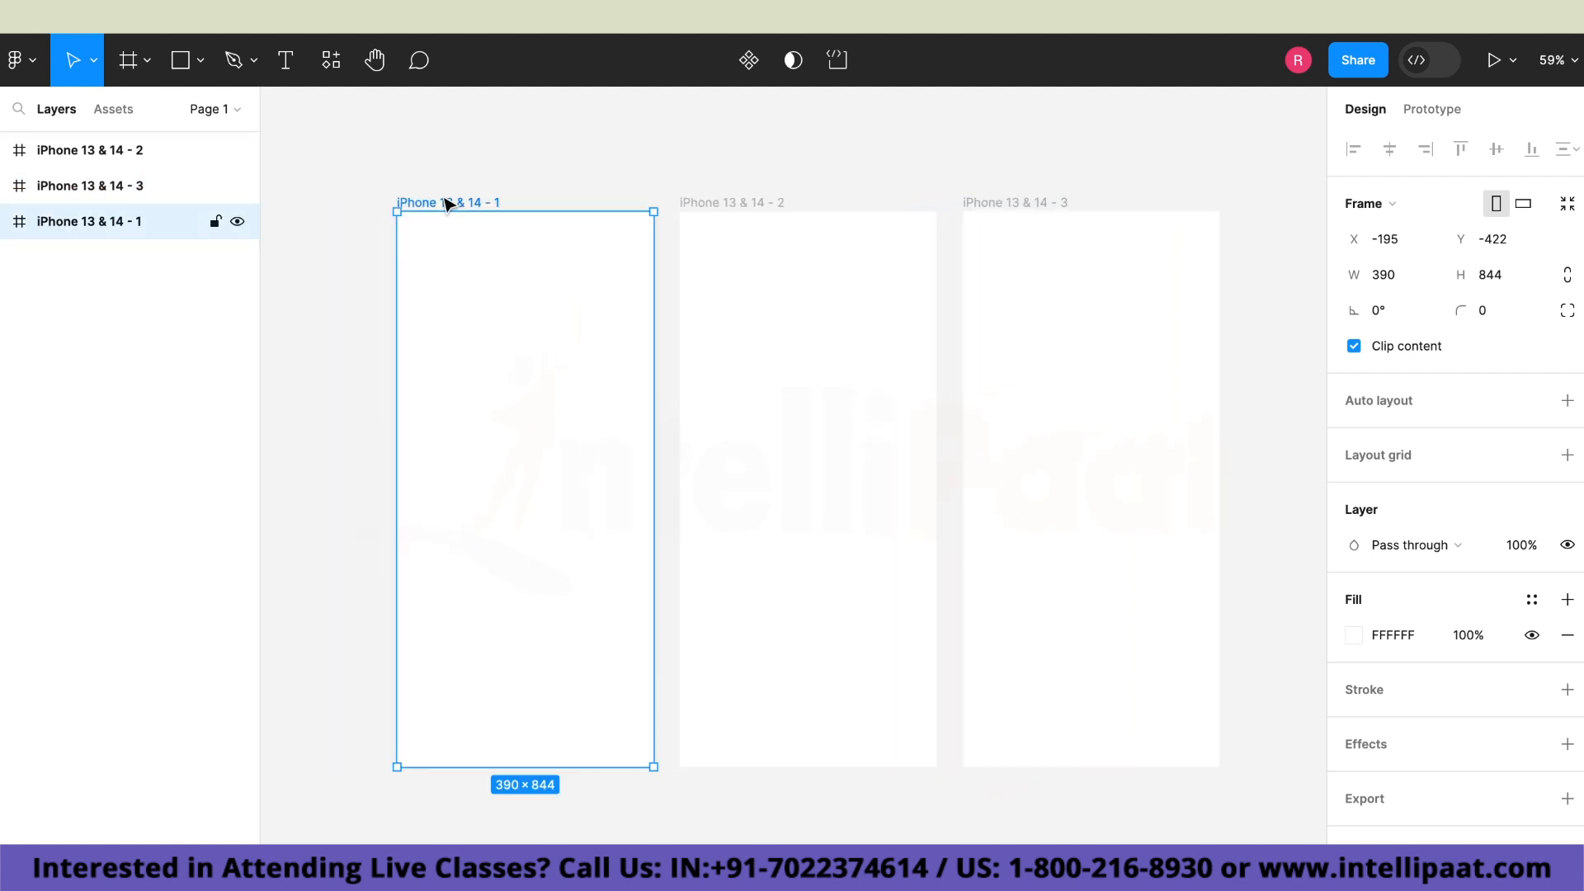
double_click(439, 198)
key(BackSpace)
text(Homepage)
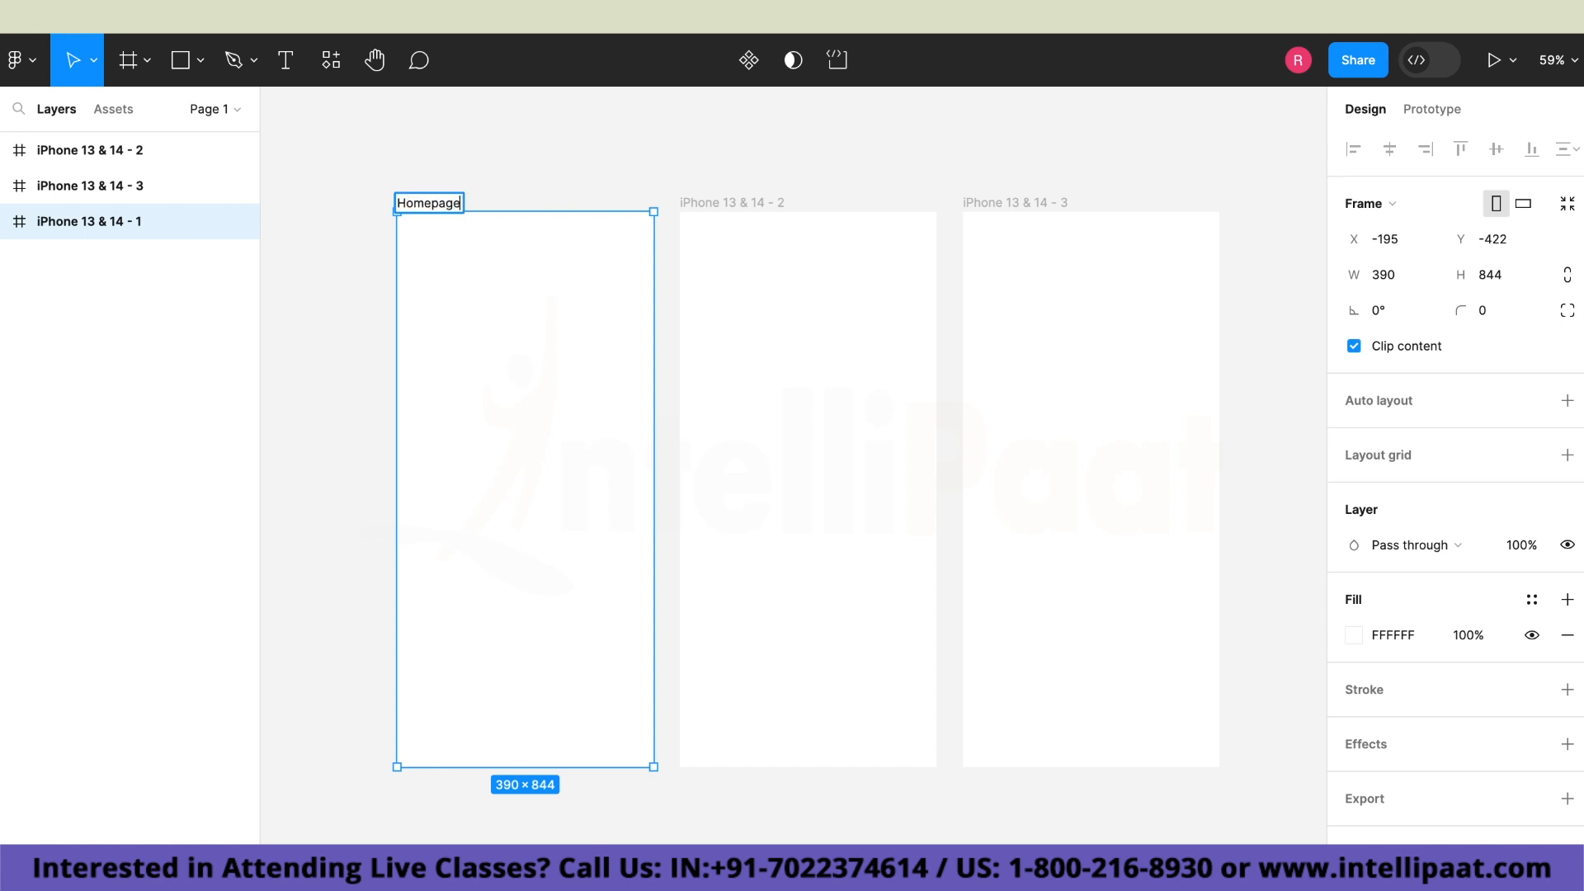
Rename the middle iPhone frame as Registration.
double_click(743, 203)
key(BackSpace)
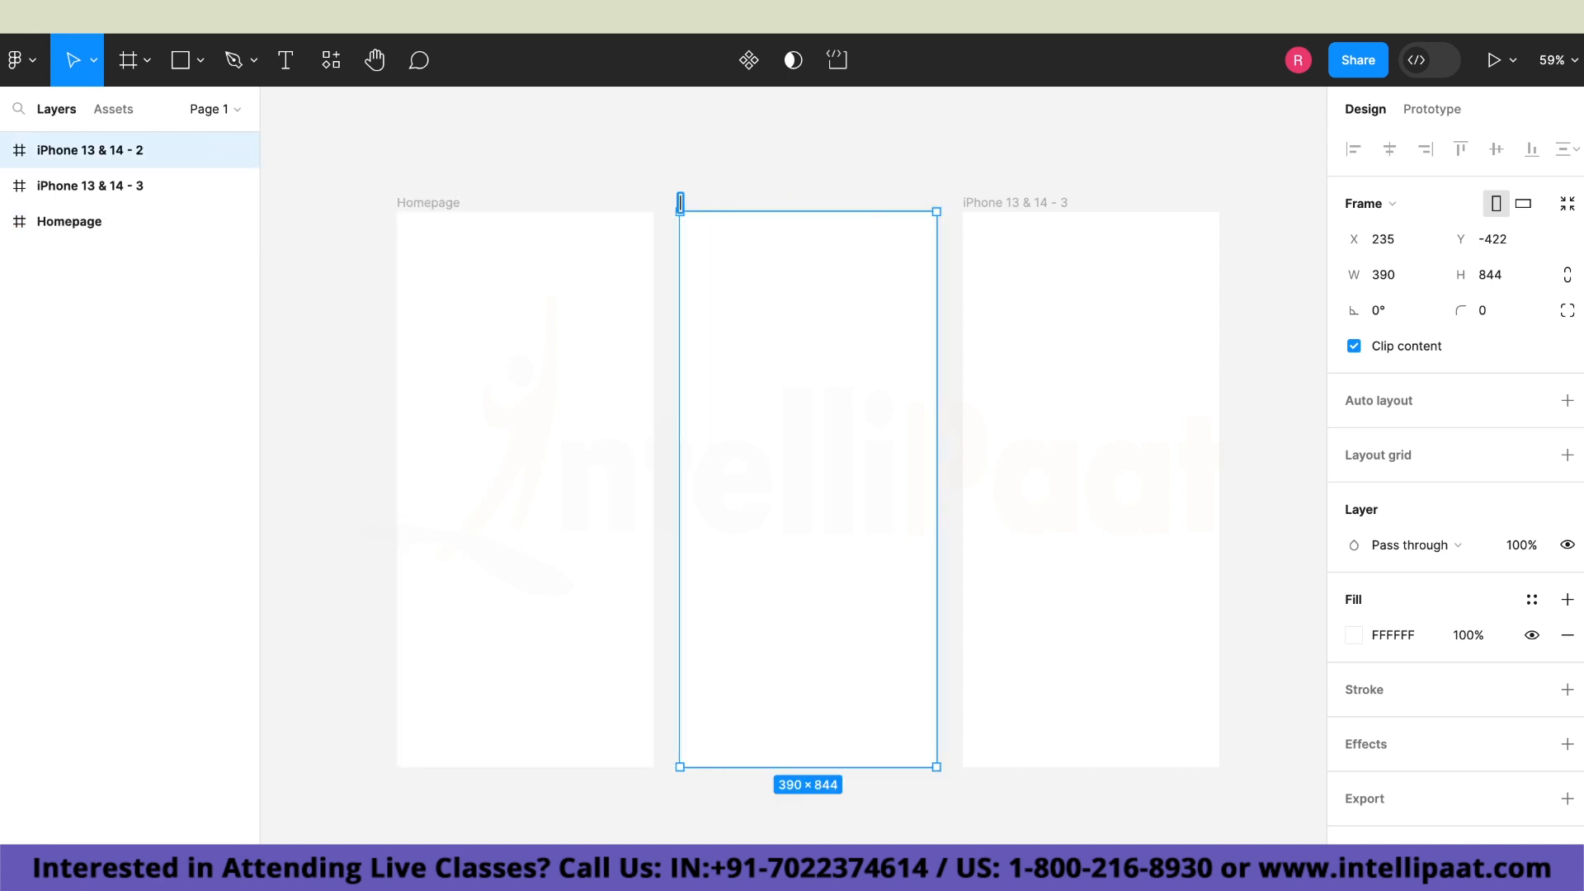
text(Registration)
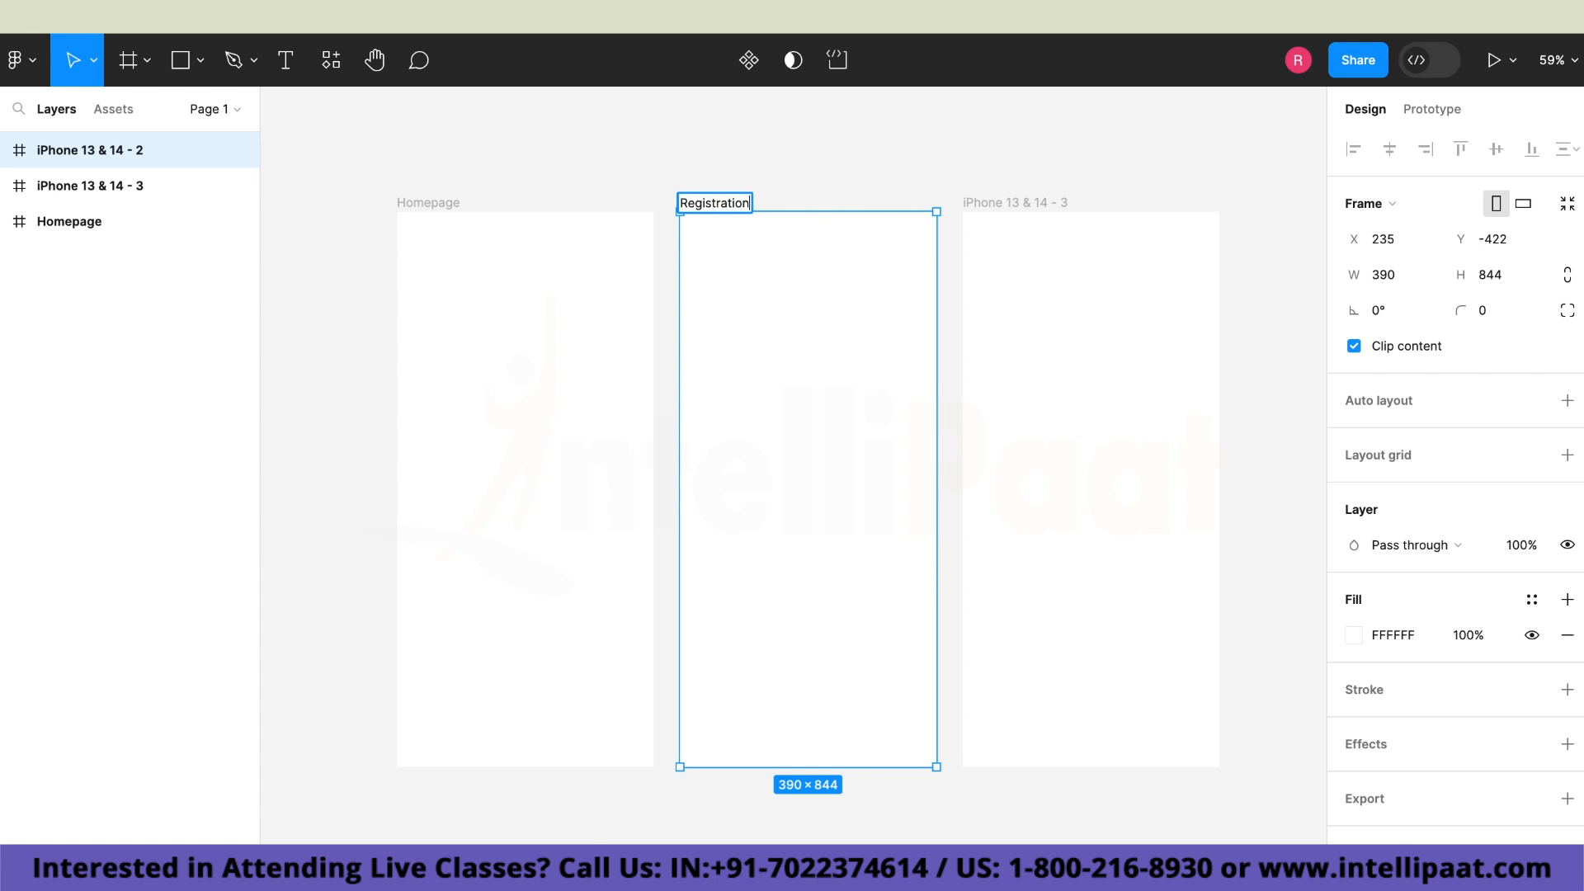
Rename the third iPhone frame as Confirmation.
double_click(994, 204)
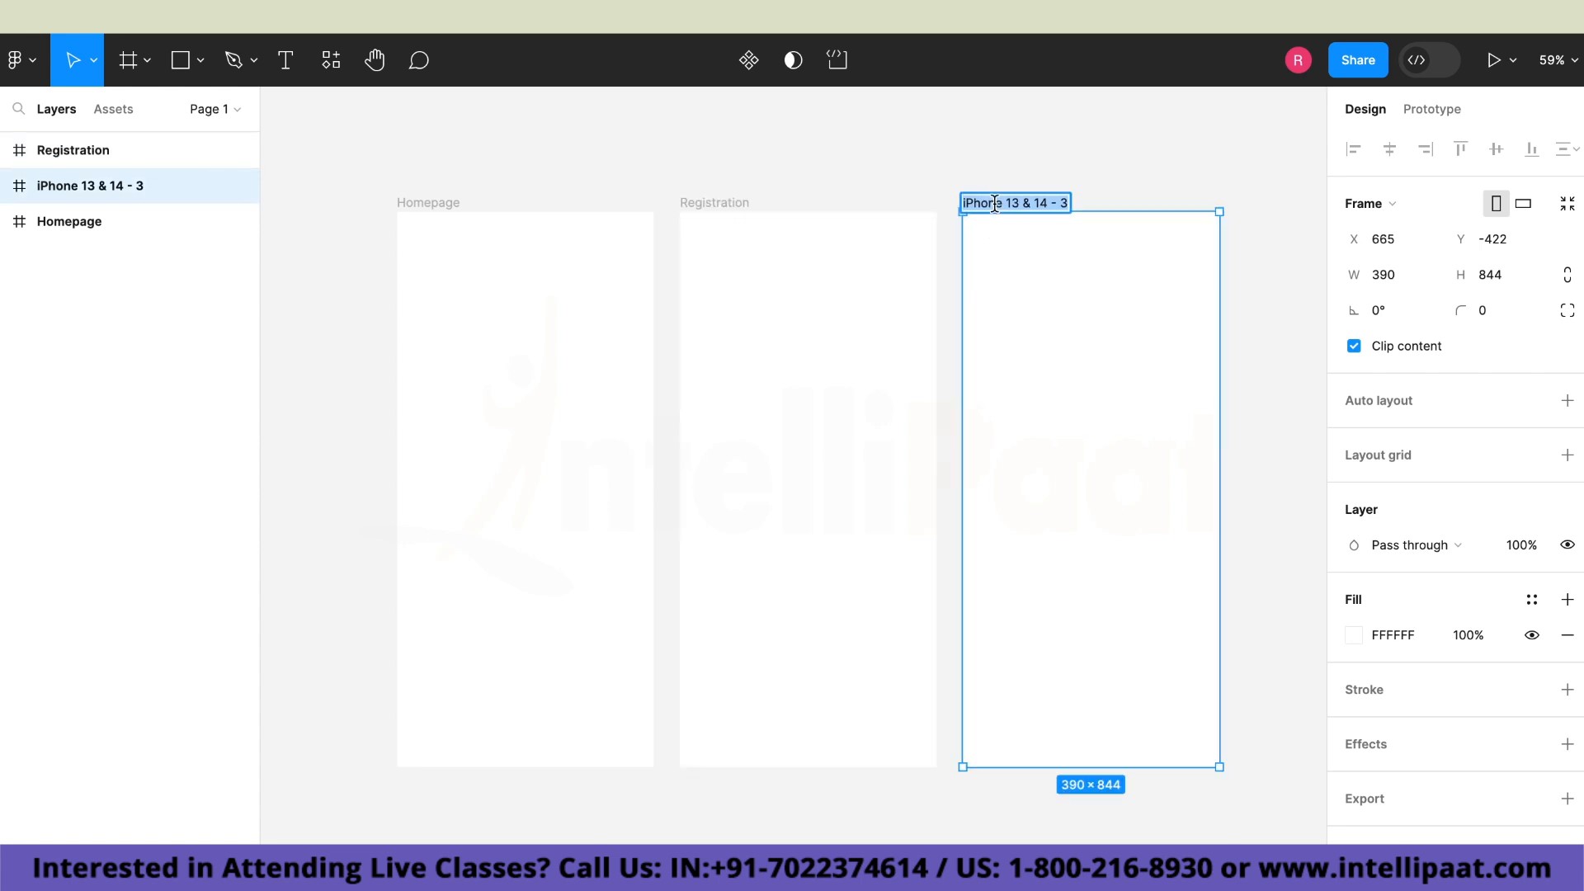
key(BackSpace)
text(C)
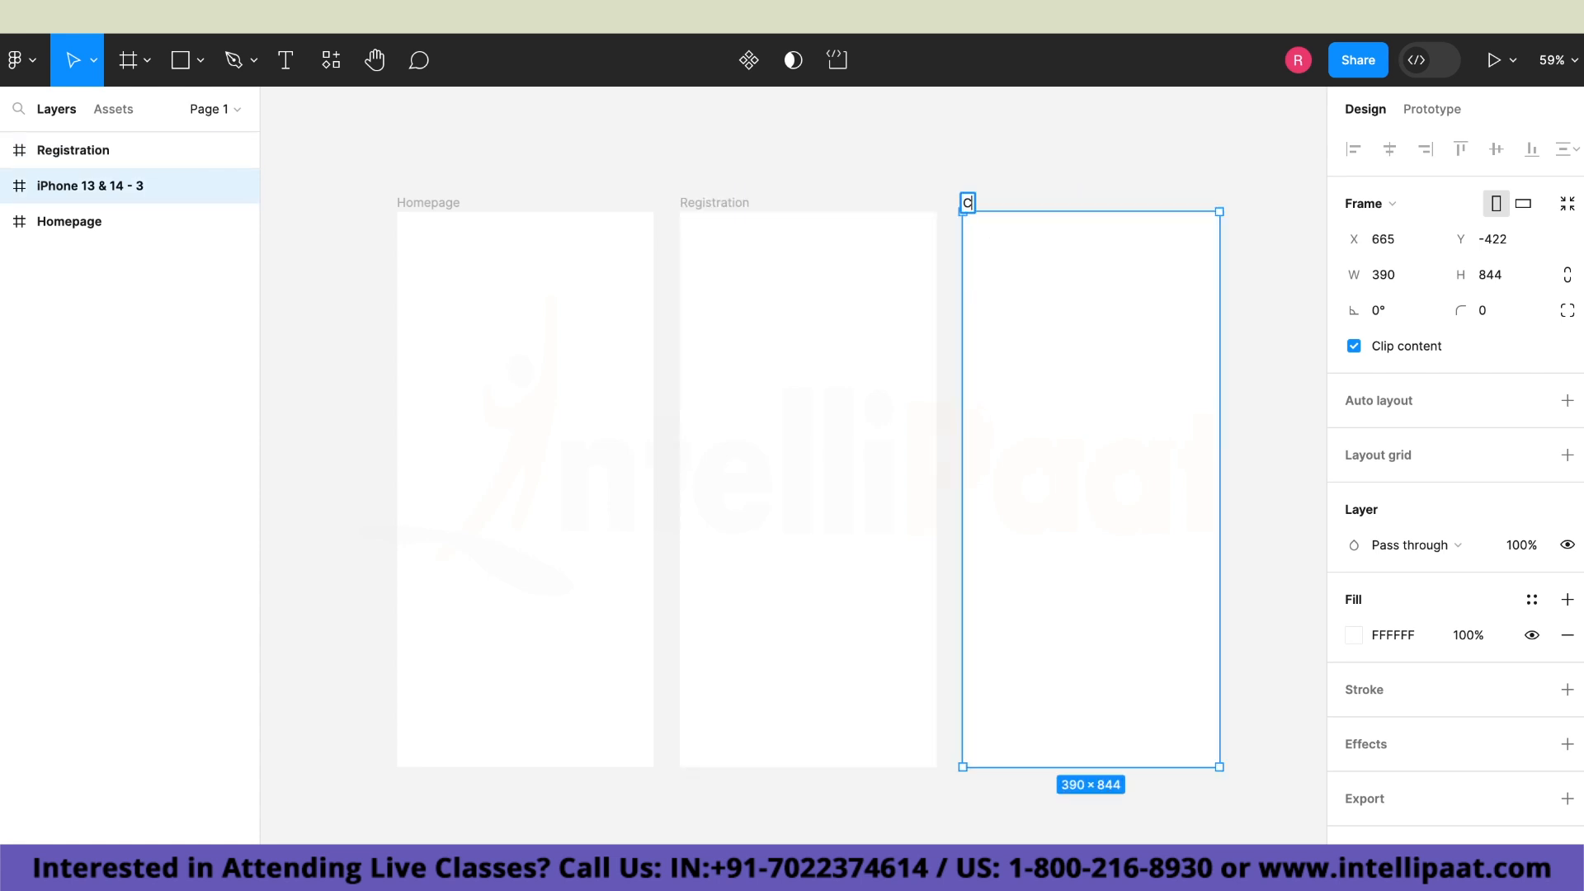
text(onfirmation)
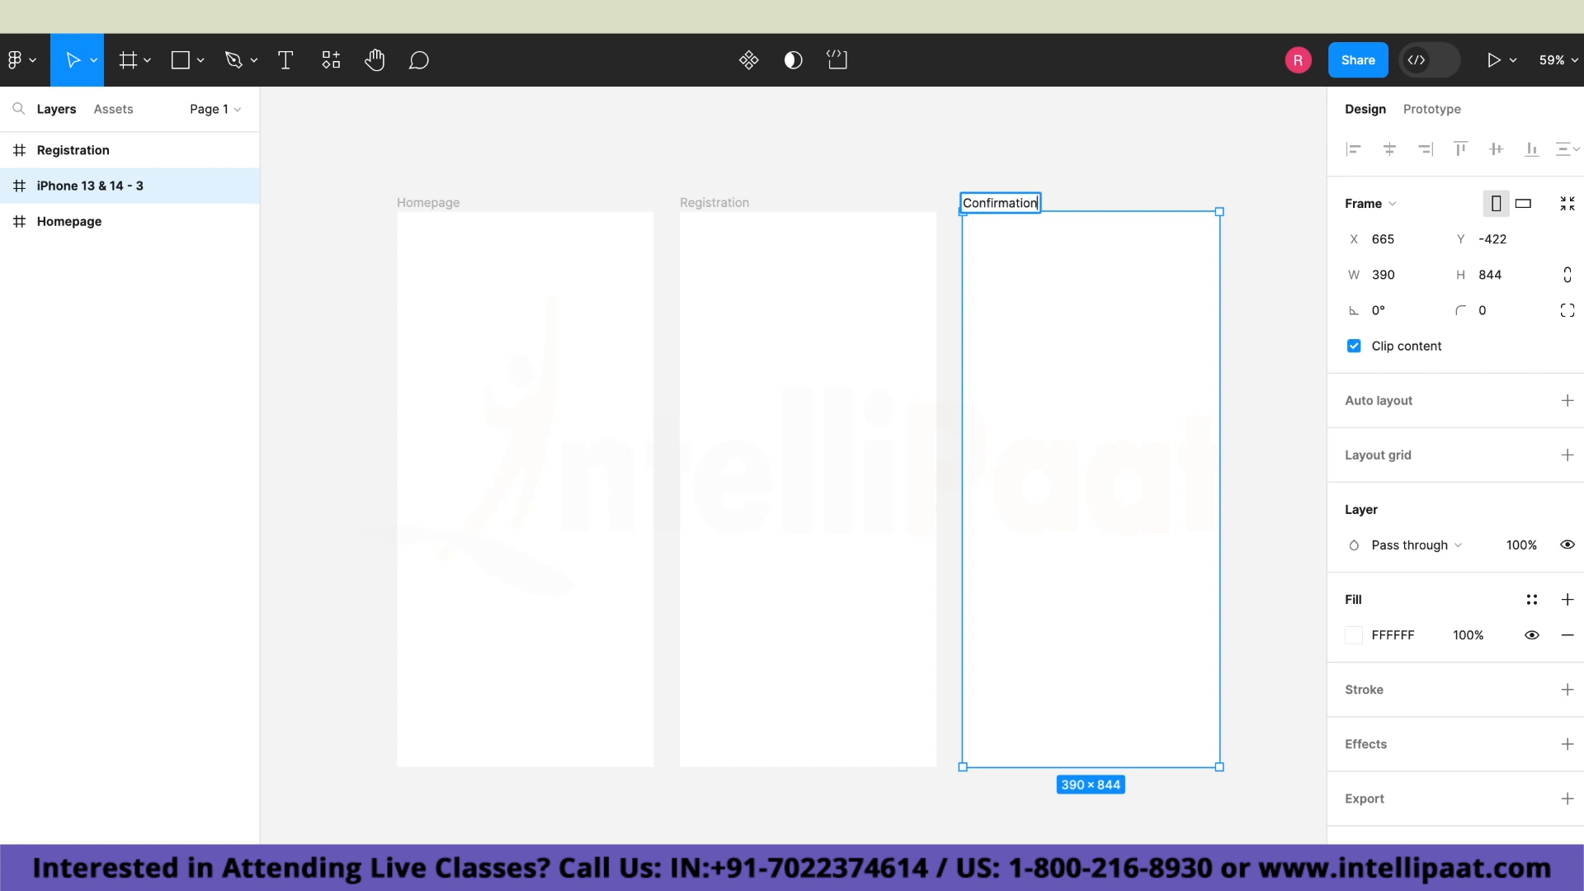
click(1103, 169)
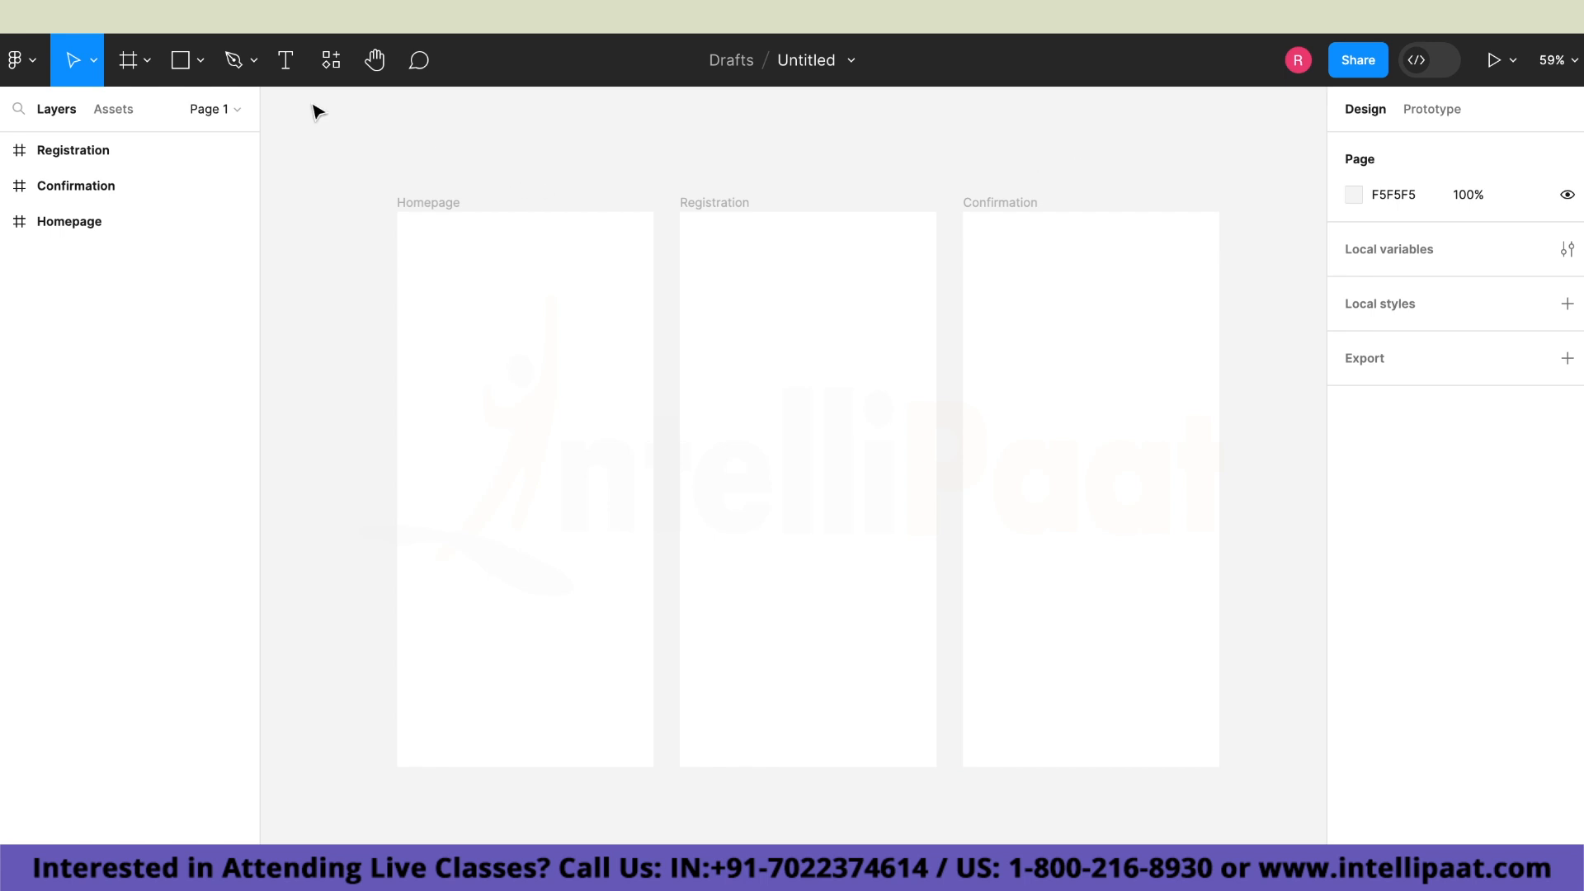
Draw a rectangle about 303 × 164 in the upper part of the Homepage frame.
click(201, 63)
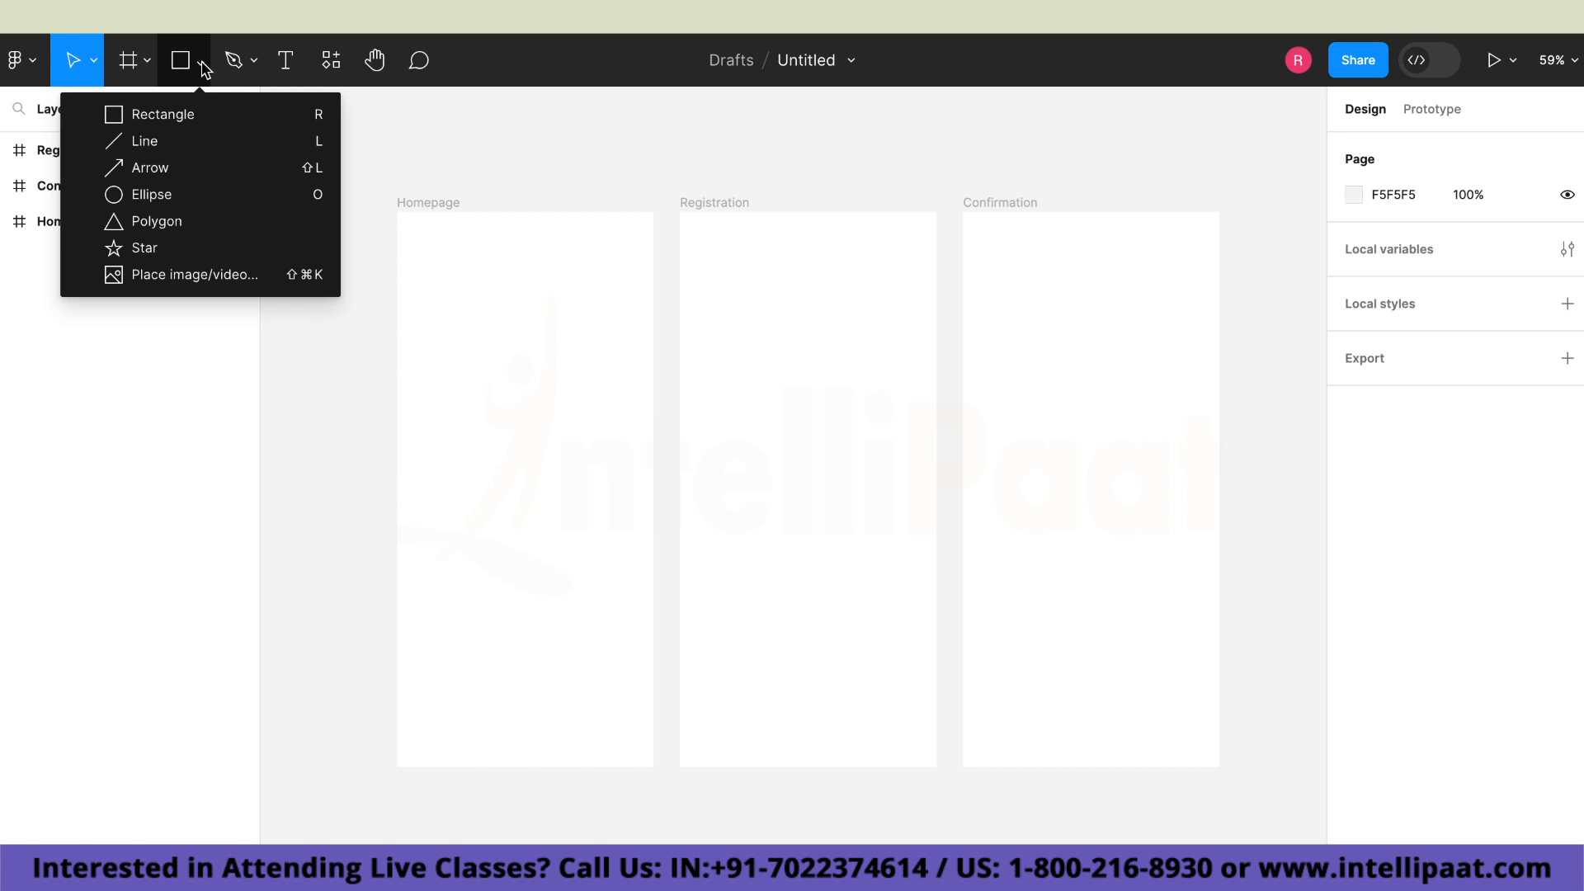
click(205, 114)
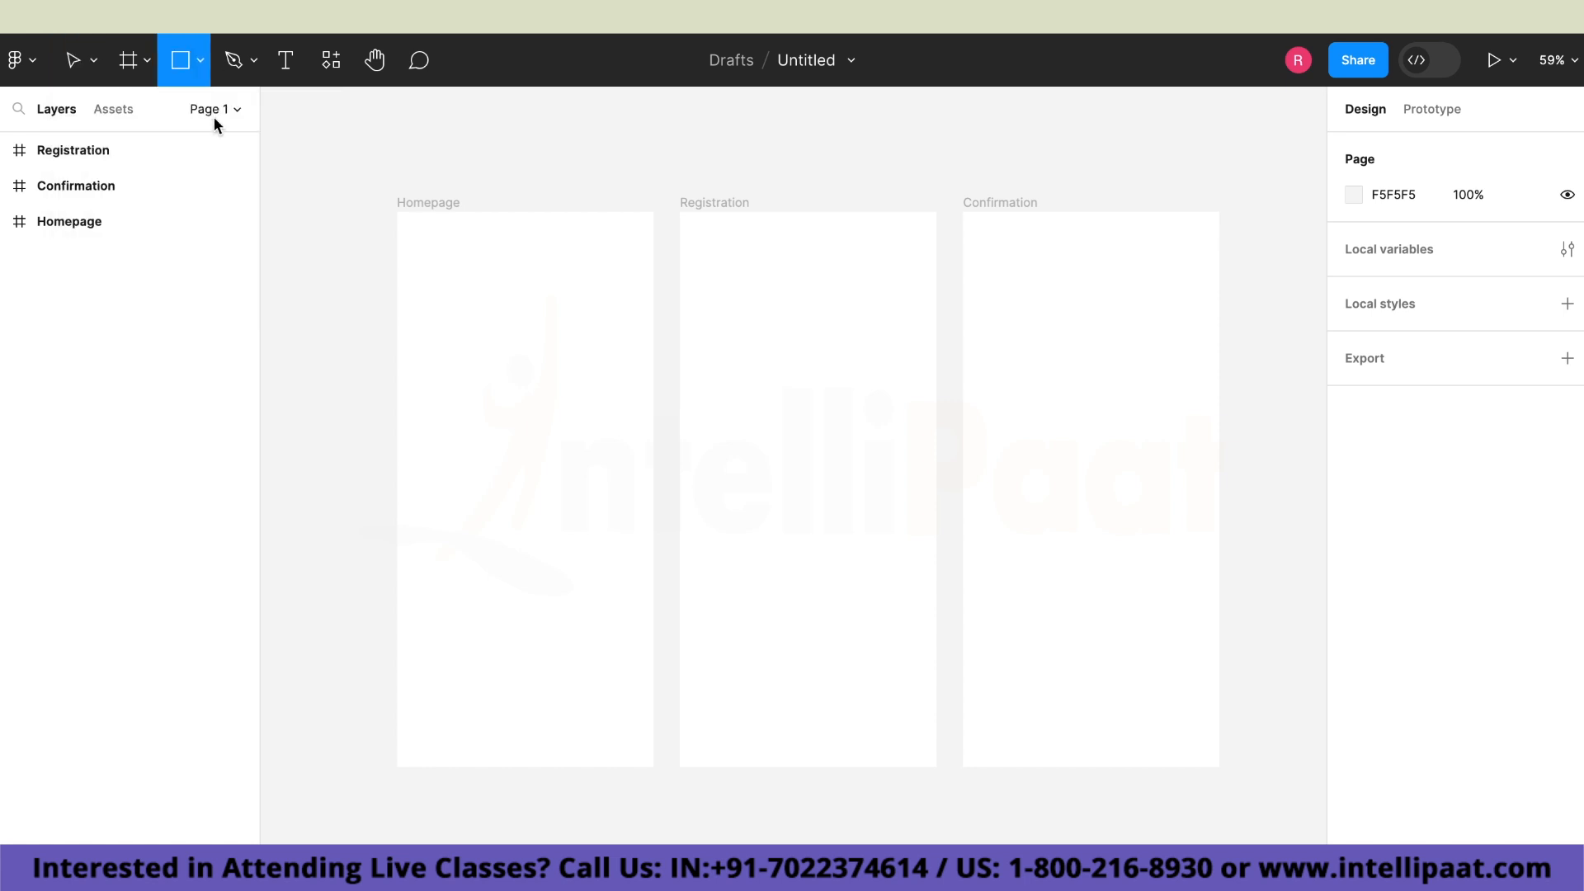
mouse_move(426, 286)
mouse_down()
mouse_move(549, 368)
mouse_move(627, 394)
mouse_up()
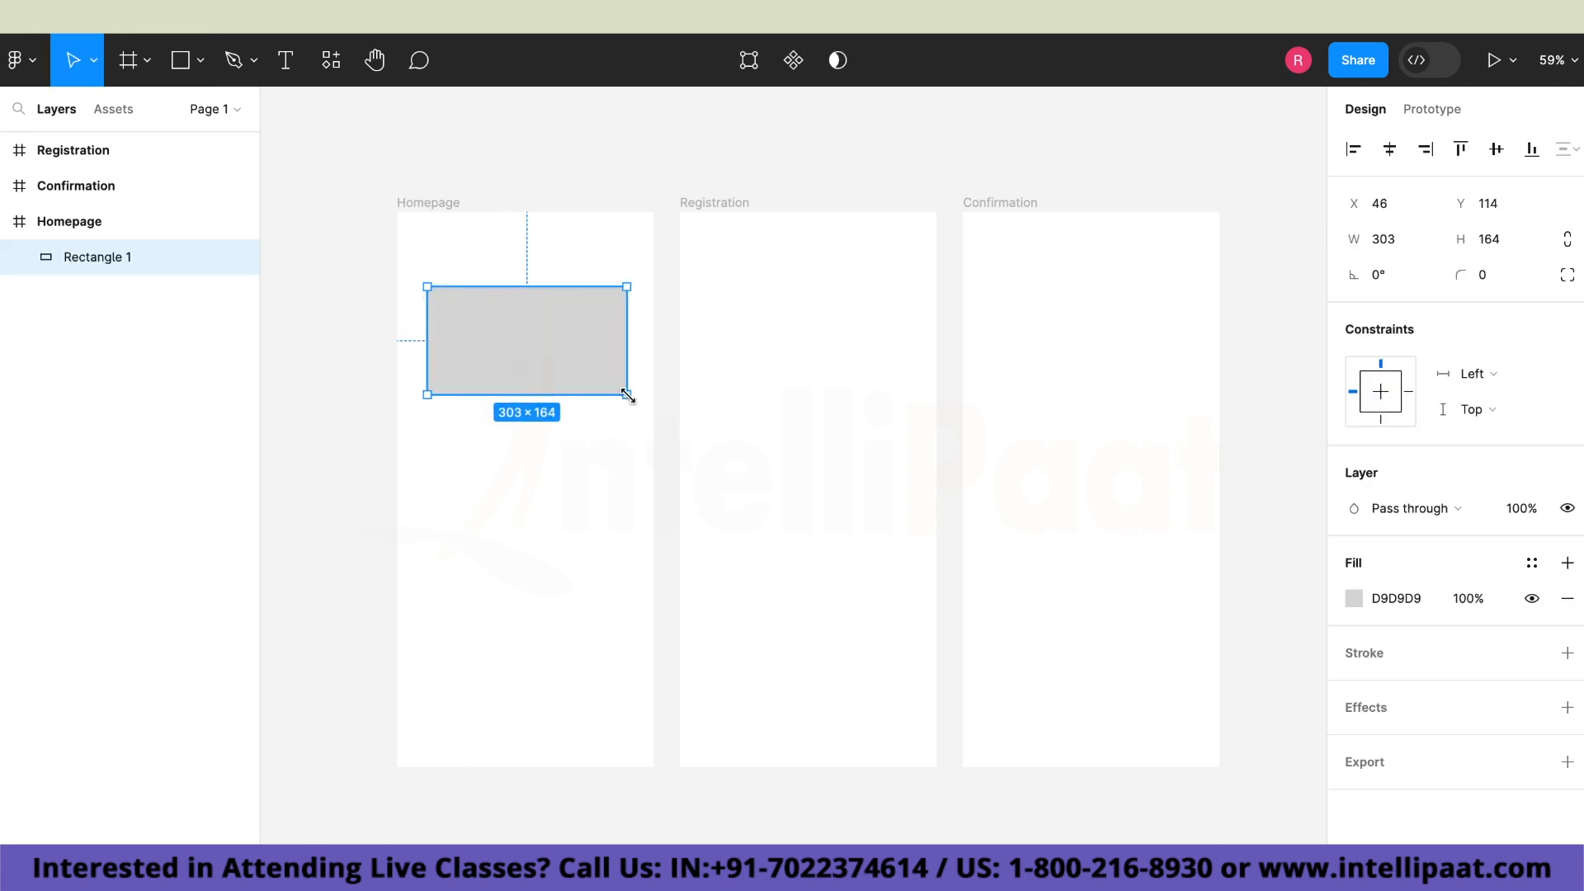
click(373, 439)
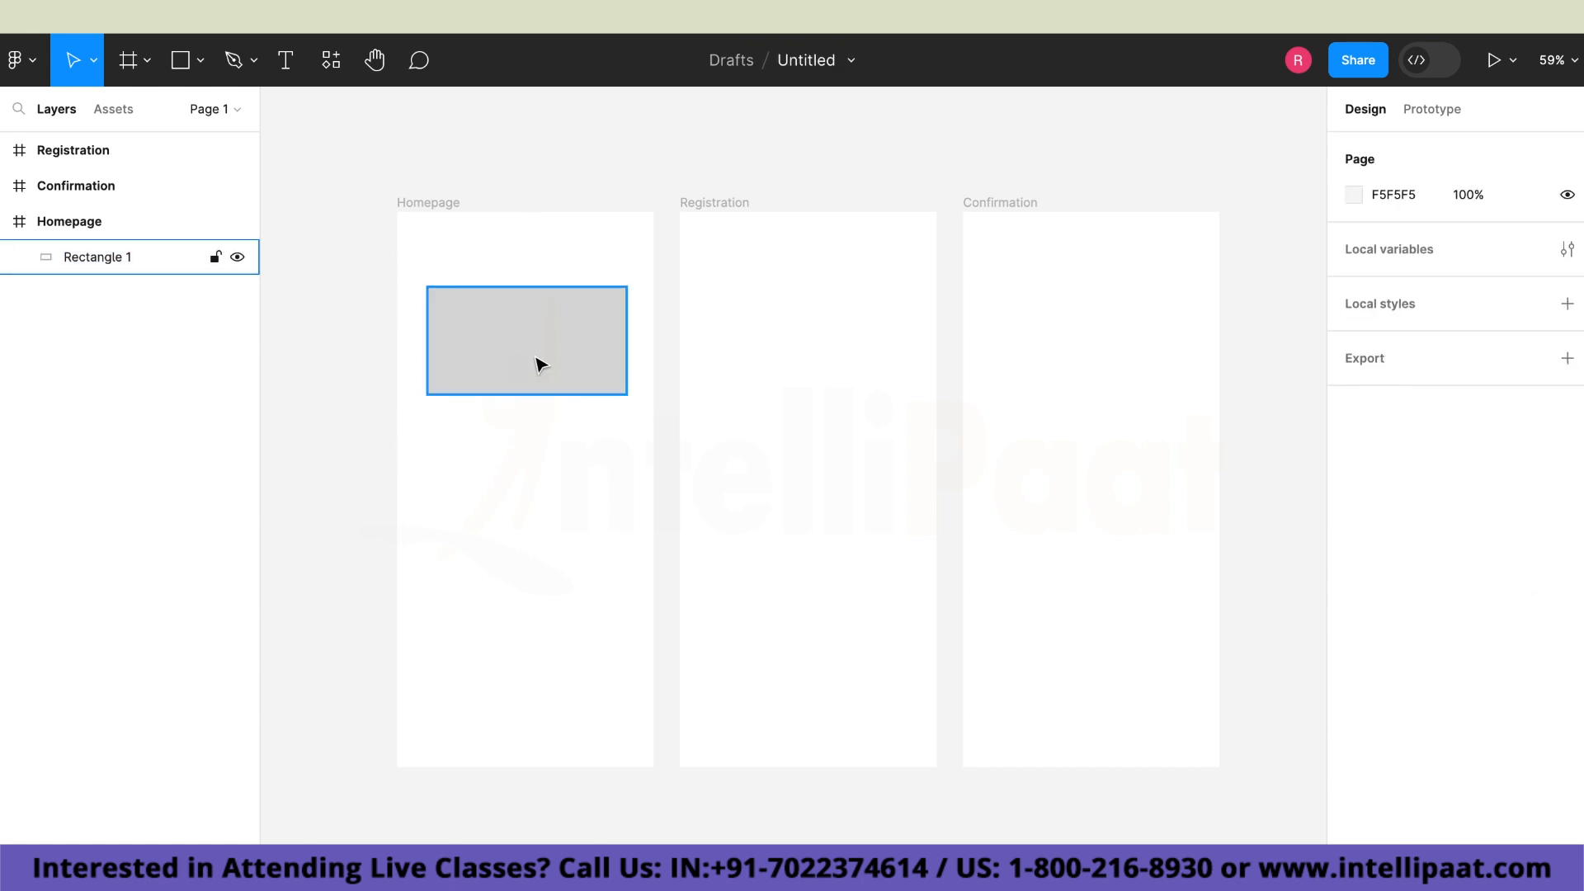
Change the Homepage rectangle's fill to light blue, C5F4FF.
click(540, 364)
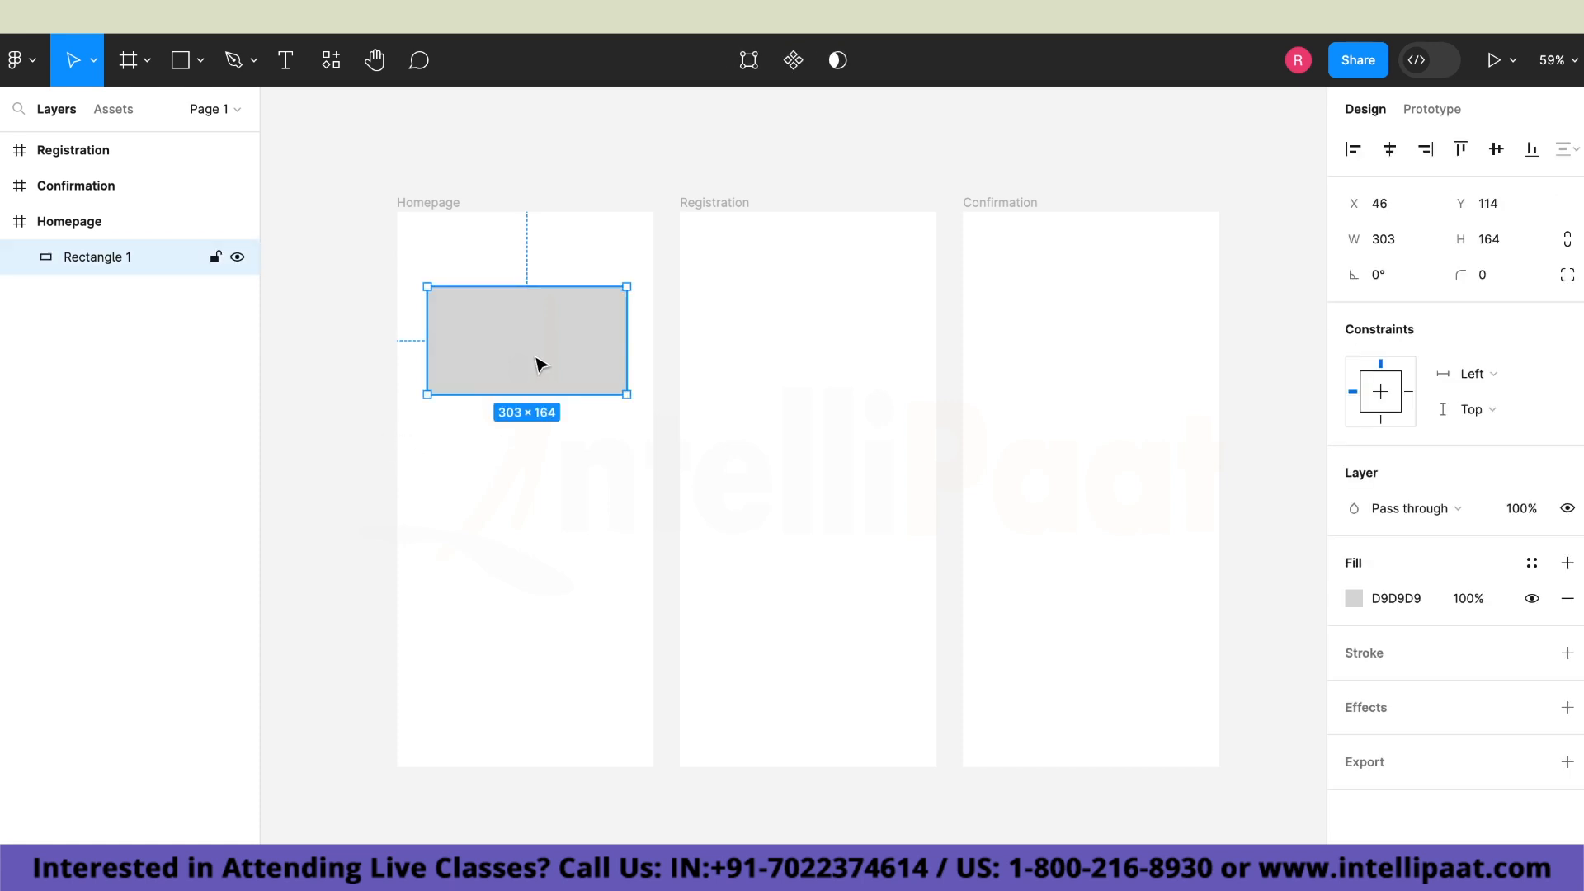
click(1350, 599)
mouse_move(1240, 630)
mouse_down()
mouse_move(1172, 631)
mouse_move(1265, 630)
mouse_move(1220, 628)
mouse_up()
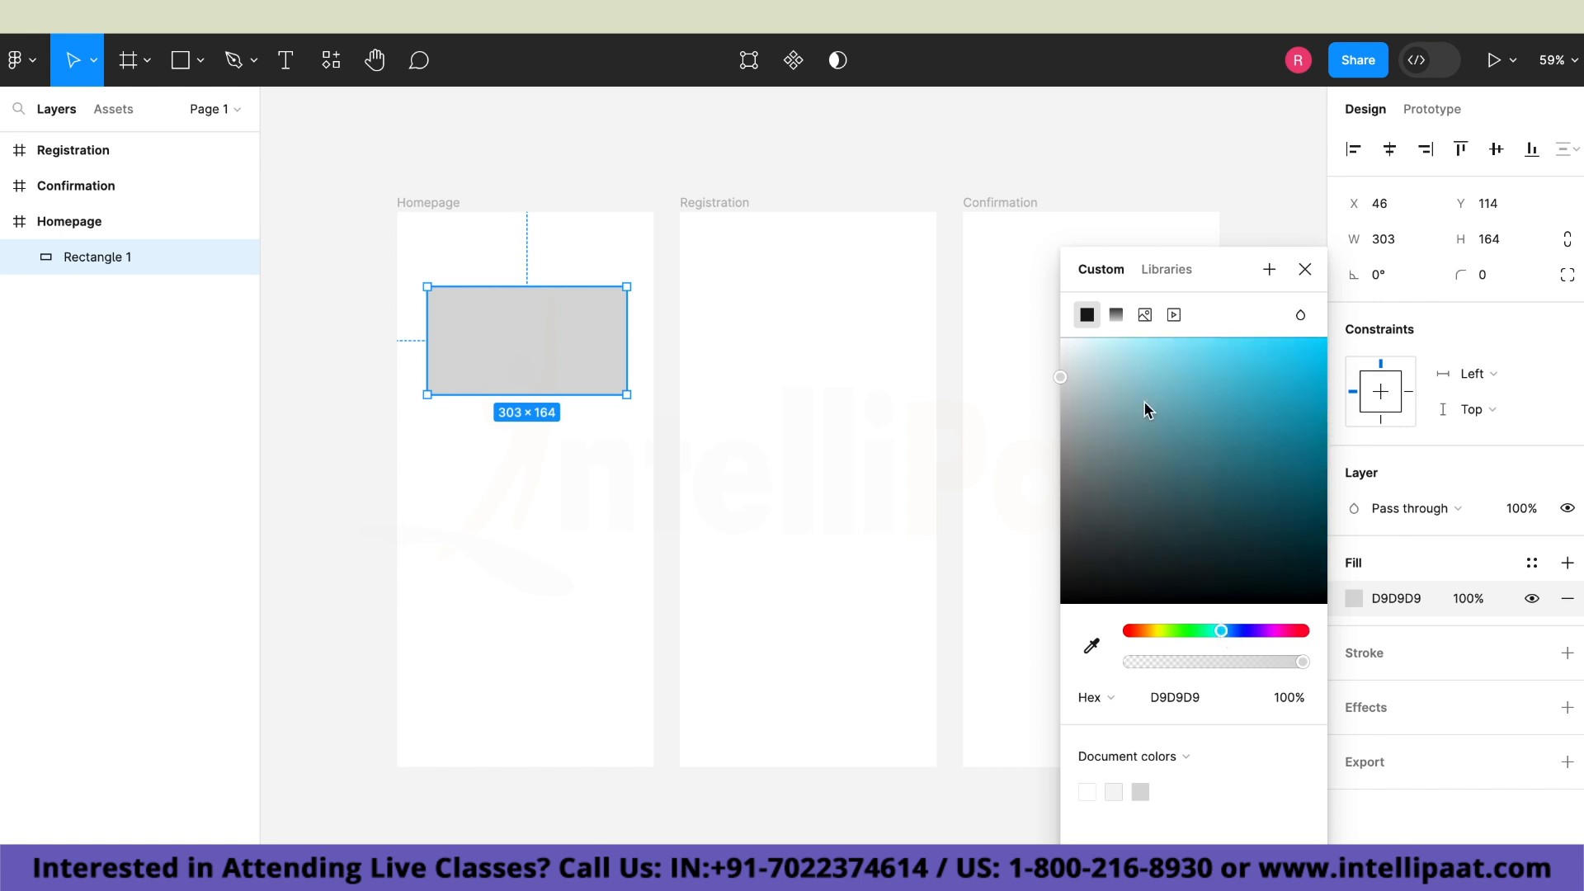
drag(1124, 343, 1121, 338)
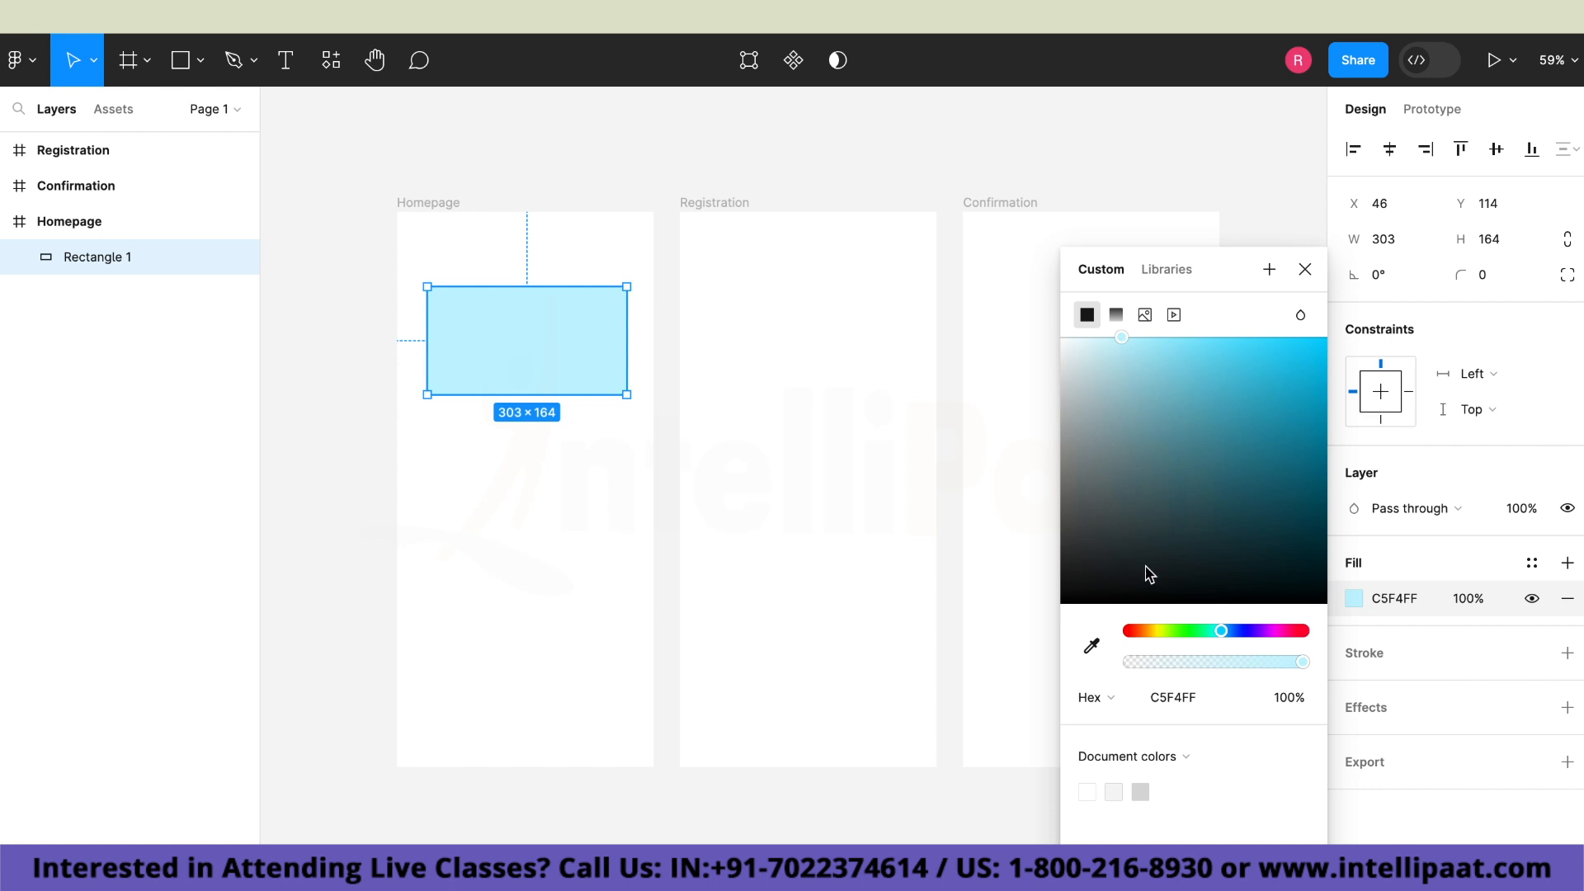
click(1300, 270)
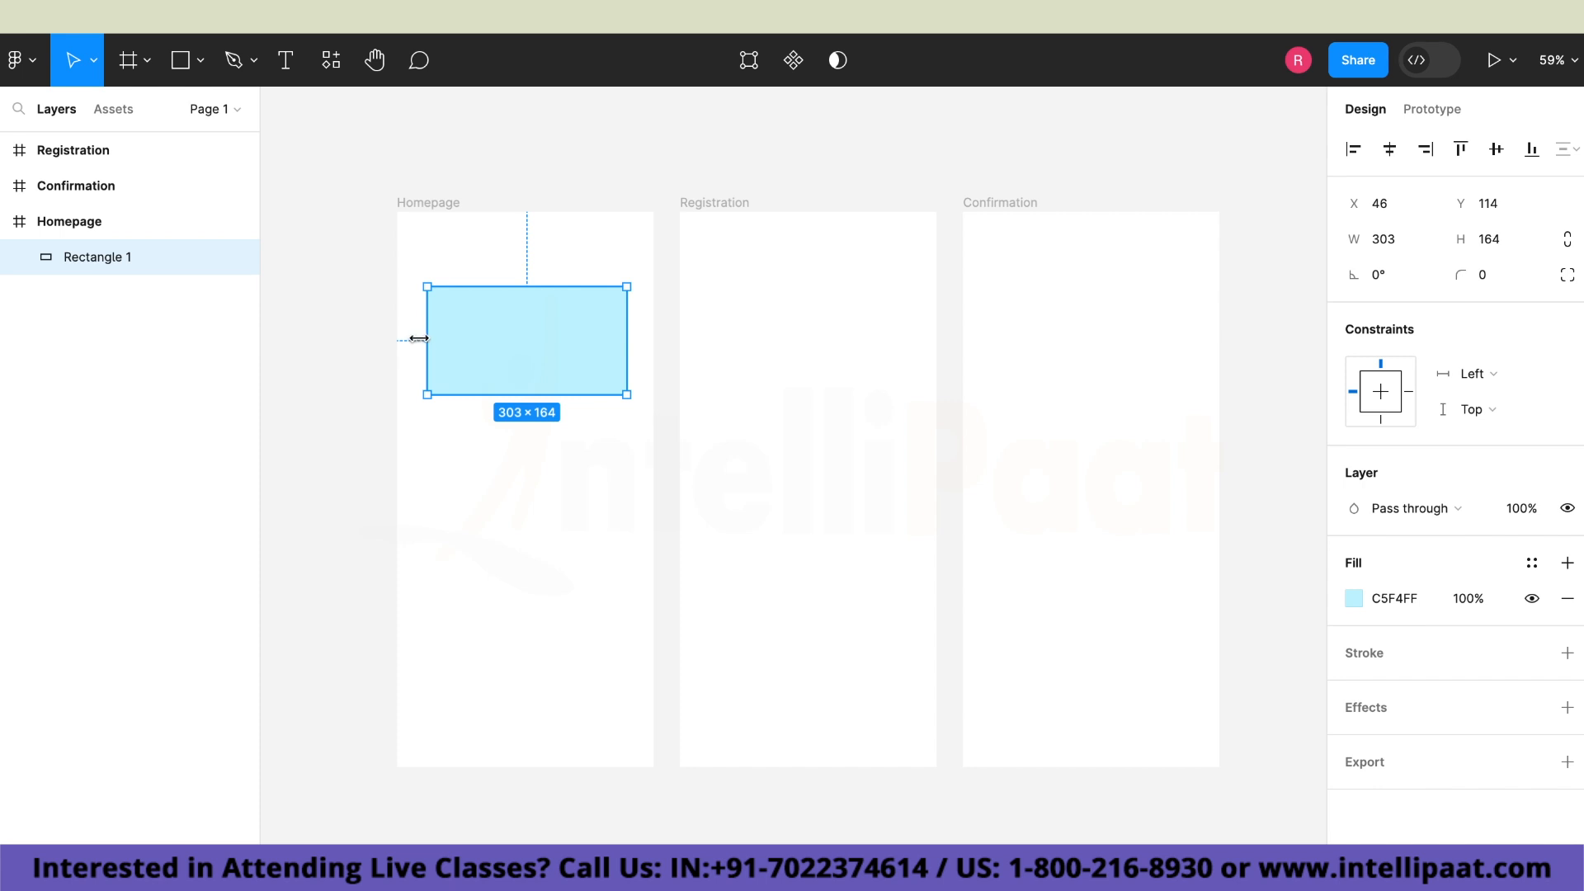
click(423, 235)
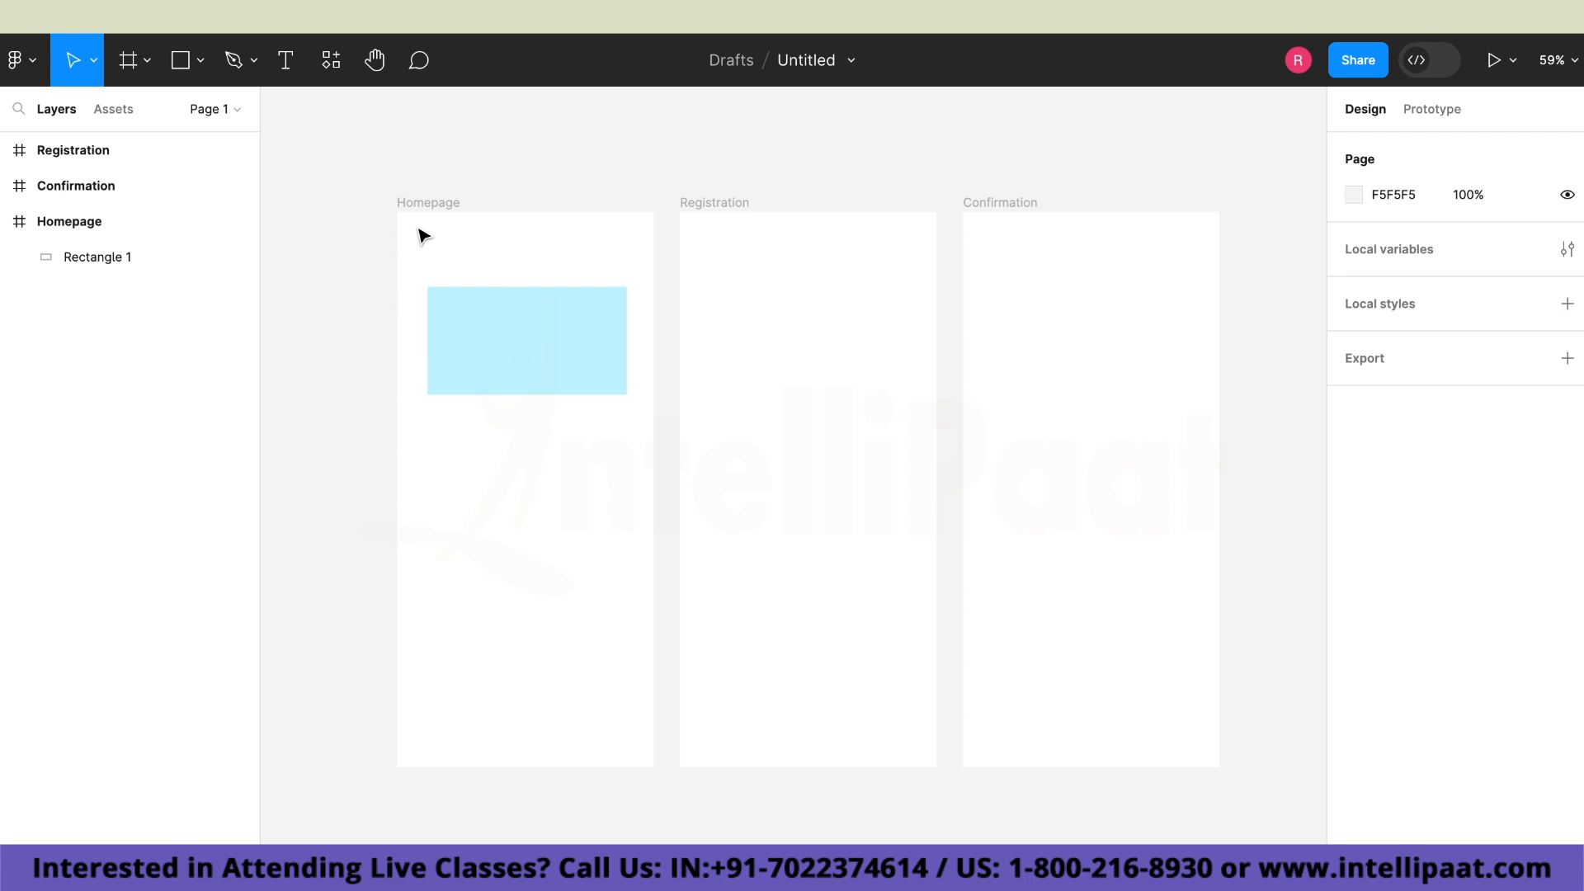
Add the text "P1" above the light blue rectangle in the Homepage frame.
click(288, 71)
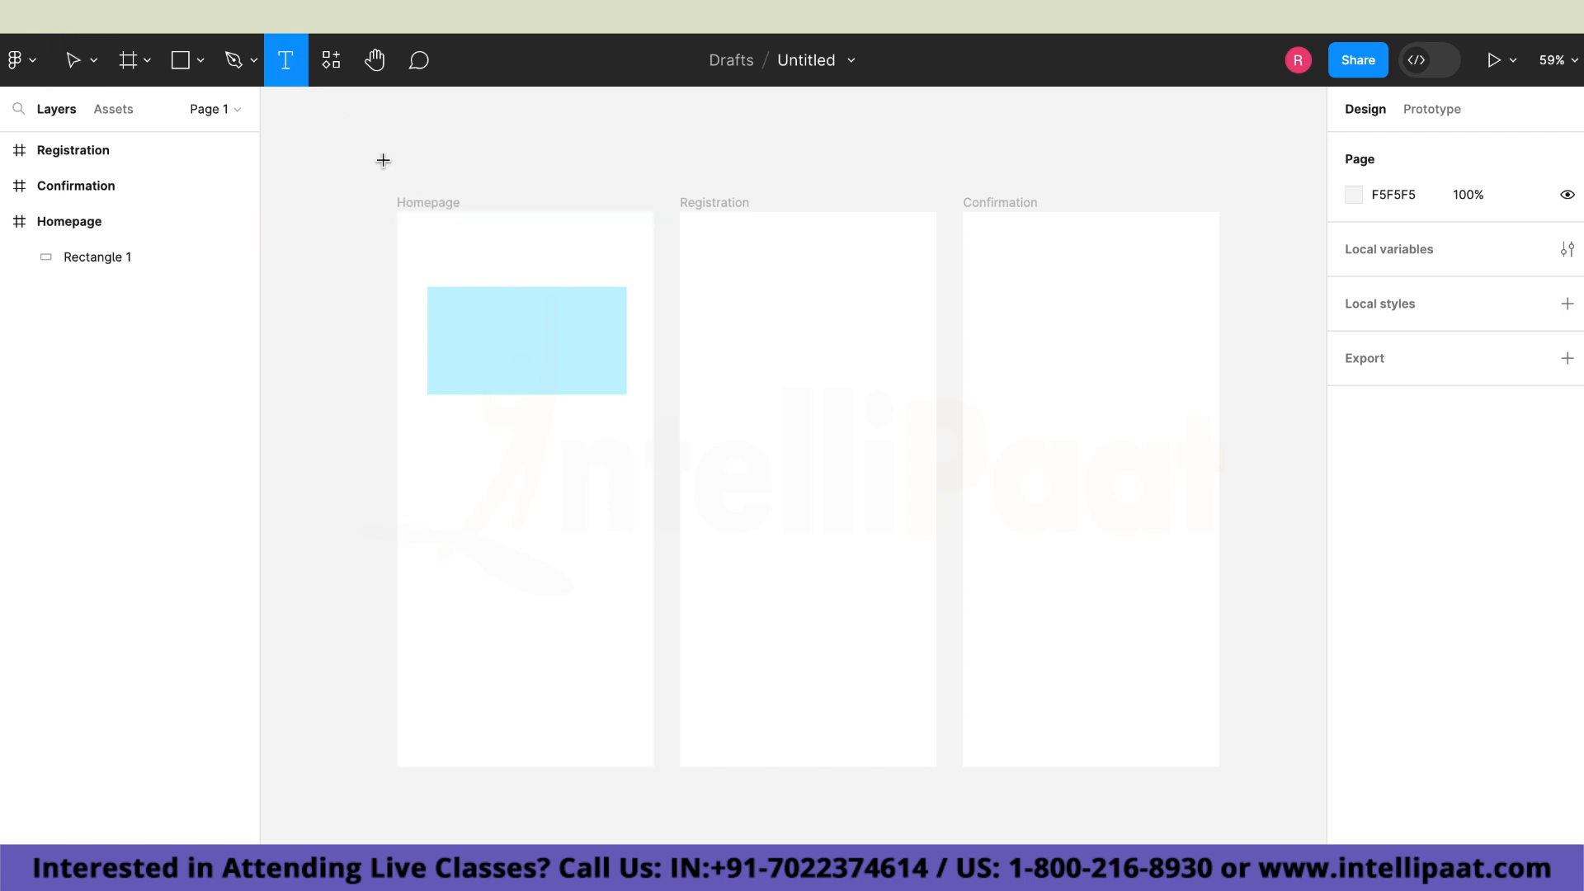
click(428, 235)
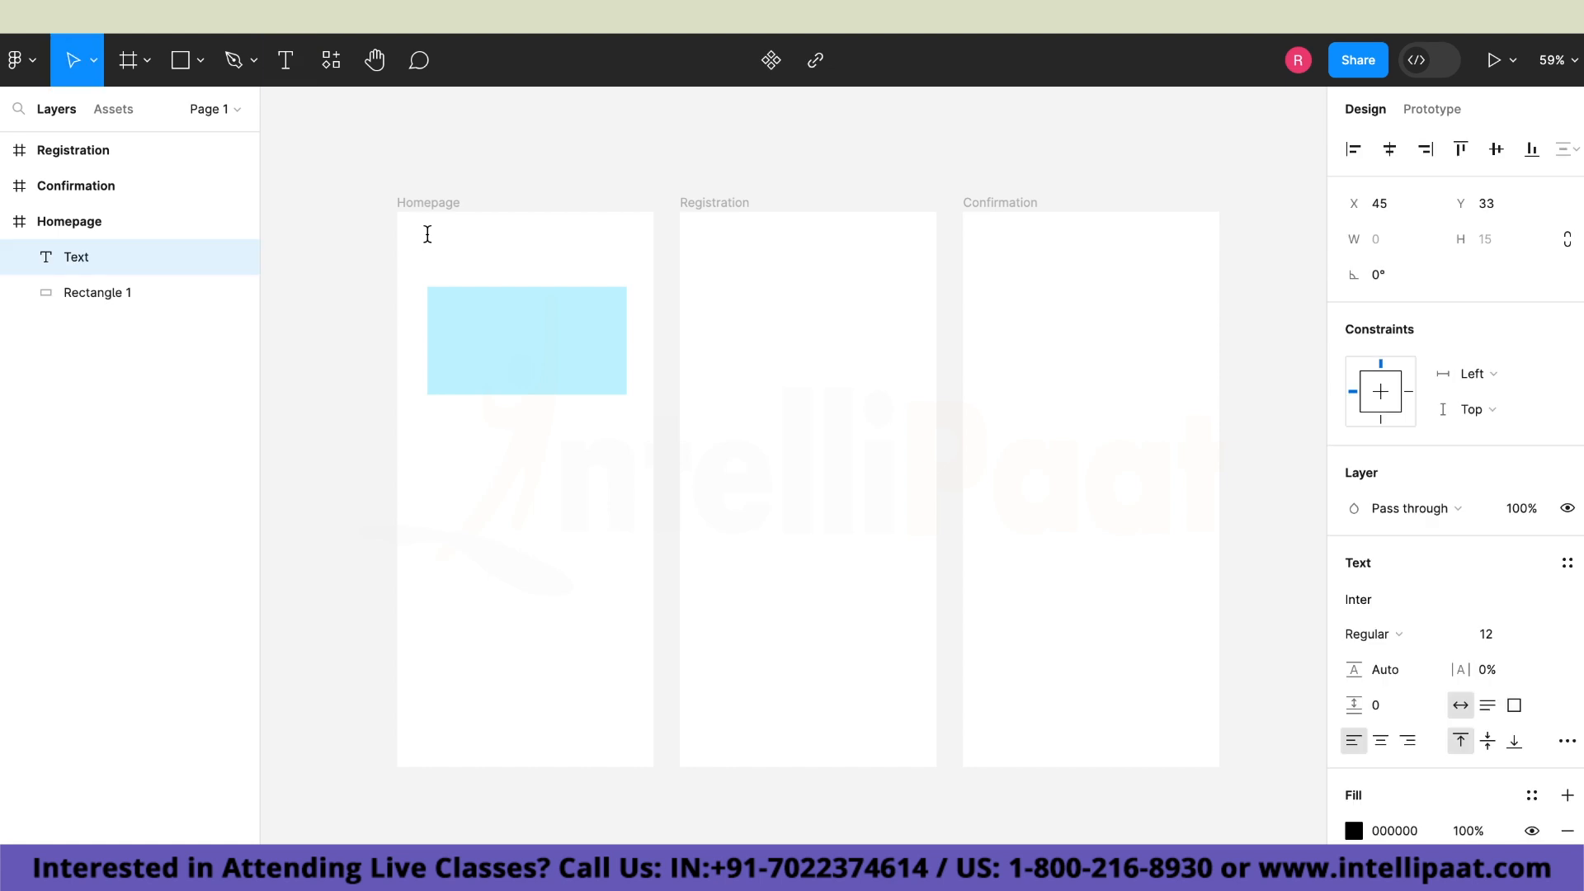
text(P1)
Set the font size of the "P1" text to 20.
click(1541, 640)
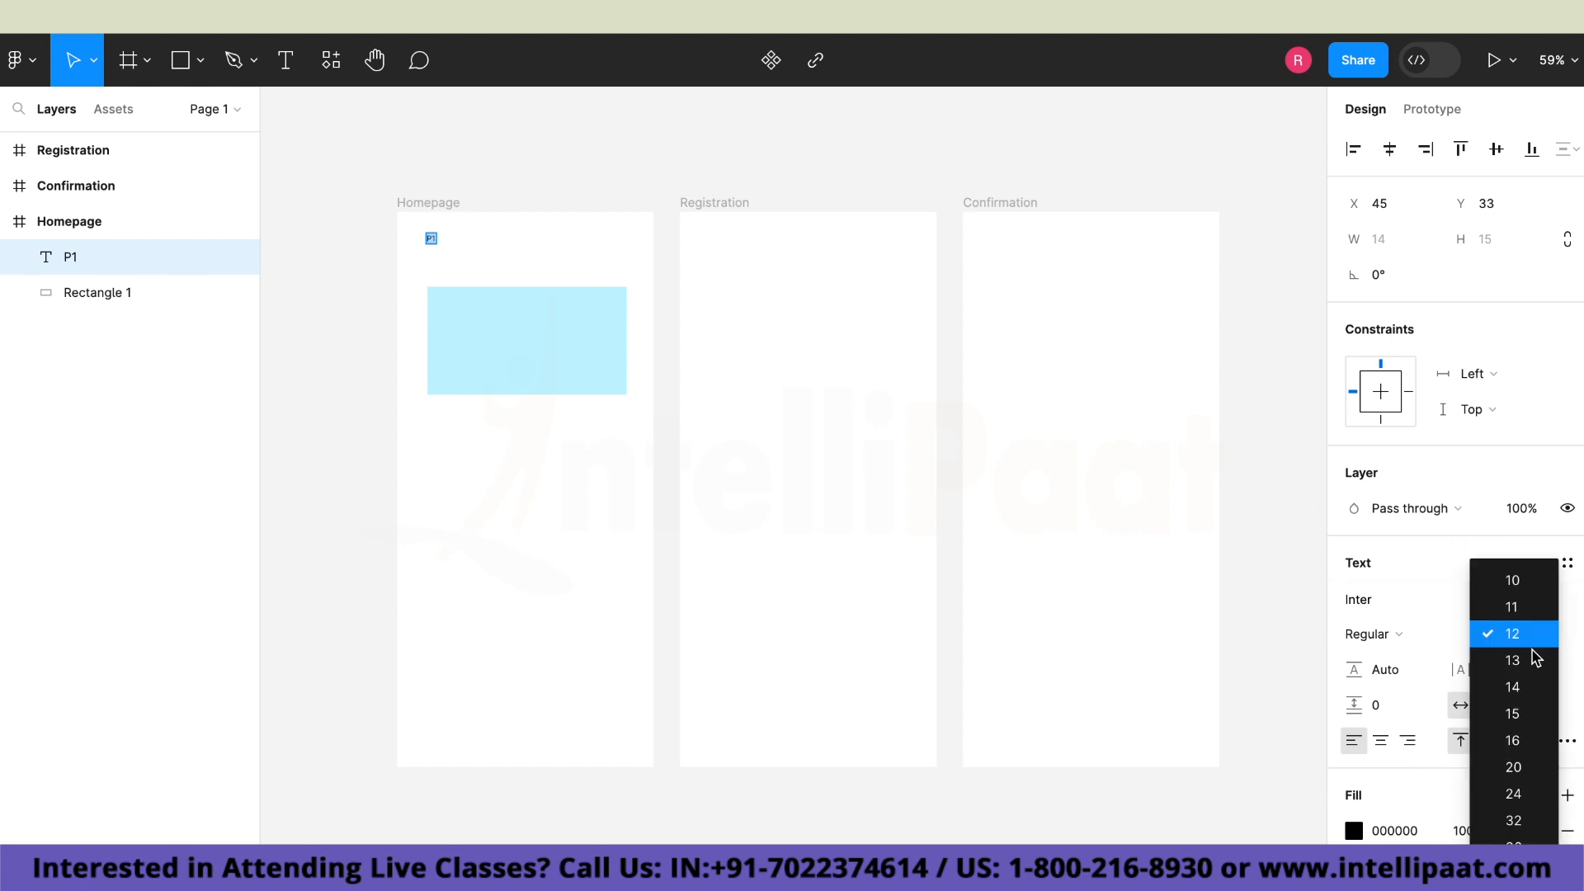
click(1521, 768)
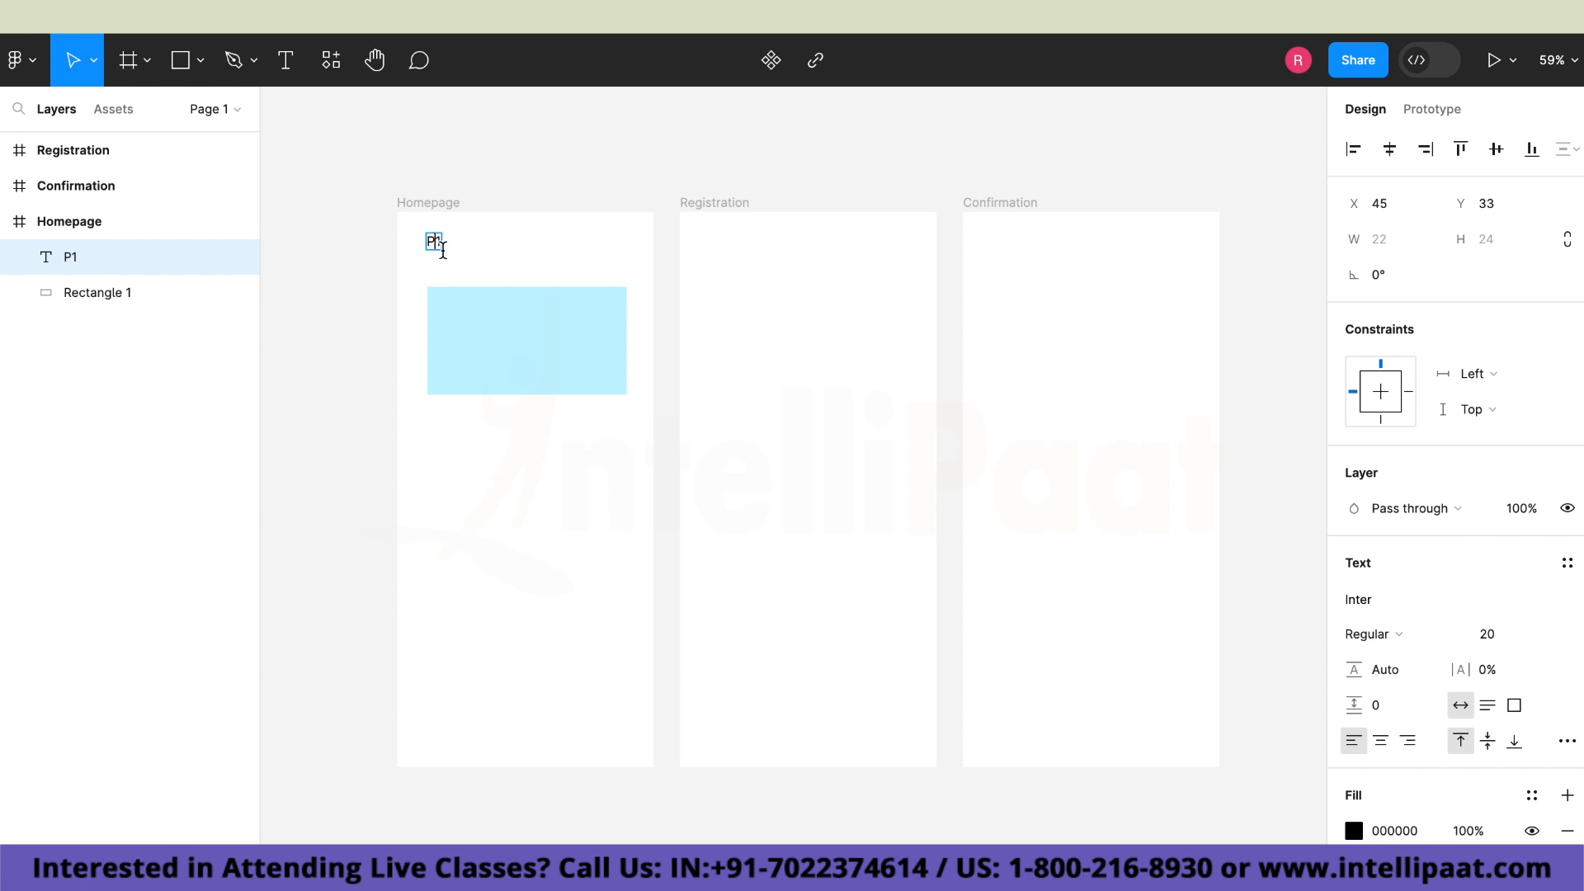
key(Escape)
click(489, 501)
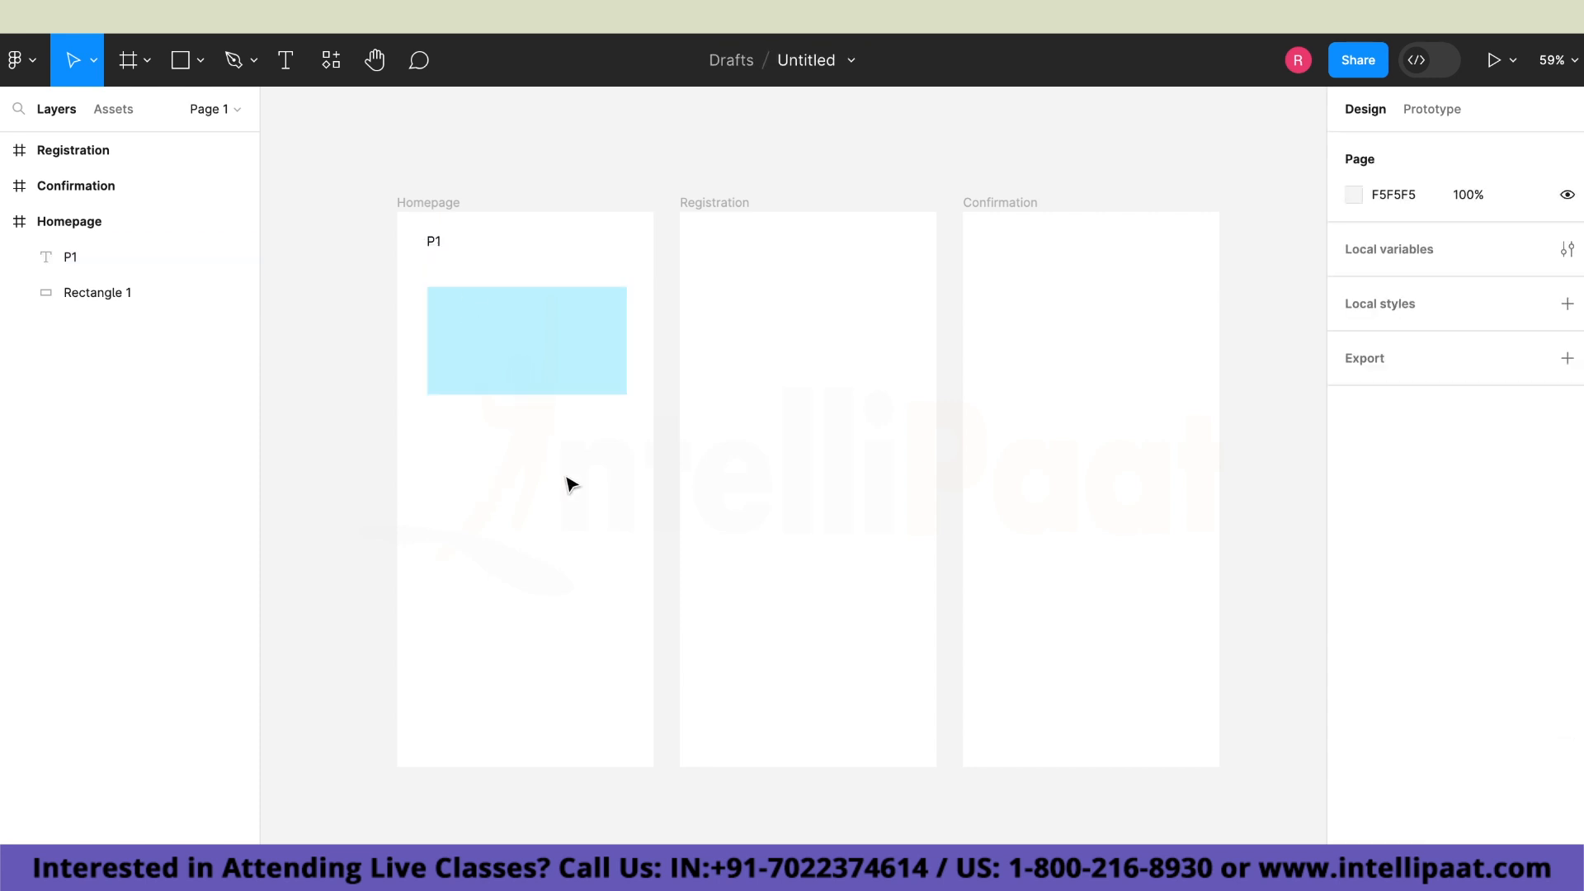
Draw a second rectangle about 233 × 78 below the light blue one in the Homepage frame.
click(182, 61)
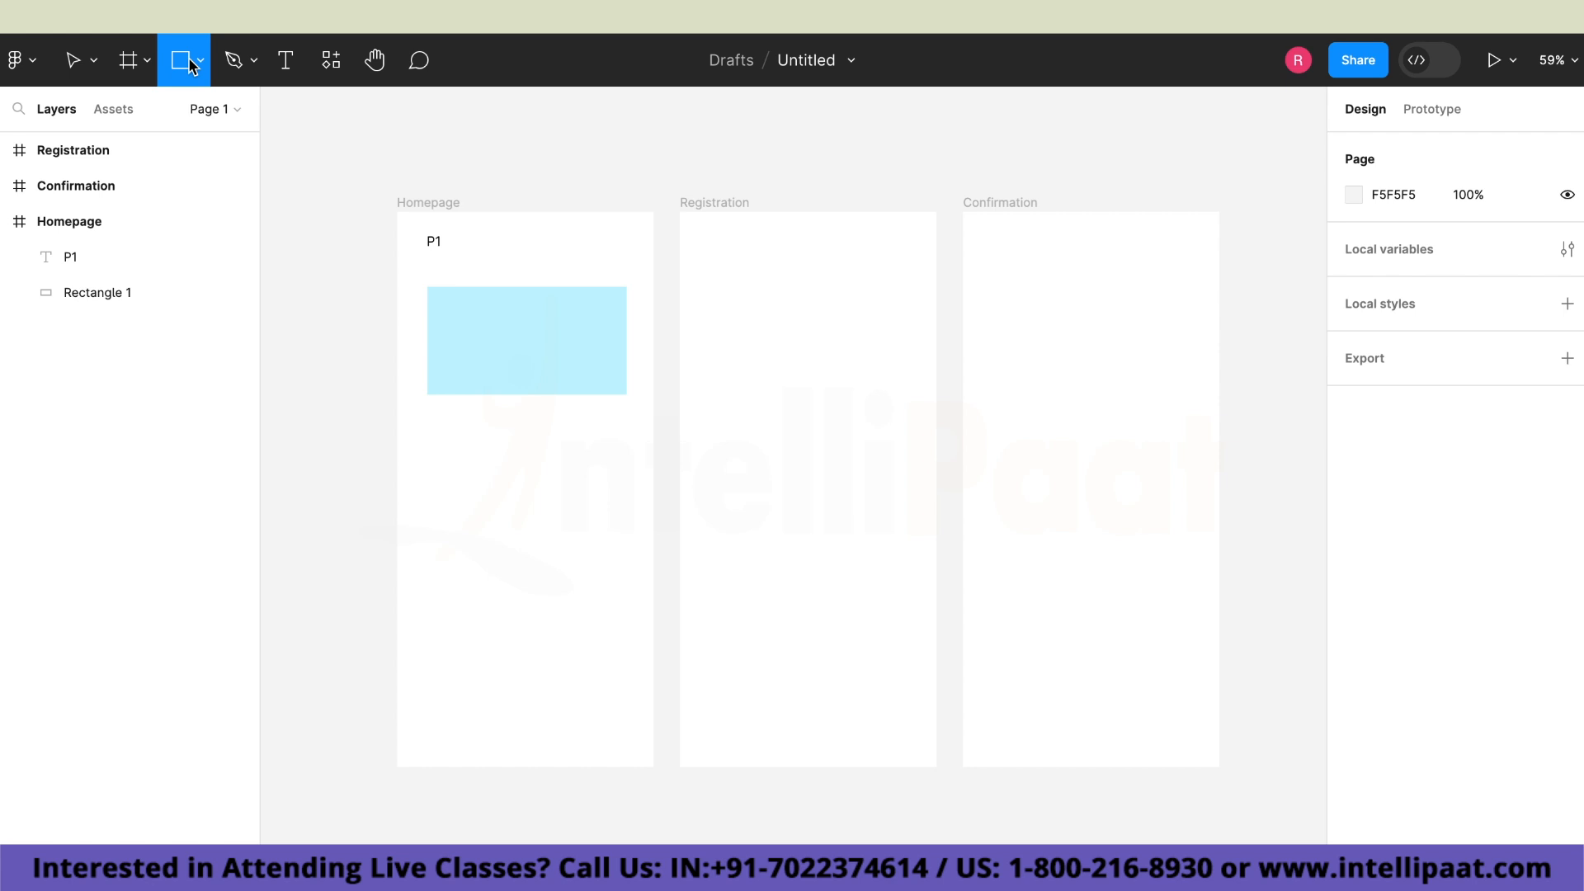
click(200, 62)
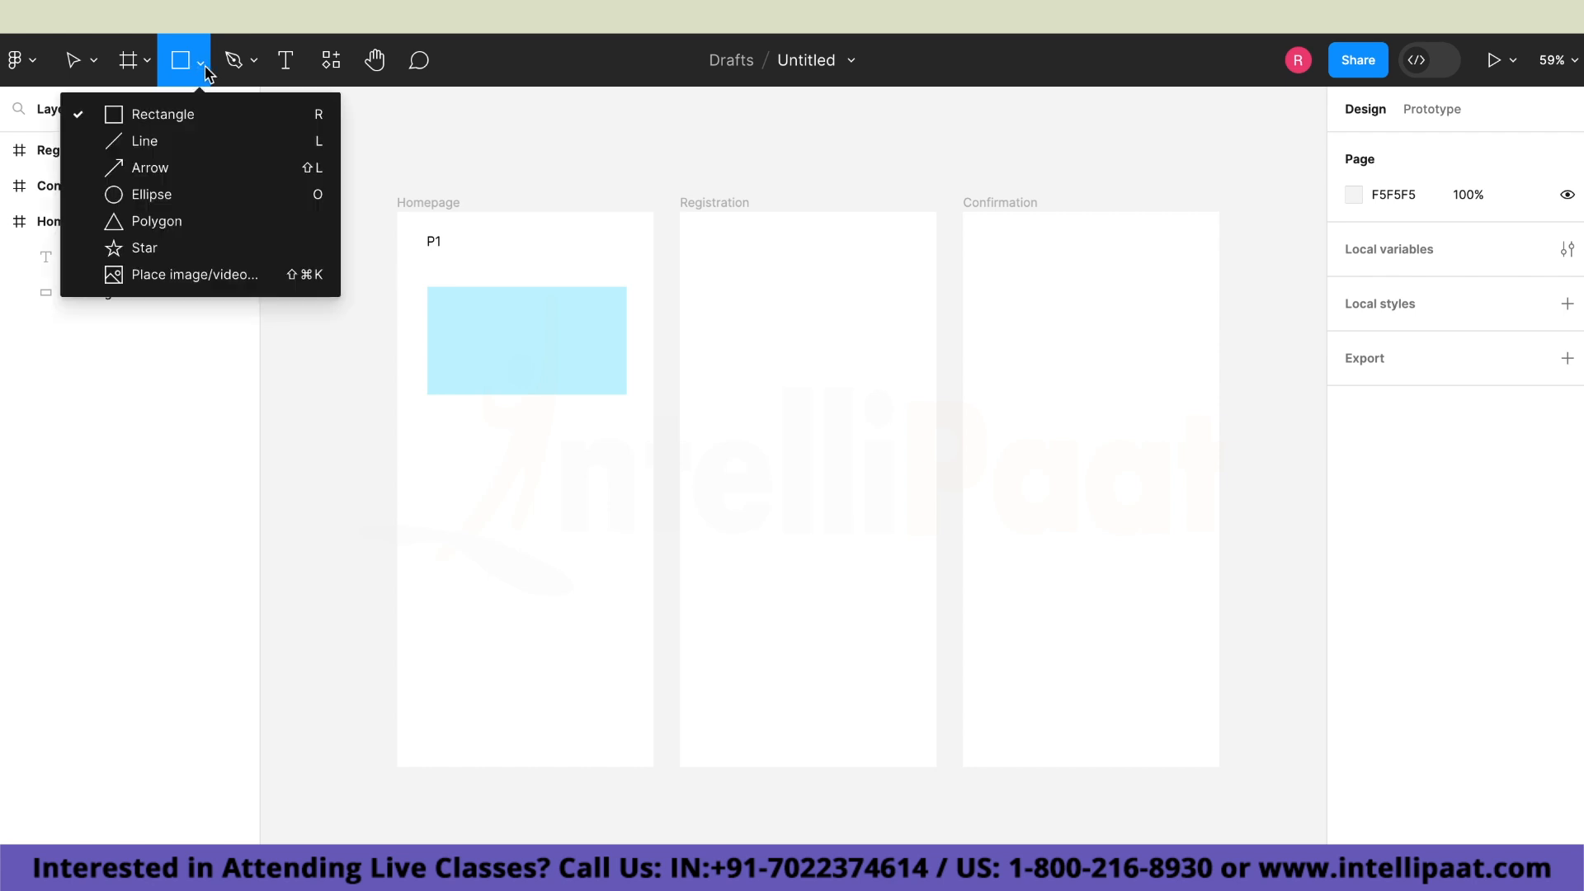
click(212, 120)
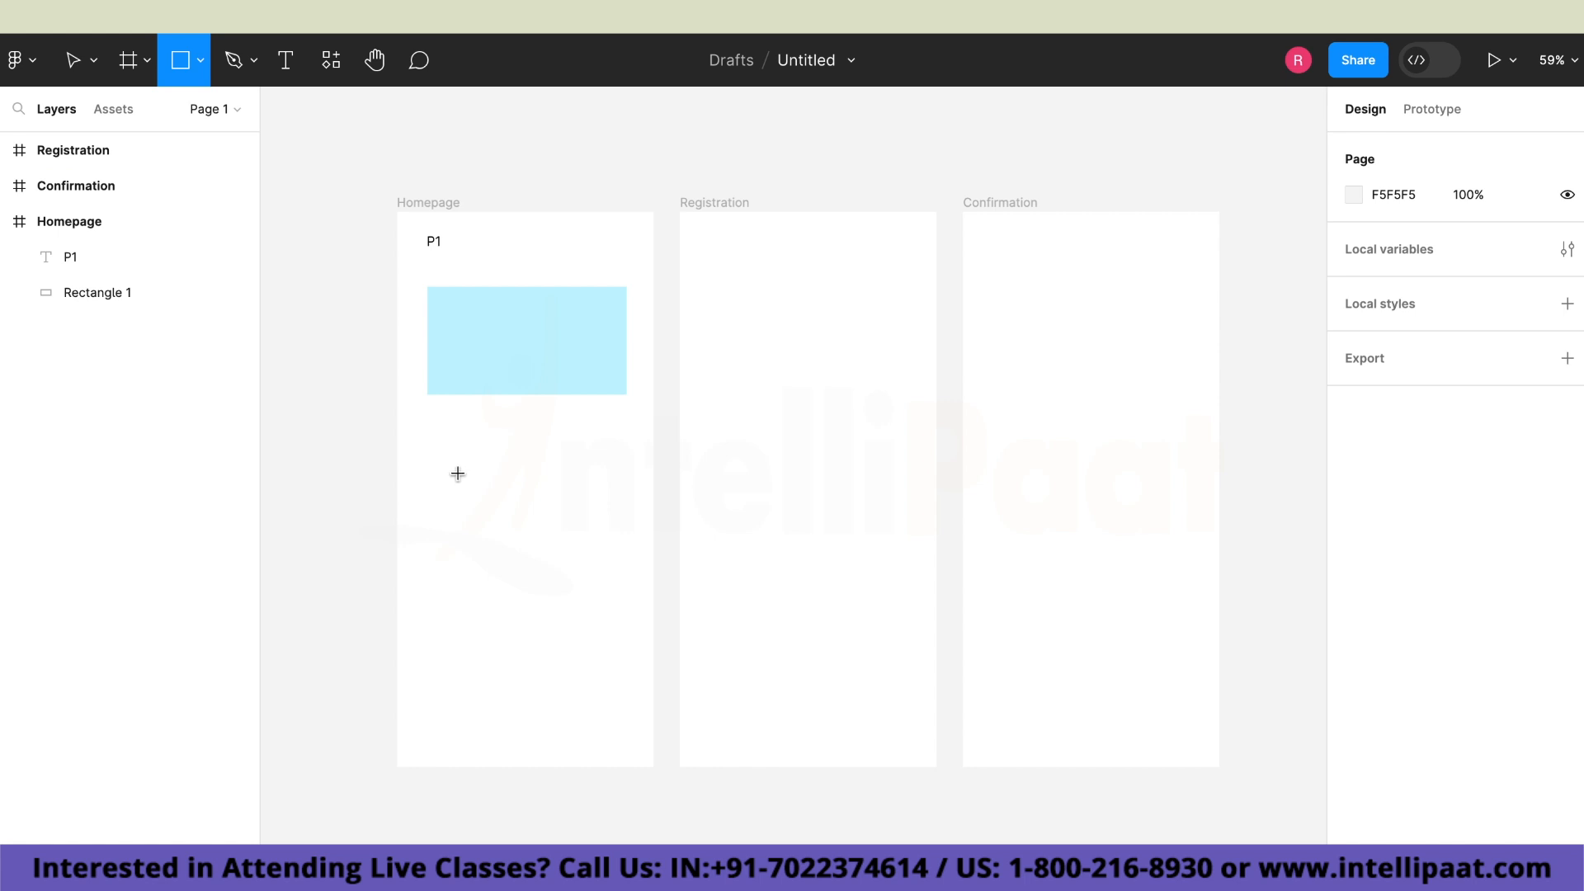
mouse_move(441, 465)
mouse_down()
mouse_move(608, 506)
mouse_move(594, 517)
mouse_up()
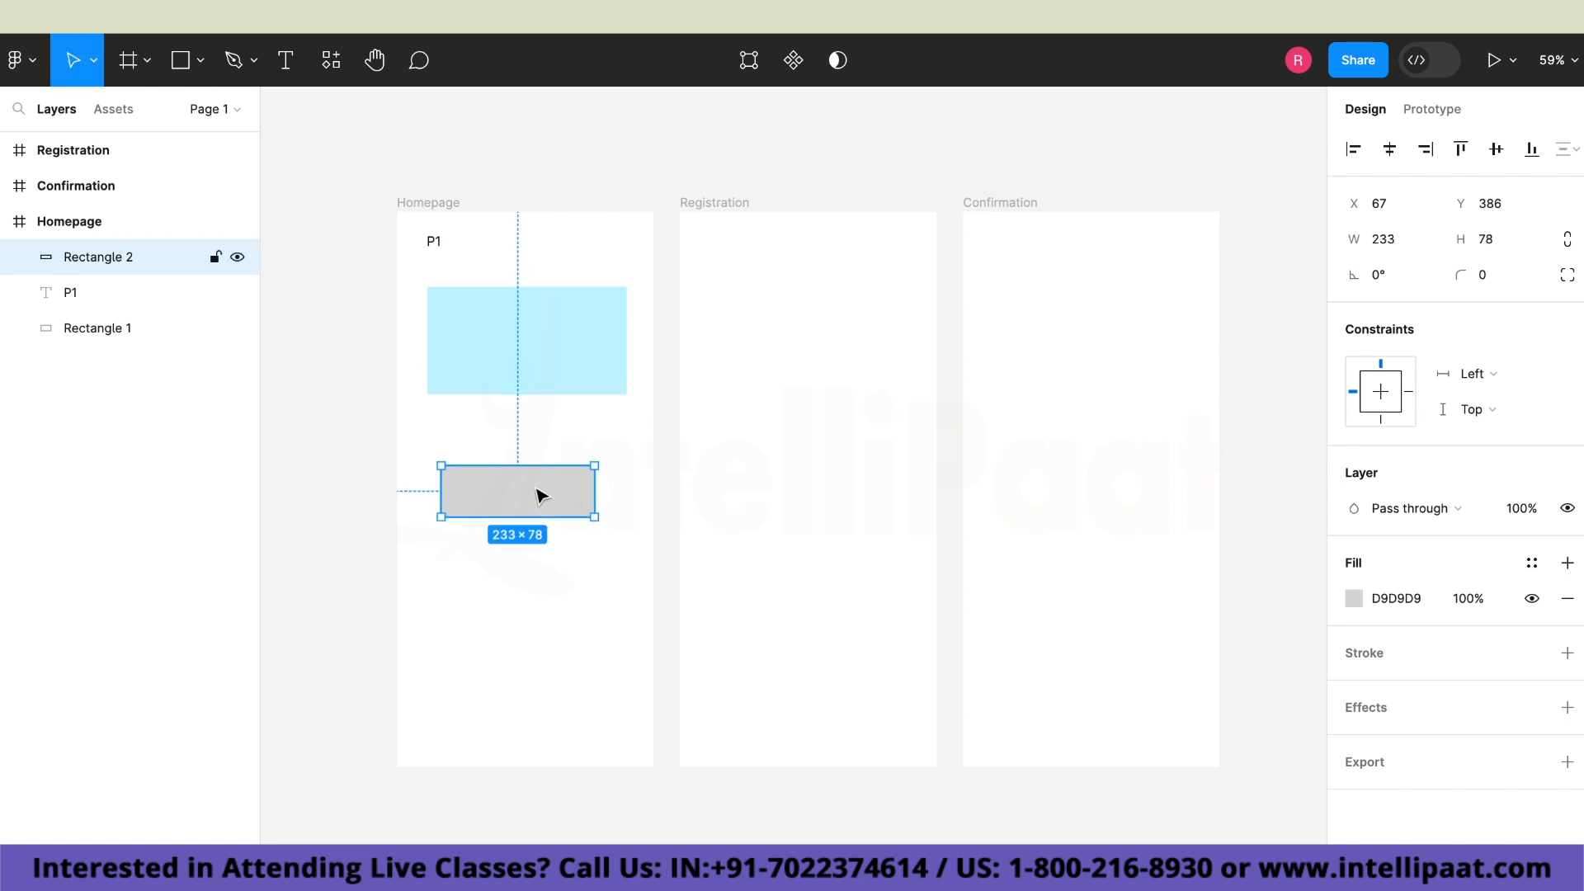
Add the text "BUTTON" below the grey rectangle in the Homepage frame.
click(287, 66)
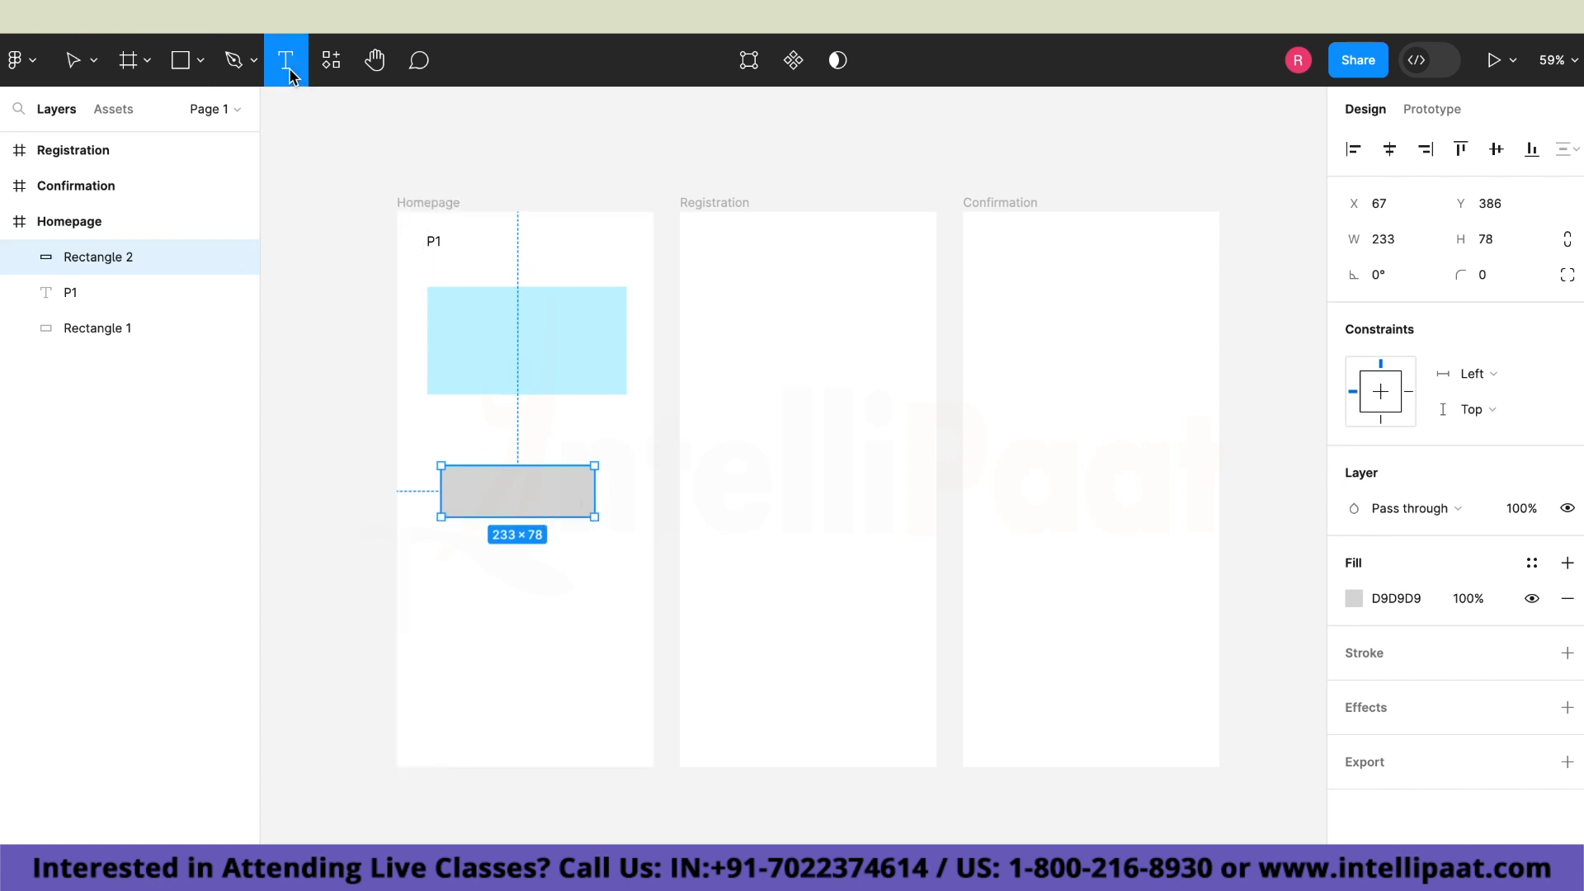
click(486, 560)
text(B)
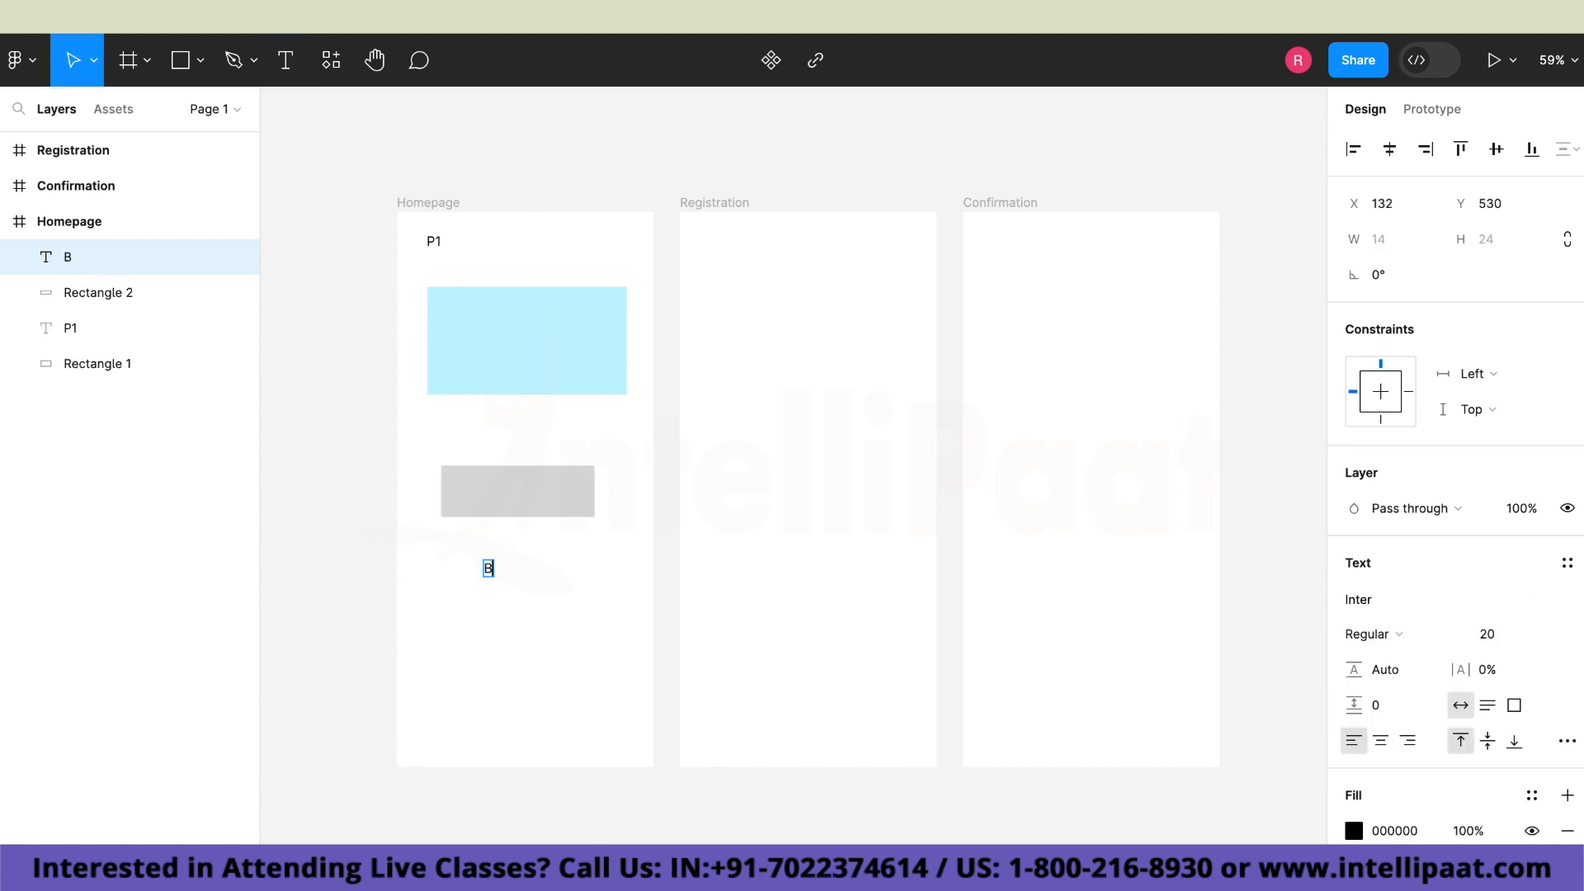
text(UTTON)
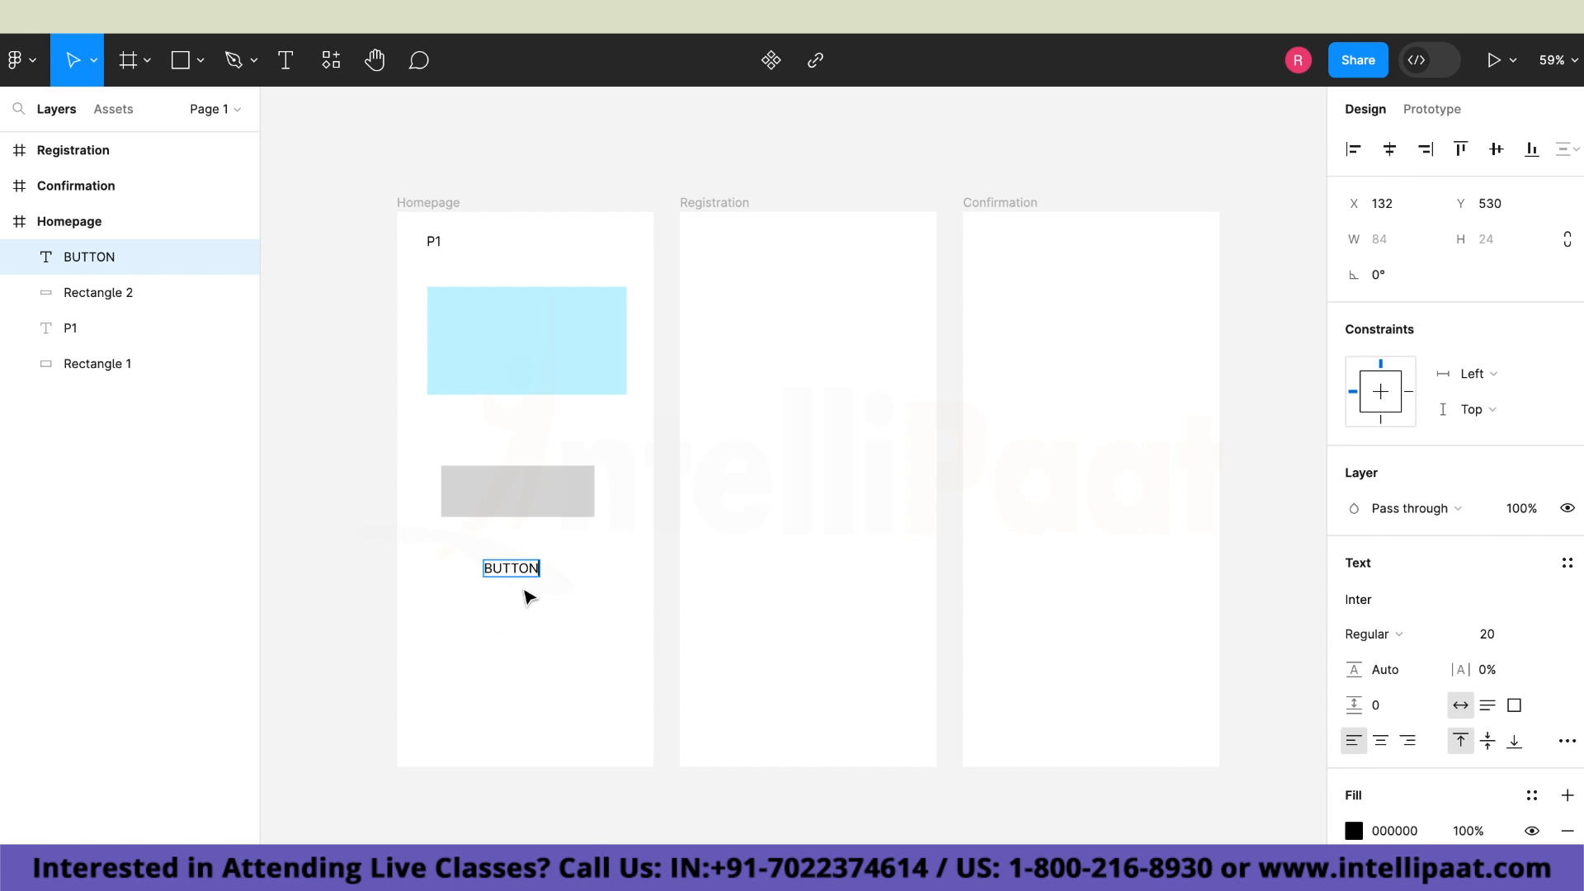
Set the font weight of the whole "BUTTON" text to Bold.
key(ctrl+a)
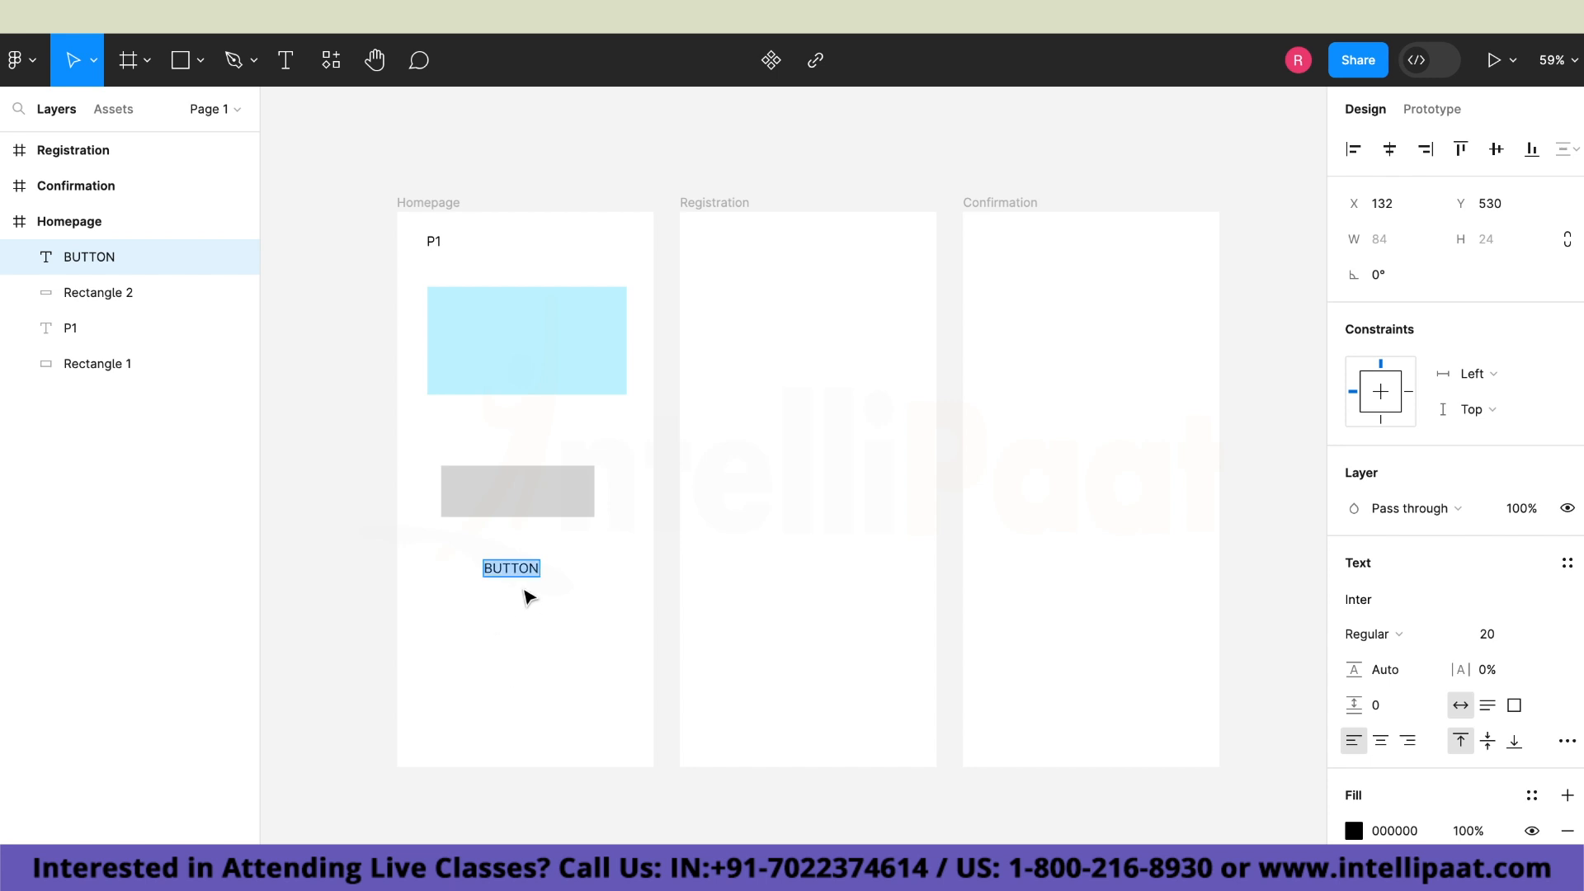
click(1384, 646)
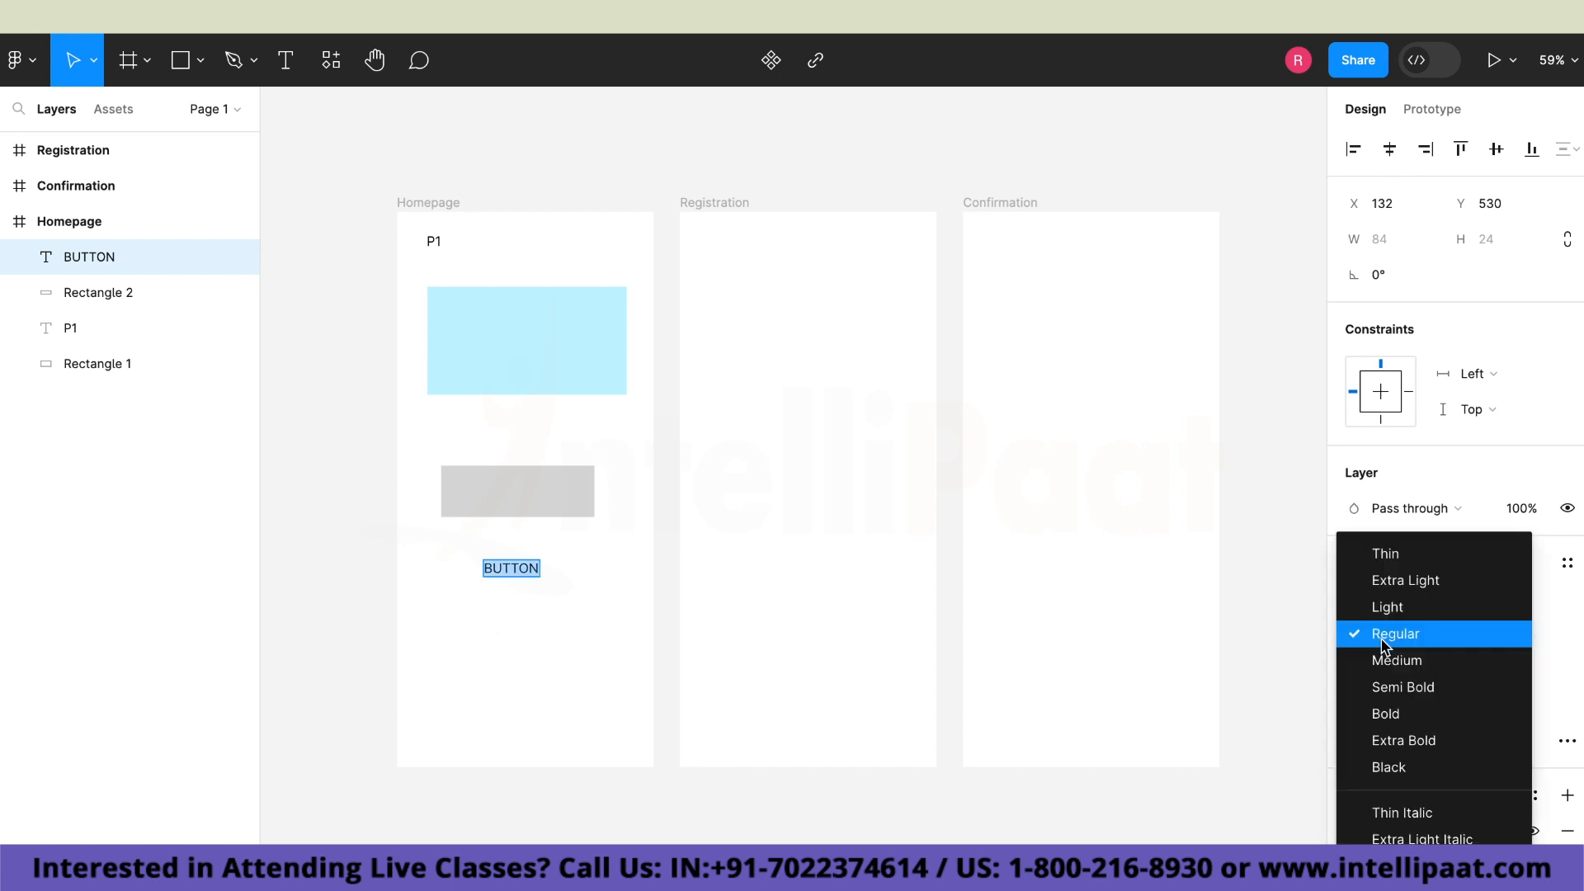
click(1388, 716)
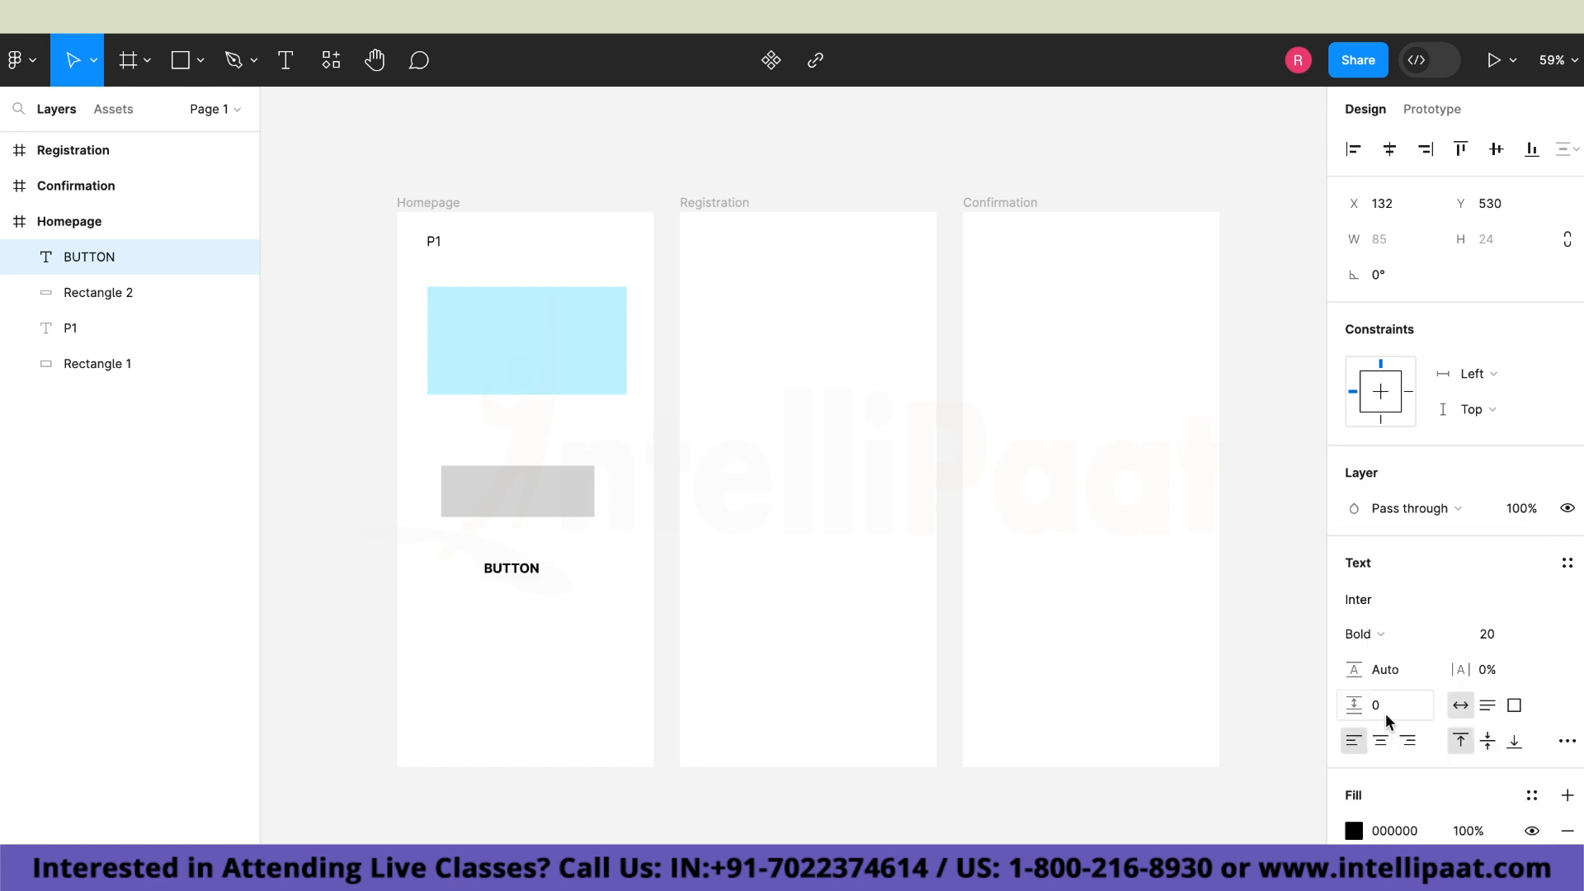
Move the "BUTTON" text onto the centre of the grey rectangle in the Homepage frame.
click(519, 570)
double_click(528, 570)
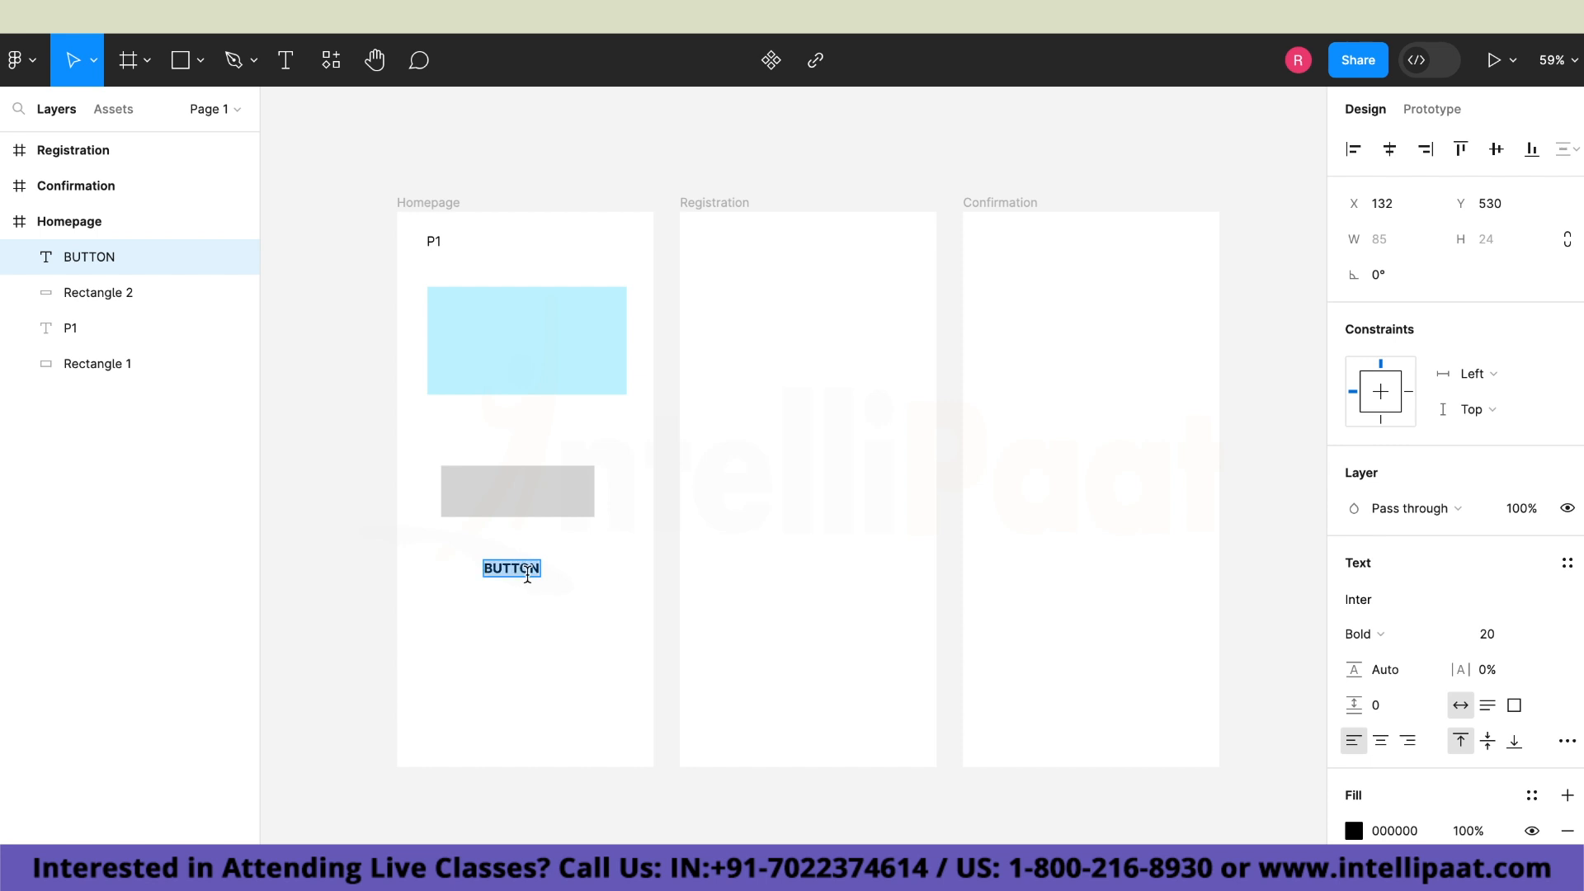
key(Escape)
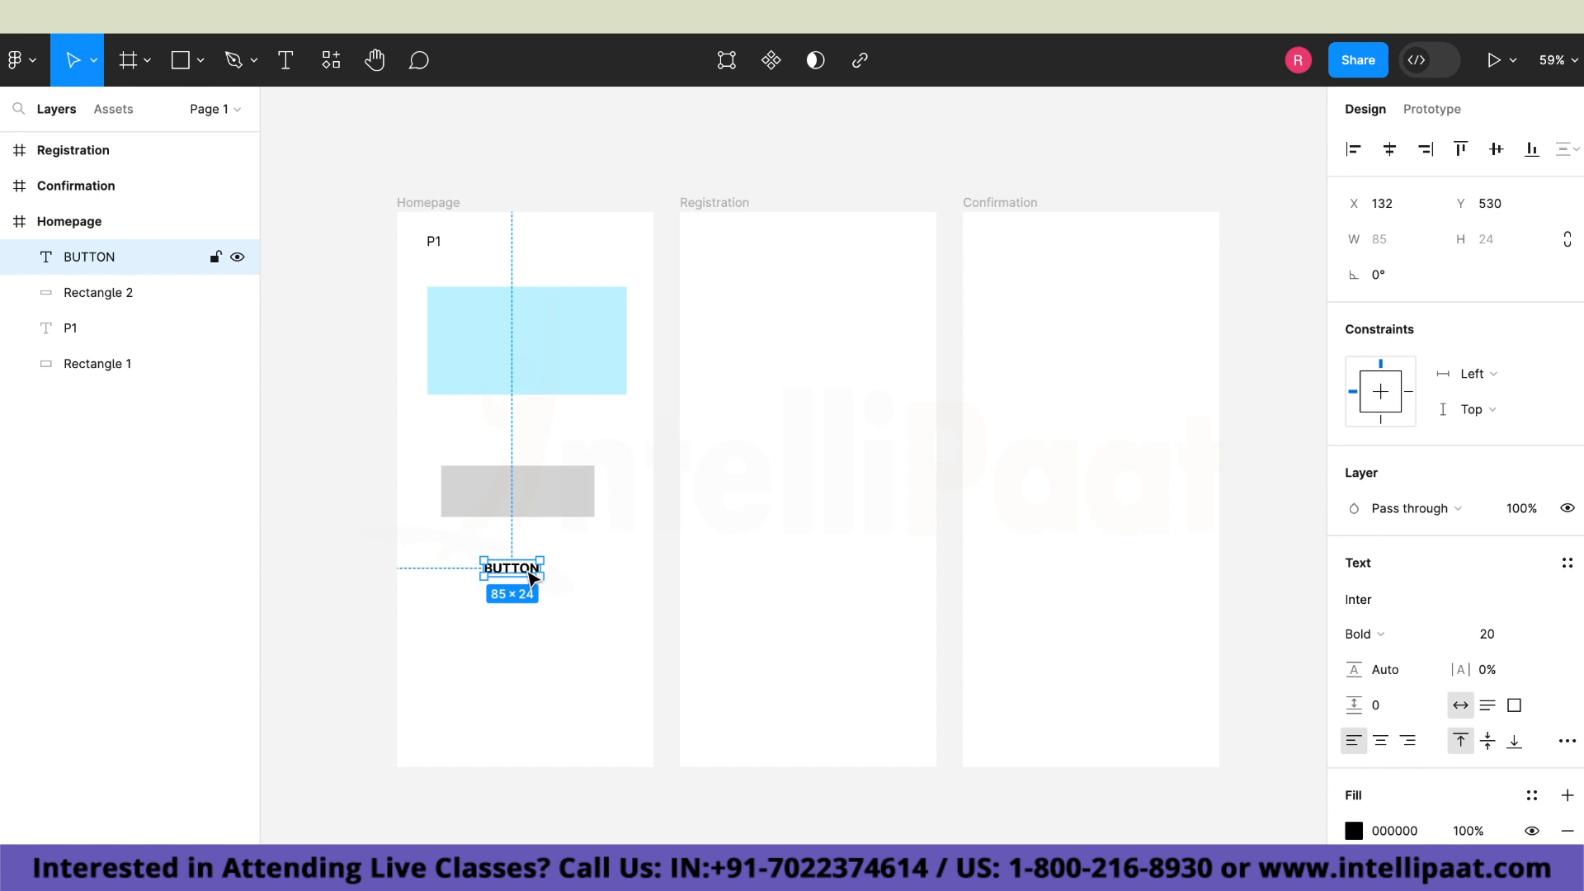
drag(532, 577, 538, 502)
click(549, 594)
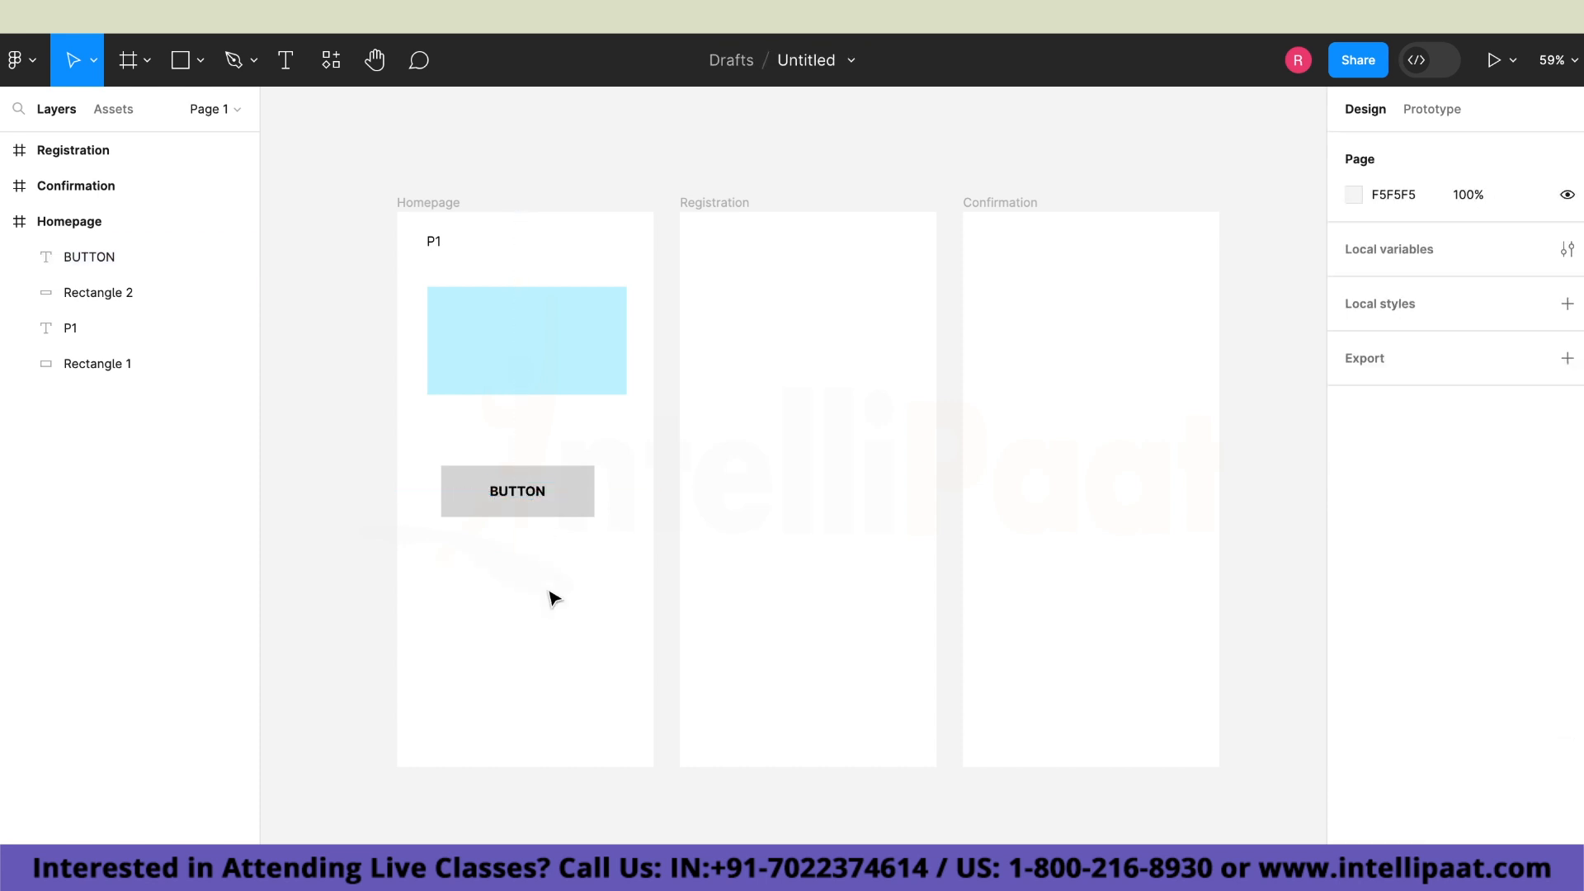
Change the fill of the rectangle behind "BUTTON" to the light blue document color, C5F4FF.
click(567, 515)
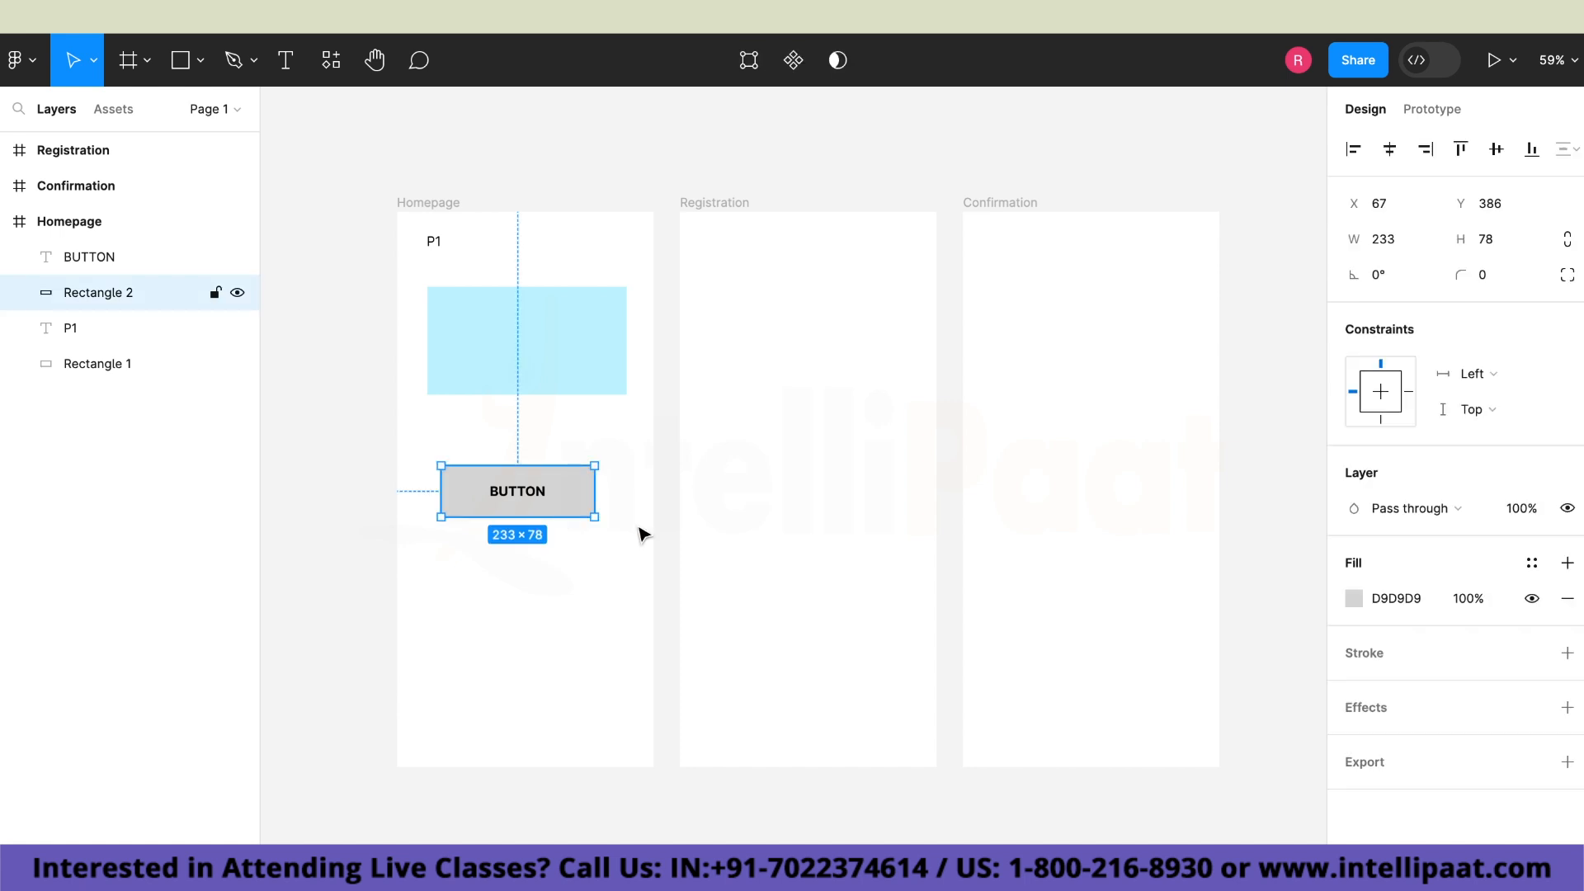
click(1354, 597)
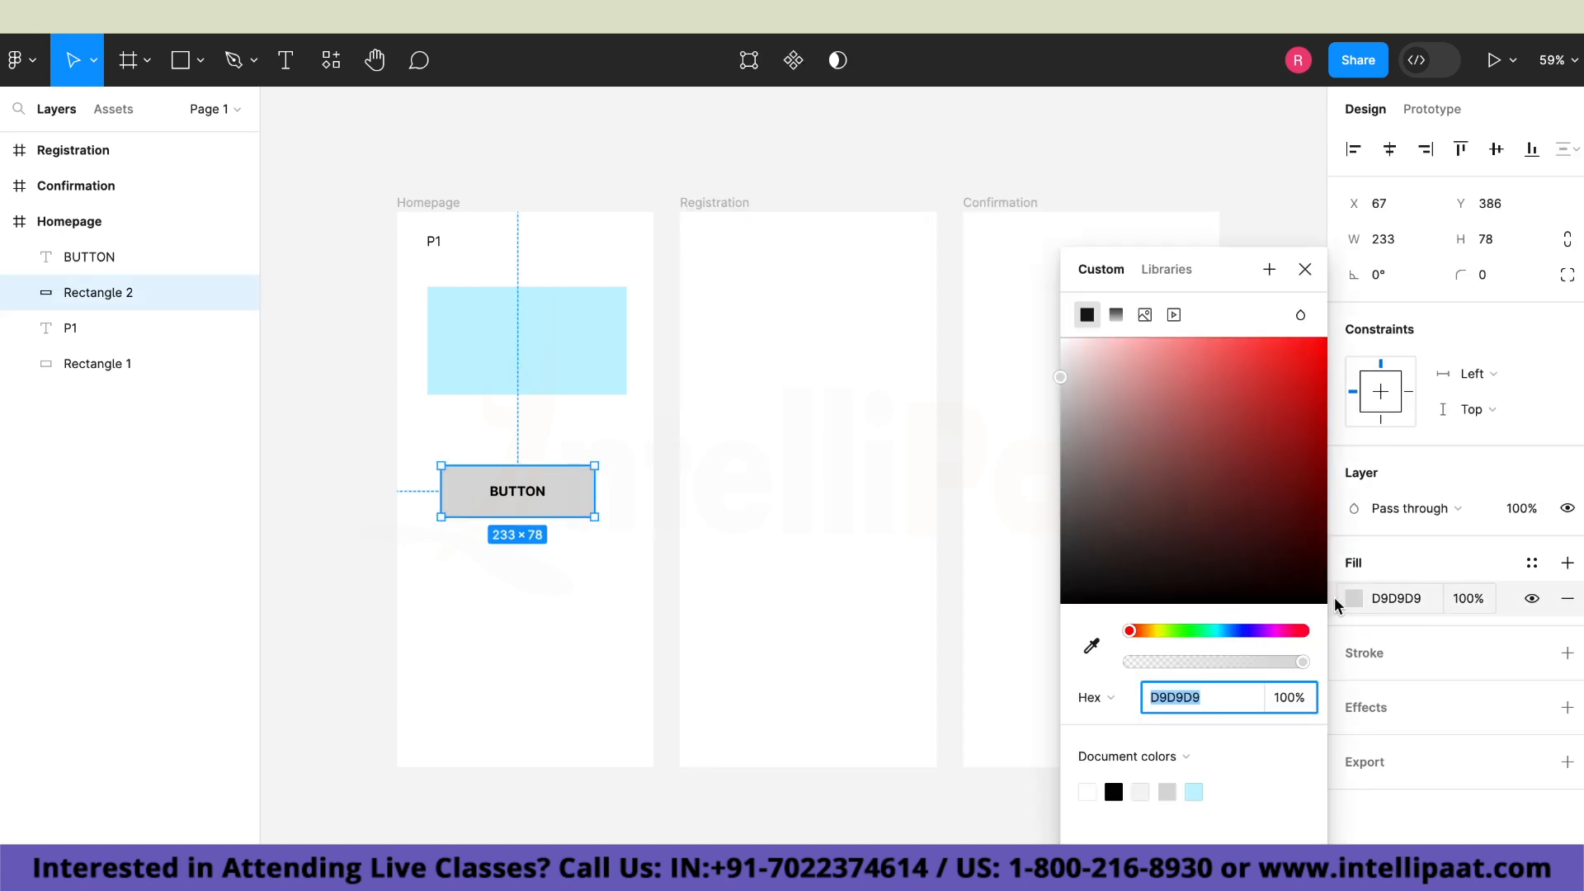
click(1196, 794)
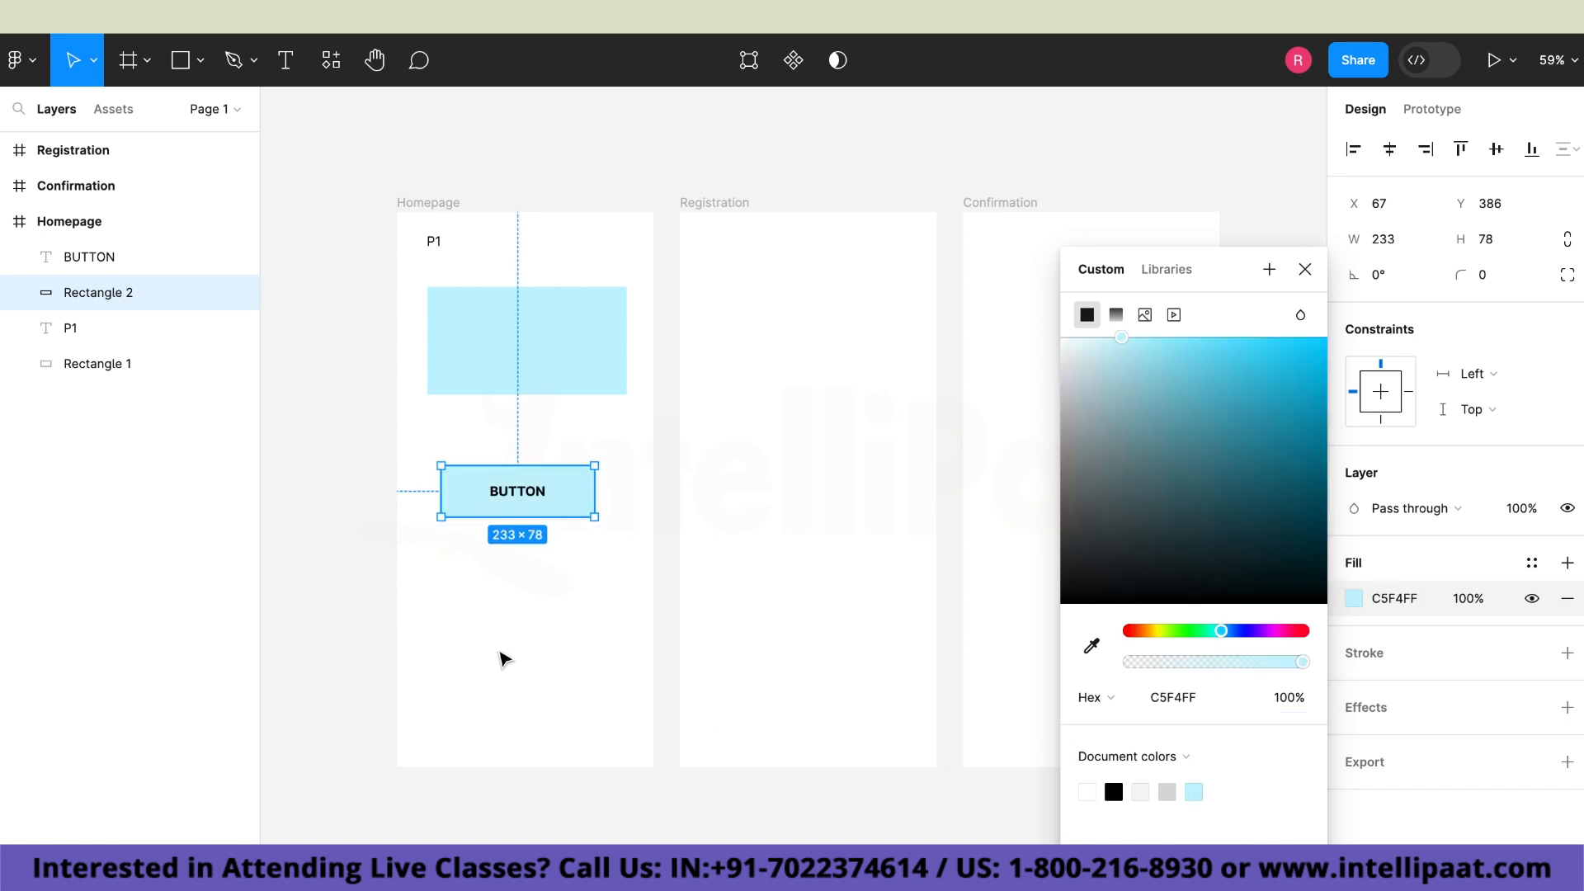
click(502, 657)
Move the button rectangle and its "BUTTON" label together slightly up, centred beneath the large light blue rectangle.
drag(575, 506, 533, 483)
click(535, 491)
click(567, 561)
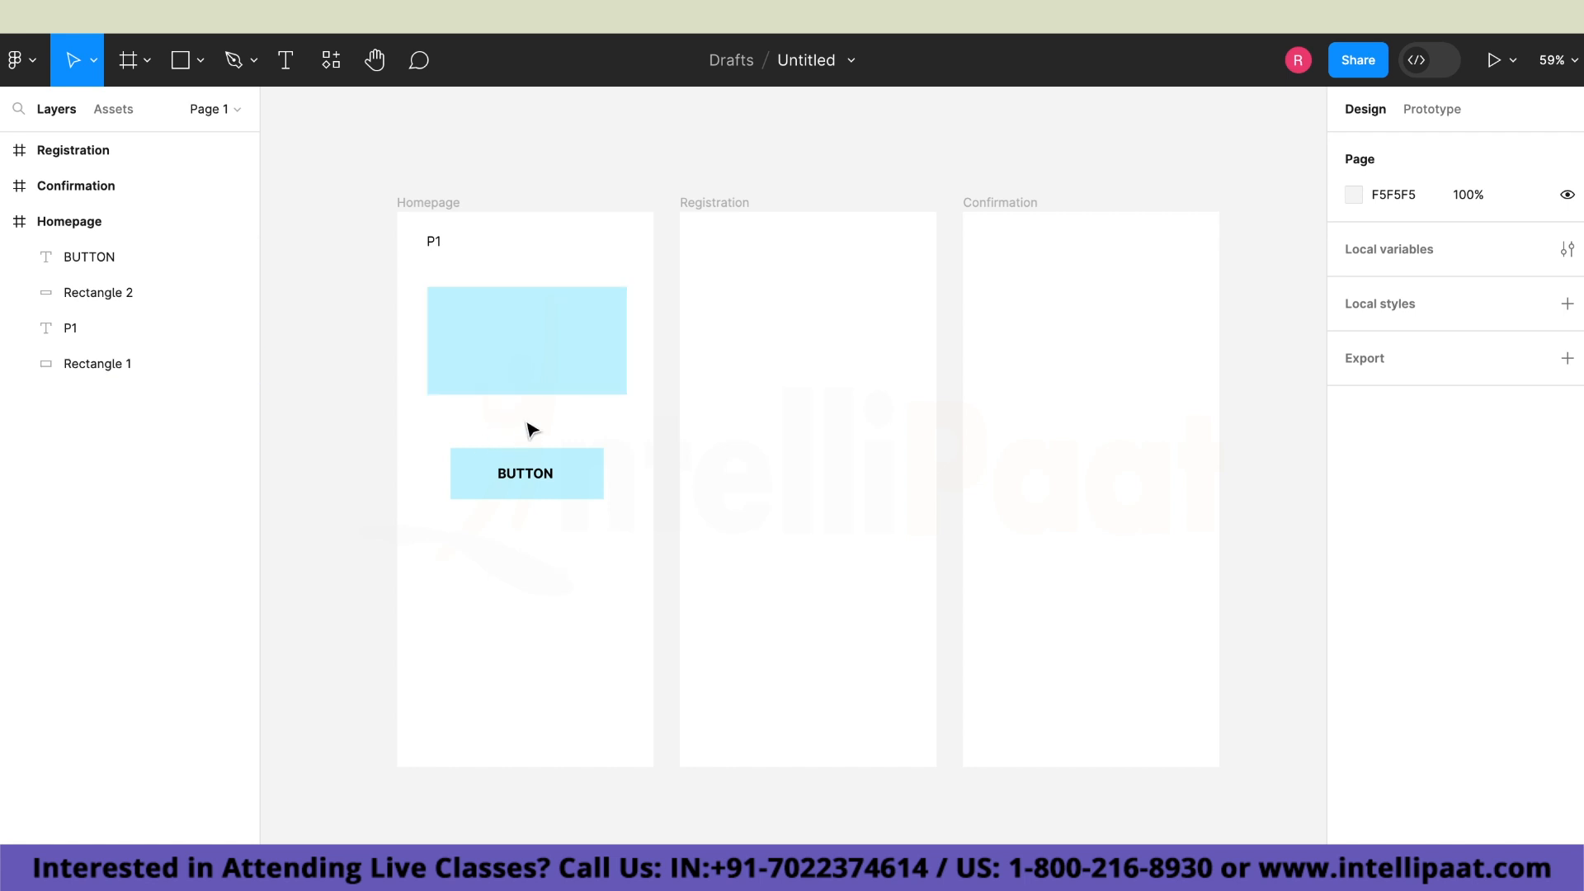
Add the text "OPENING IN JANUARY" below the button in the Homepage frame.
click(285, 61)
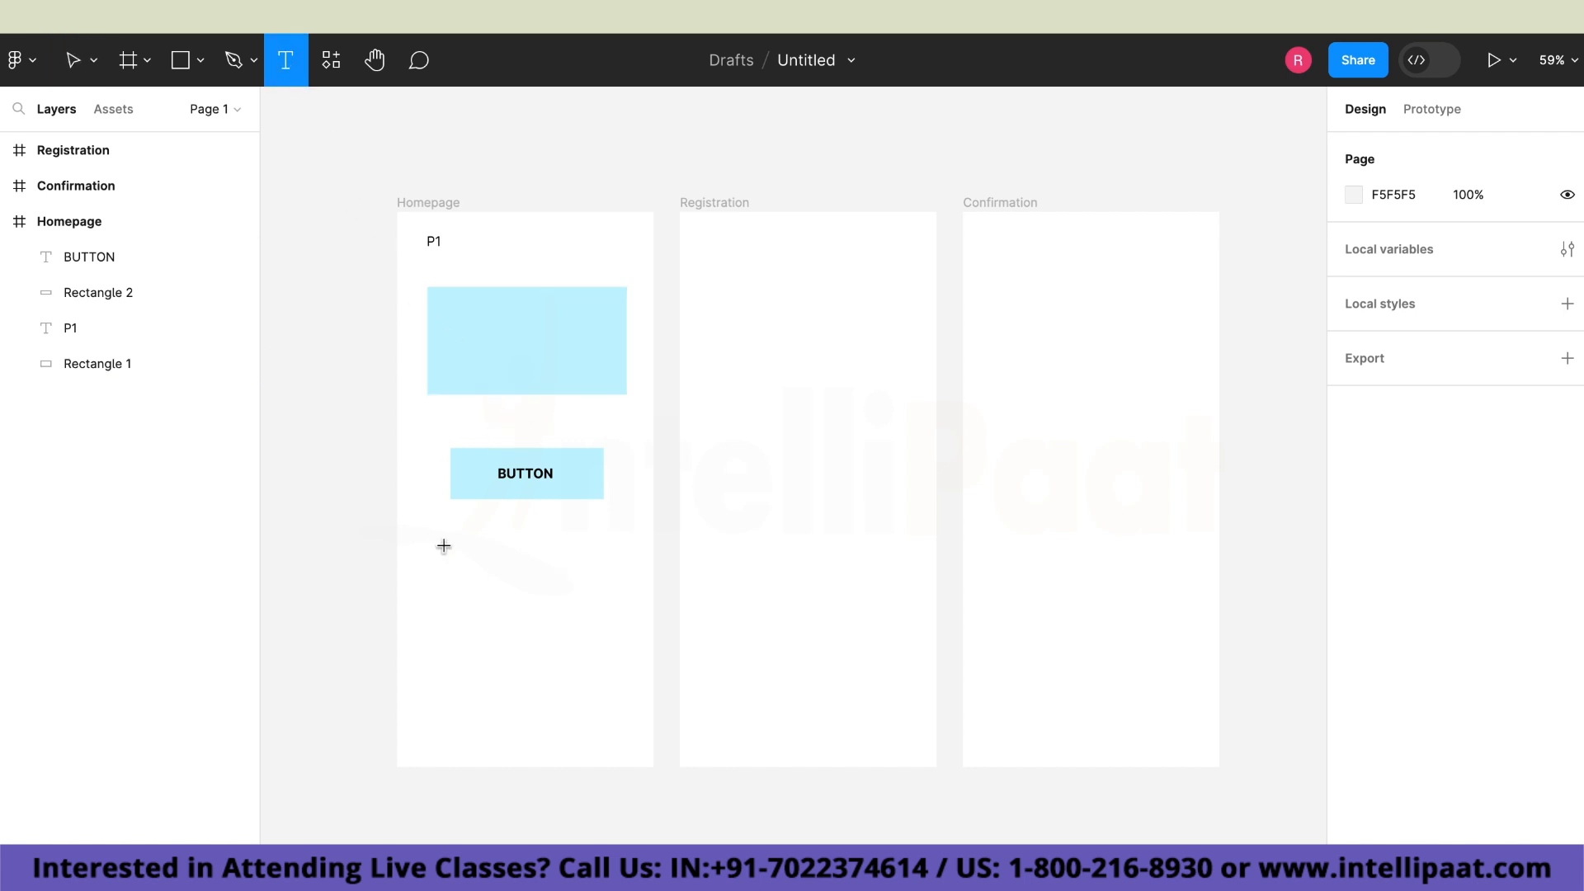
click(454, 608)
text(O)
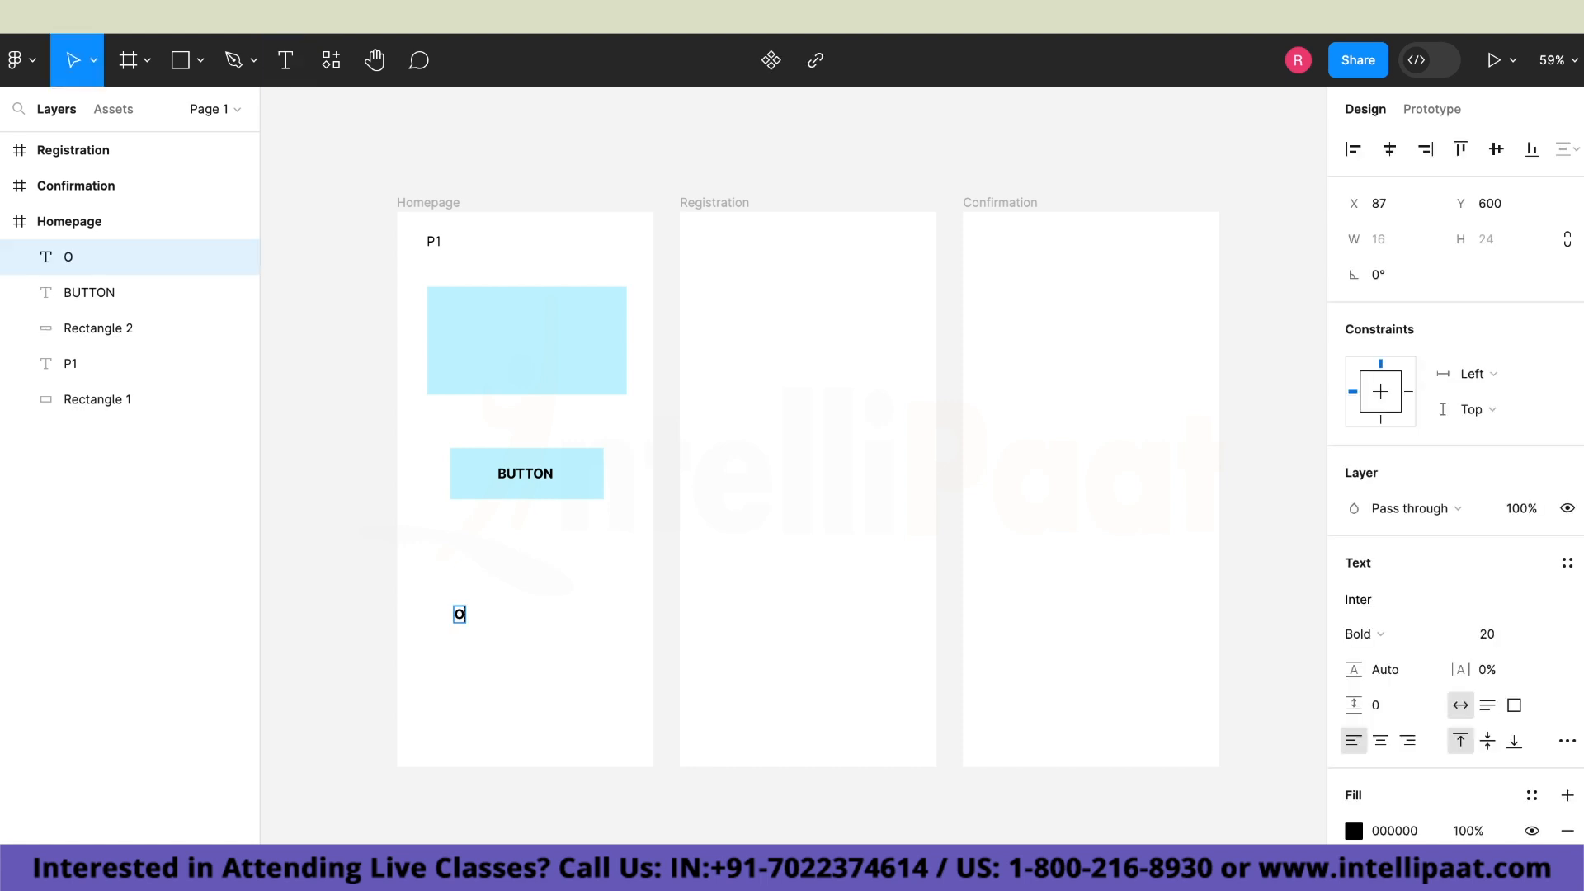
text(PENING)
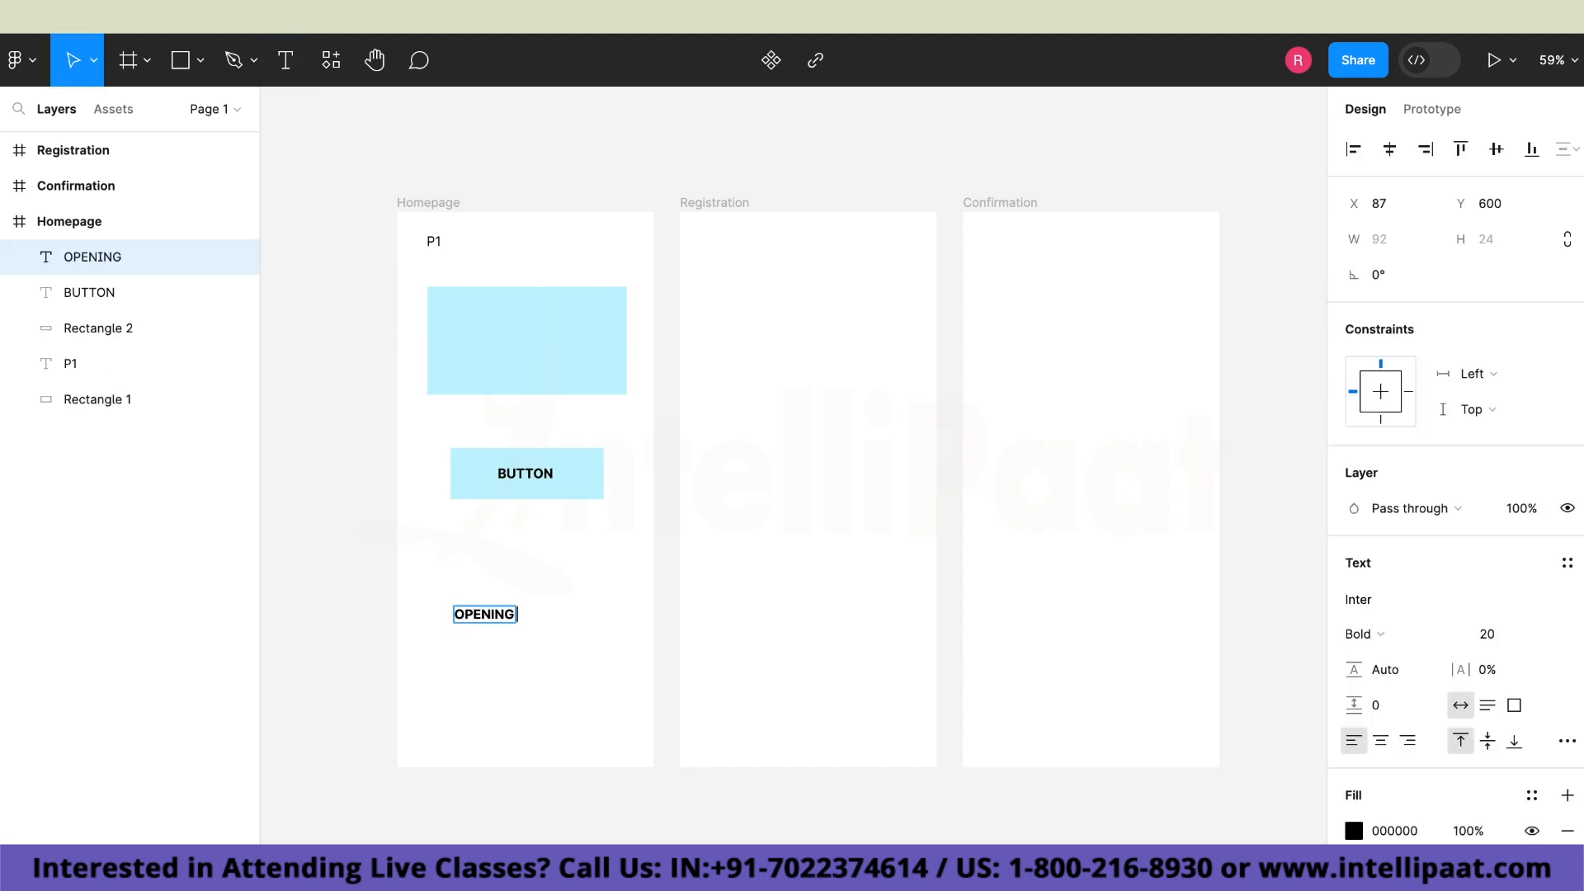
text( IN JAN)
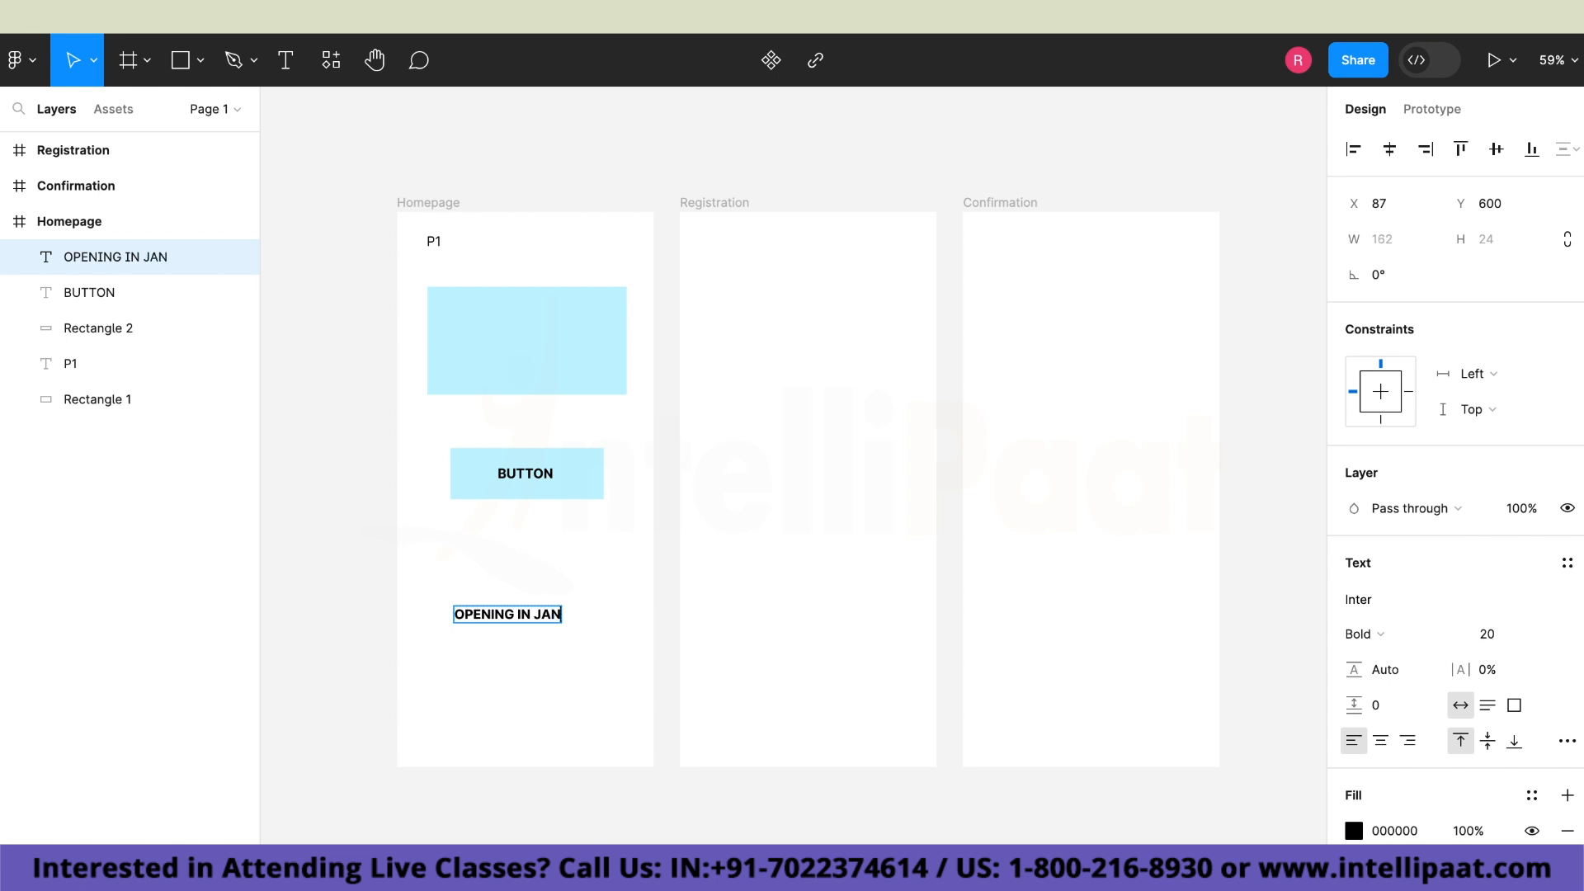
text(UARY)
Move the "OPENING IN JANUARY" text between the large light blue rectangle and the button, centred in the Homepage frame.
double_click(535, 614)
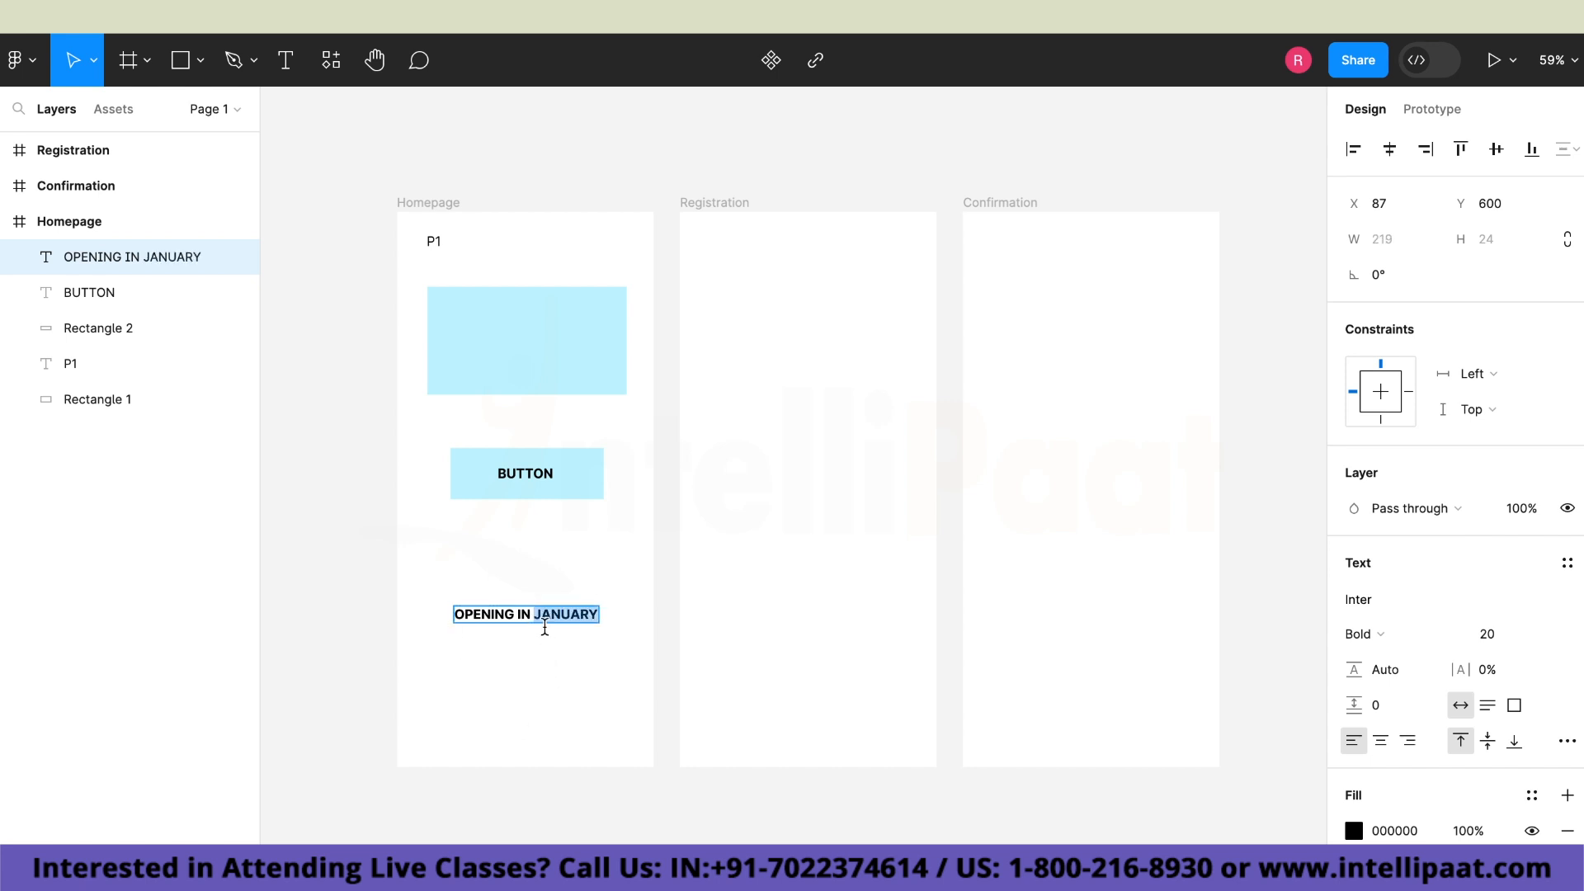
key(Escape)
drag(543, 620, 542, 419)
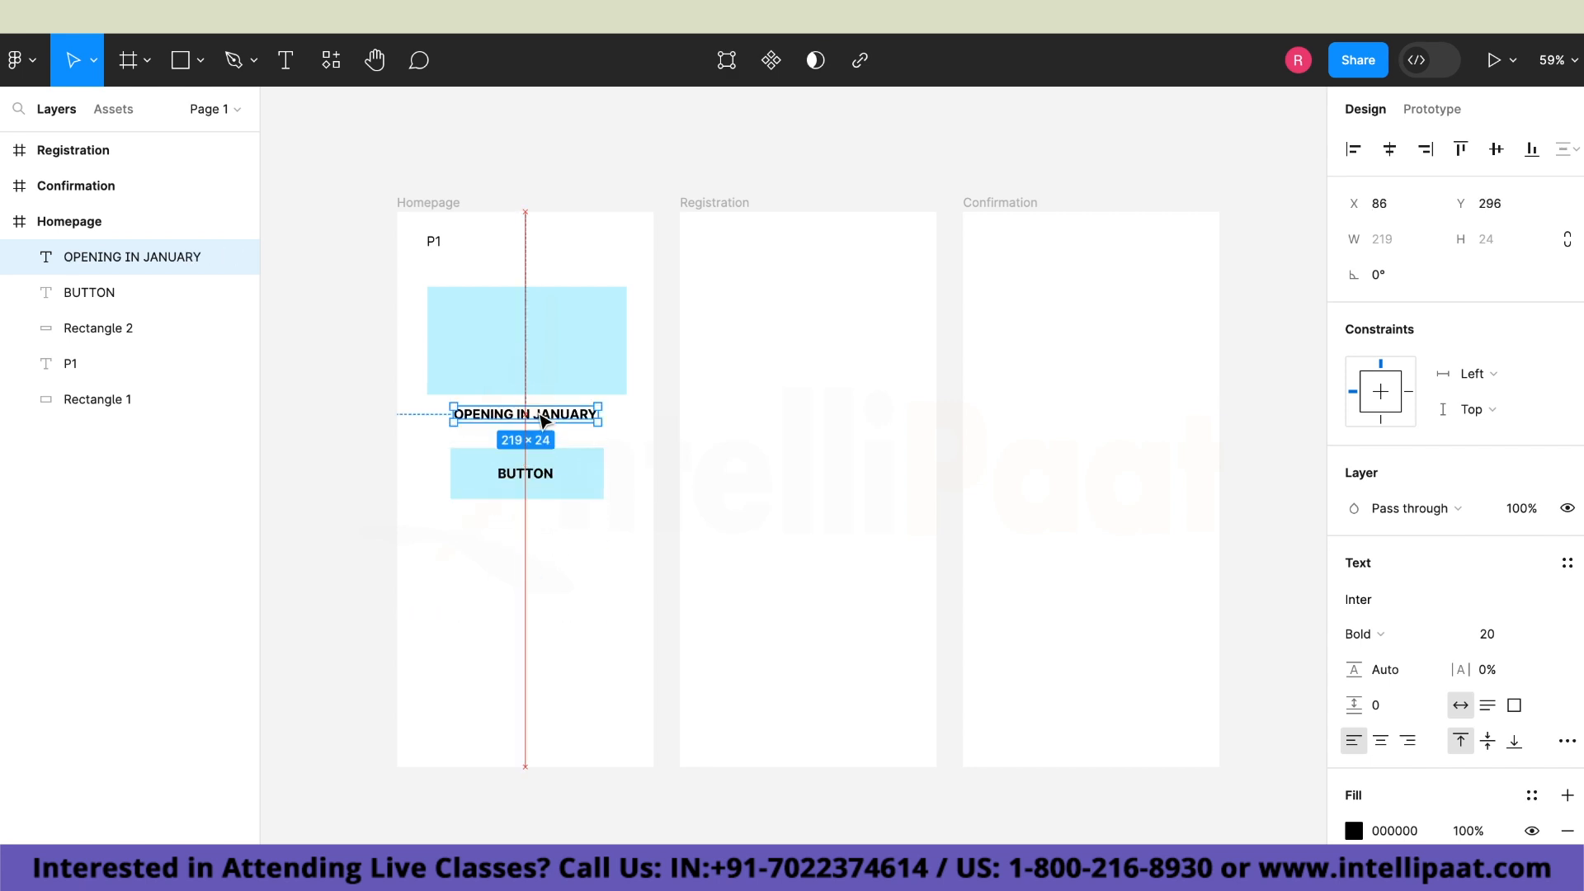
click(558, 652)
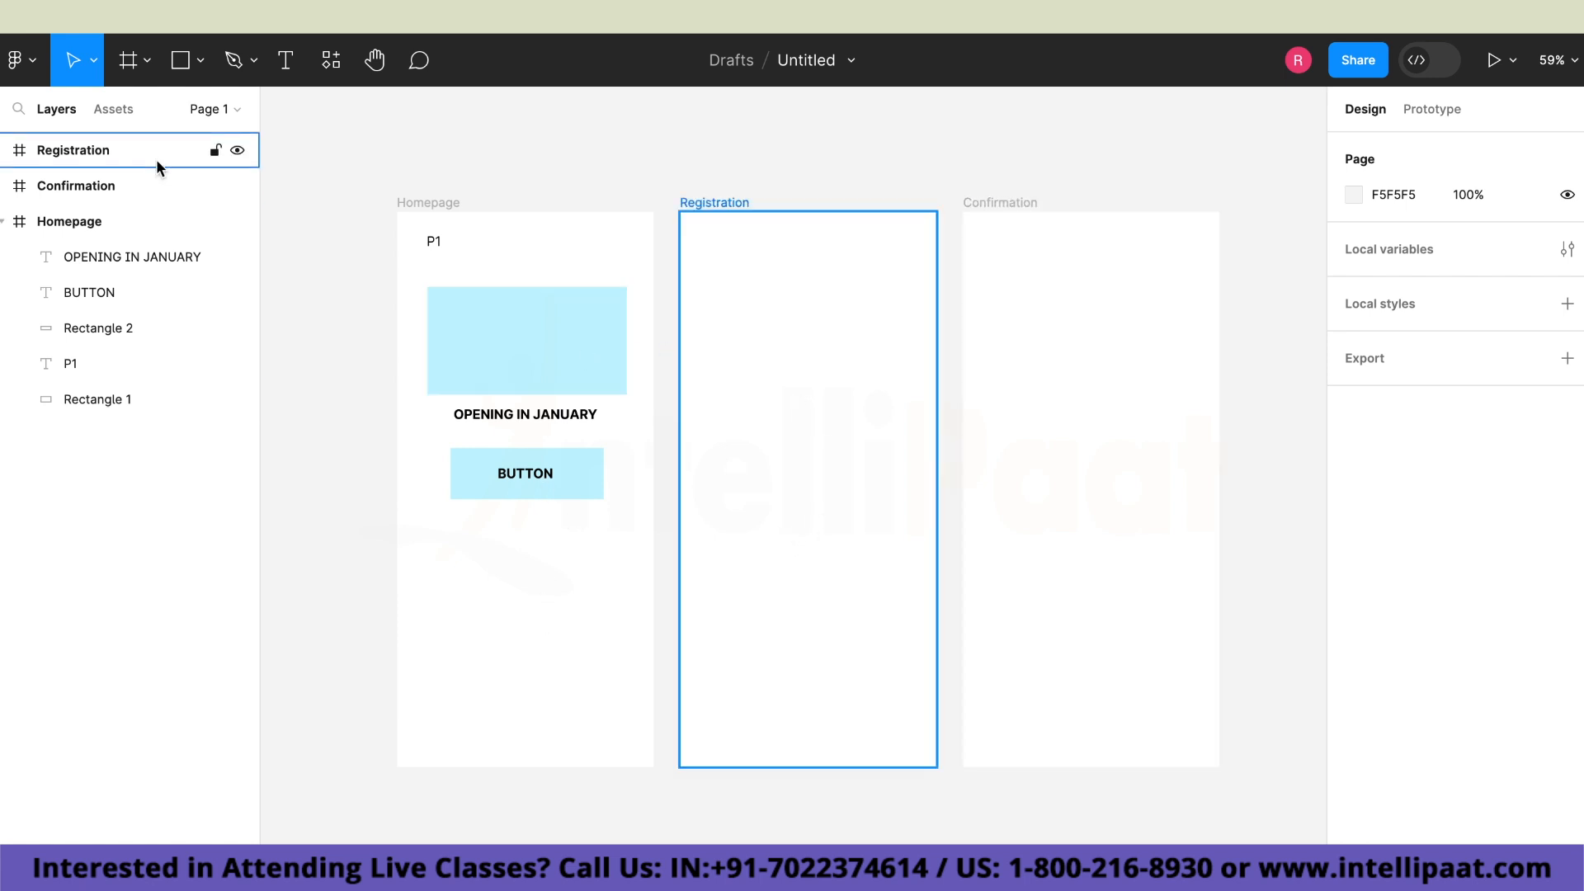
Draw a wide rectangle about 334 × 71 in the upper part of the Registration frame.
click(189, 71)
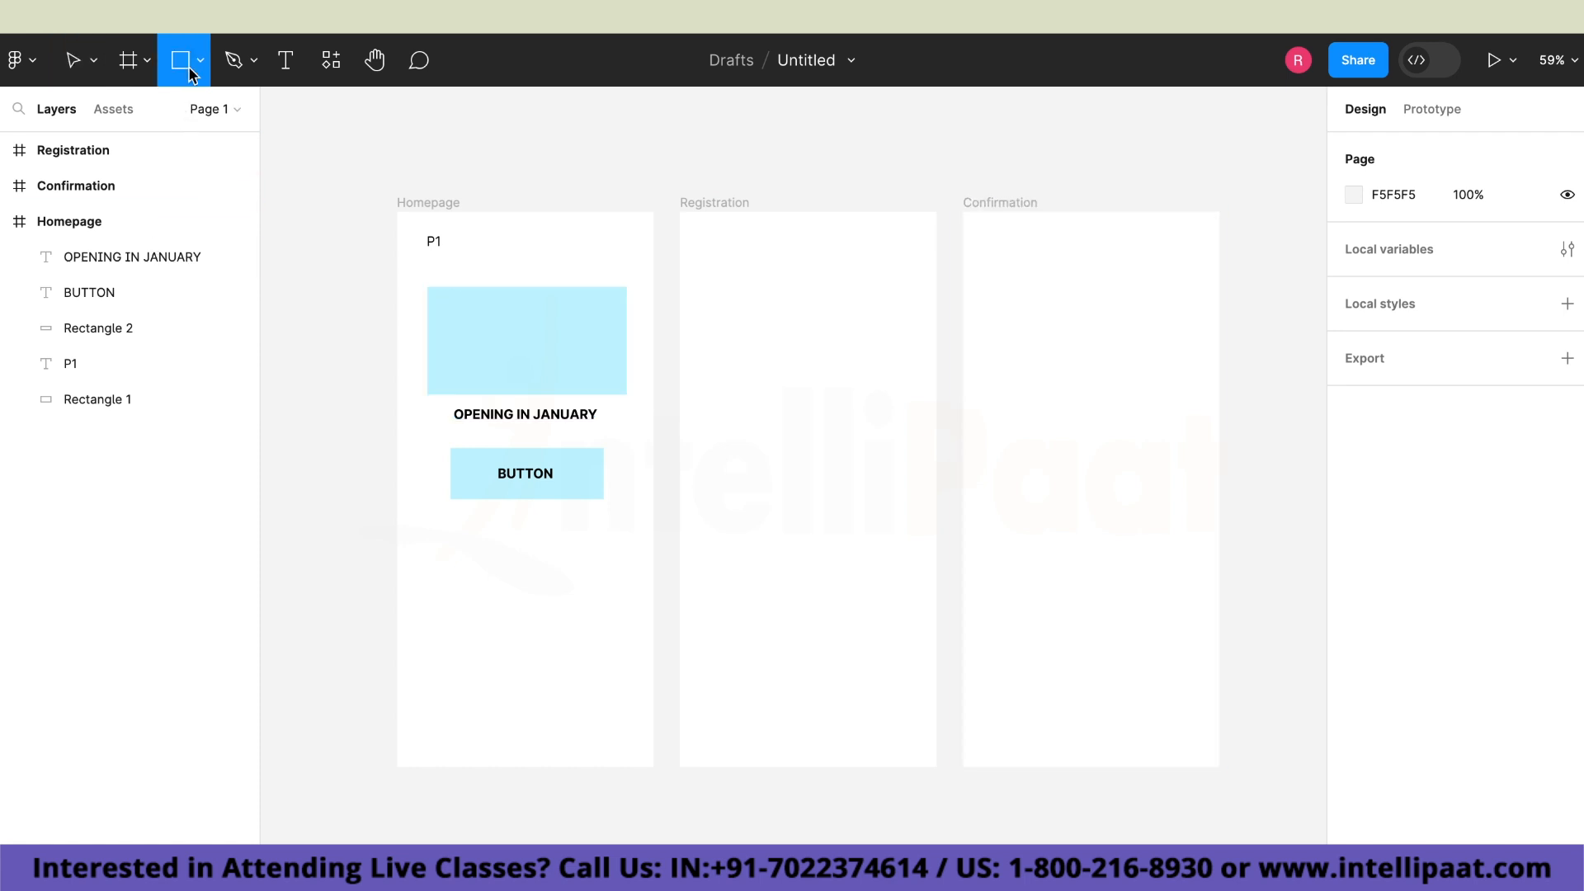
click(193, 67)
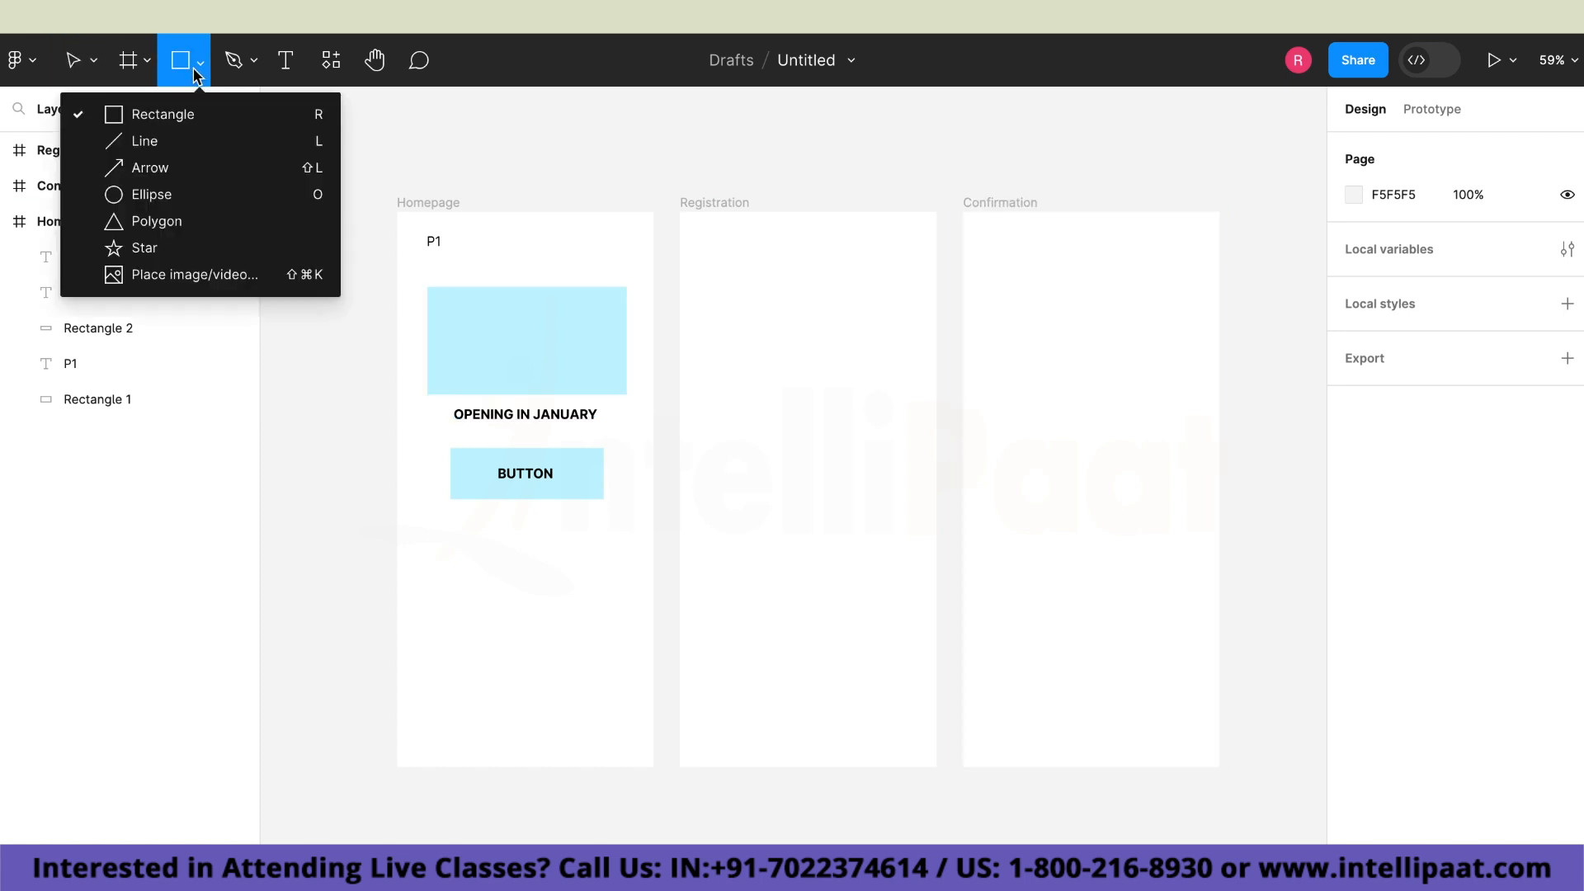
click(206, 116)
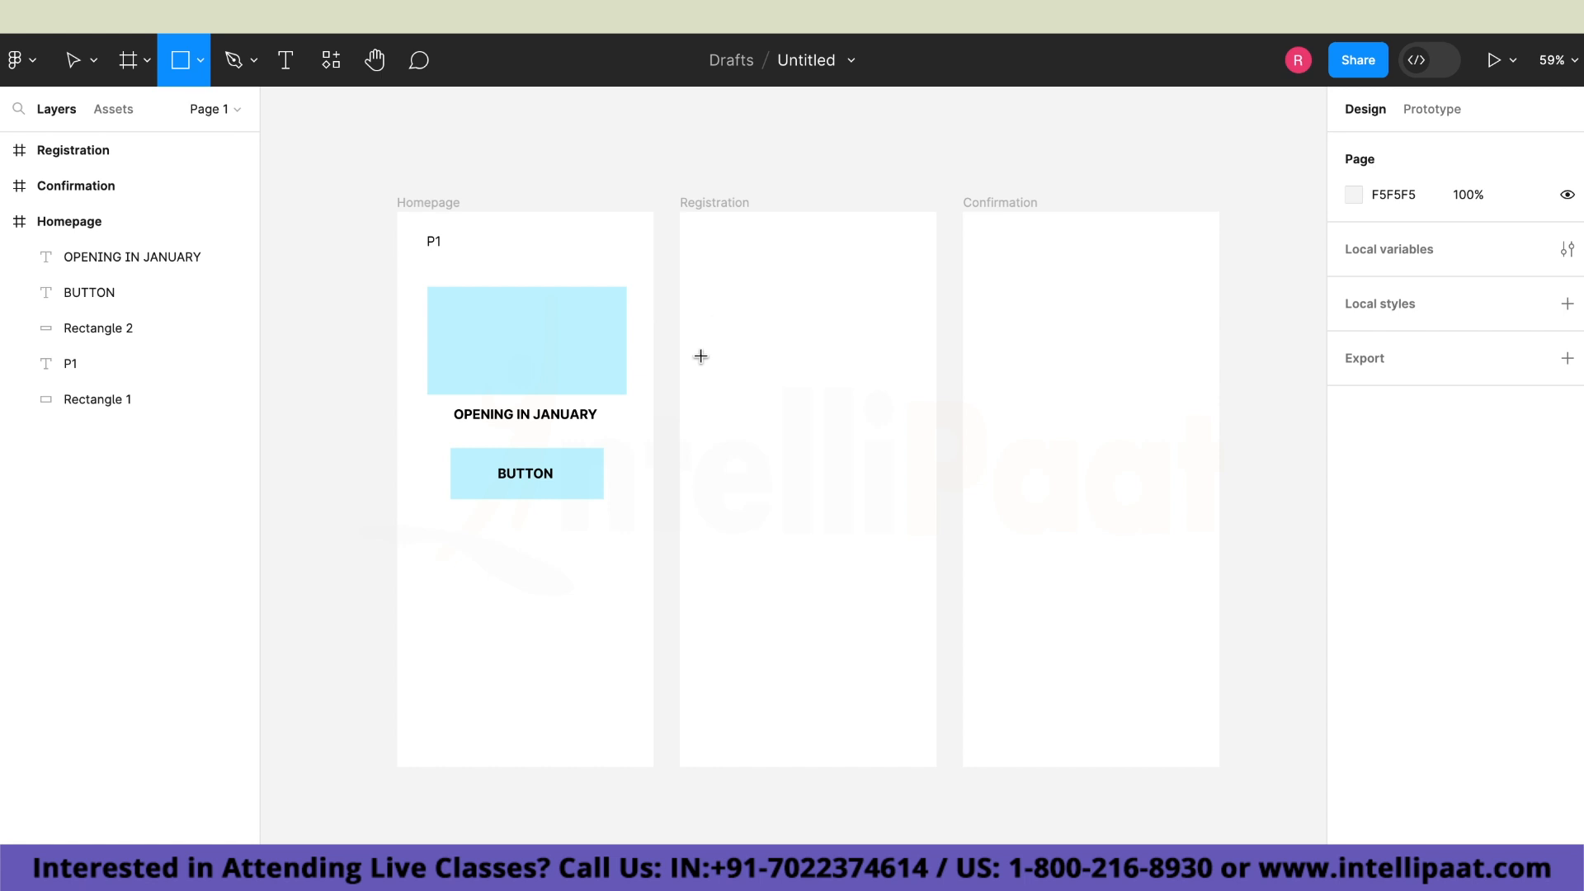
drag(695, 345, 915, 391)
click(880, 472)
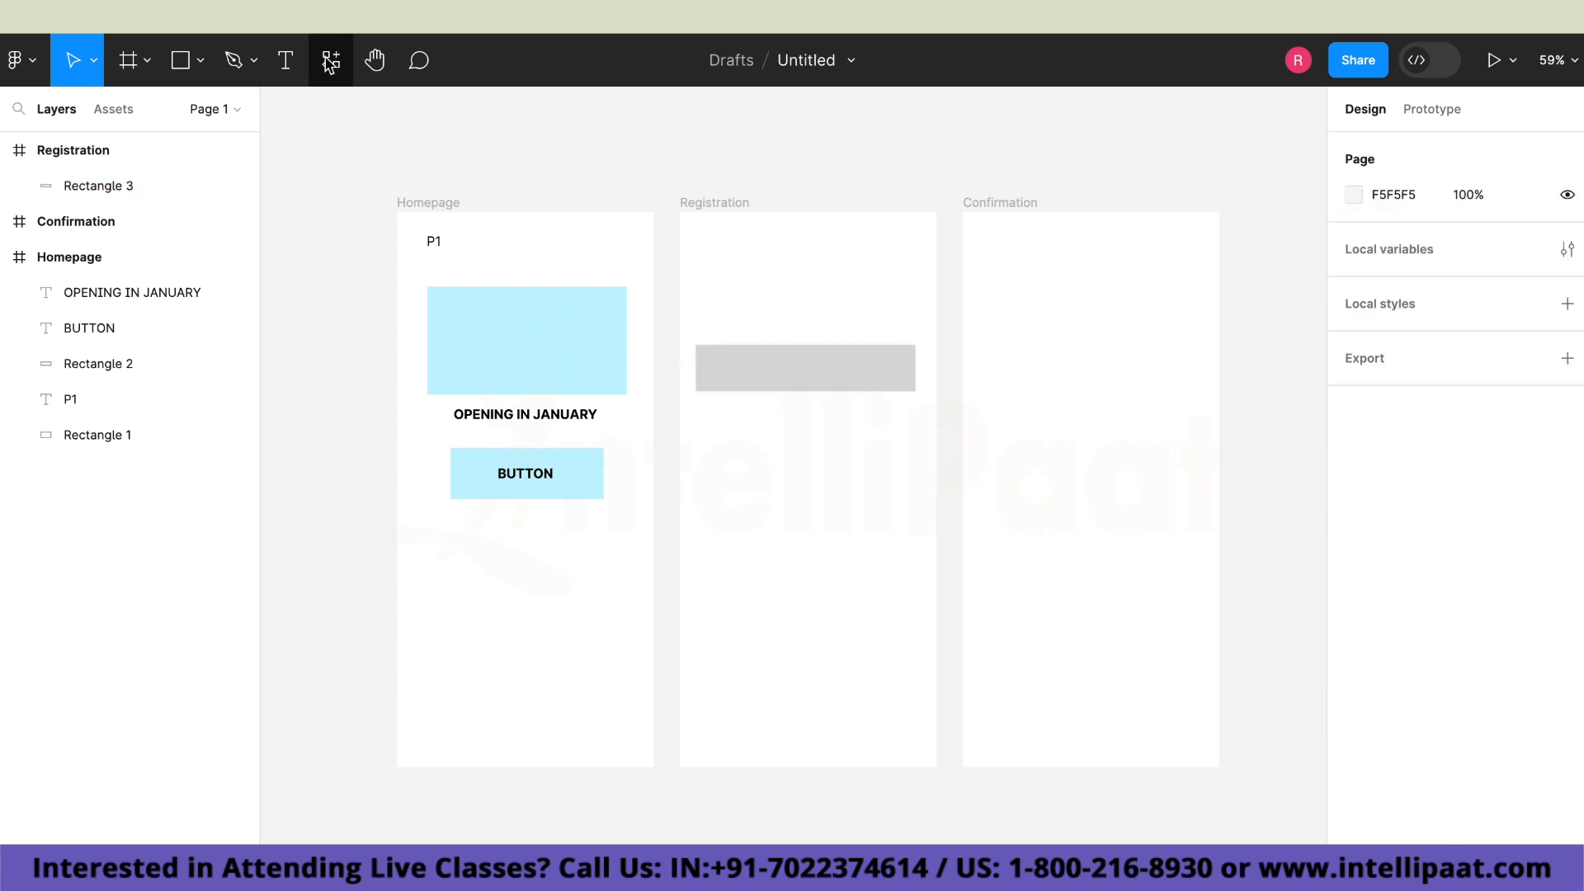
Add the text "Email" just below the grey rectangle in the Registration frame.
click(295, 67)
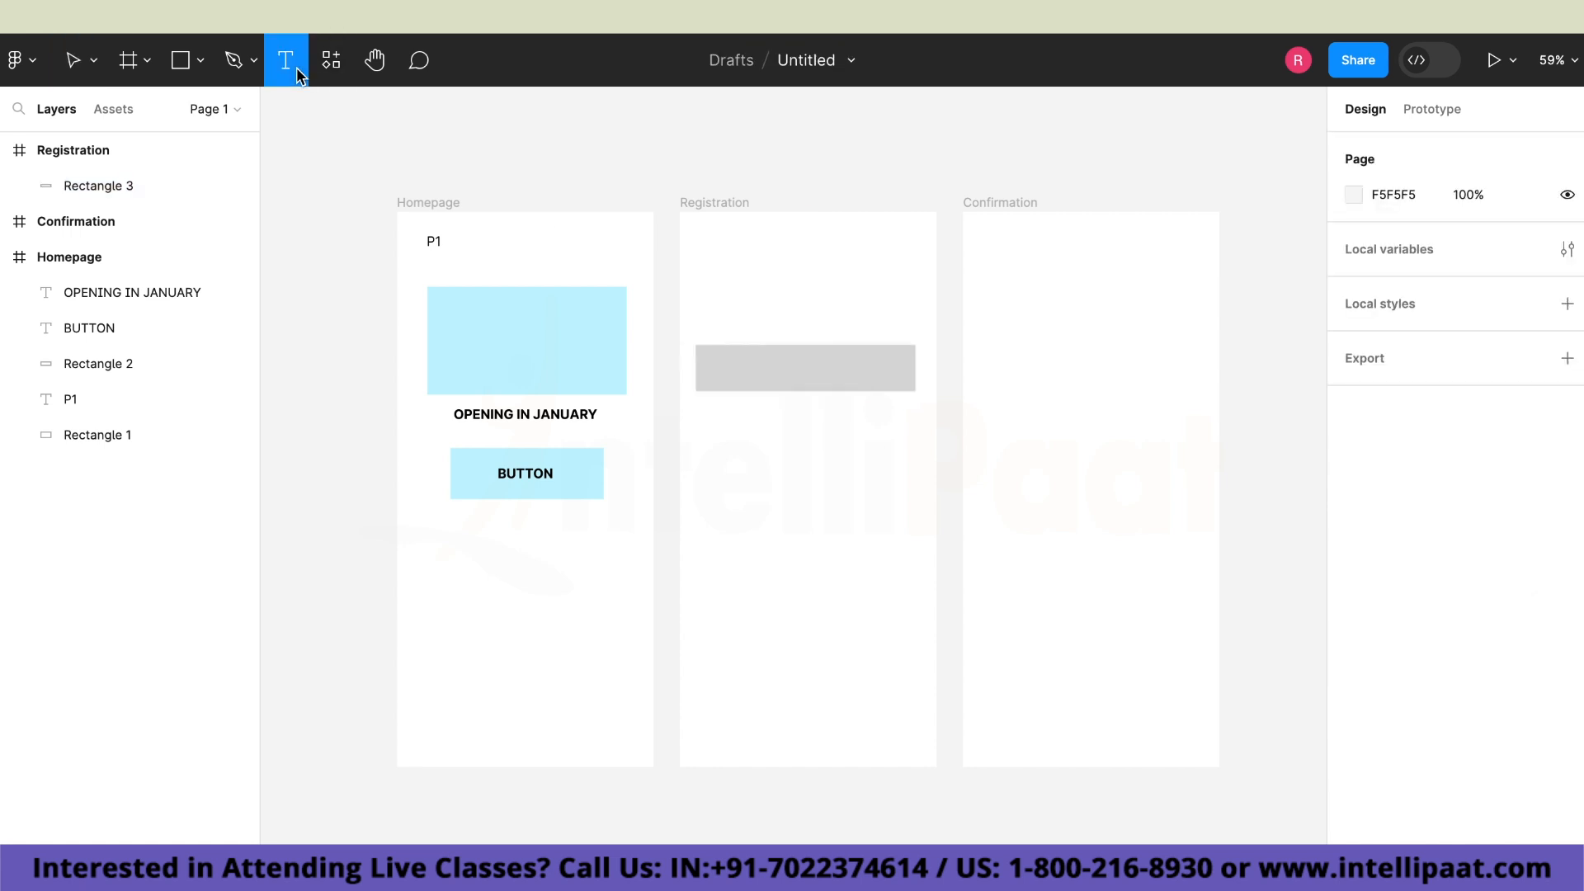
click(707, 410)
text(E)
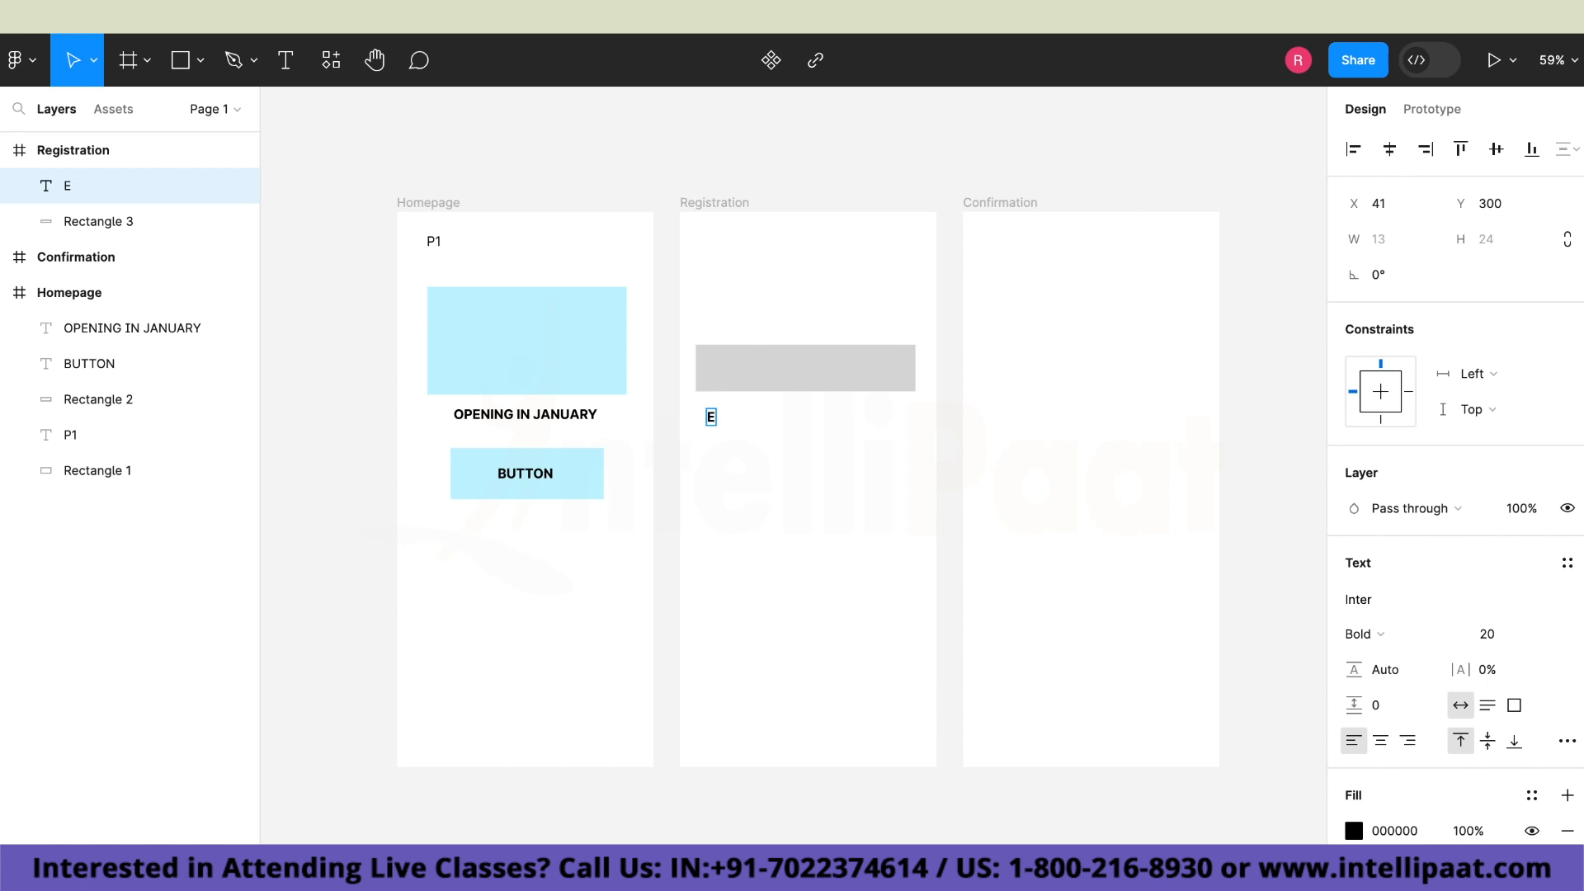
text(mail)
Move the "Email" text onto the left end of the grey rectangle in the Registration frame.
double_click(725, 416)
key(Escape)
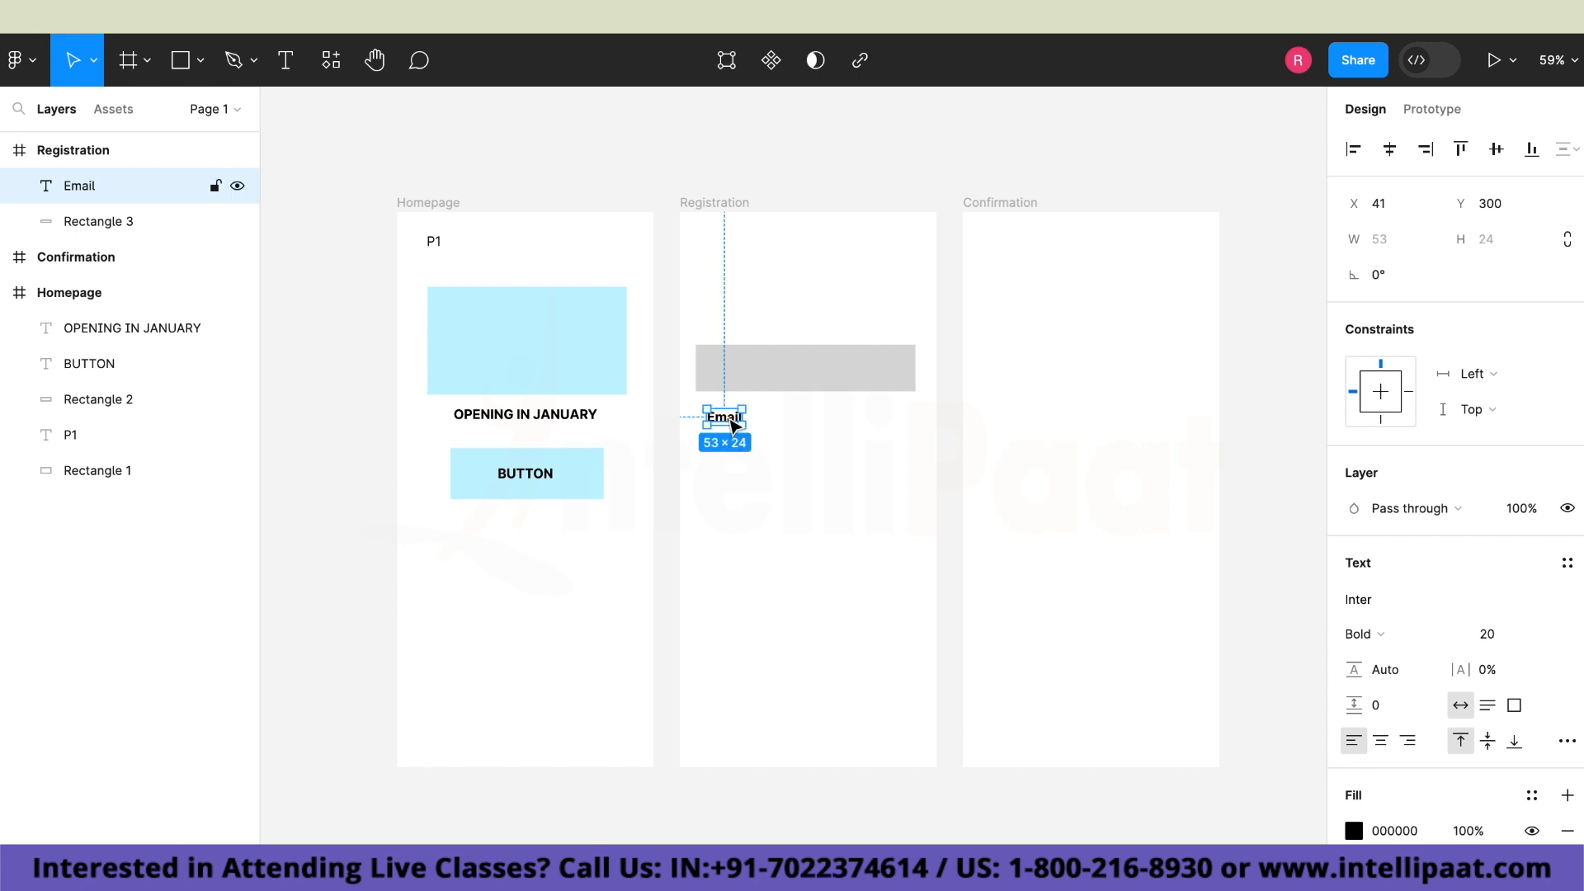
drag(725, 424, 737, 384)
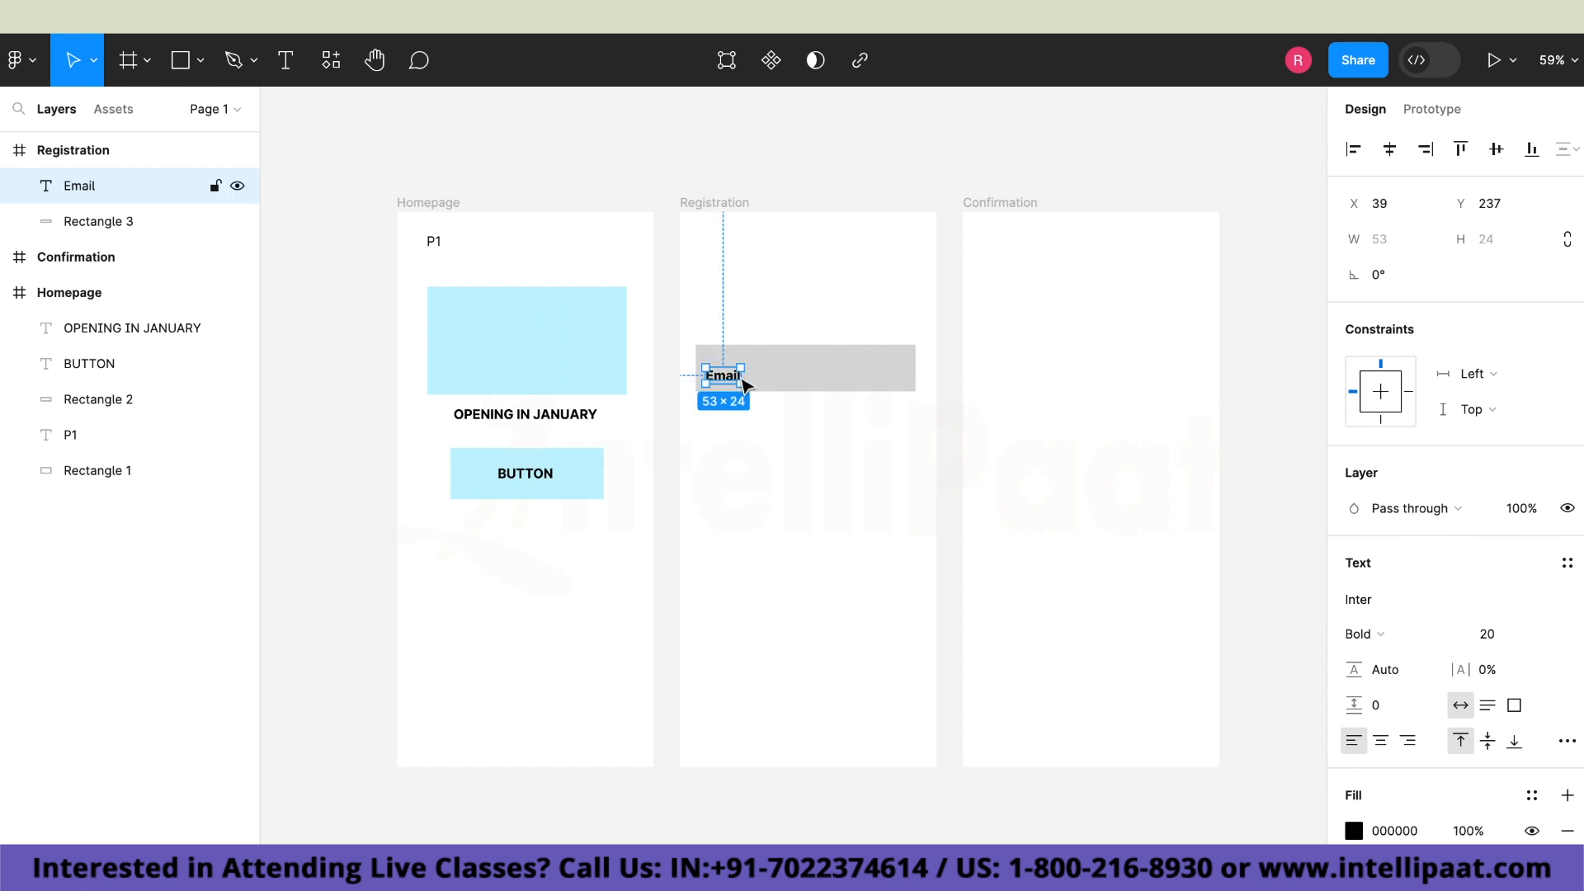
click(775, 413)
Change the fill of the rectangle behind "Email" to the light blue document color, C5F4FF.
click(799, 386)
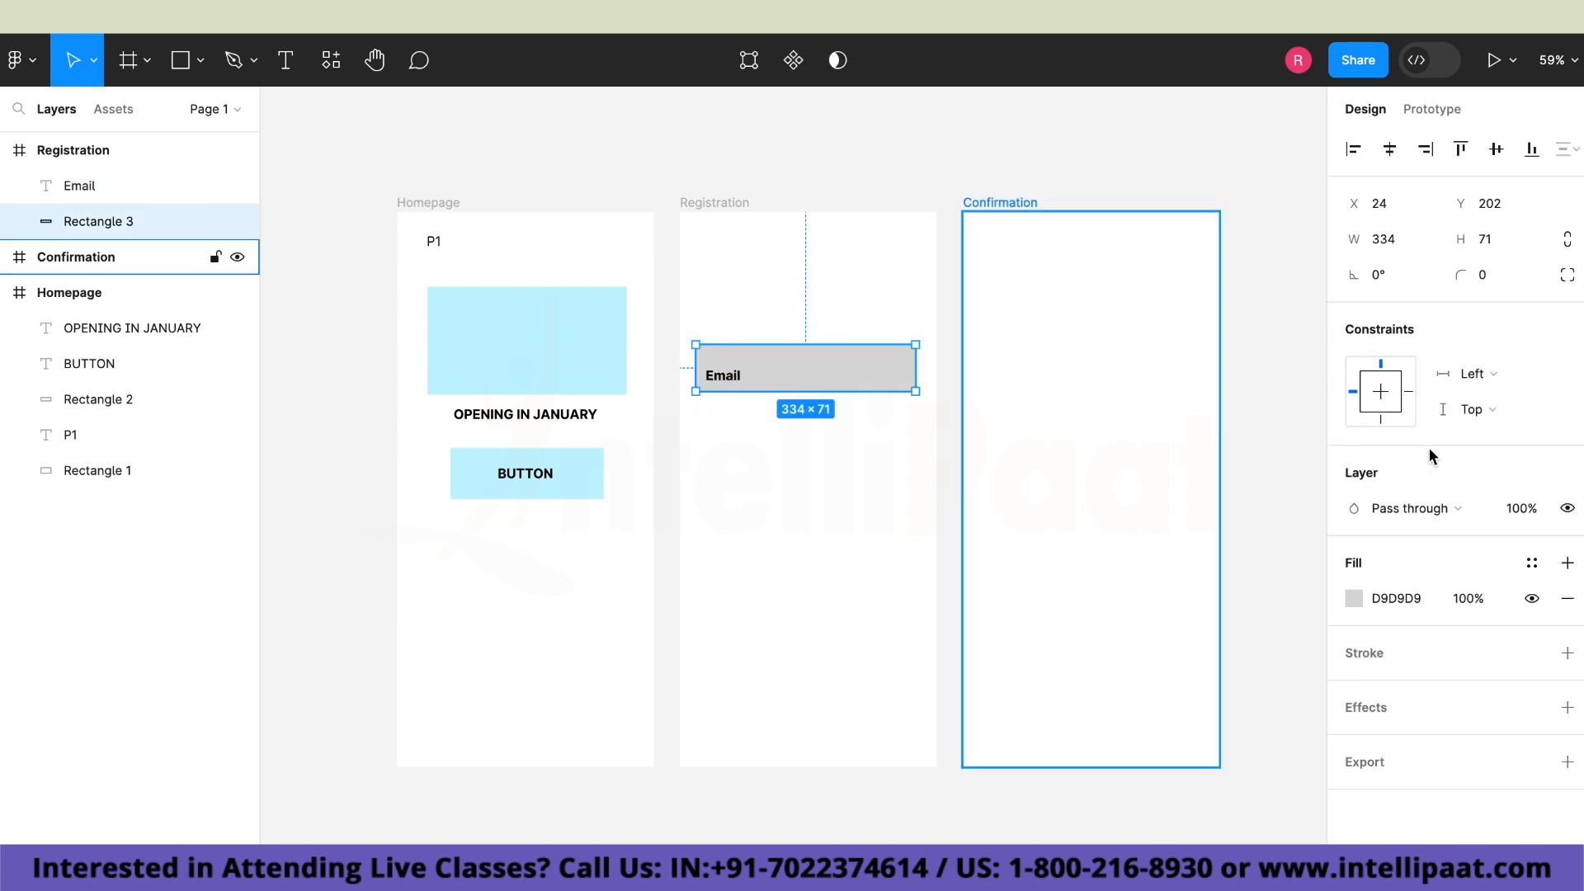
click(1358, 597)
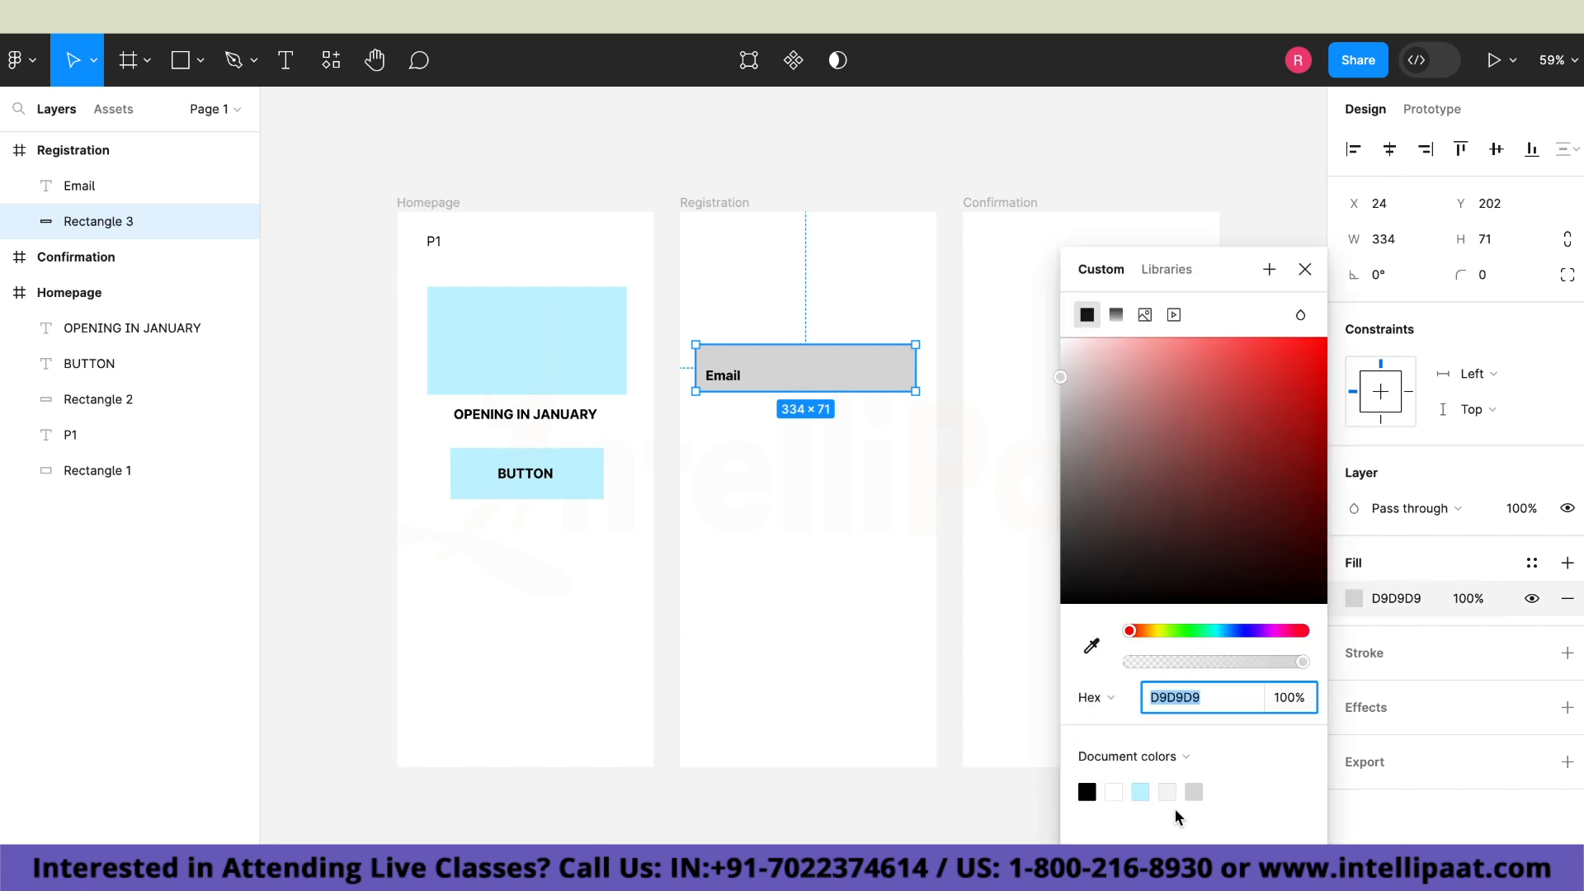
click(1147, 790)
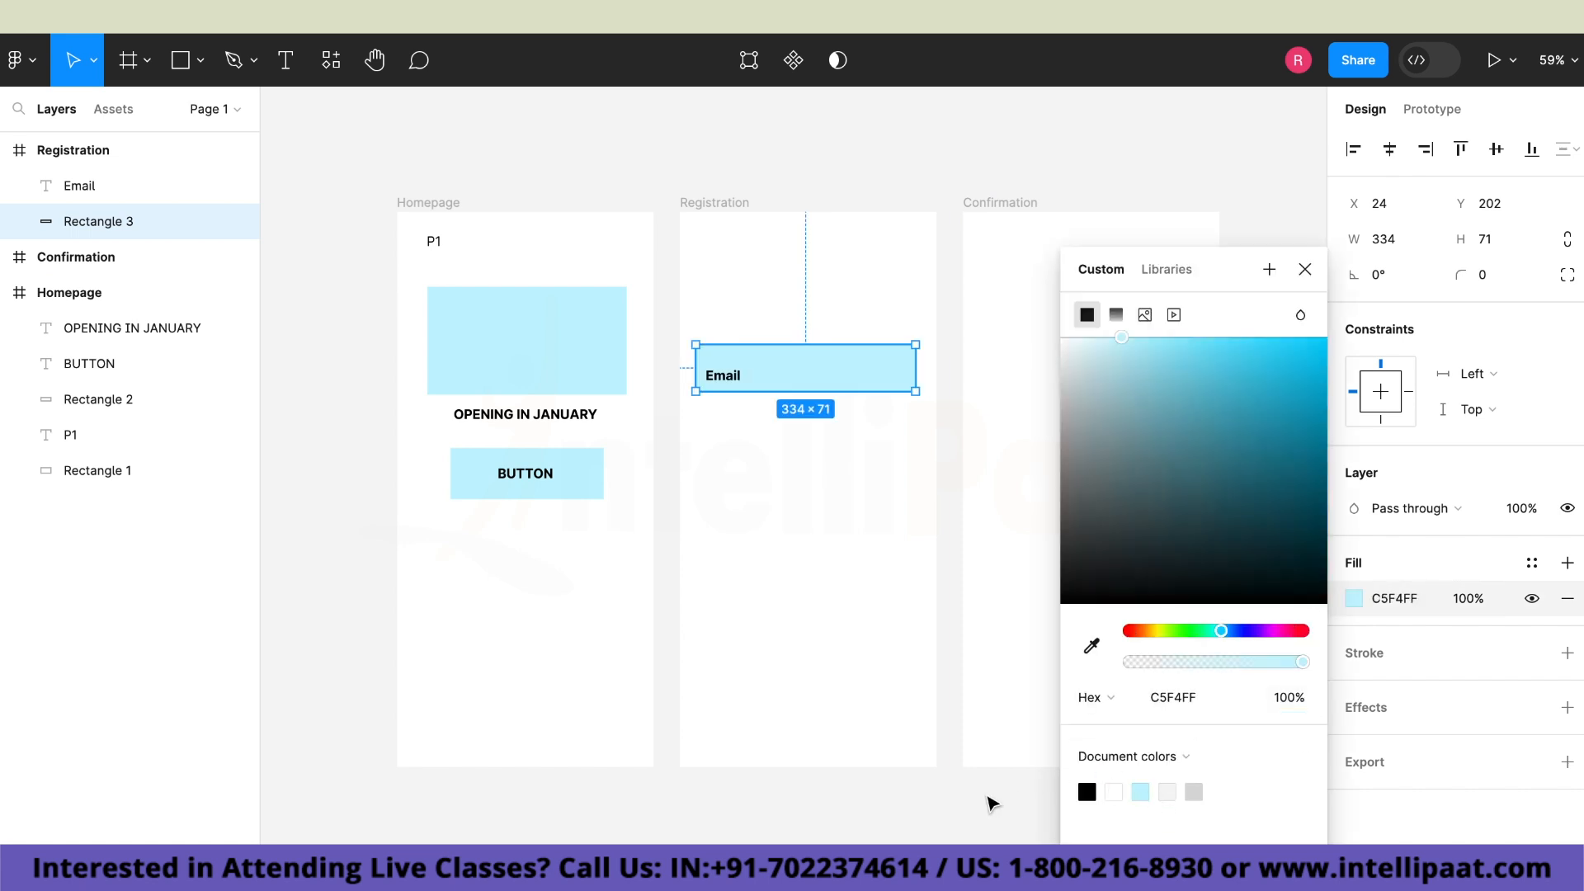
click(990, 797)
Move the "Email" text slightly up to Y 225 so it is vertically centred in its rectangle.
click(740, 378)
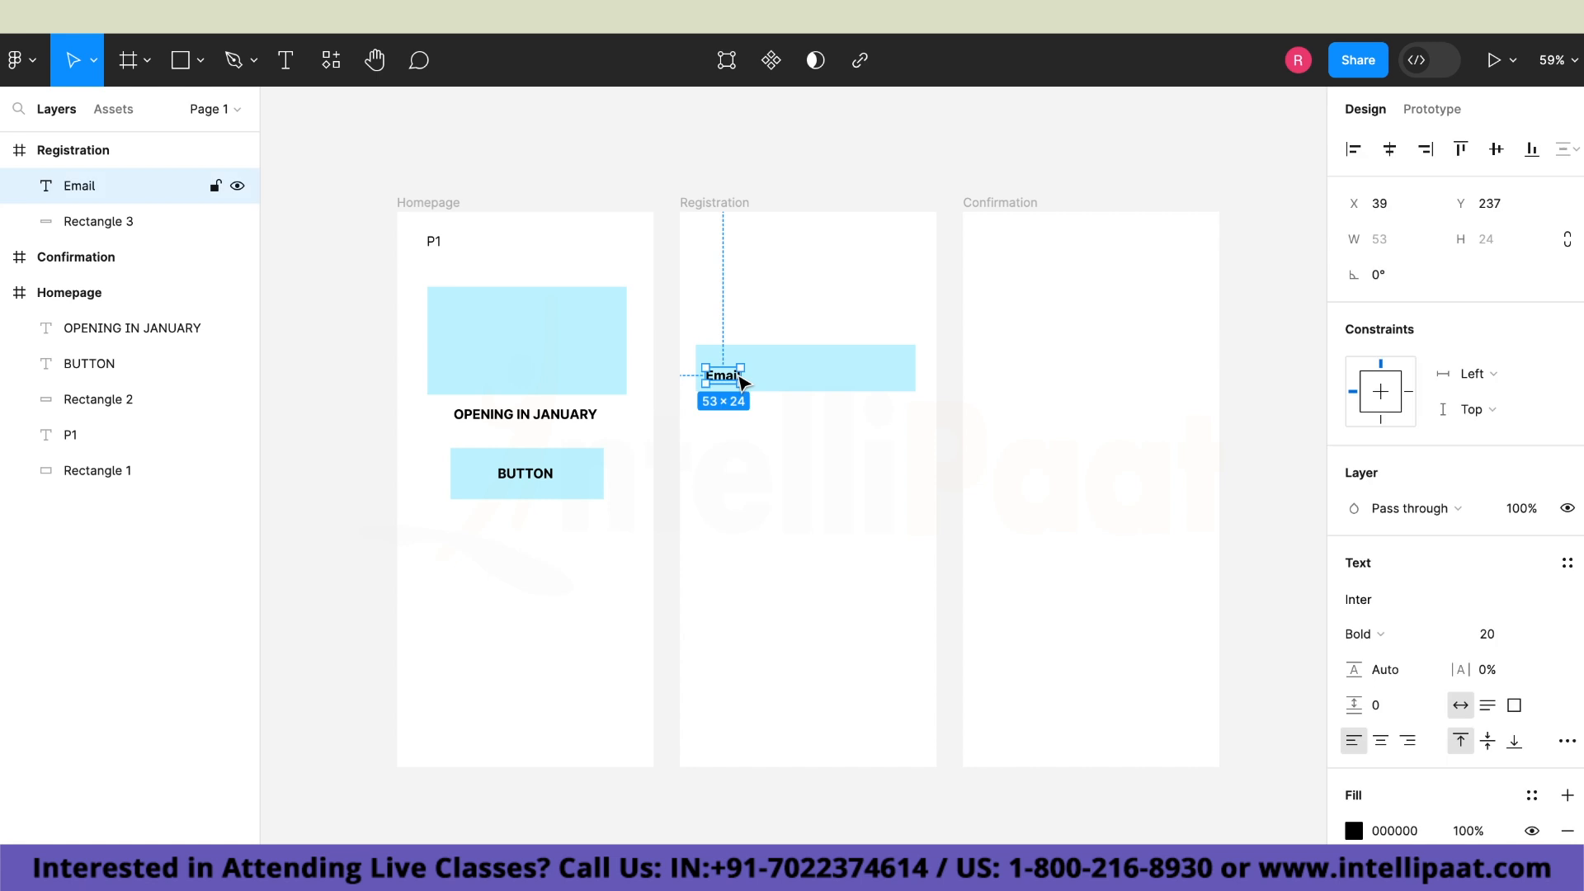
drag(739, 377, 738, 370)
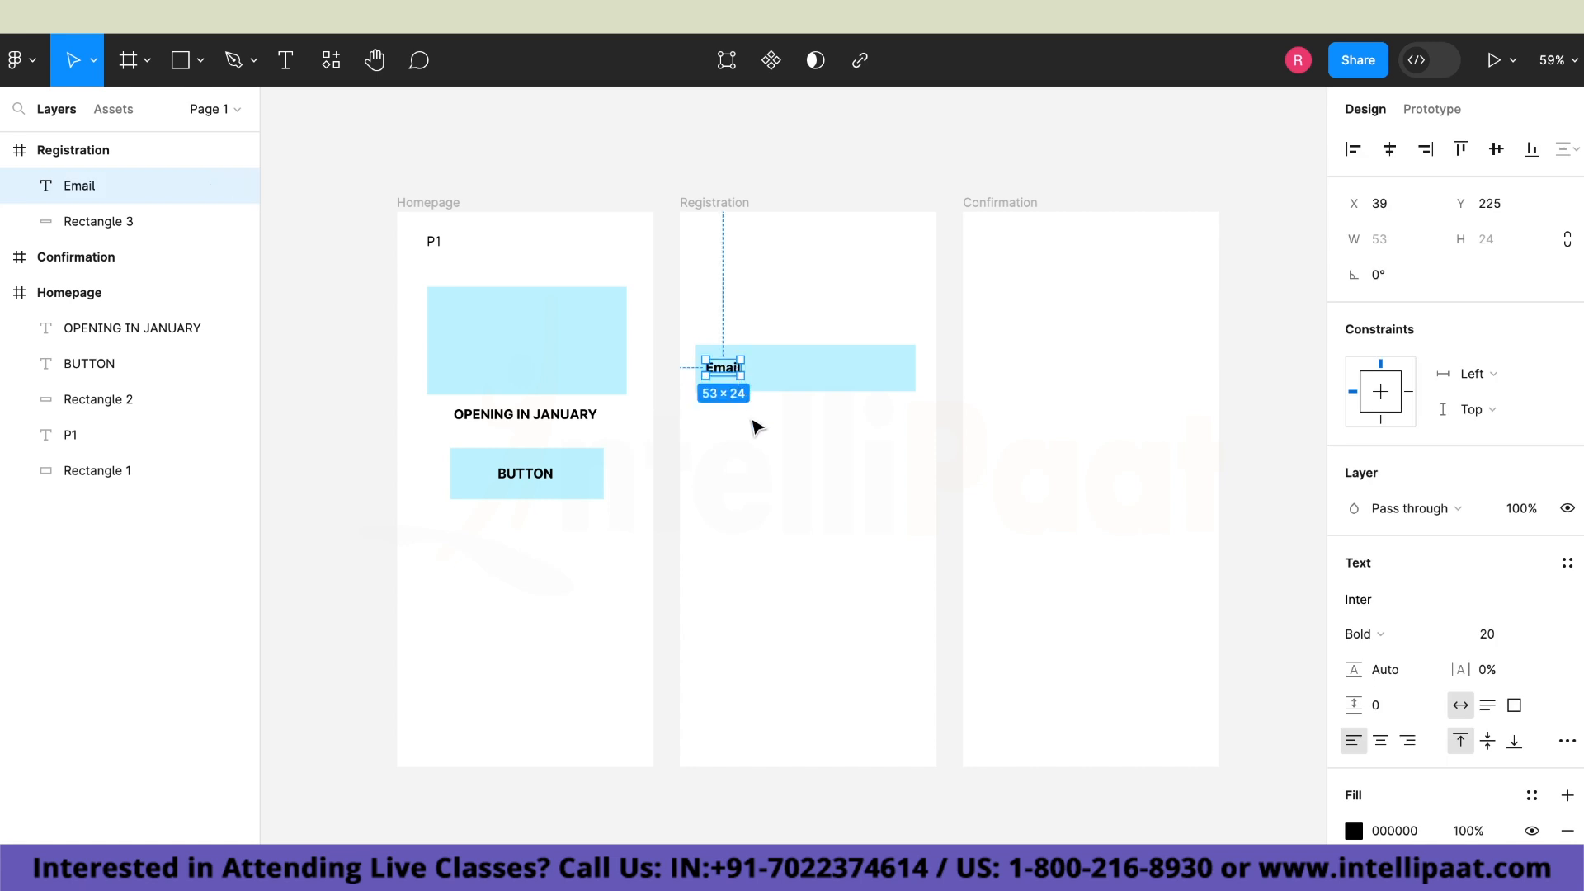
click(753, 420)
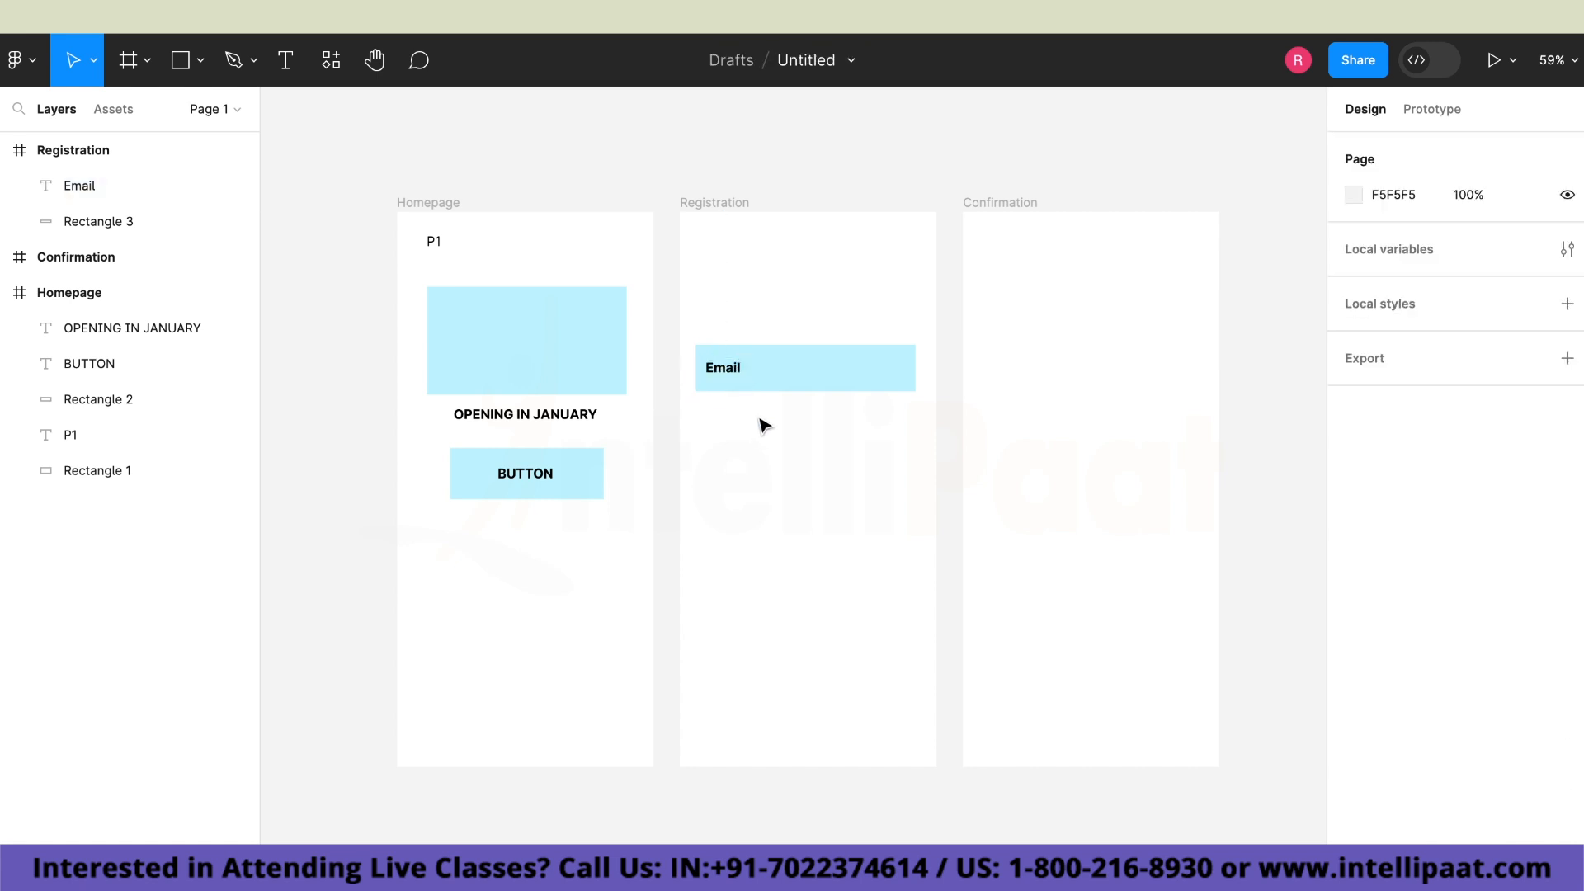
Add the text "Let me know!" above the Email field in the Registration frame.
click(285, 74)
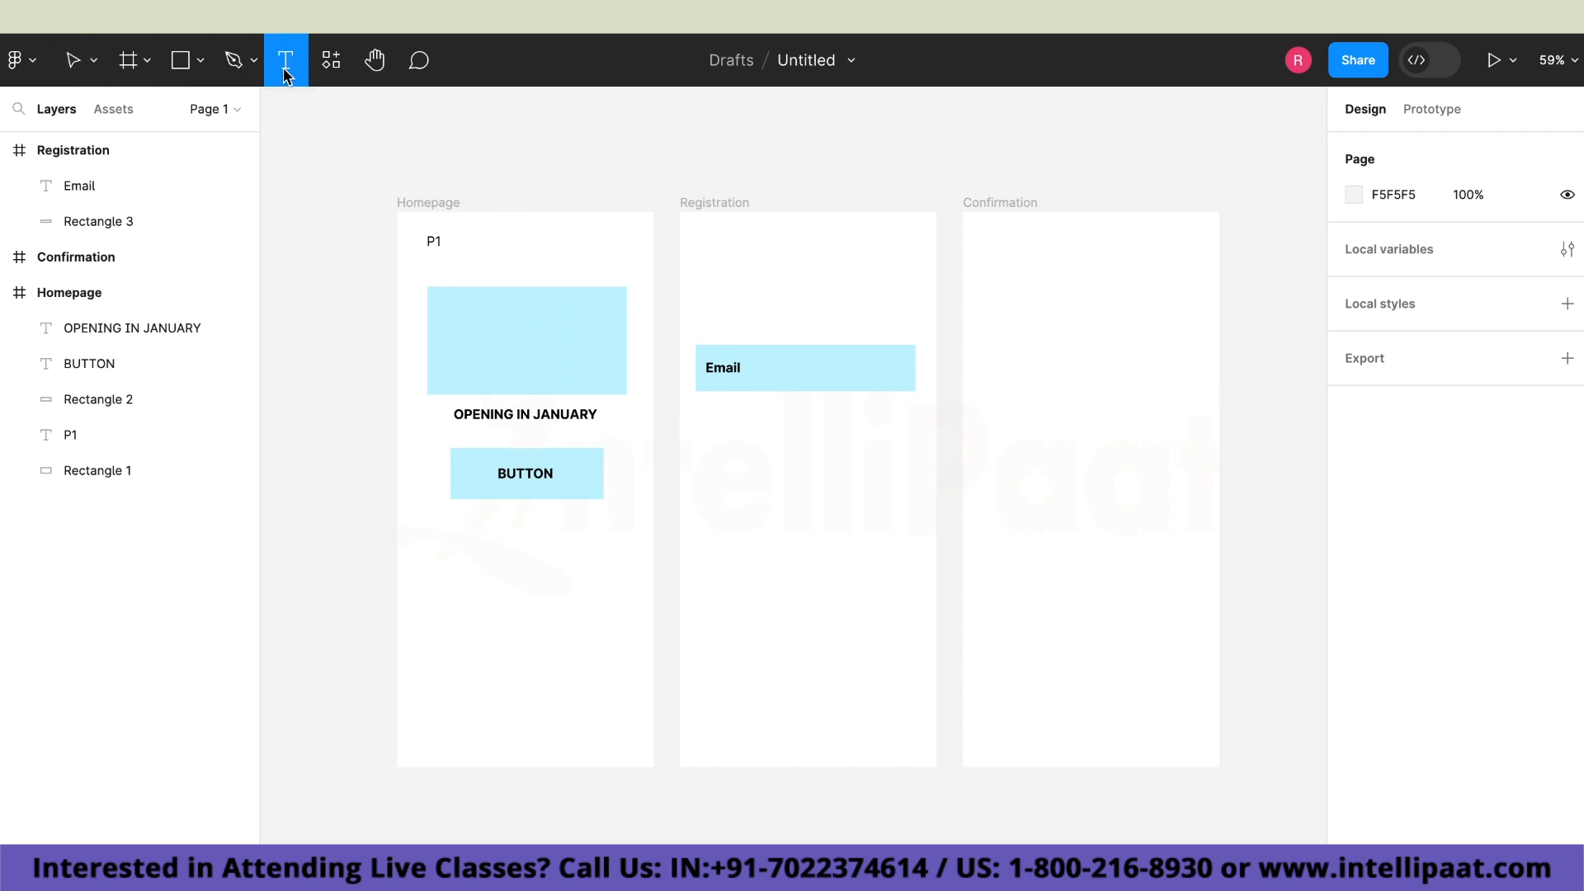
click(760, 310)
text(Le)
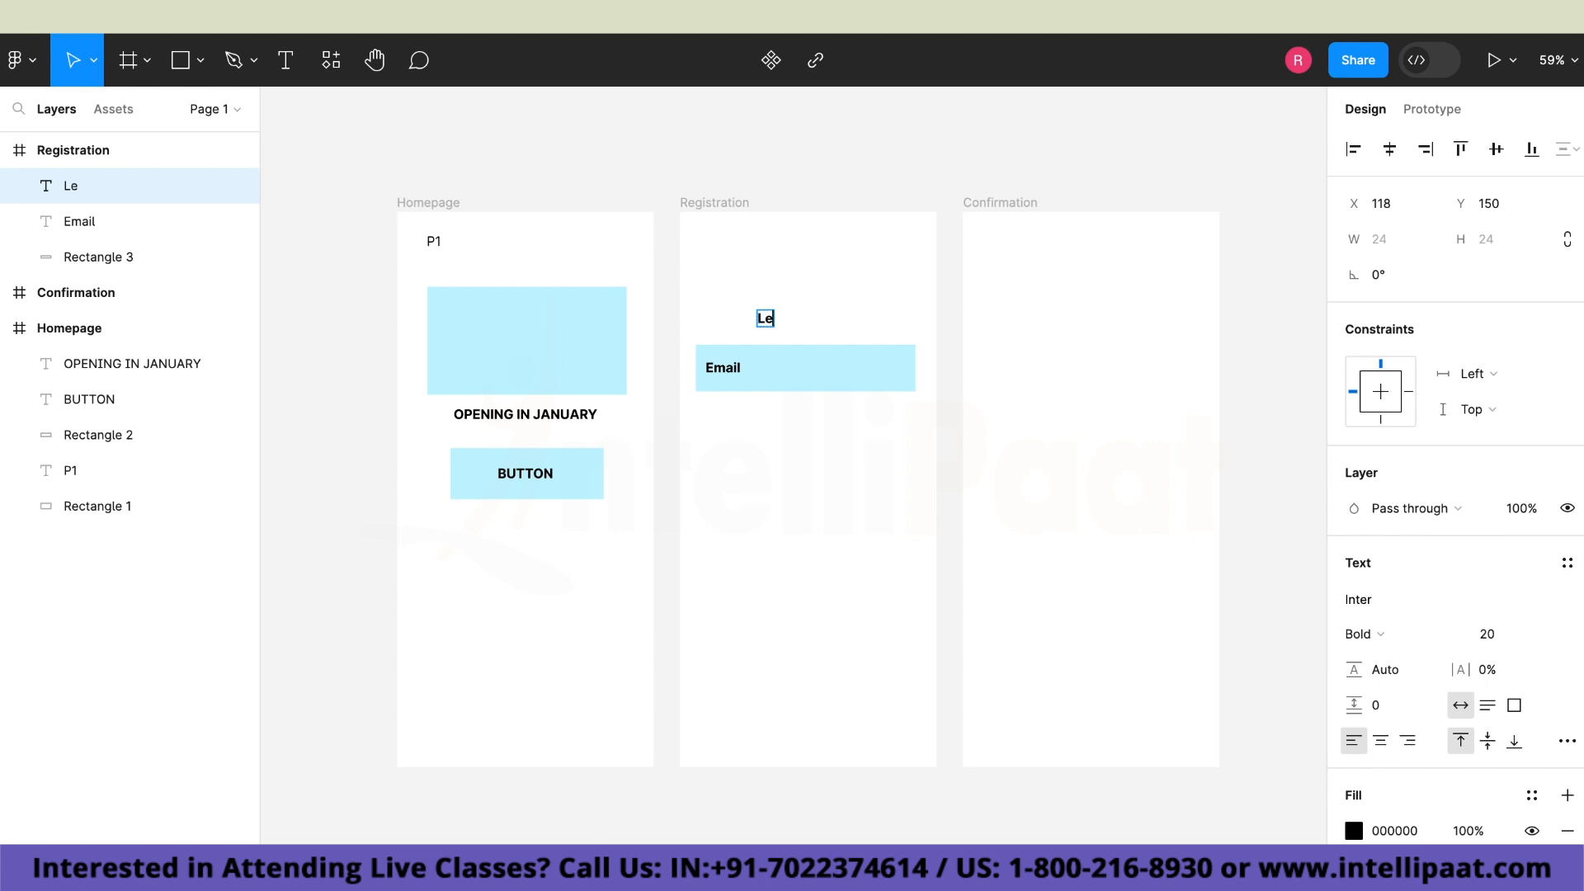
text(t me know!)
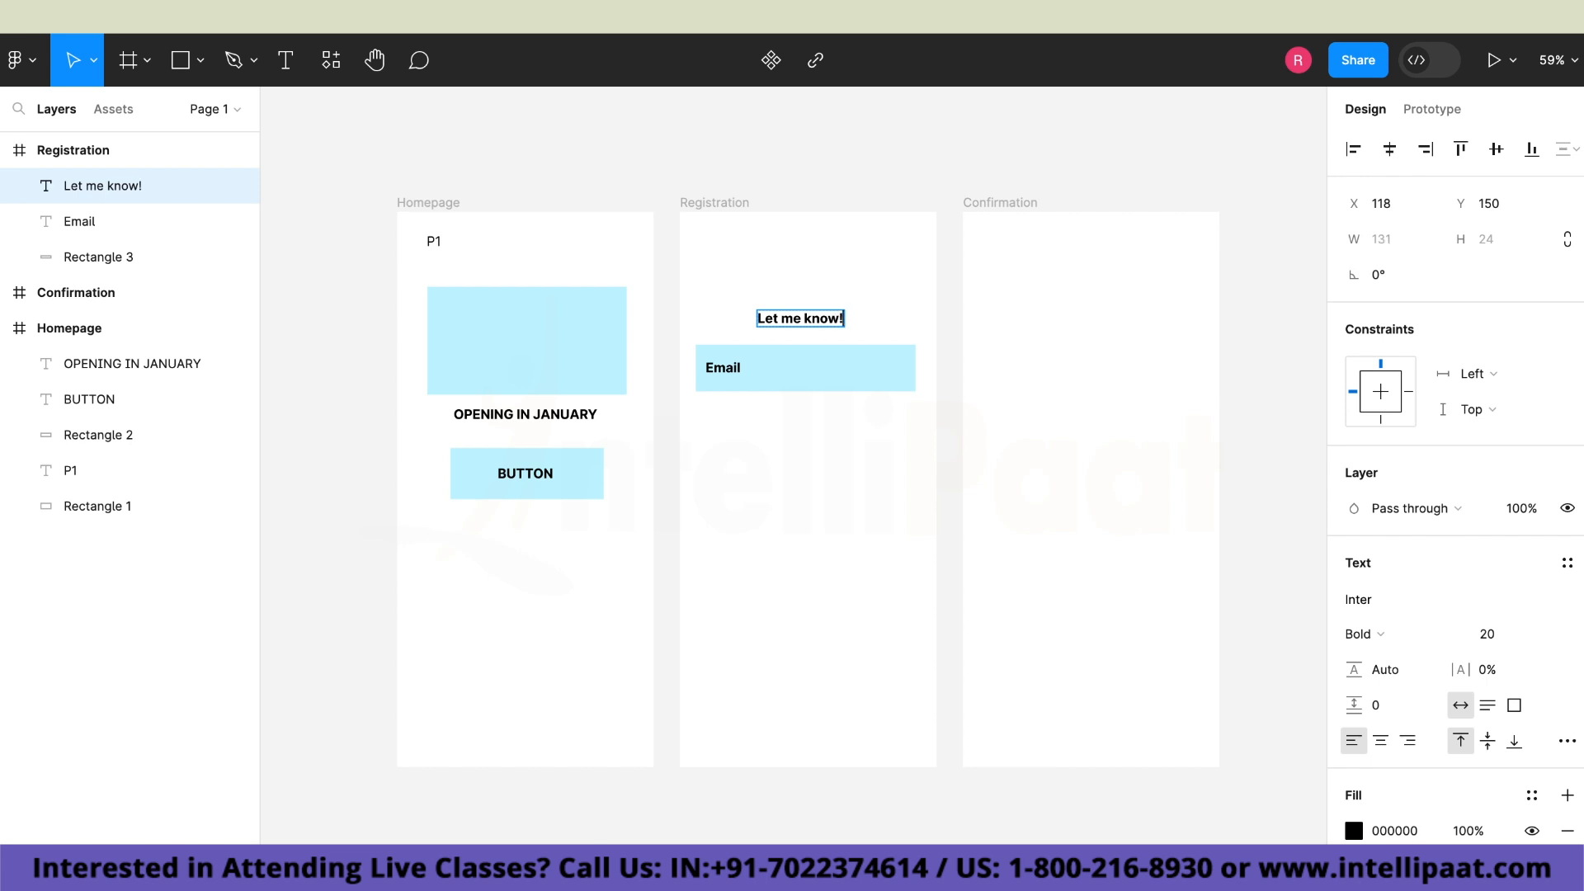
key(Escape)
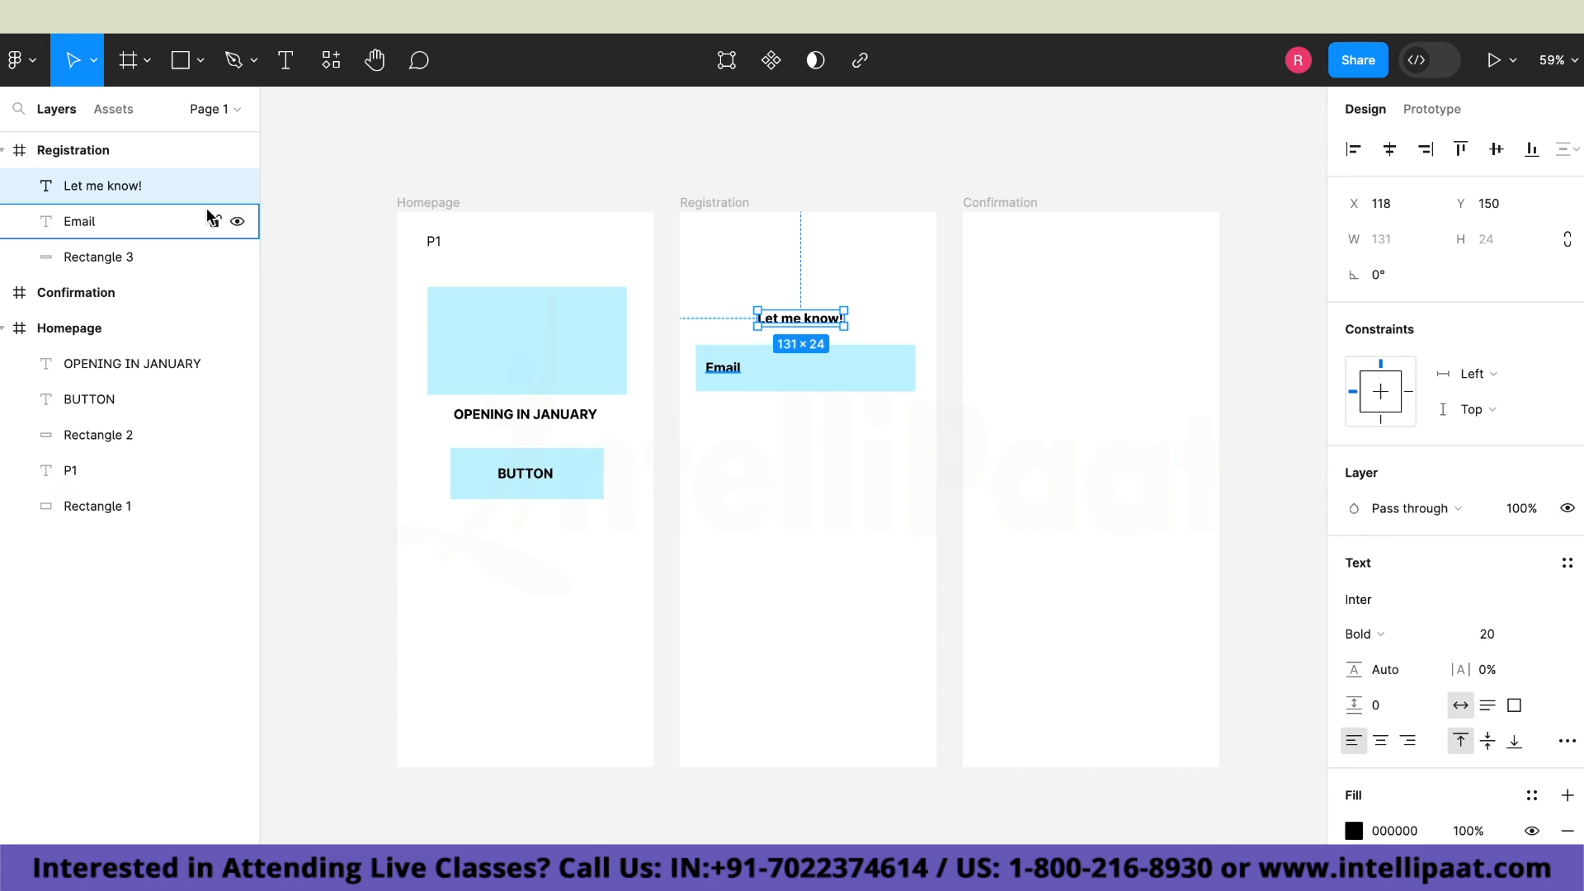
Turn the rectangle behind "BUTTON" in the Homepage frame into a component and rename it "Button".
click(112, 109)
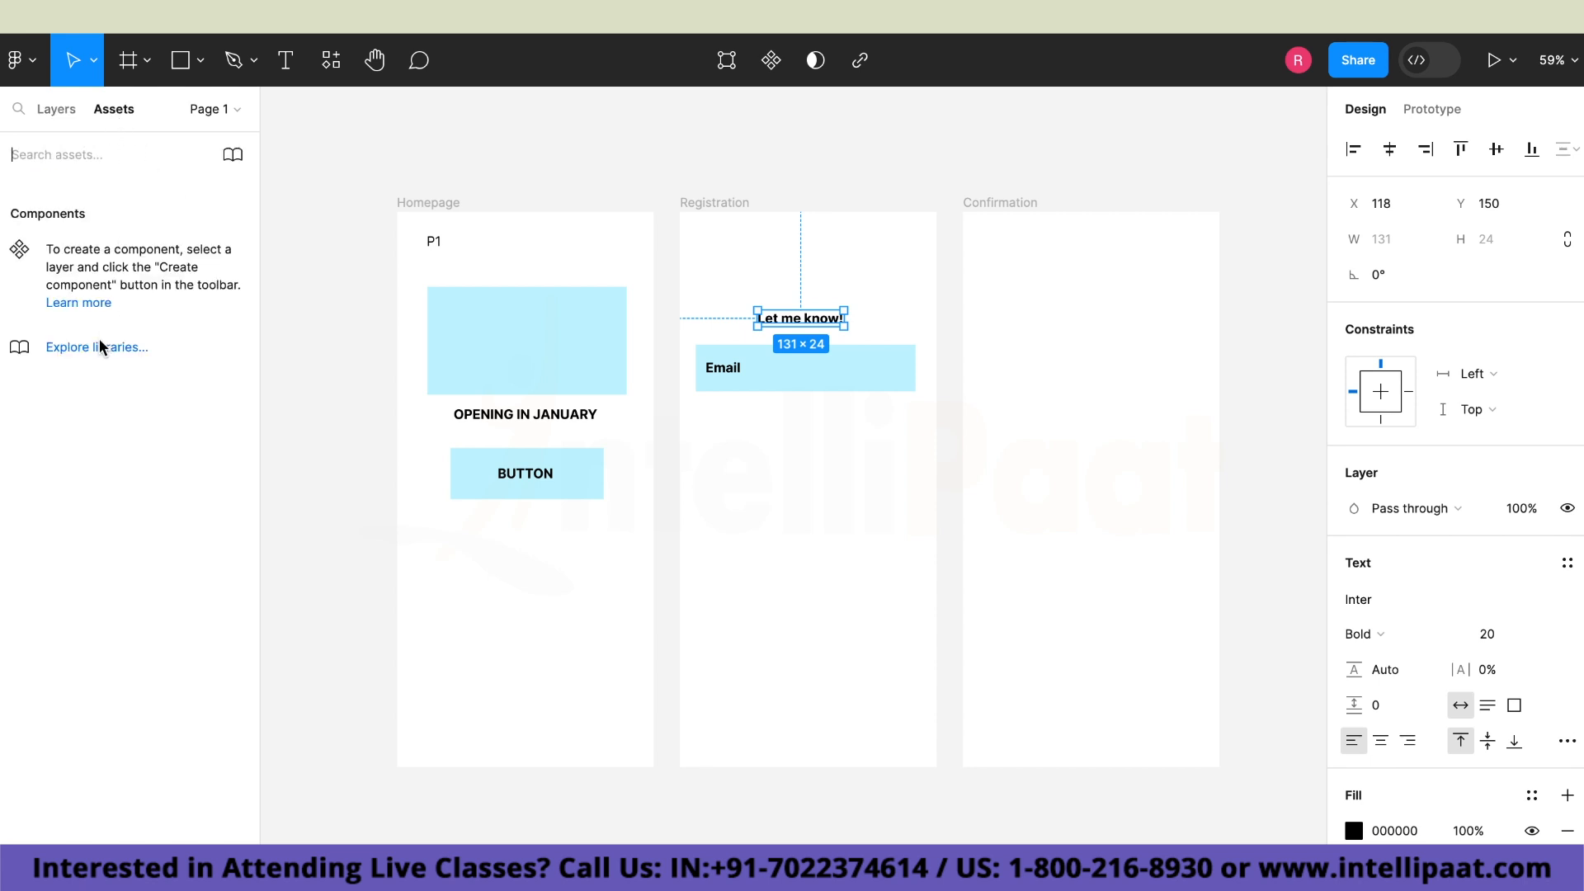
click(480, 490)
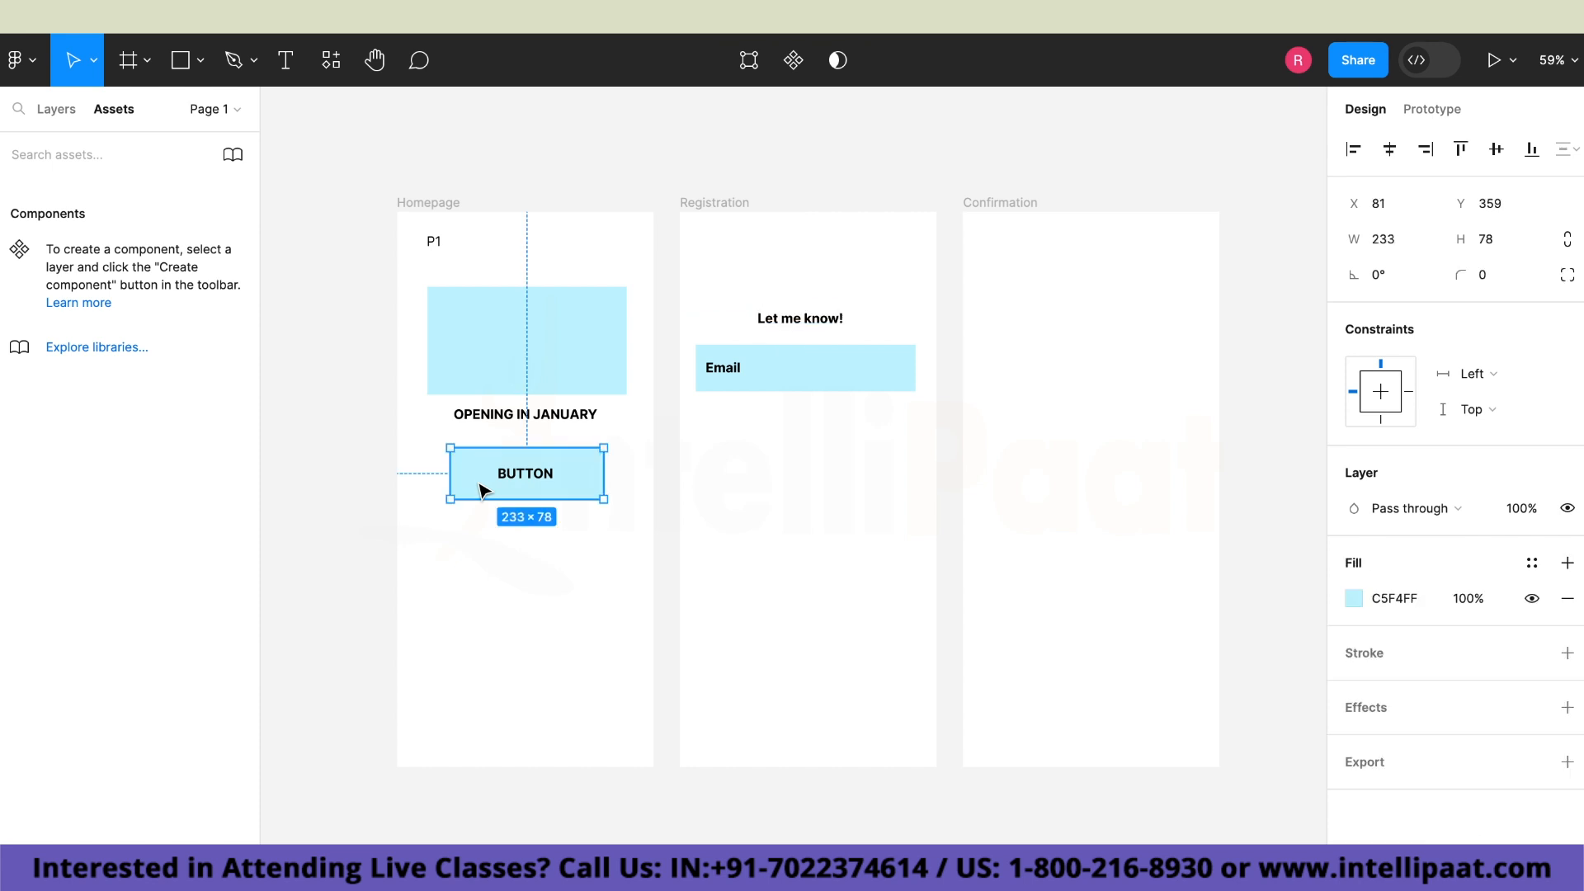
click(796, 63)
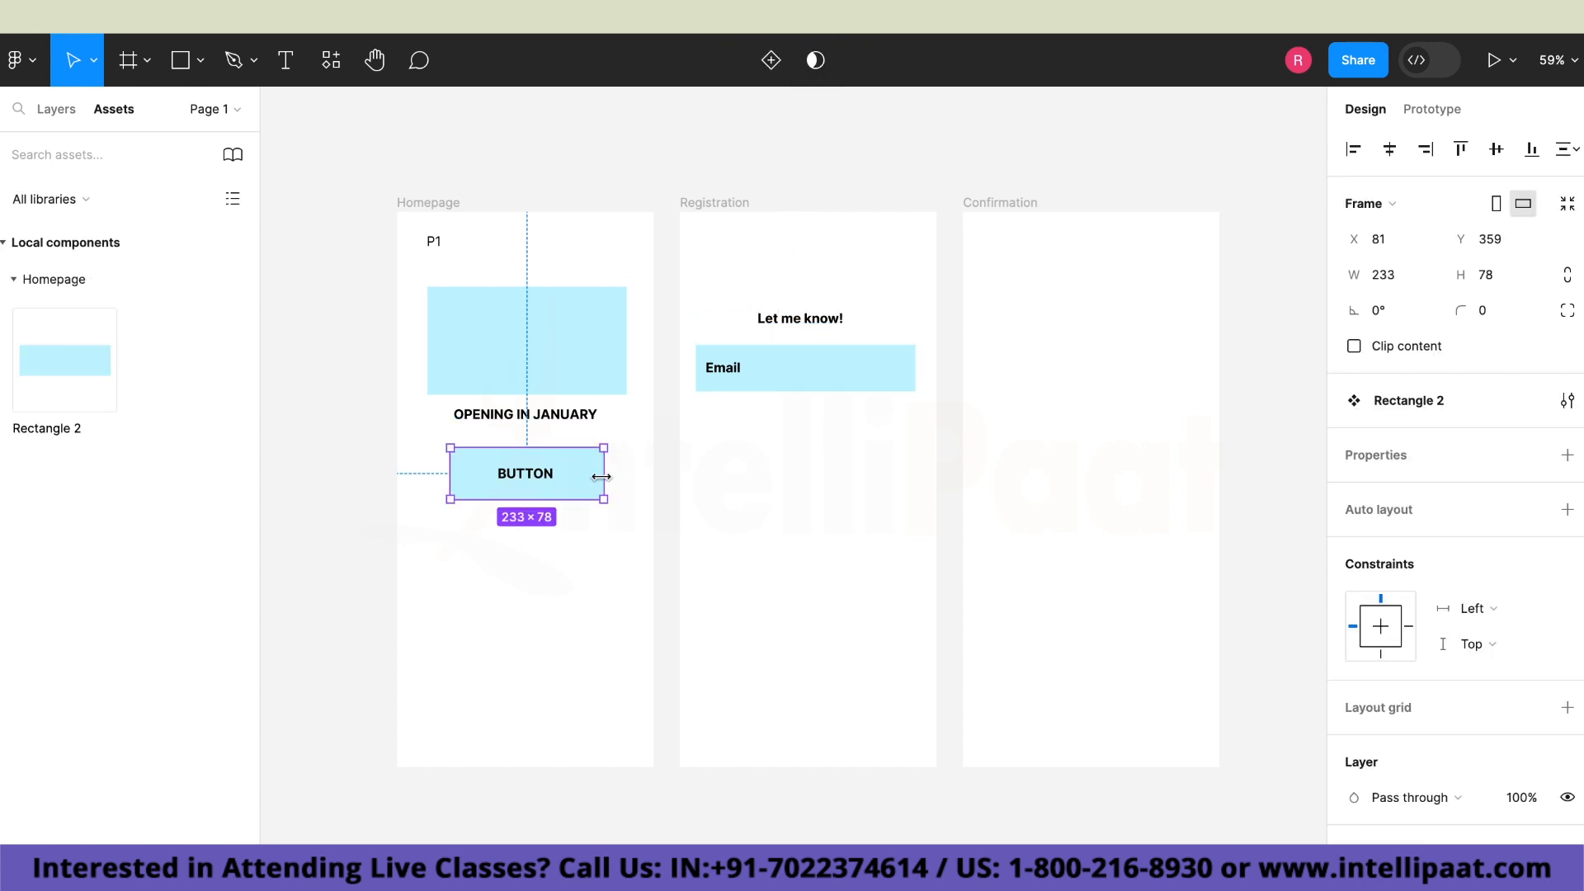
click(93, 369)
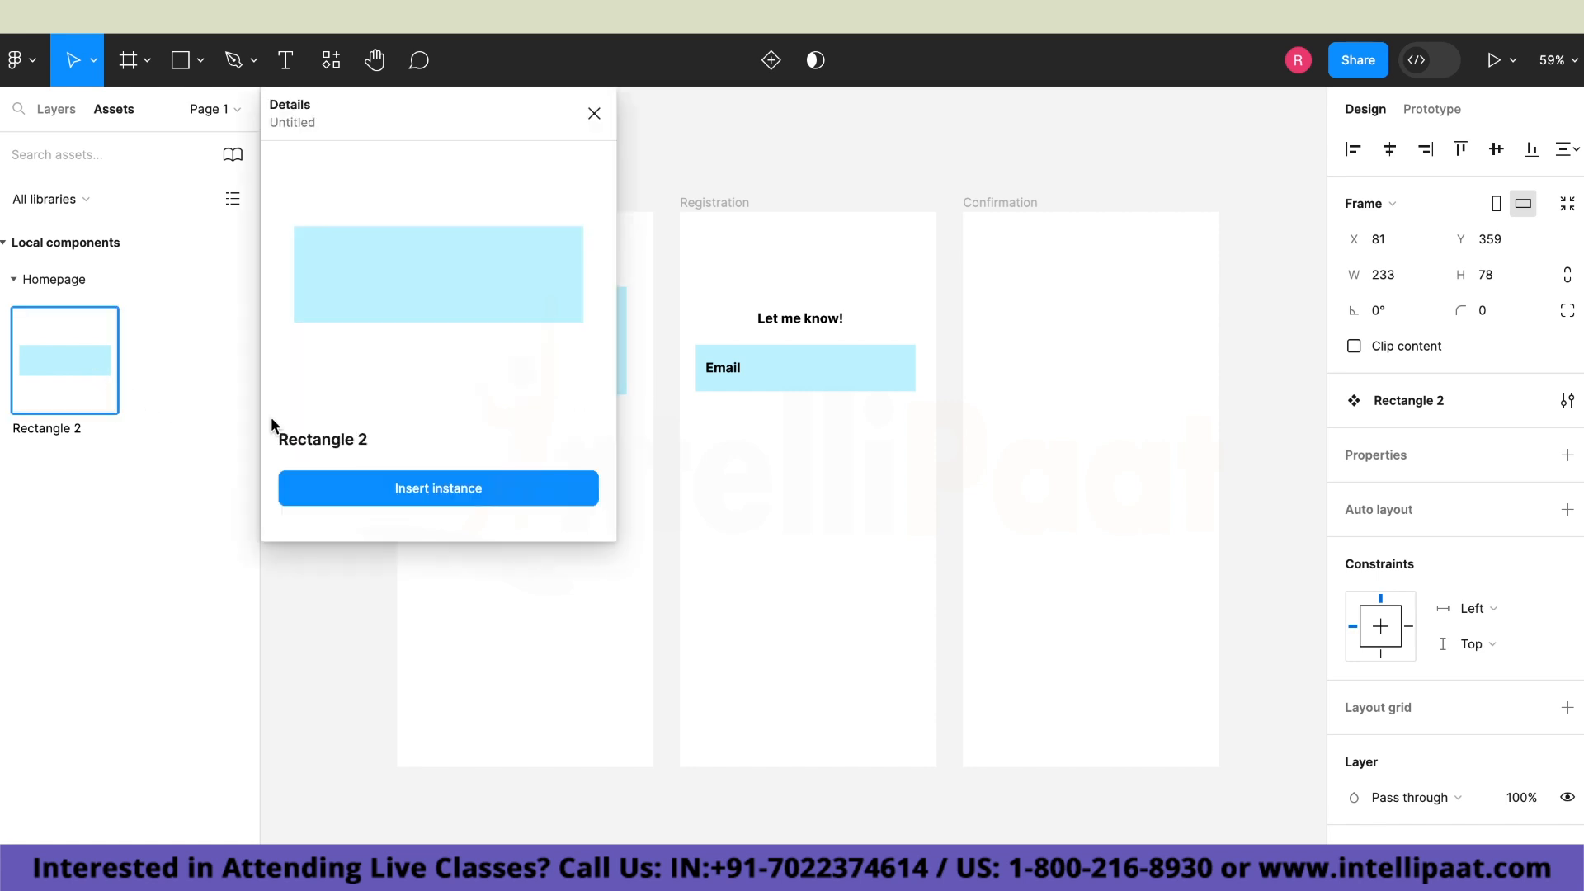
click(1394, 400)
key(BackSpace)
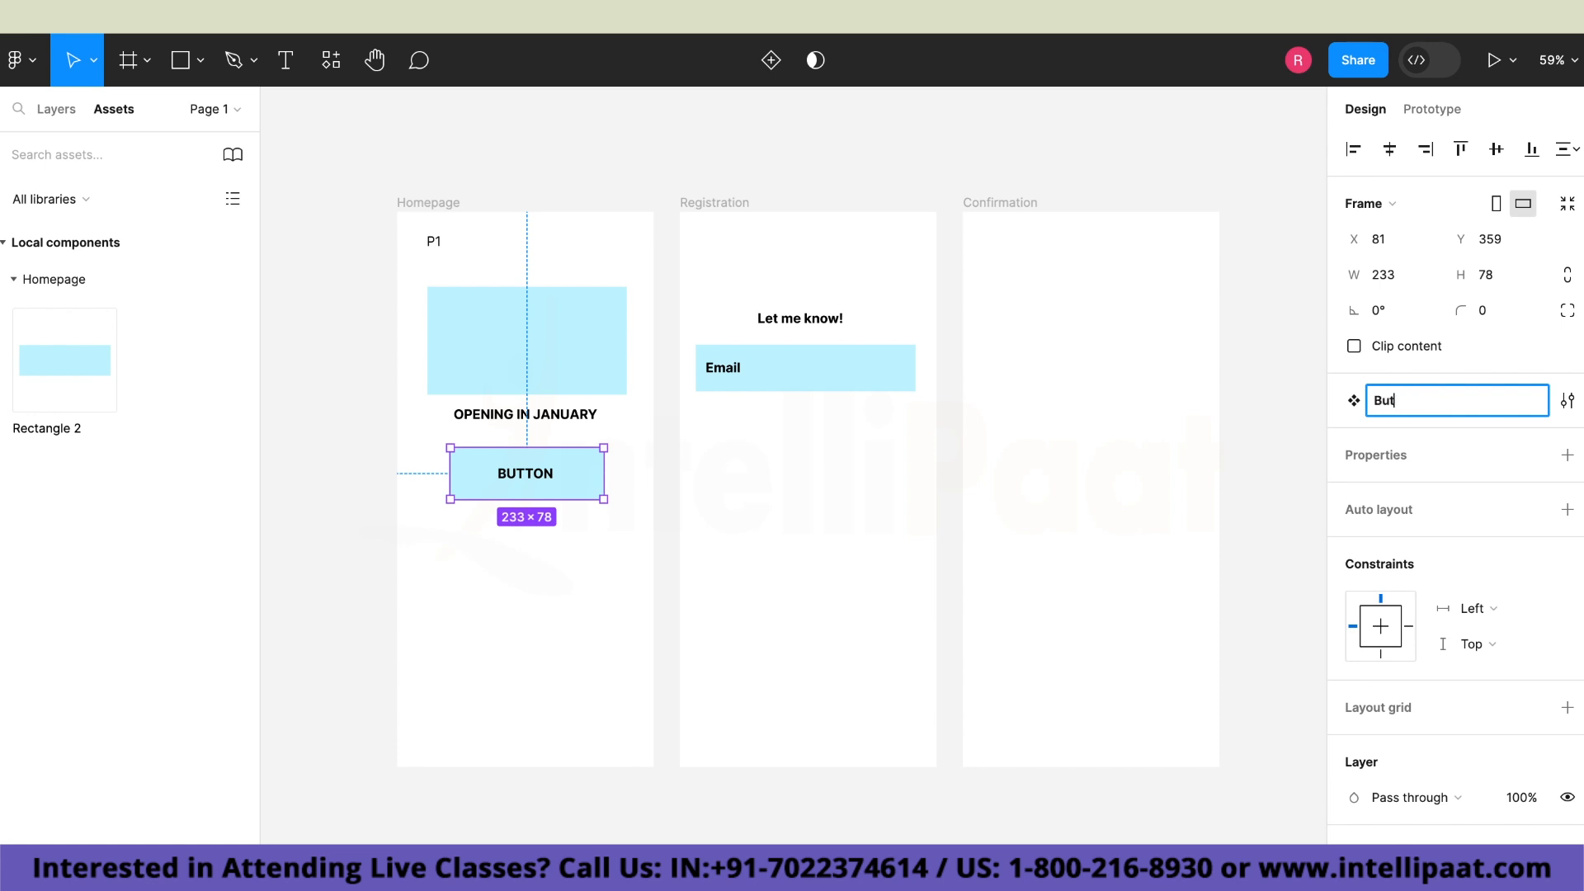
text(Button)
key(Return)
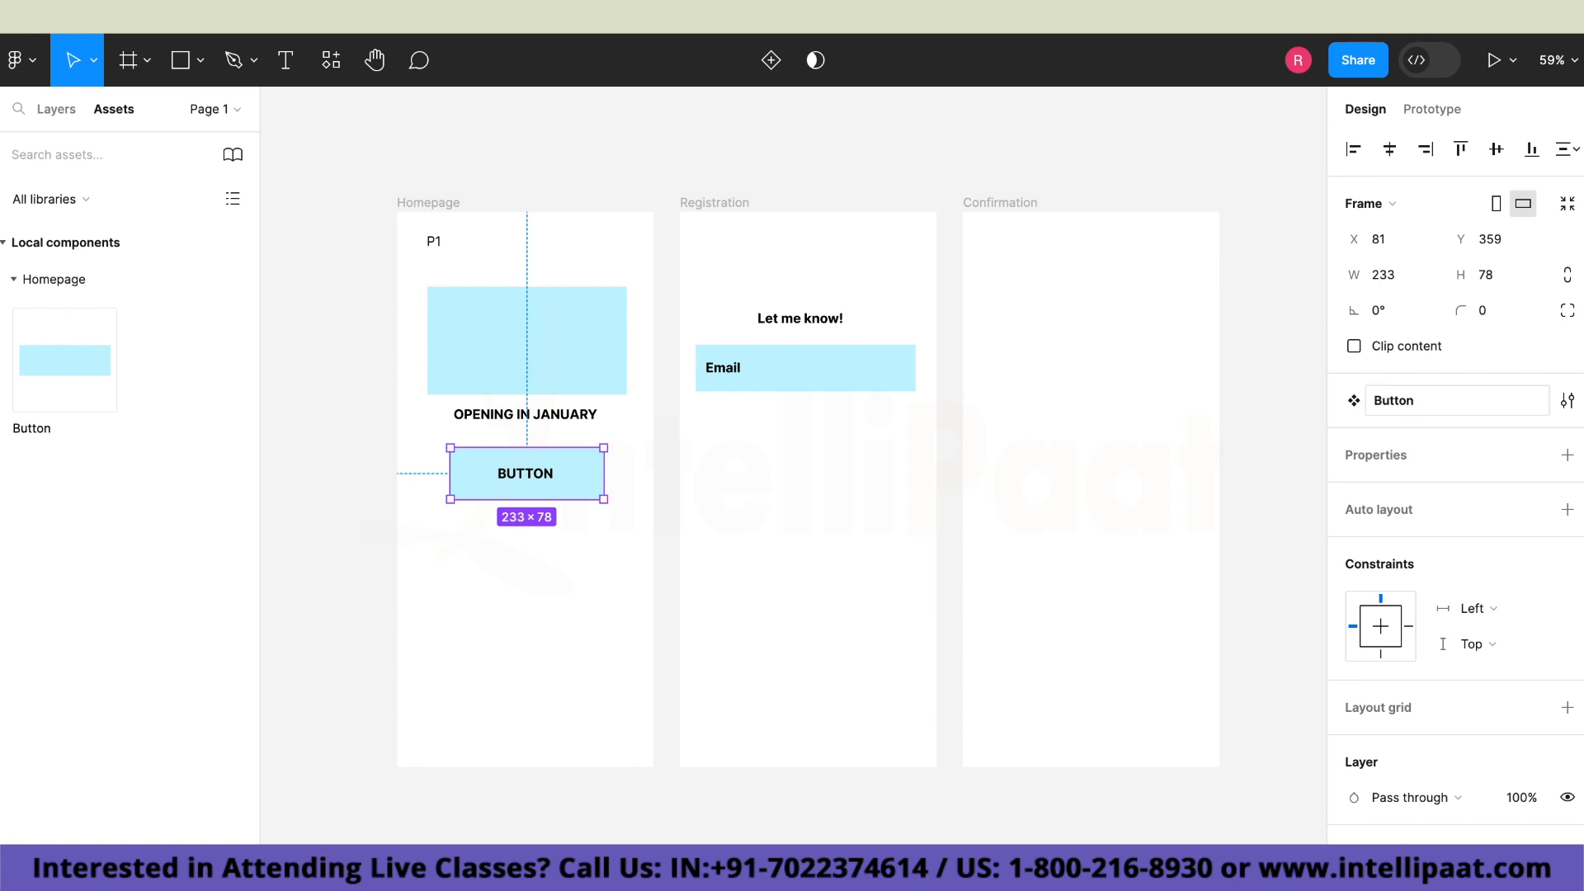
Turn the Homepage's "P1" text into a component and rename it "logo".
click(437, 242)
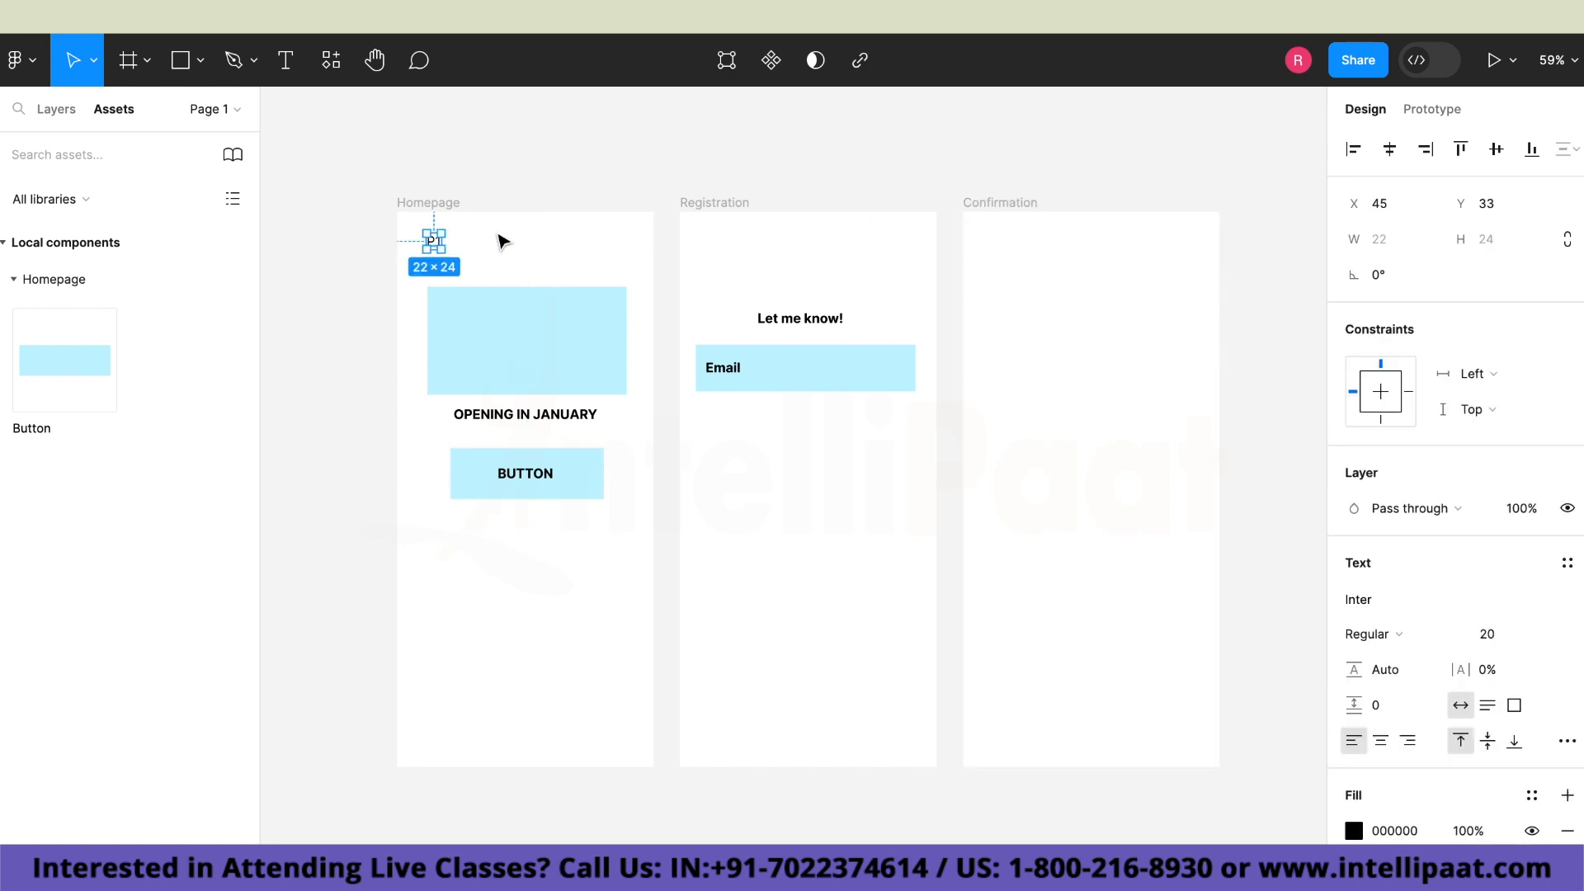
click(767, 62)
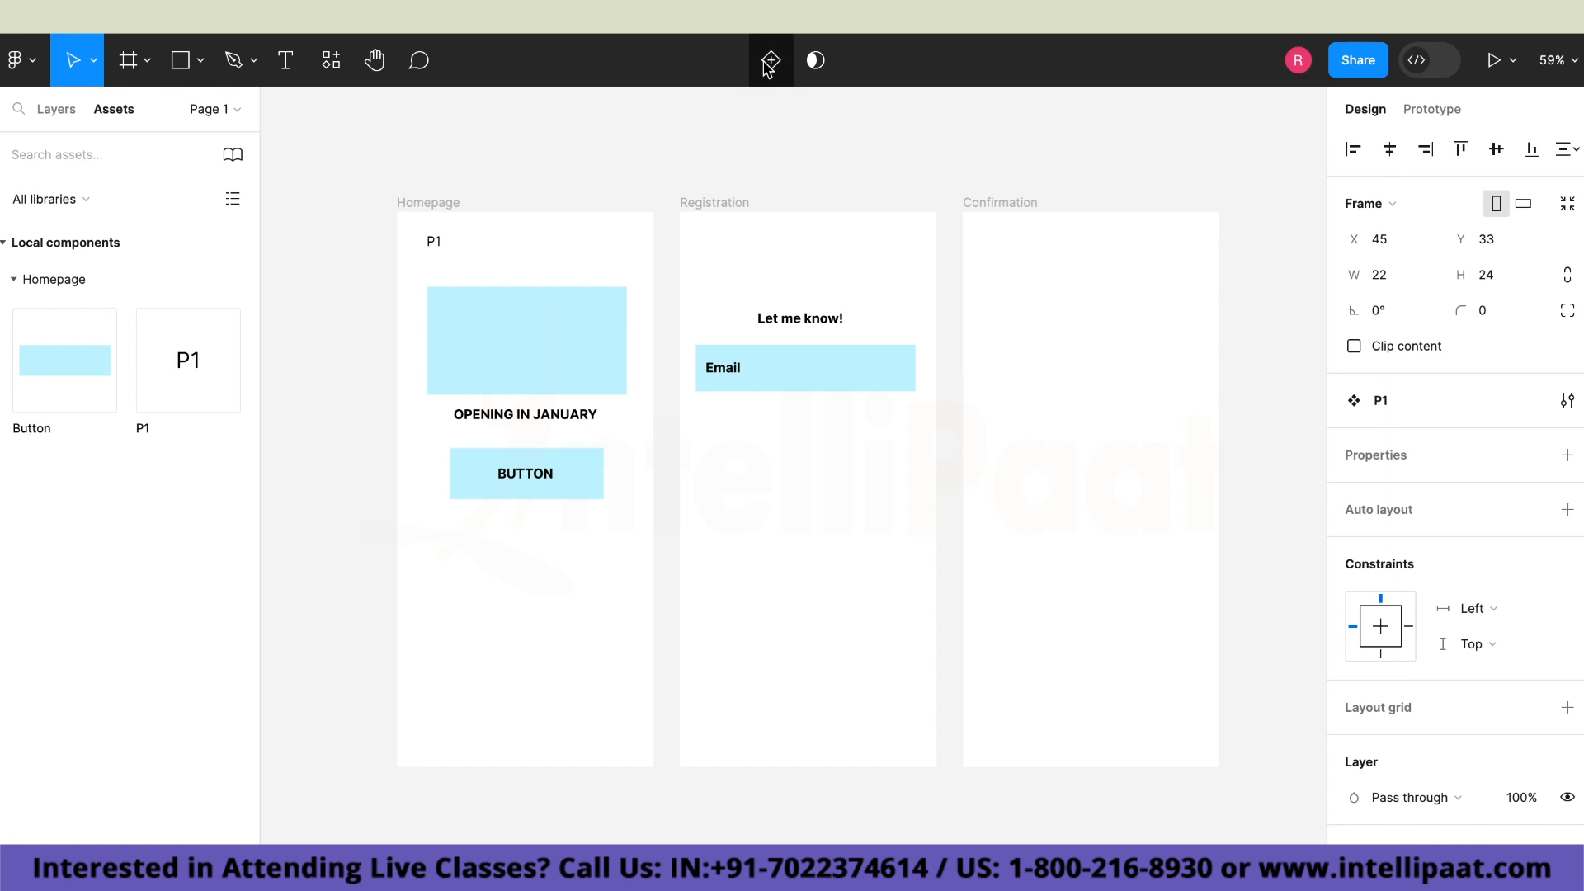
click(1379, 403)
key(BackSpace)
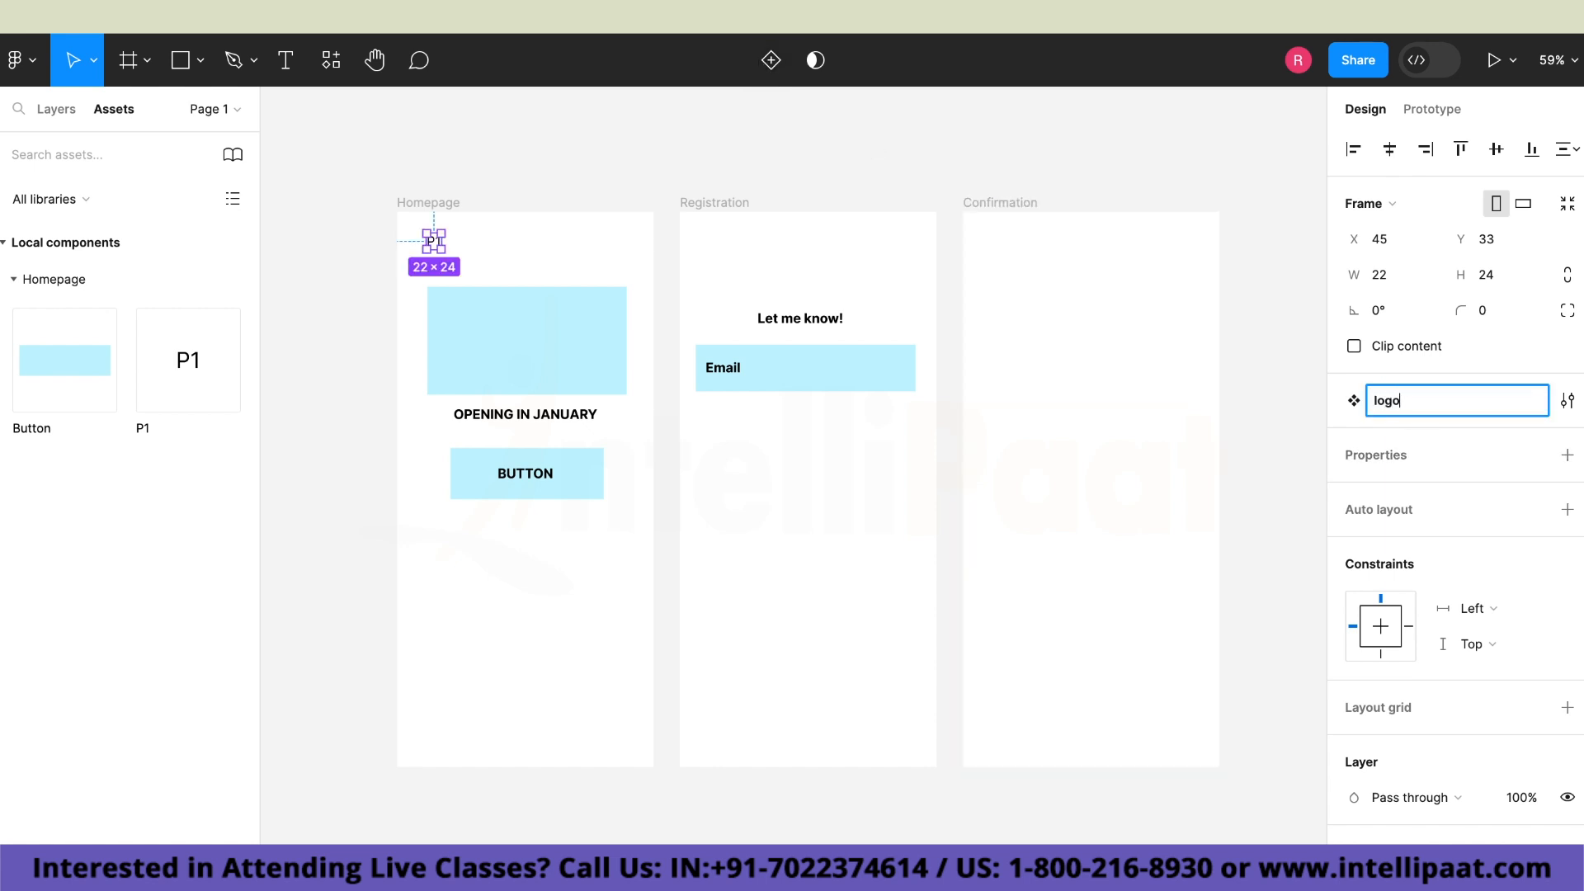
click(960, 833)
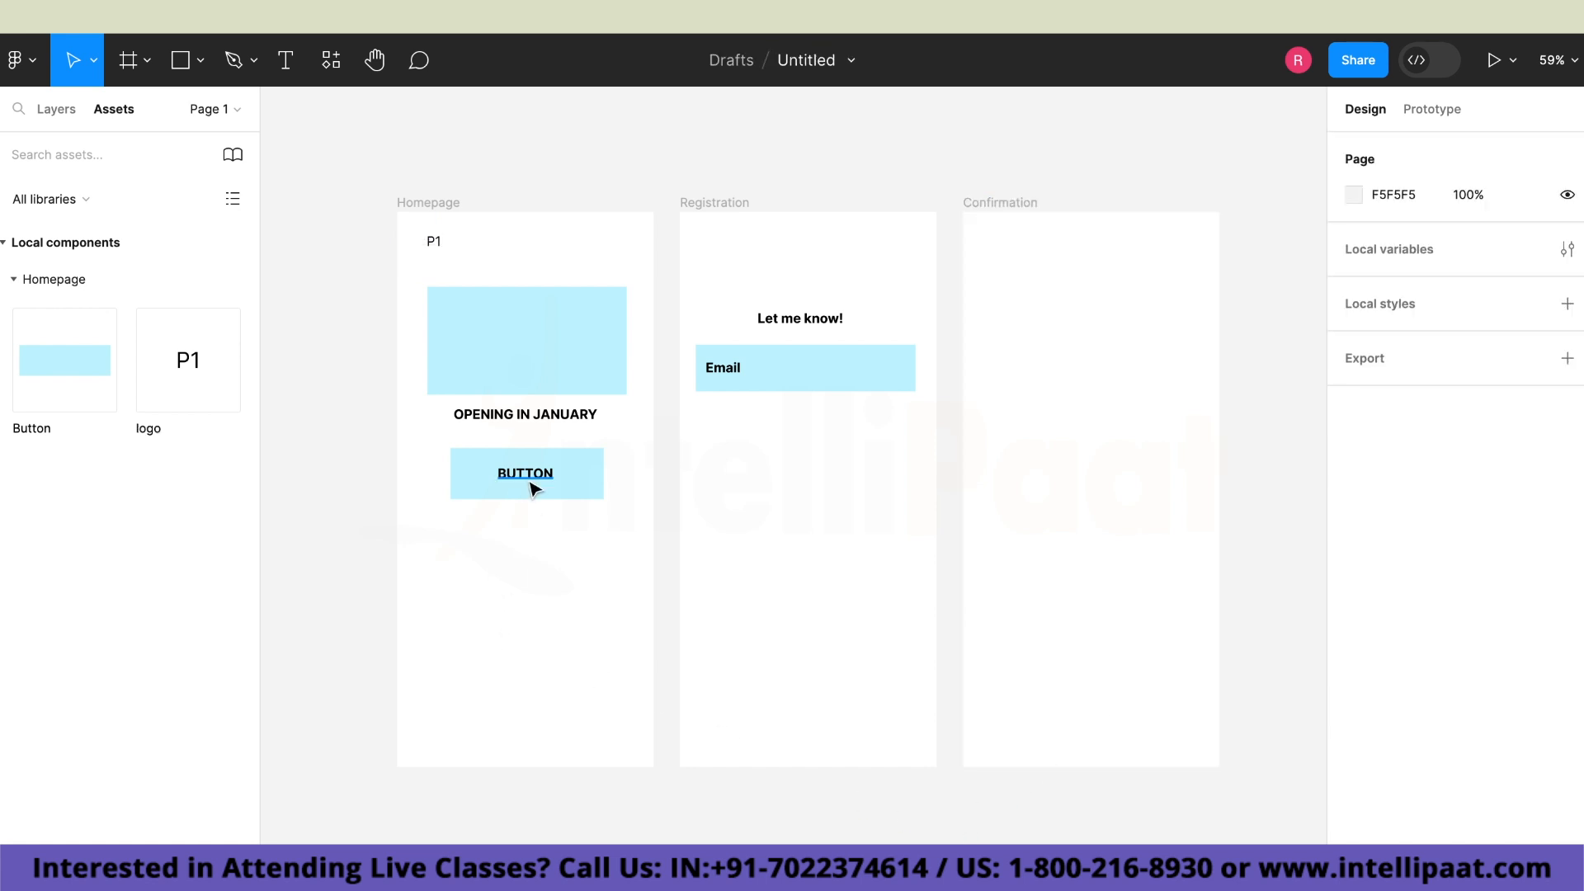
Place an instance of the Button component below the Email field in the Registration frame.
click(76, 381)
drag(290, 452, 816, 453)
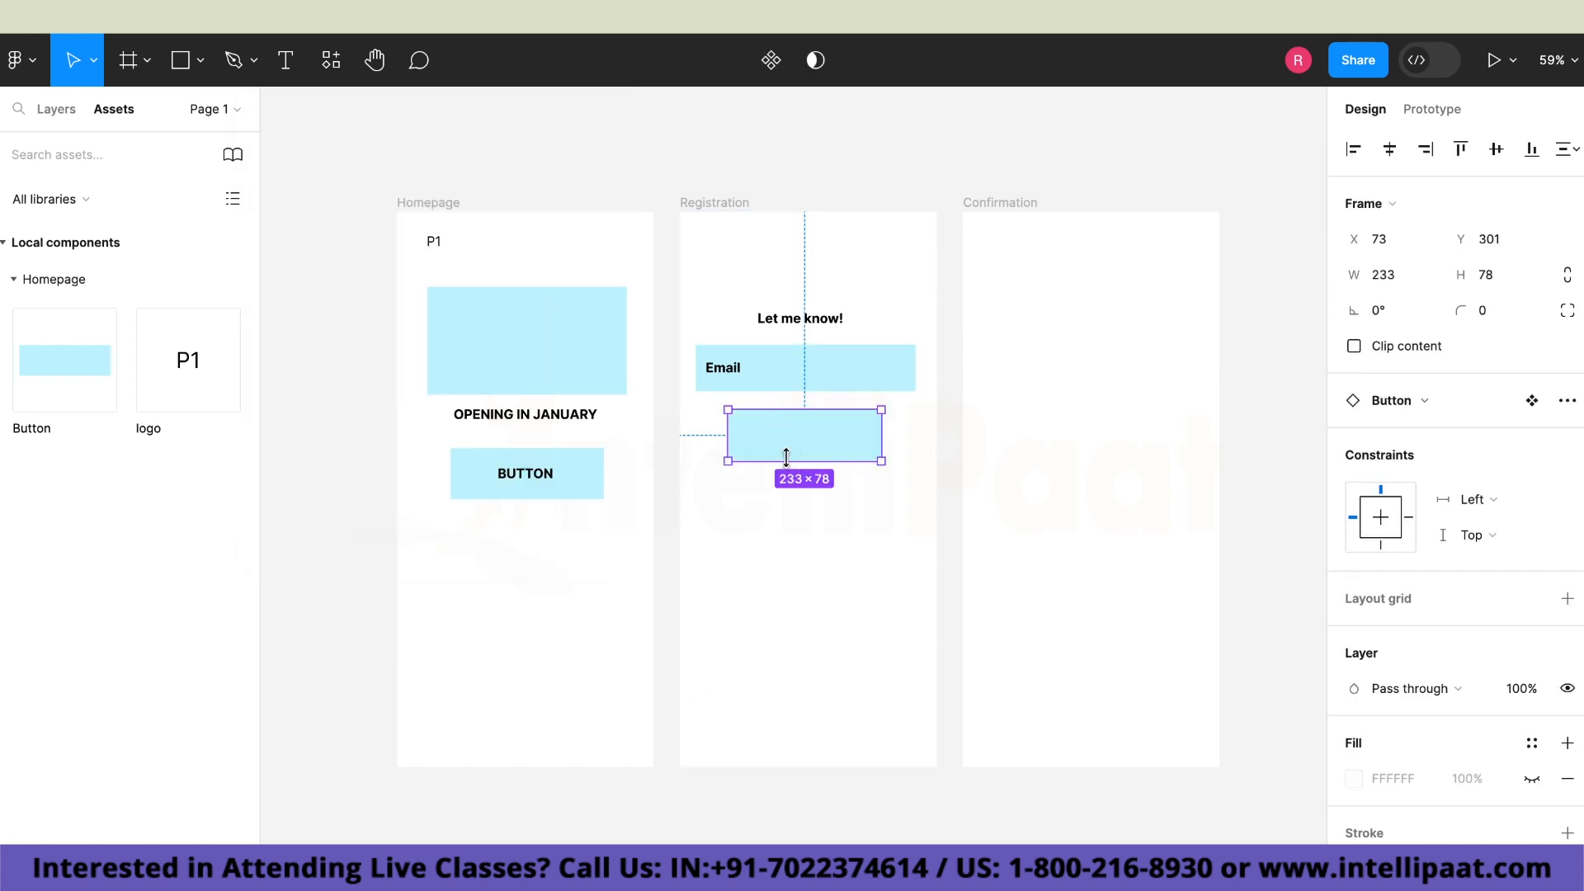
Add the text "REGISTER" below the new button instance in the Registration frame.
click(292, 68)
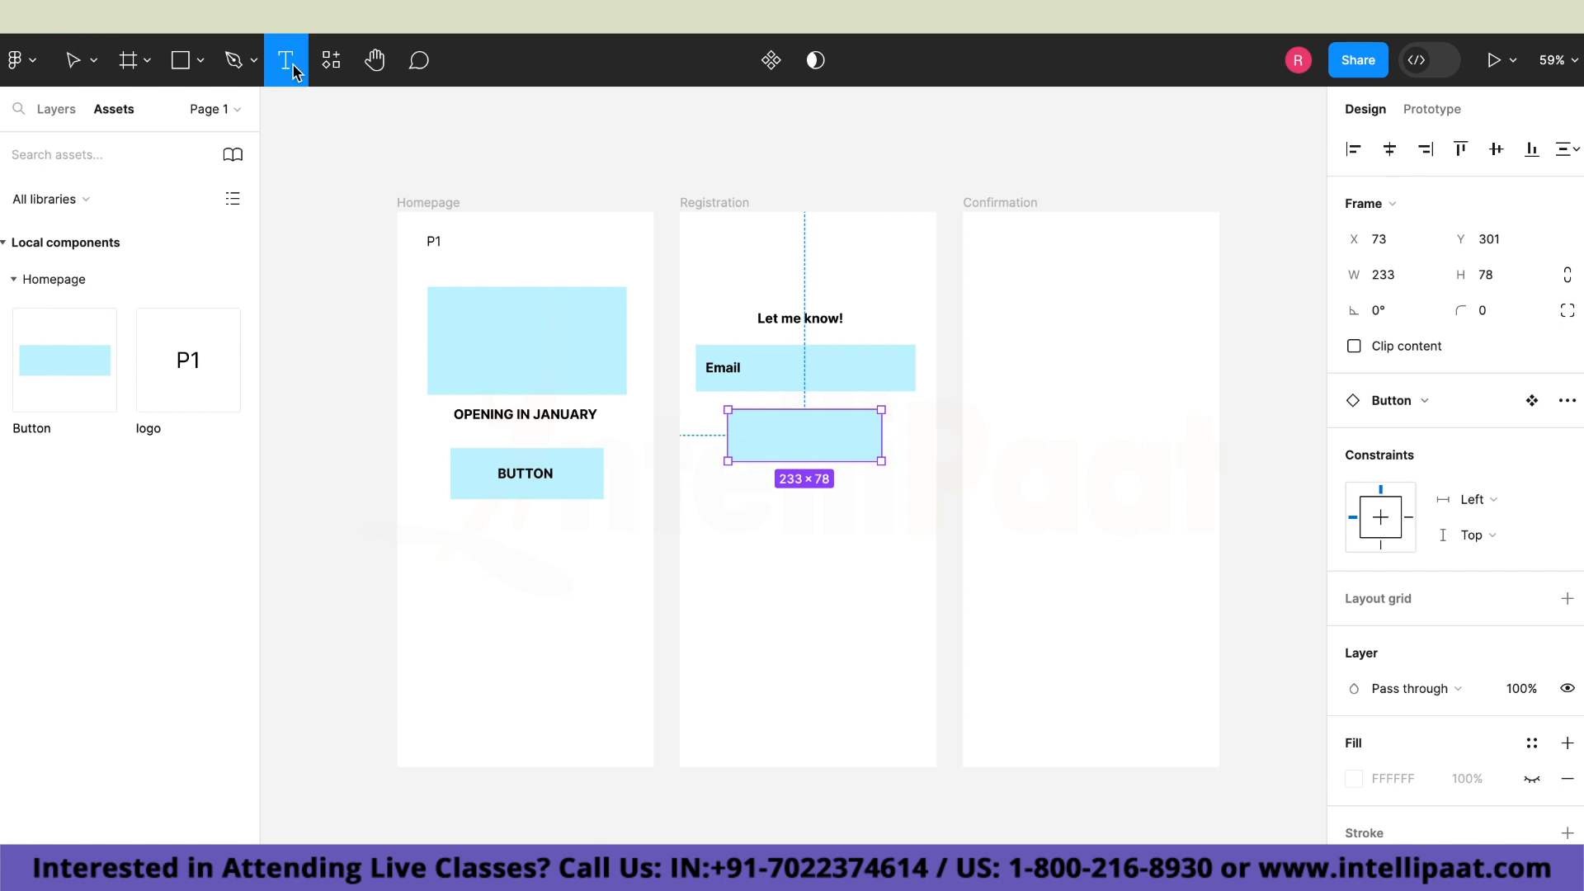
click(751, 494)
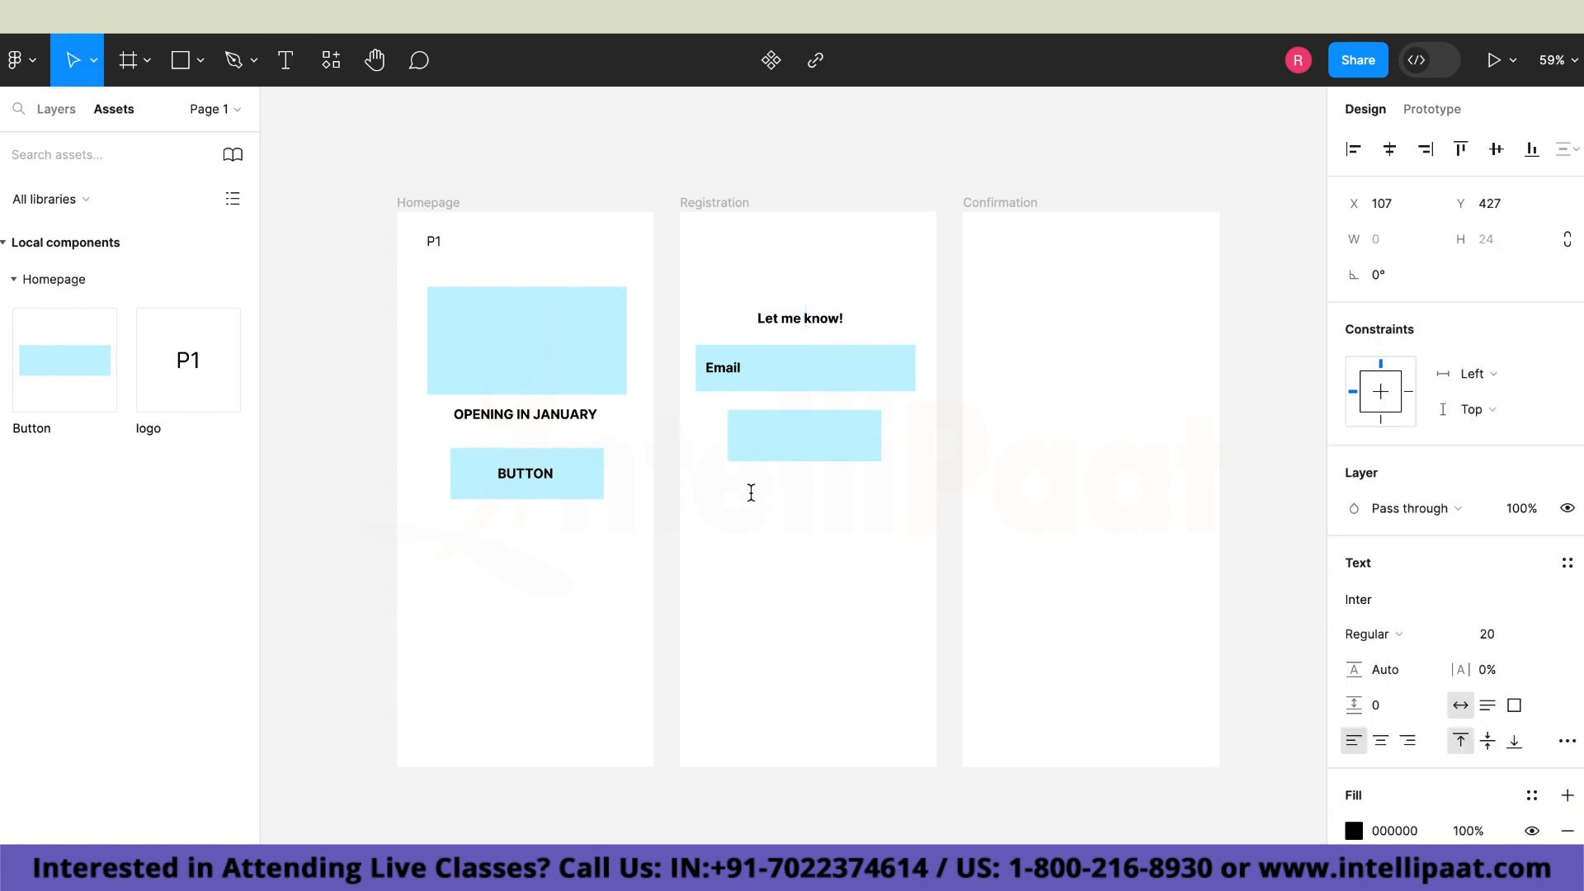
text(Register)
key(BackSpace)
key(BackSpace)
key(BackSpace)
key(BackSpace)
key(BackSpace)
key(BackSpace)
key(BackSpace)
key(BackSpace)
text(REGISTER)
Set the font weight of the "REGISTER" text to Bold.
double_click(781, 502)
click(1401, 636)
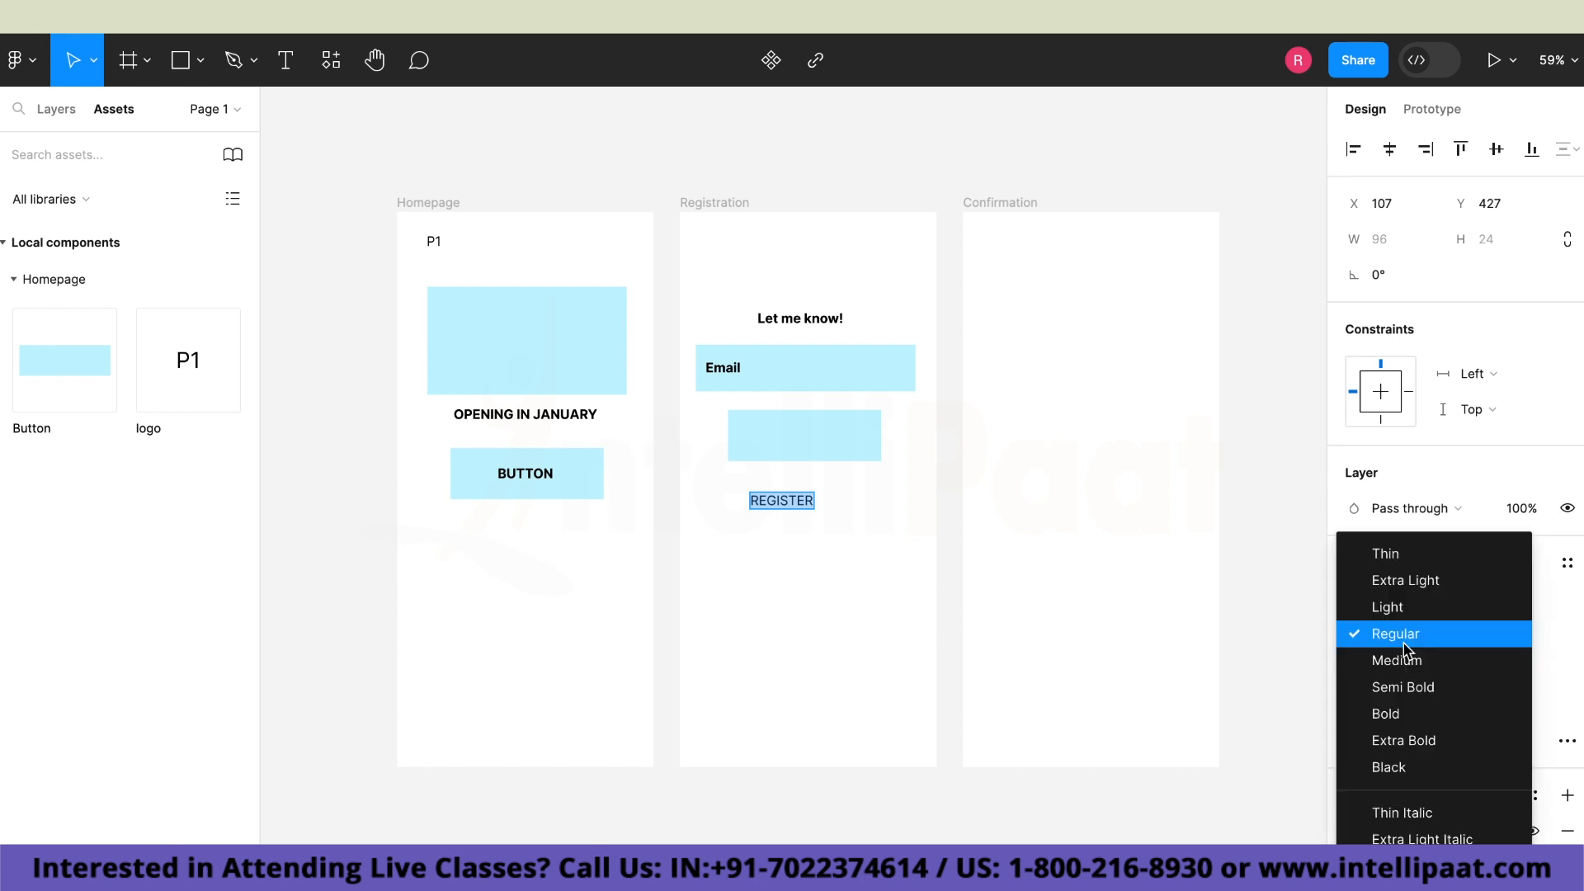
click(1402, 711)
double_click(790, 501)
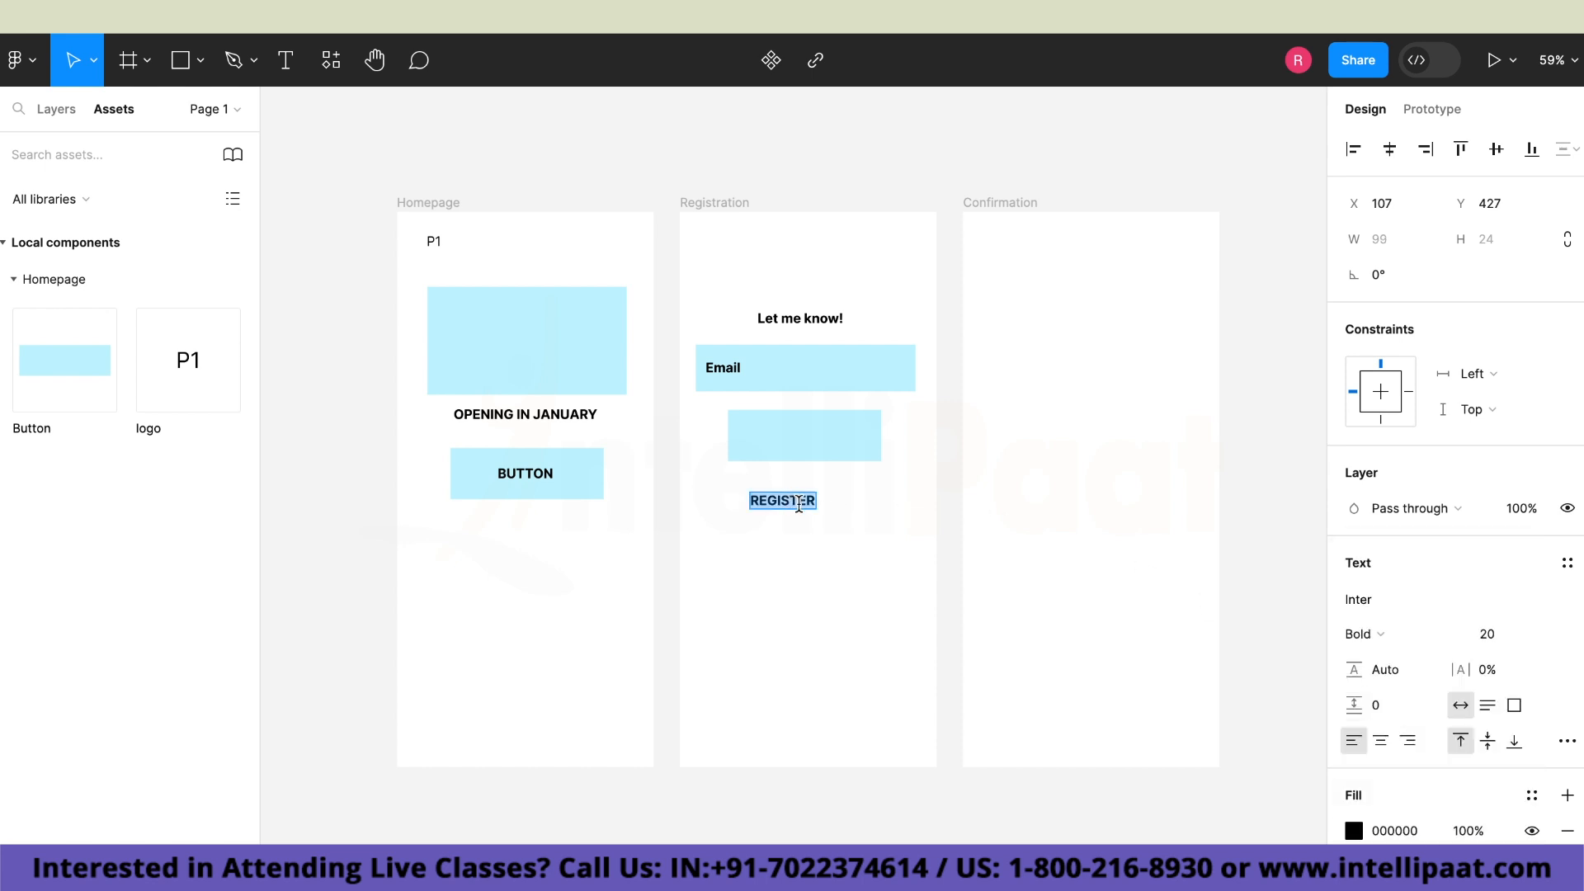
key(Escape)
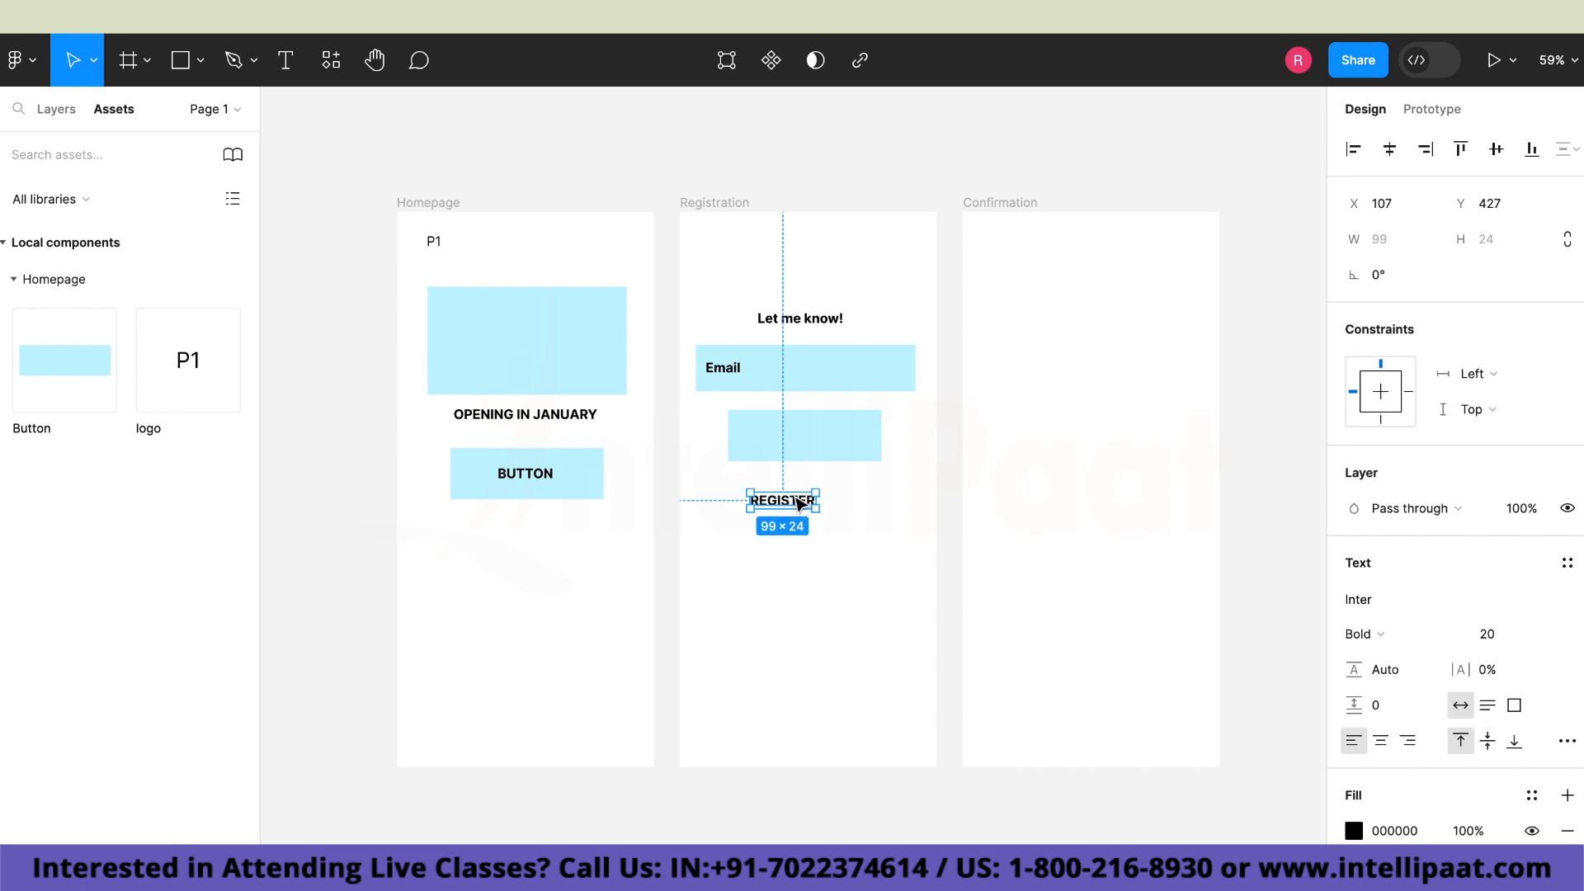
Move the "REGISTER" text onto the Registration frame's button instance and shrink the button around the text.
drag(802, 506, 859, 462)
click(858, 526)
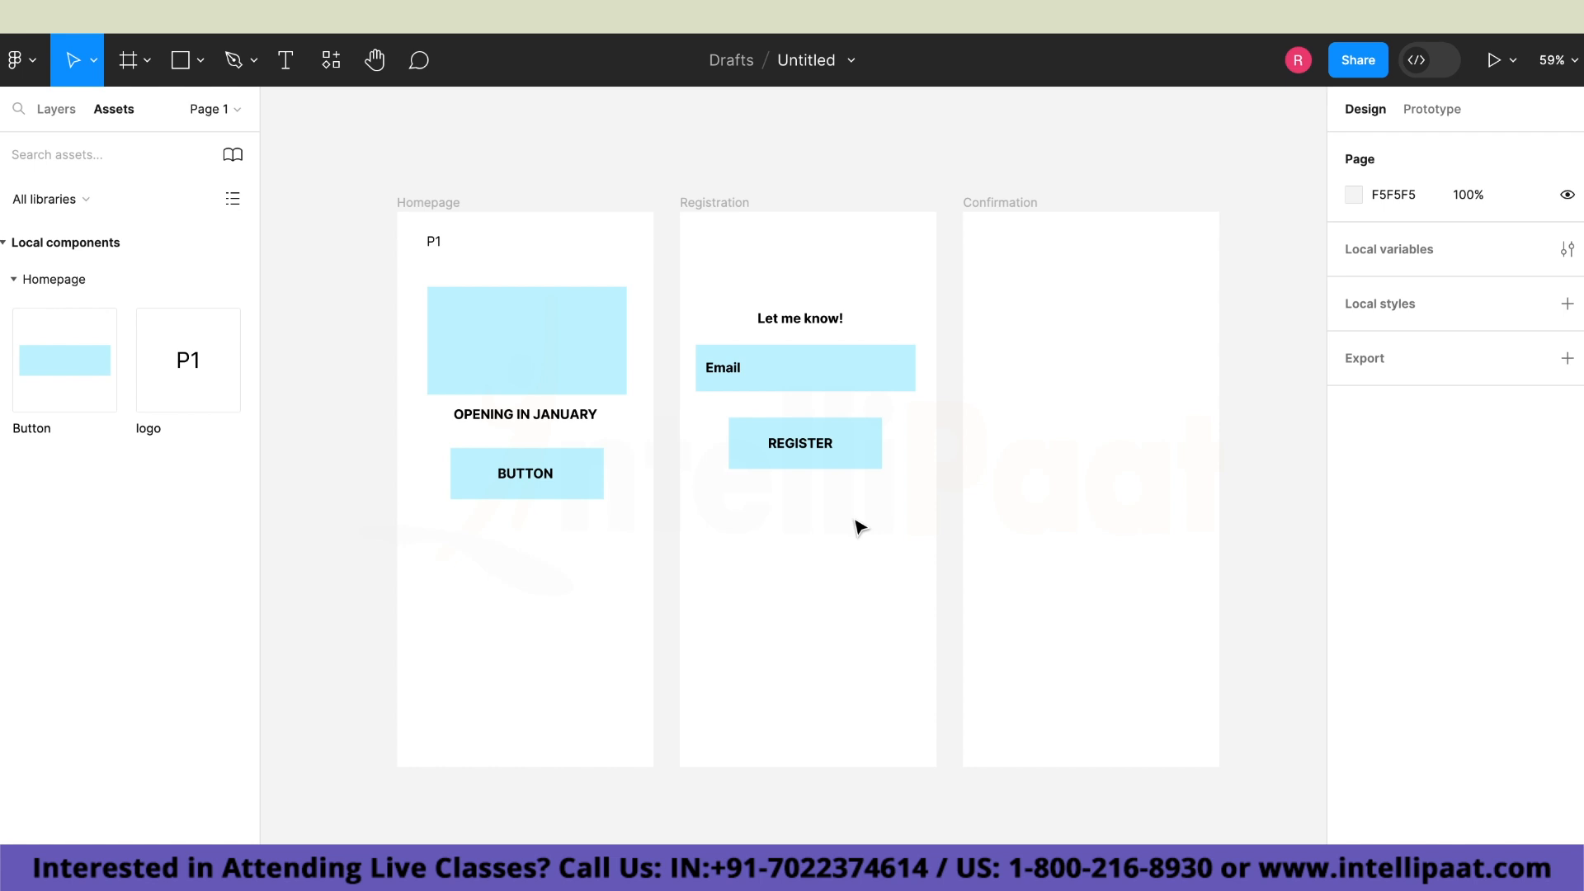
click(859, 460)
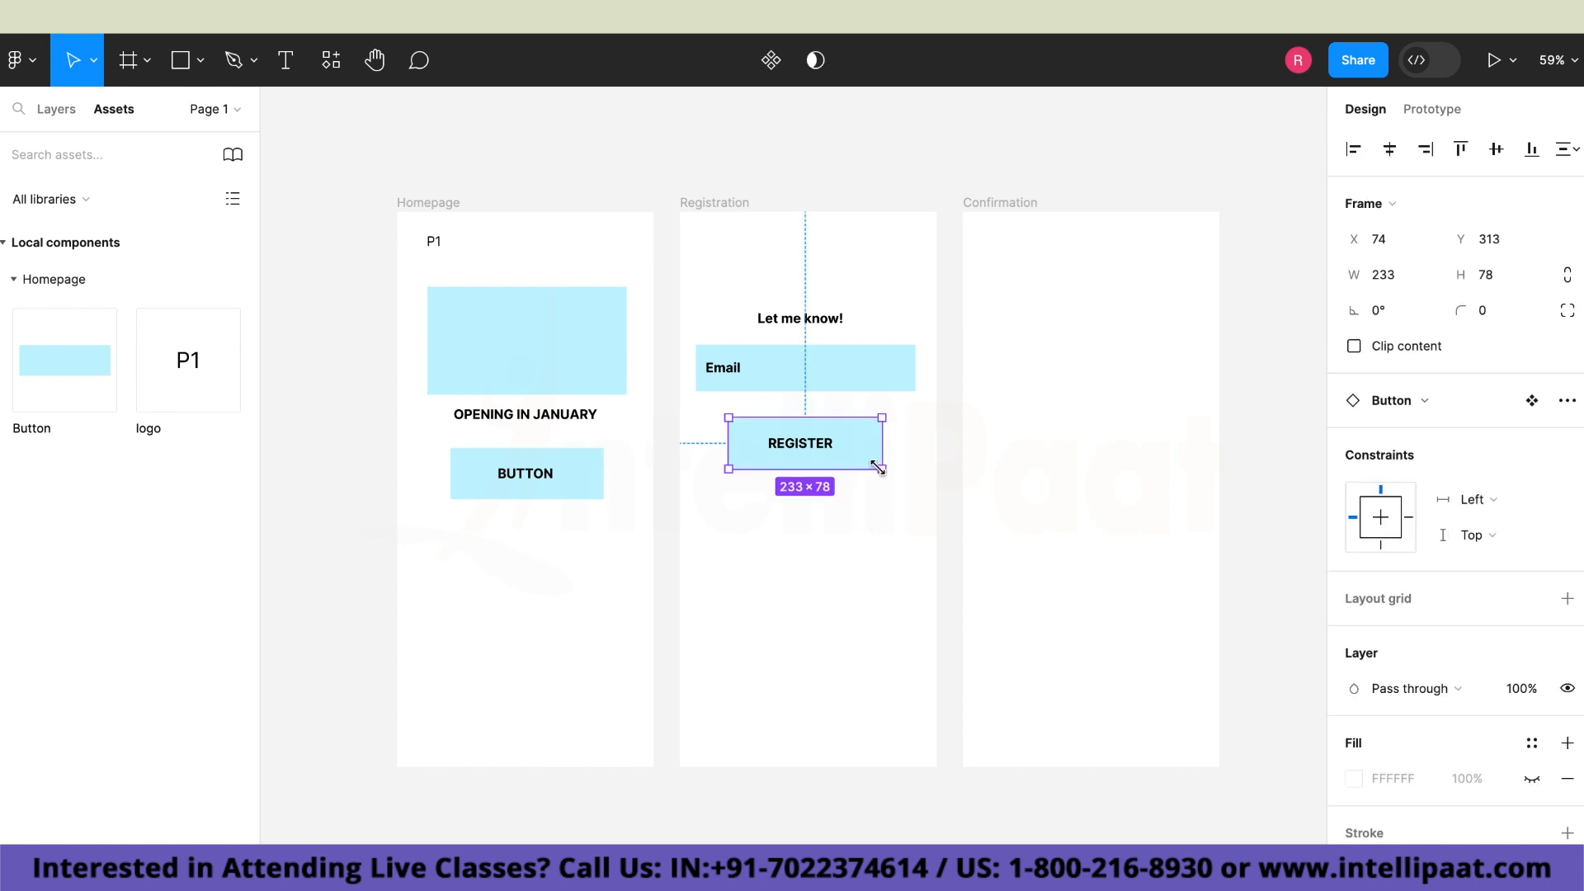
drag(878, 466, 849, 449)
click(854, 513)
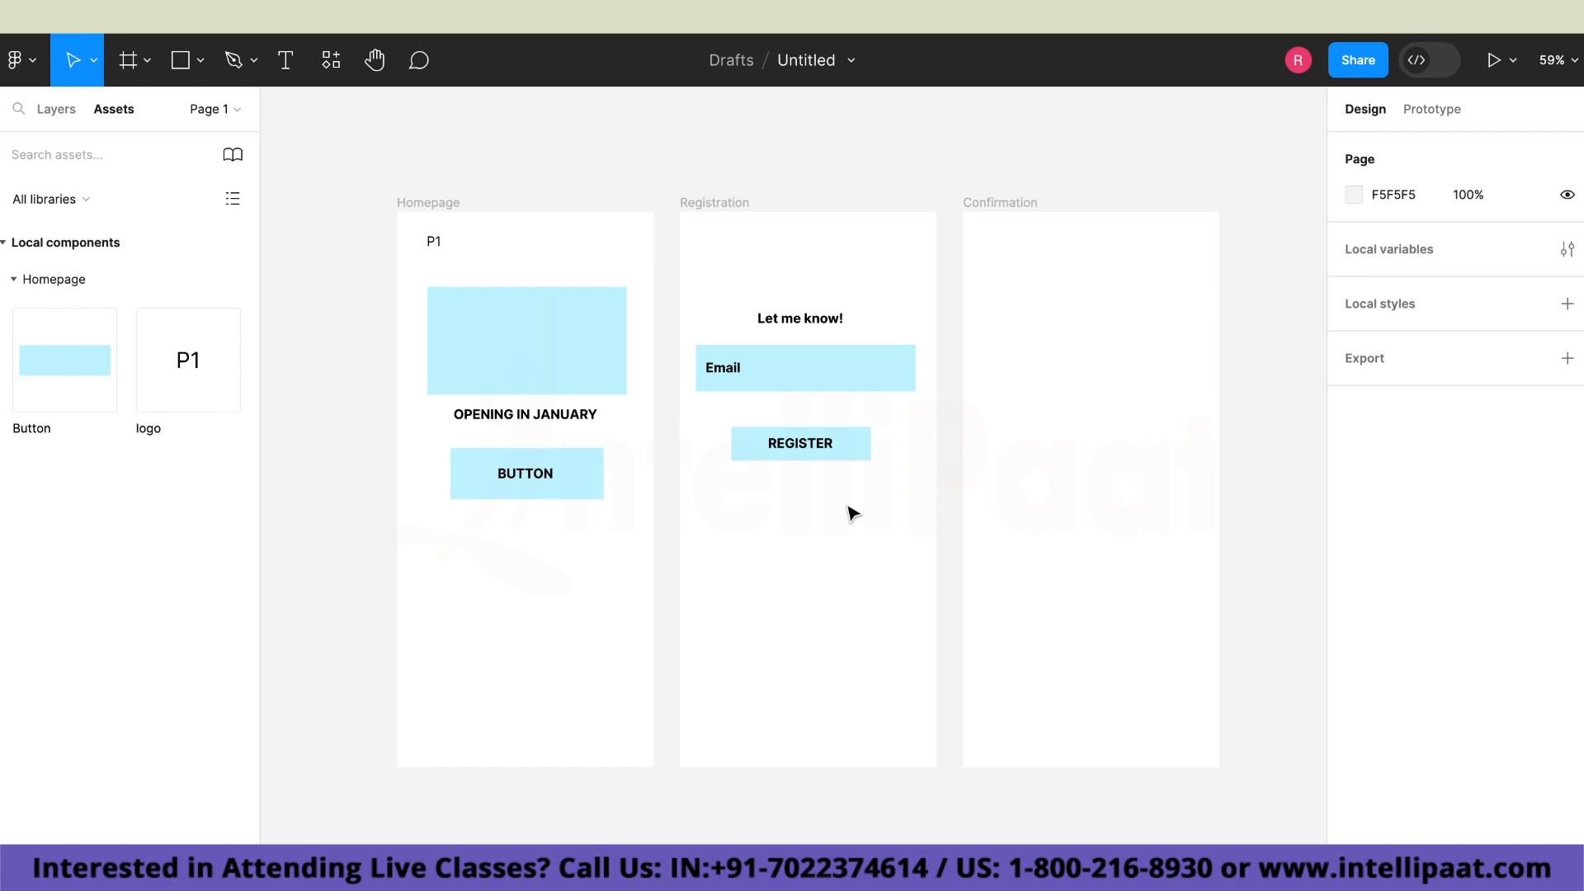
Add the text "Keep me updated!" to the Confirmation frame and centre it horizontally at X 106, Y 233.
click(1046, 471)
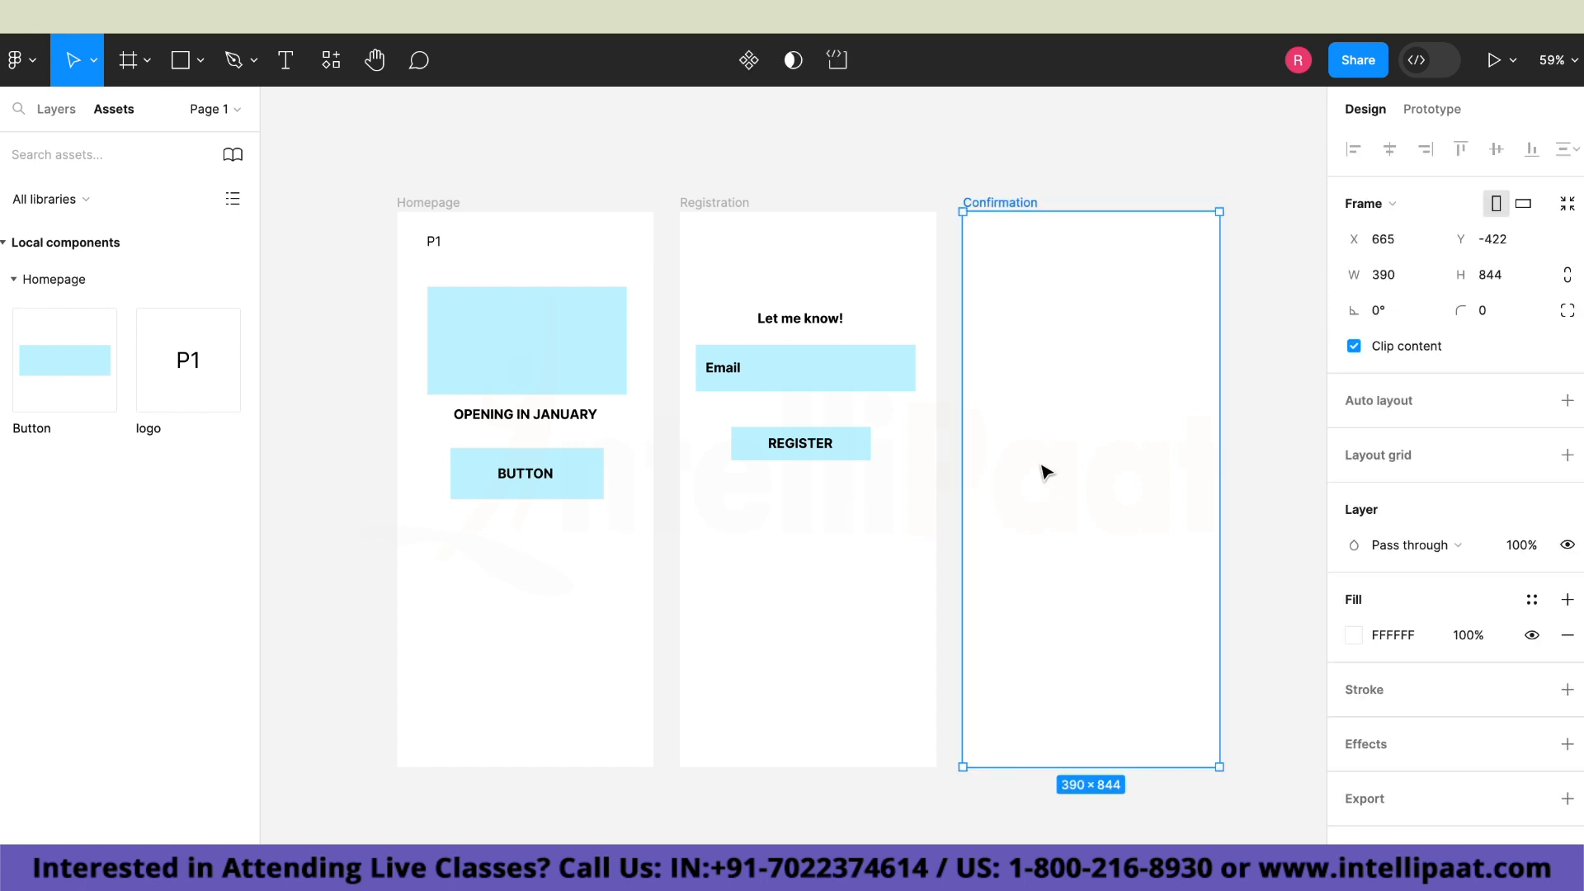
click(280, 66)
click(990, 381)
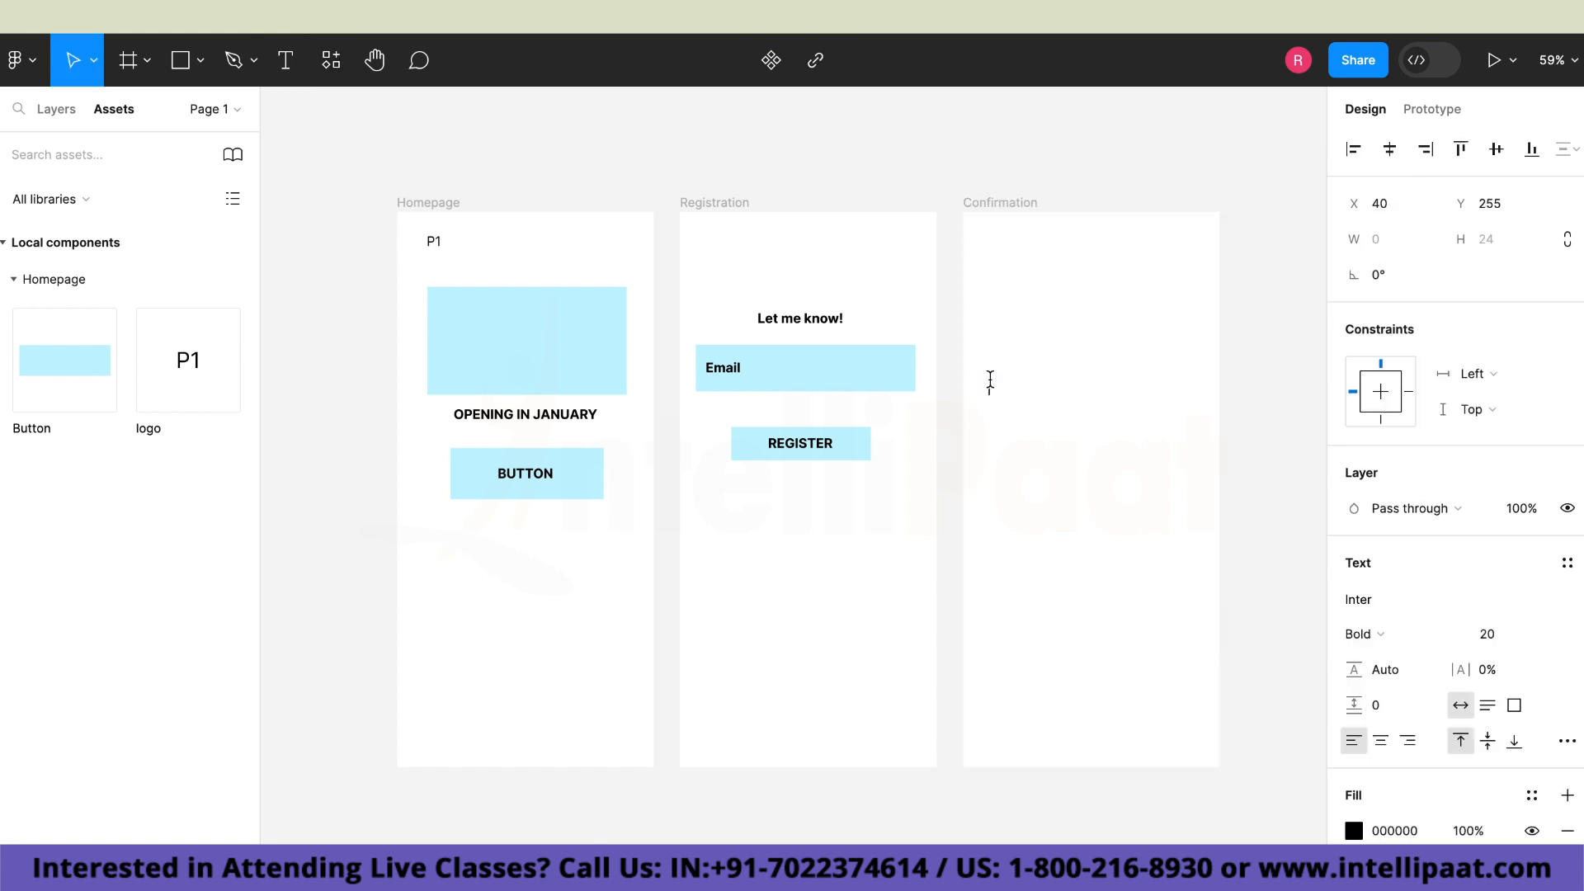
text(Keep me updated!)
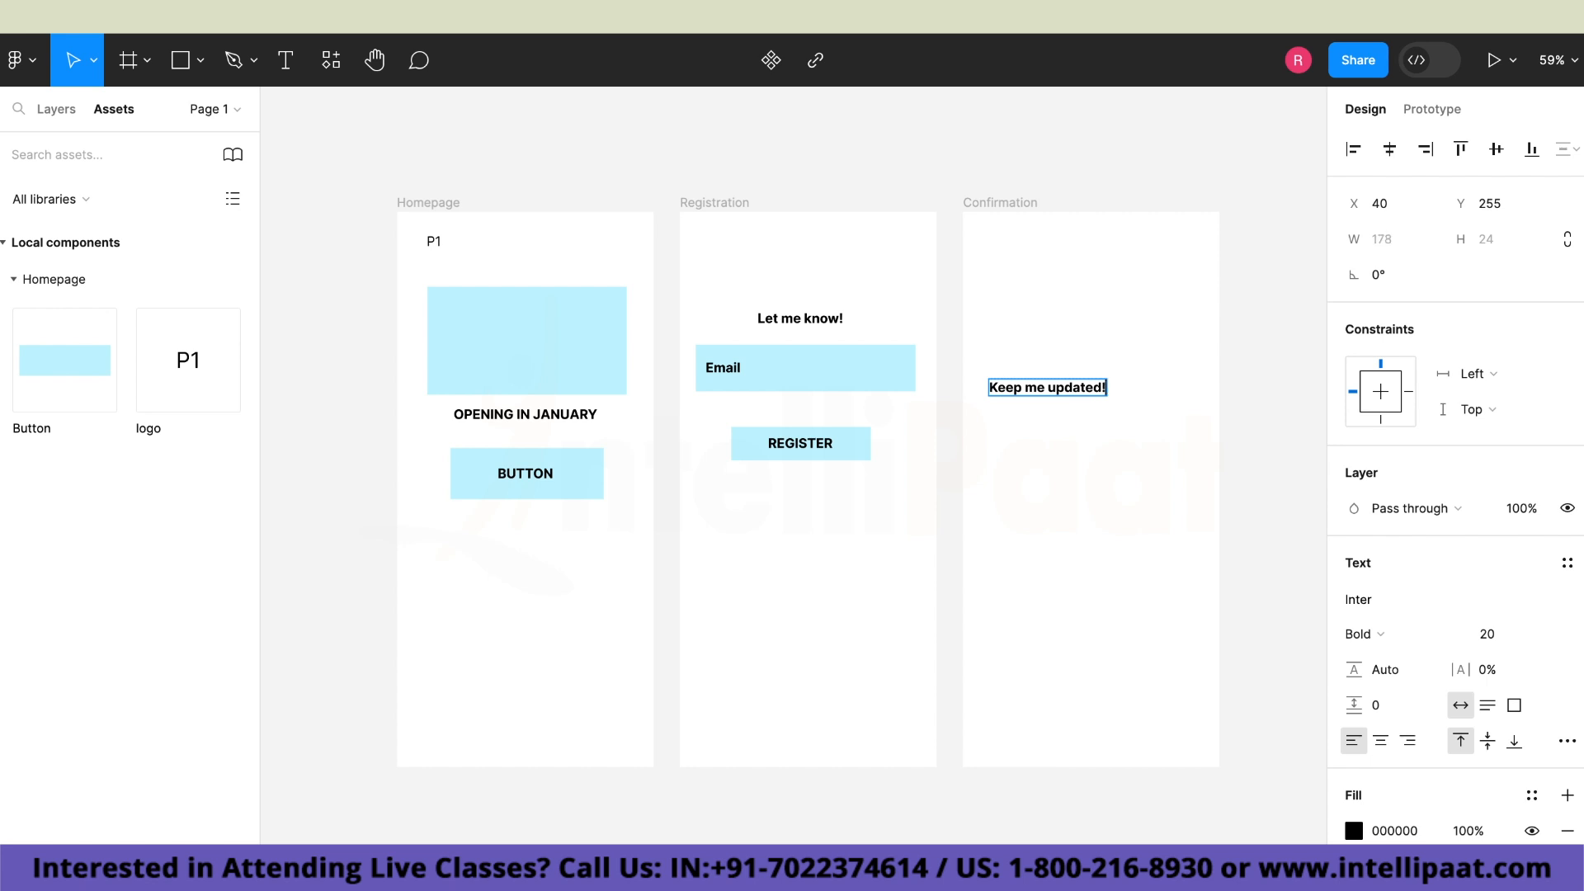
click(1022, 387)
key(Escape)
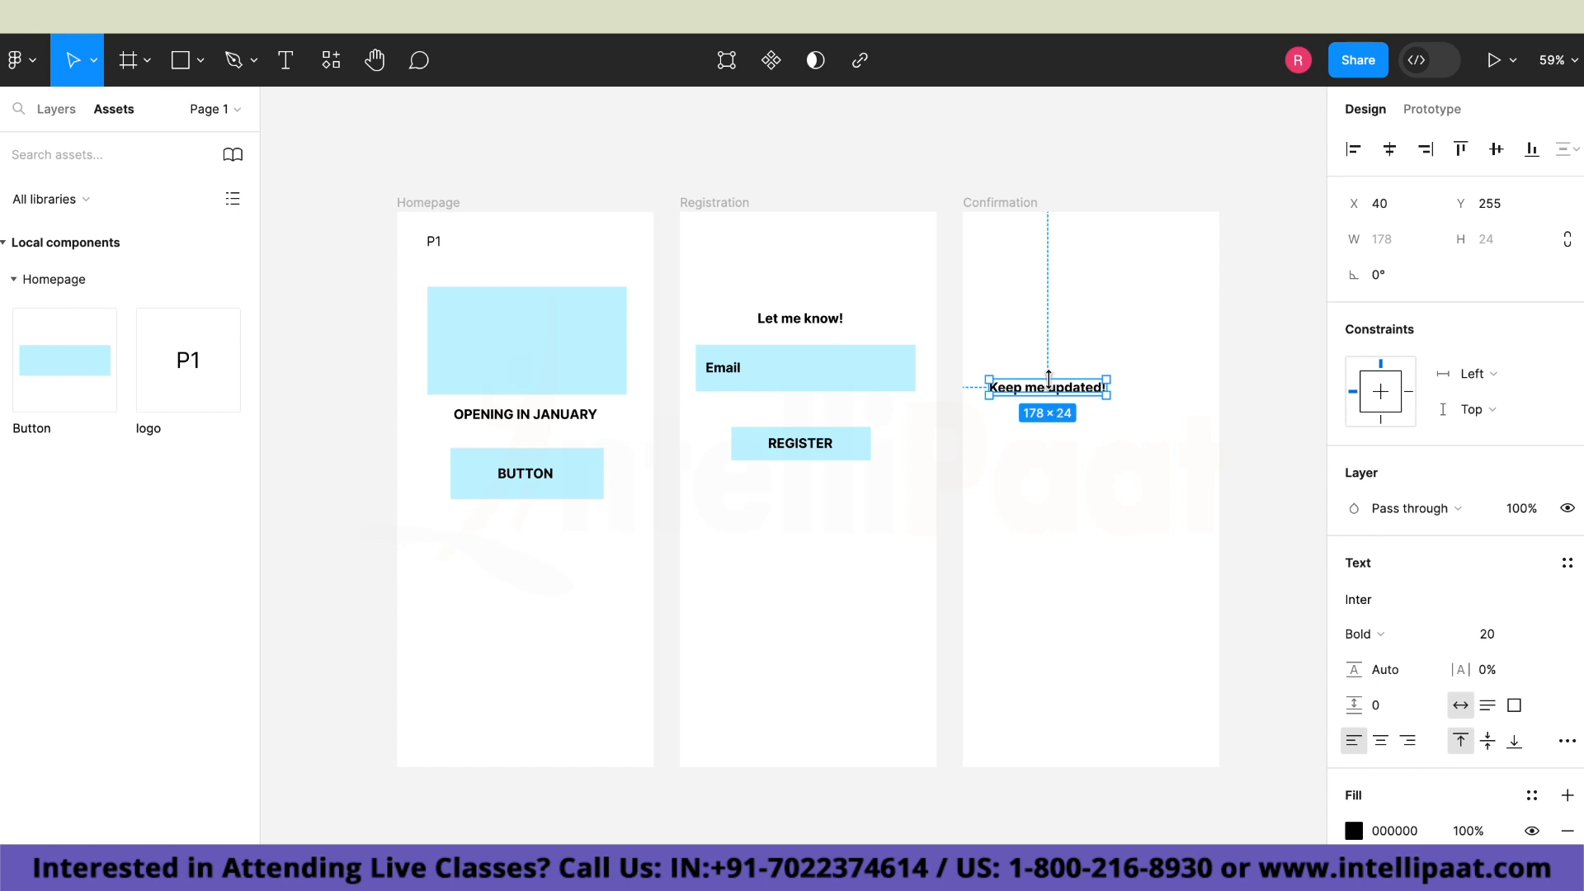
drag(1060, 391, 1101, 382)
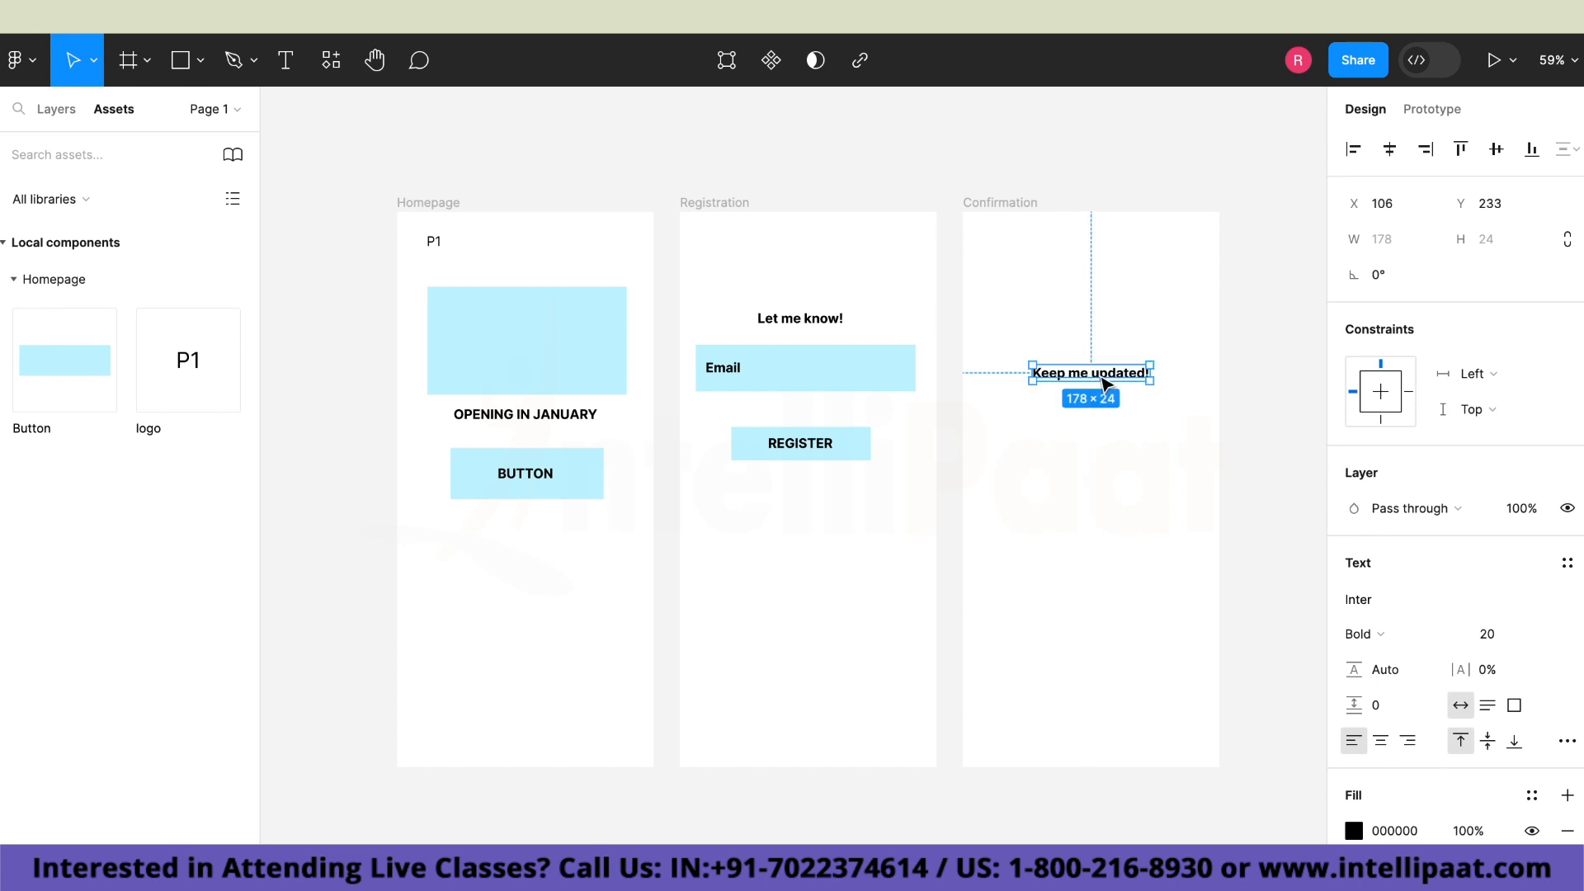
click(1284, 427)
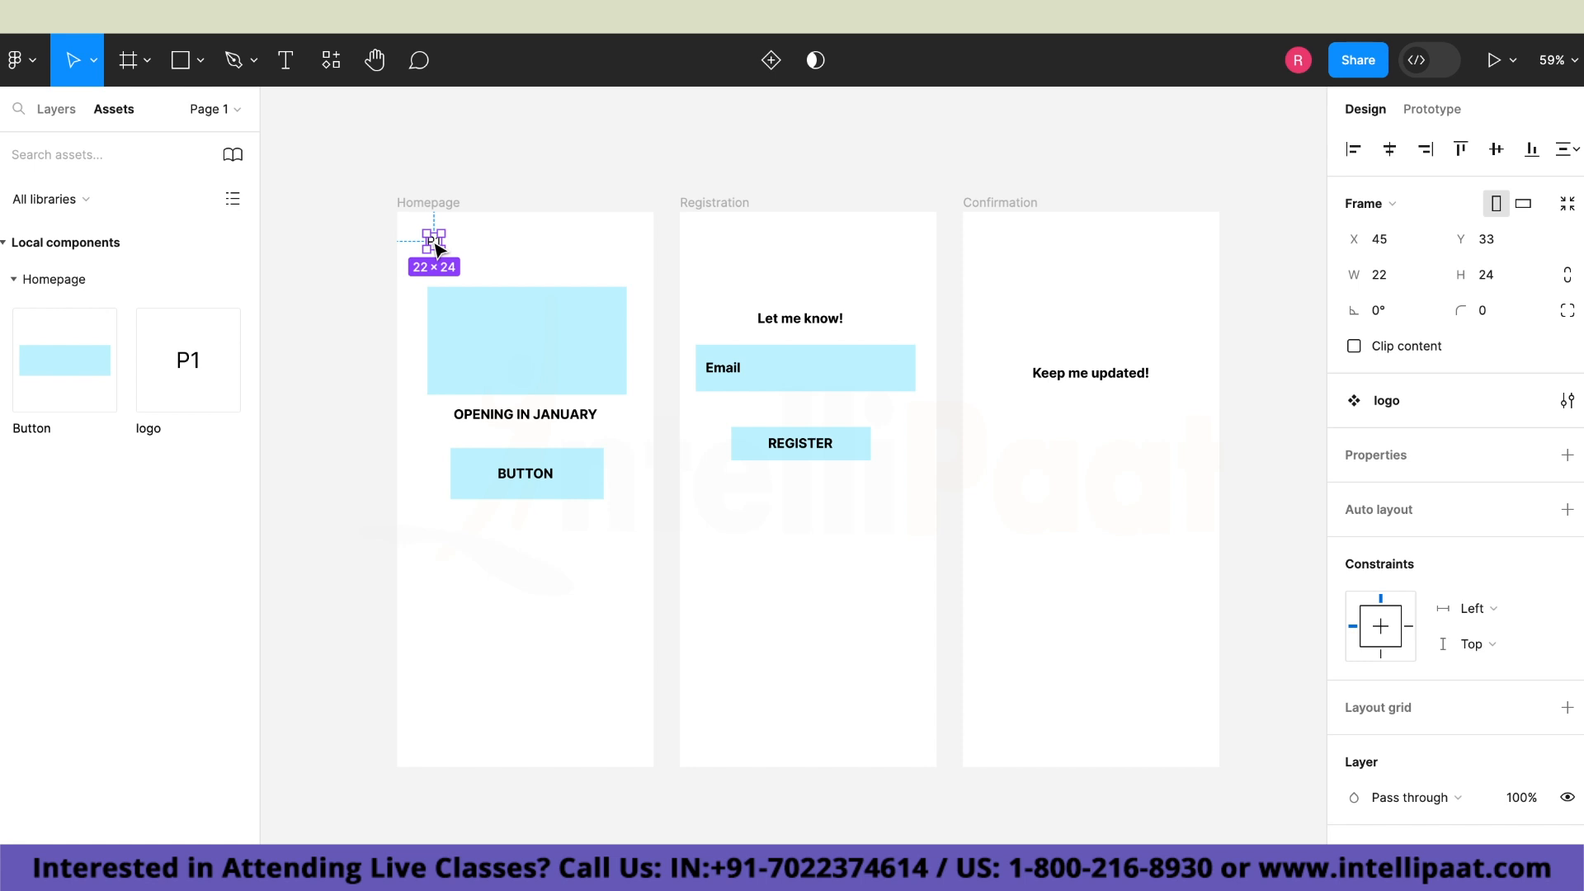
Copy the Homepage's logo component into the Registration frame at X 28, Y 28 and the Confirmation frame at X 15, Y 16.
key(super+v)
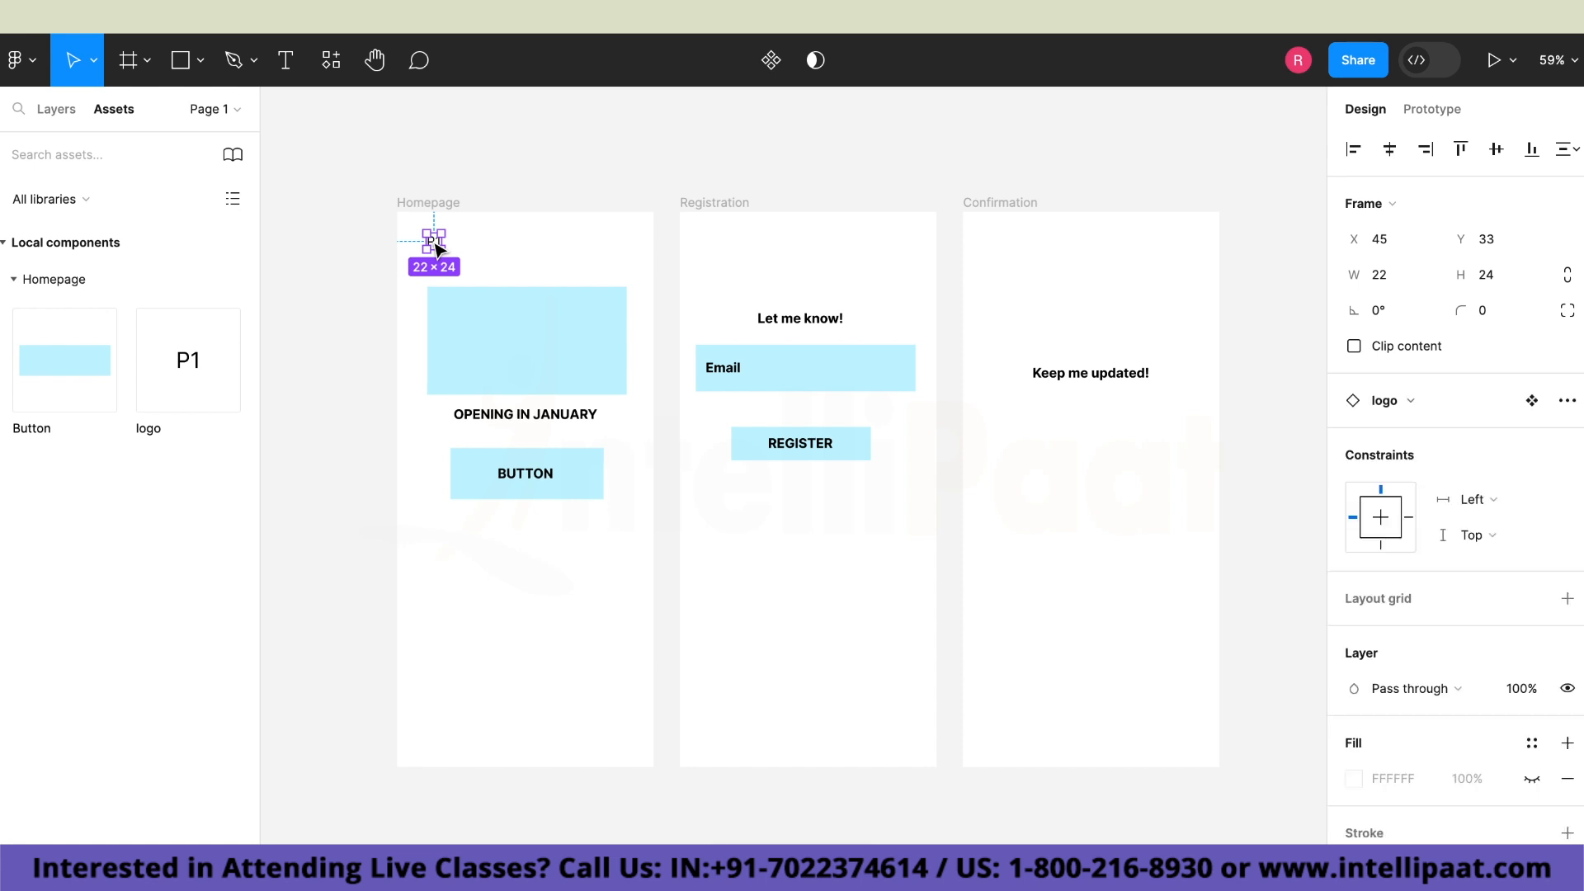
drag(435, 245, 705, 238)
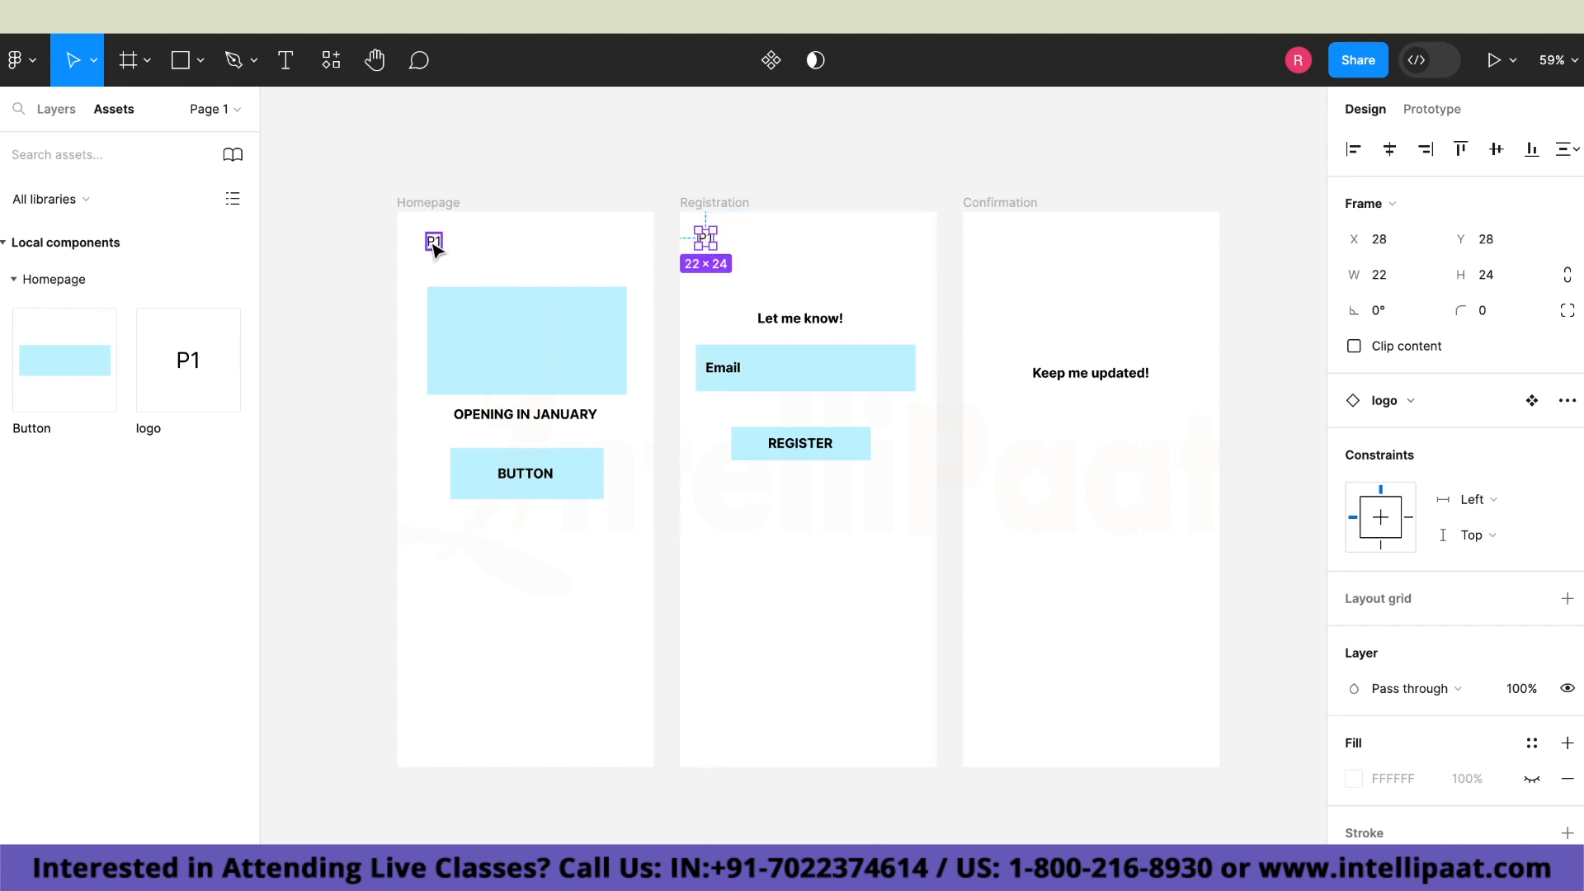
drag(433, 240, 981, 236)
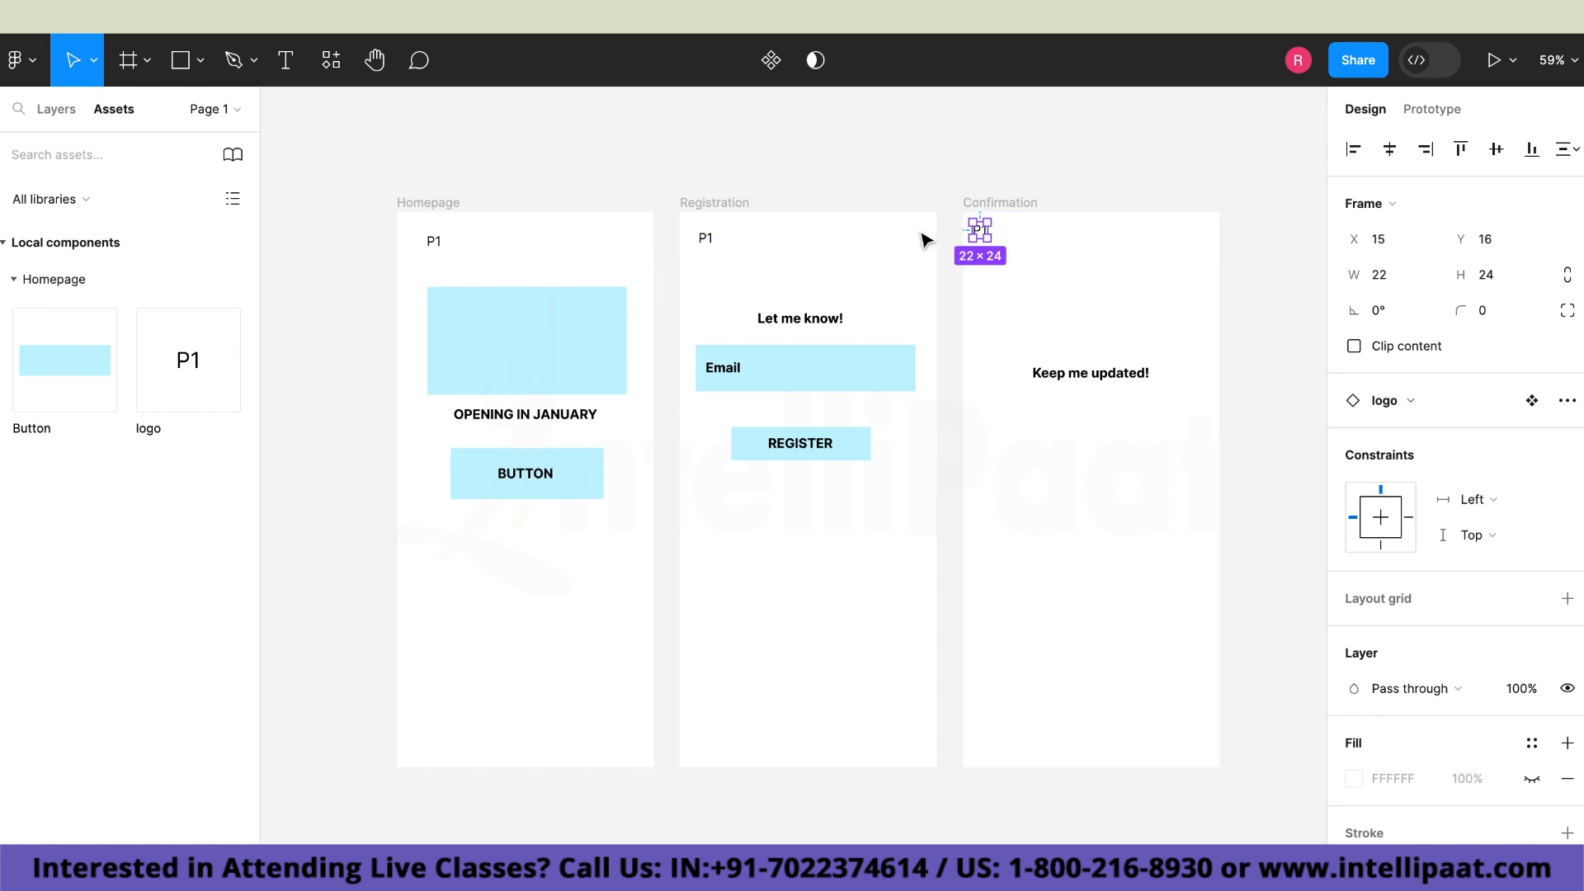
Change the logo text to "P2" in the Registration frame and "P3" in the Confirmation frame.
click(708, 239)
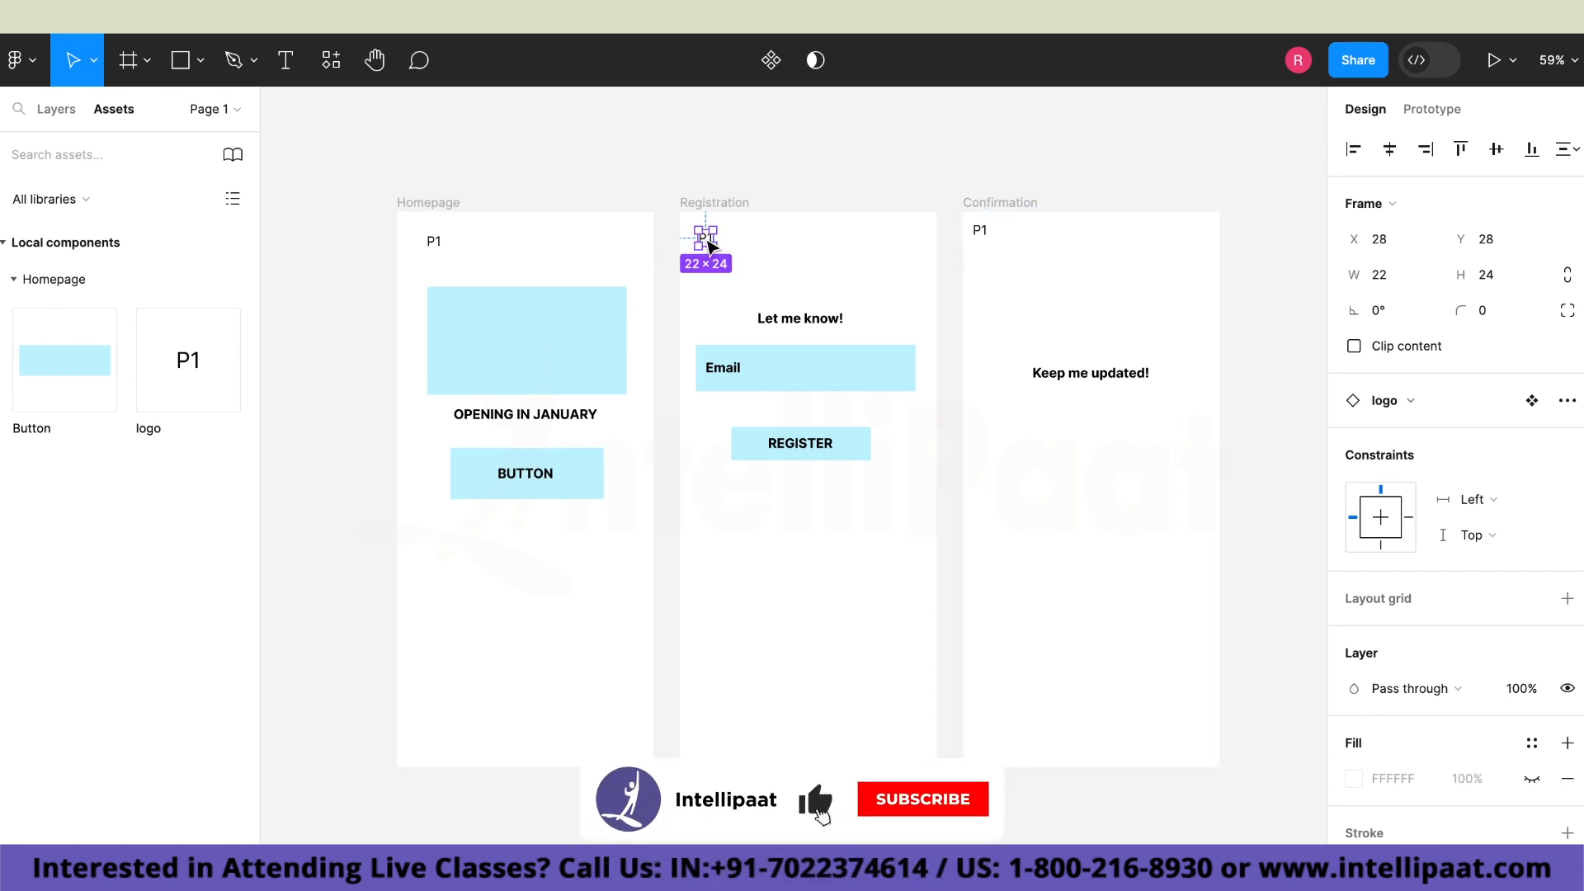
double_click(708, 240)
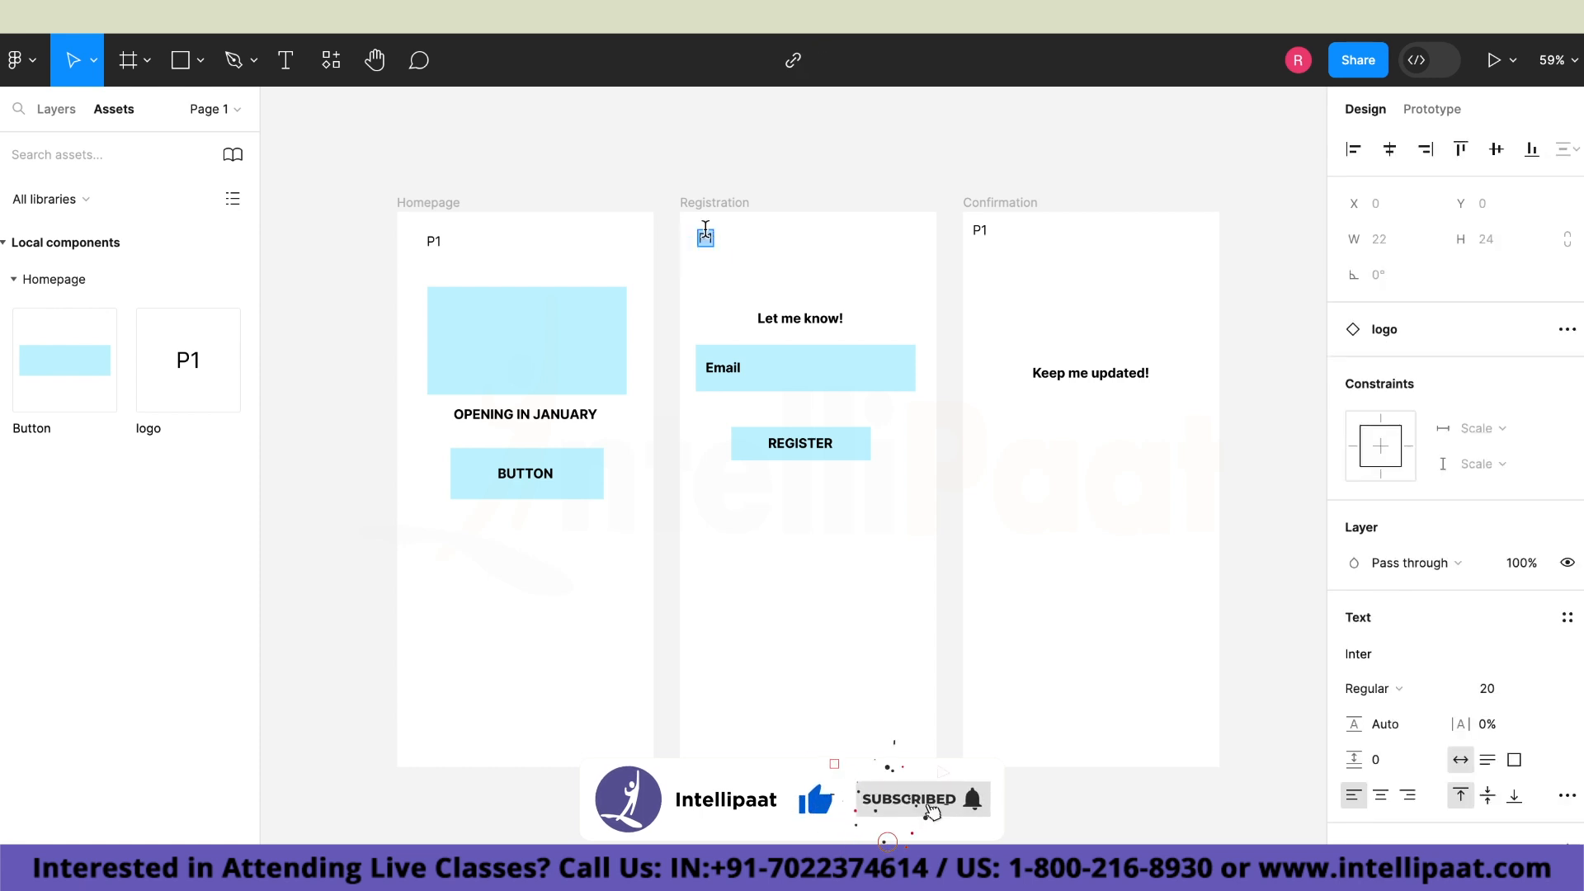
double_click(705, 231)
key(BackSpace)
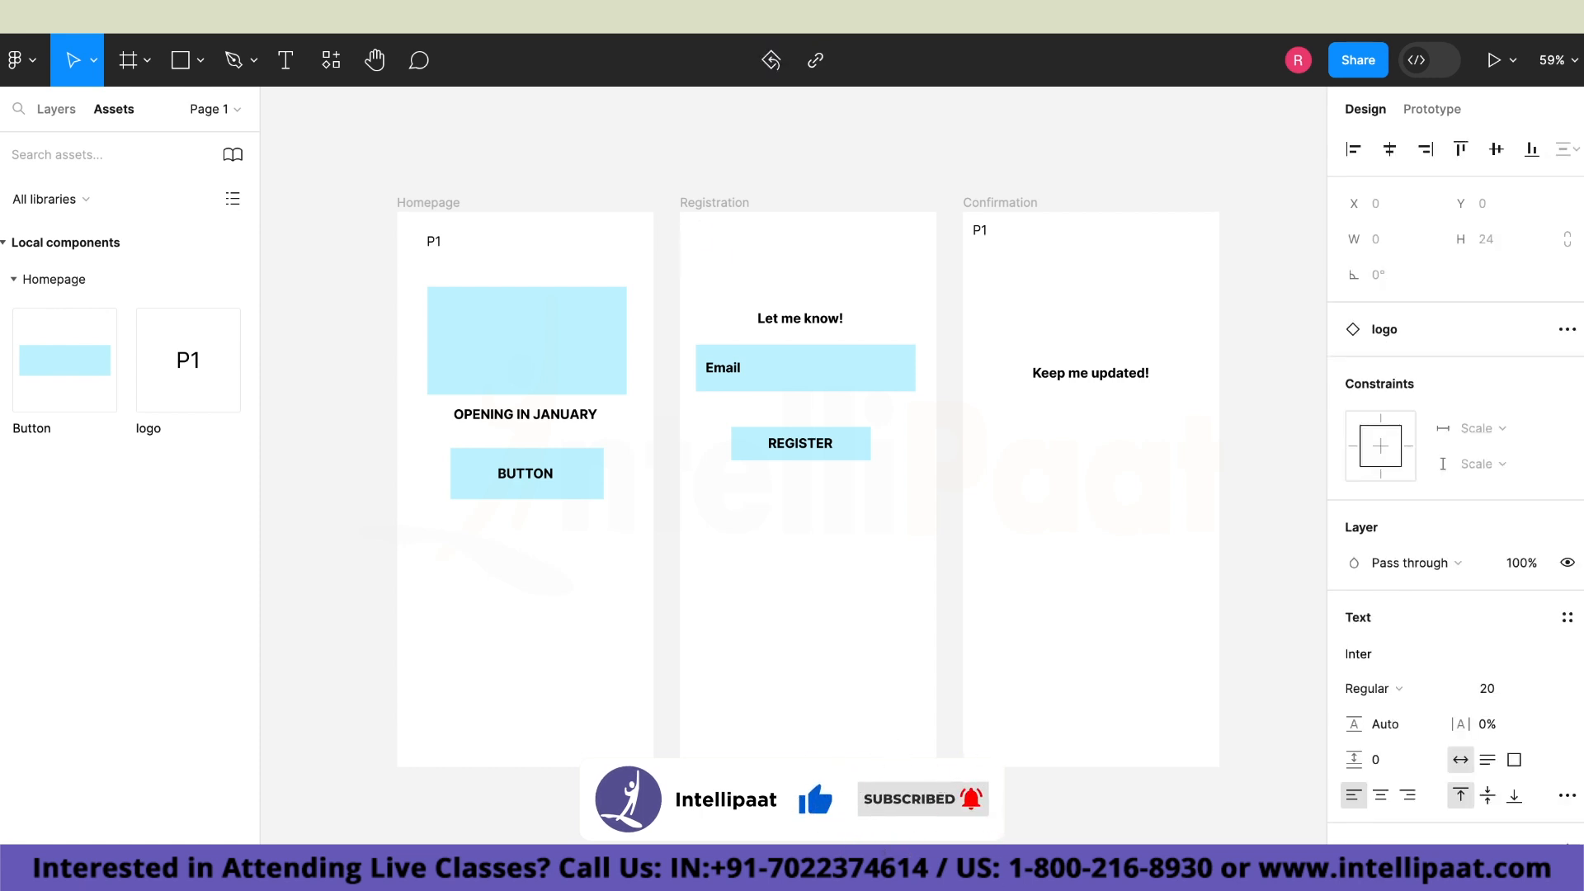
text(p2)
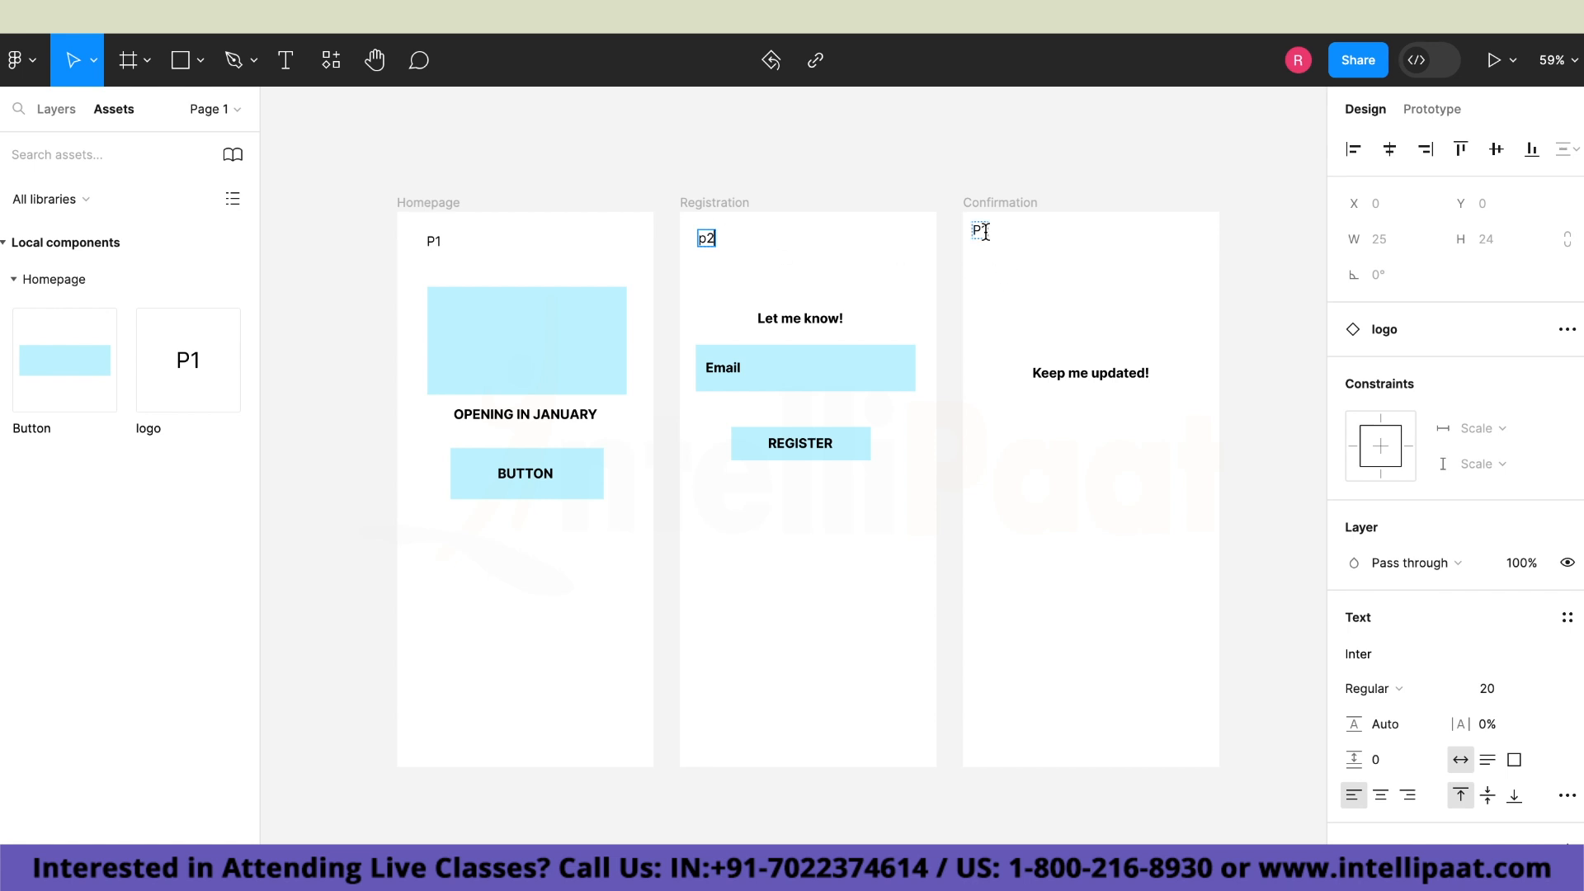
double_click(983, 231)
key(BackSpace)
text(P3)
click(706, 240)
key(BackSpace)
text(P2)
key(Escape)
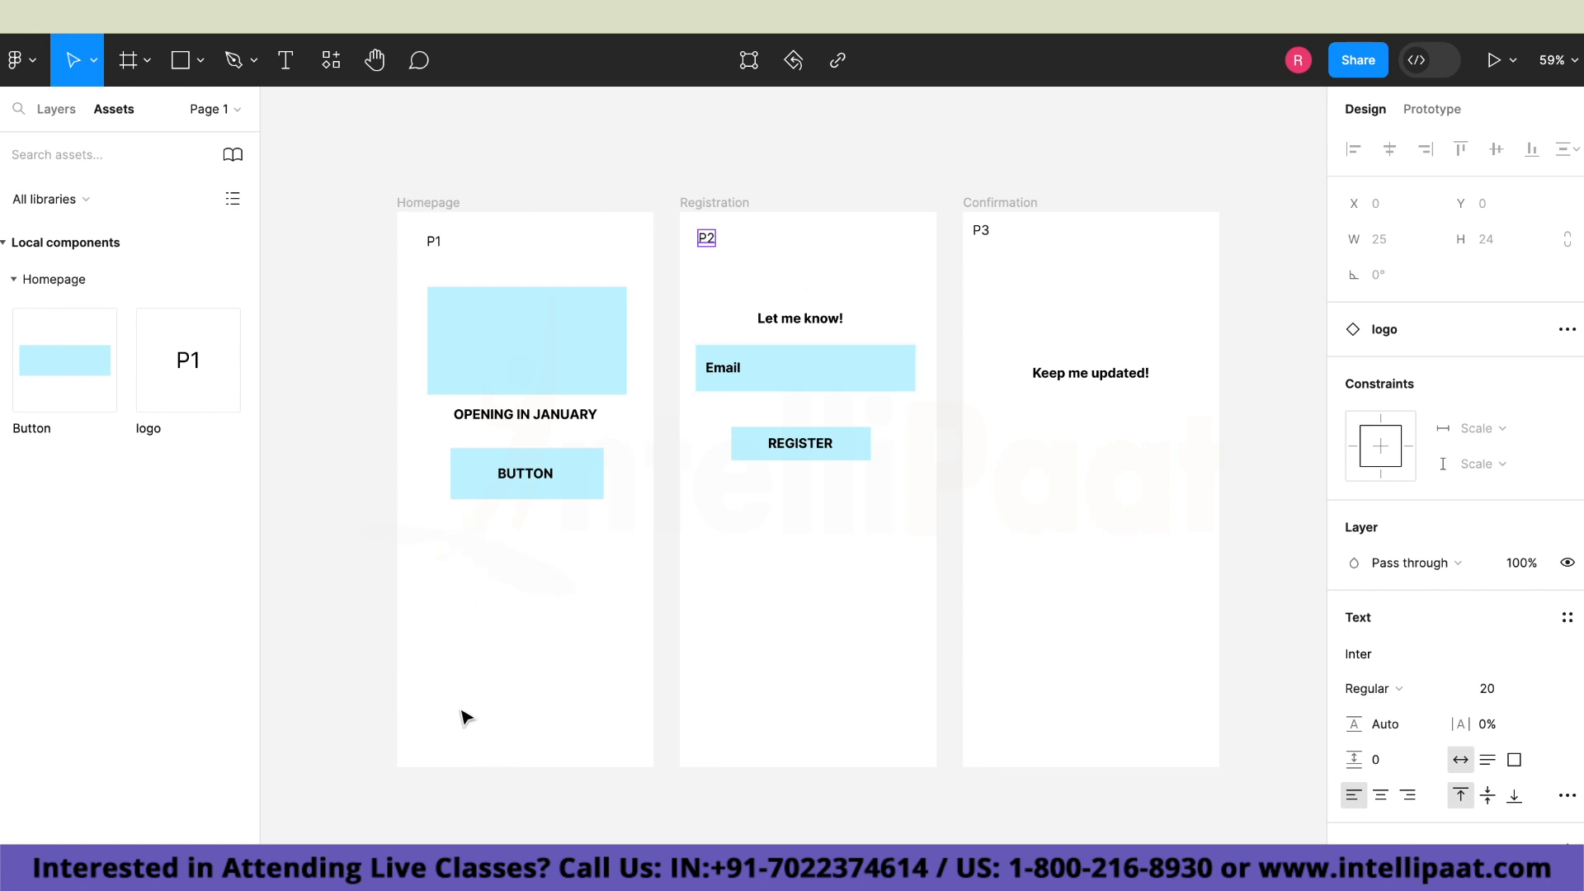
click(183, 67)
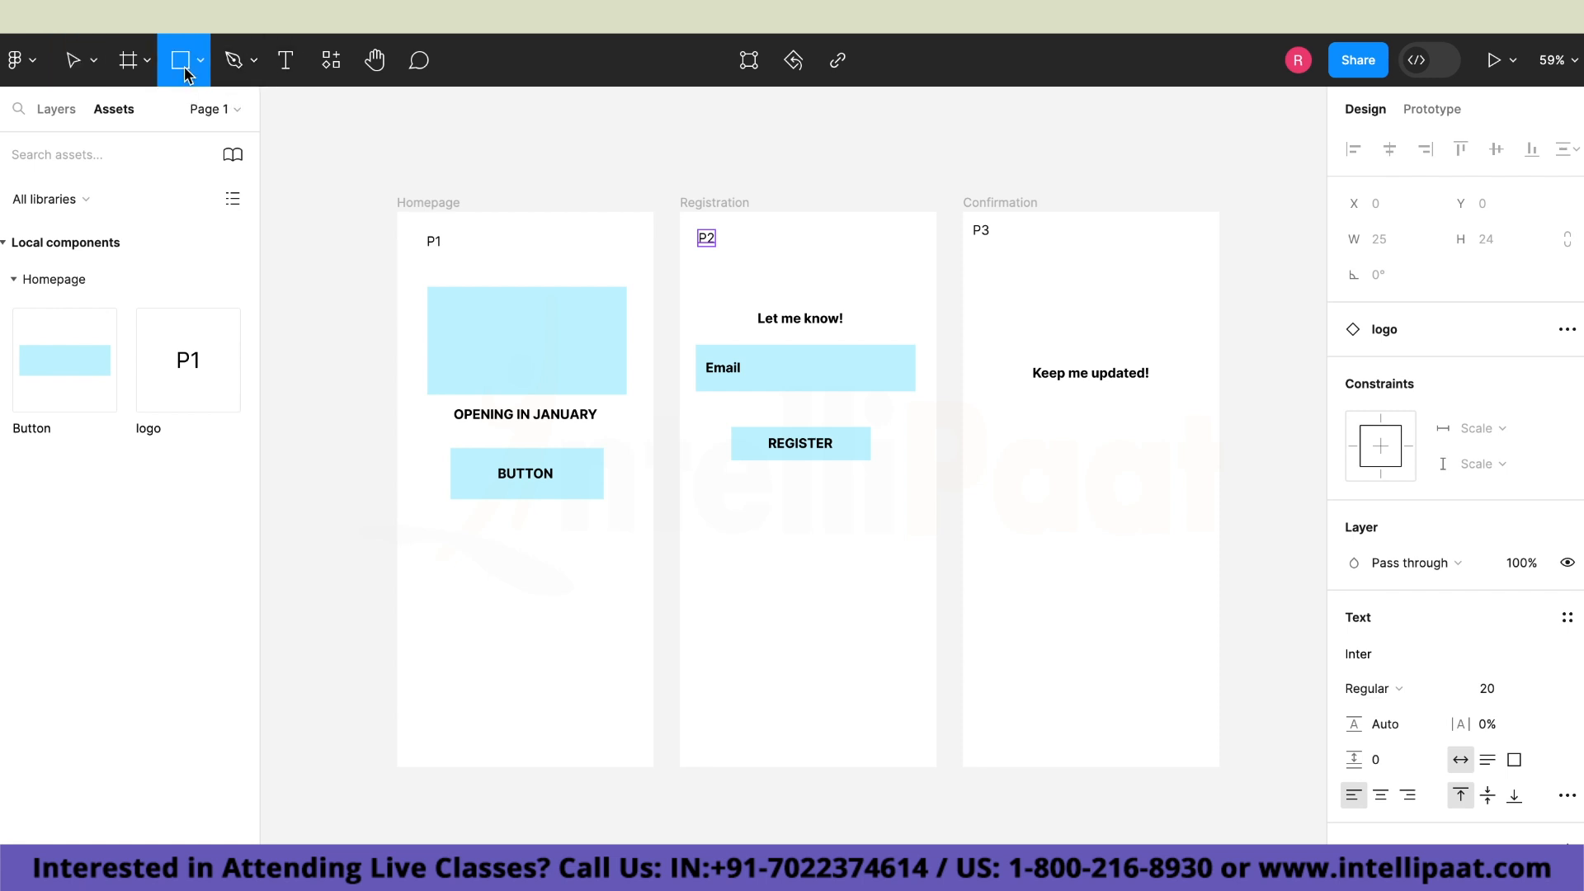
click(202, 63)
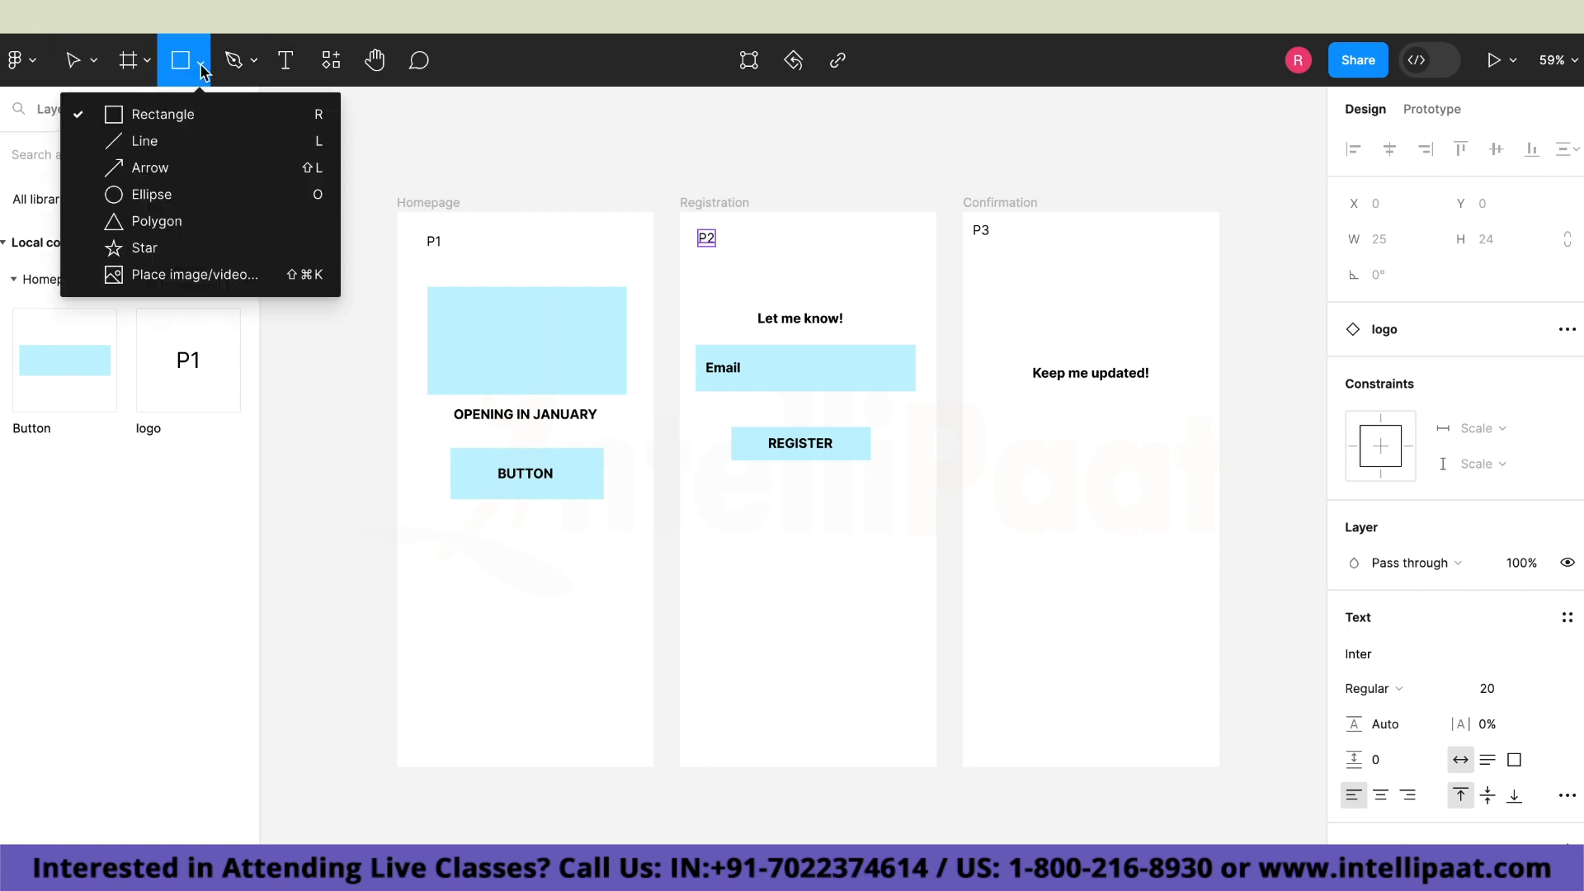
click(204, 115)
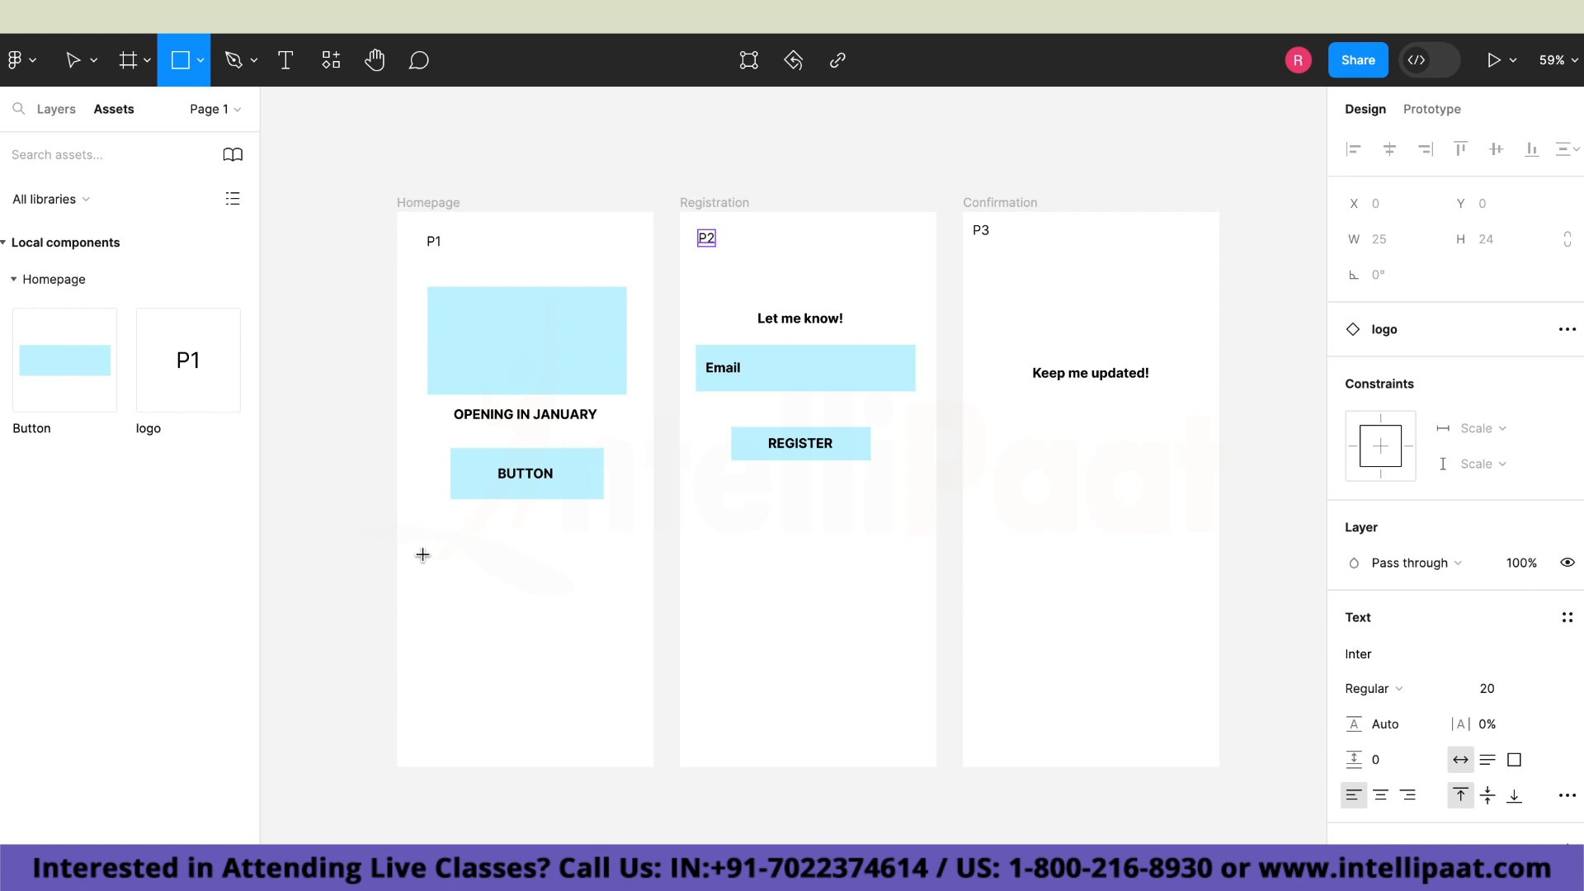
mouse_move(424, 555)
mouse_down()
mouse_move(461, 581)
mouse_move(444, 571)
mouse_up()
key(Delete)
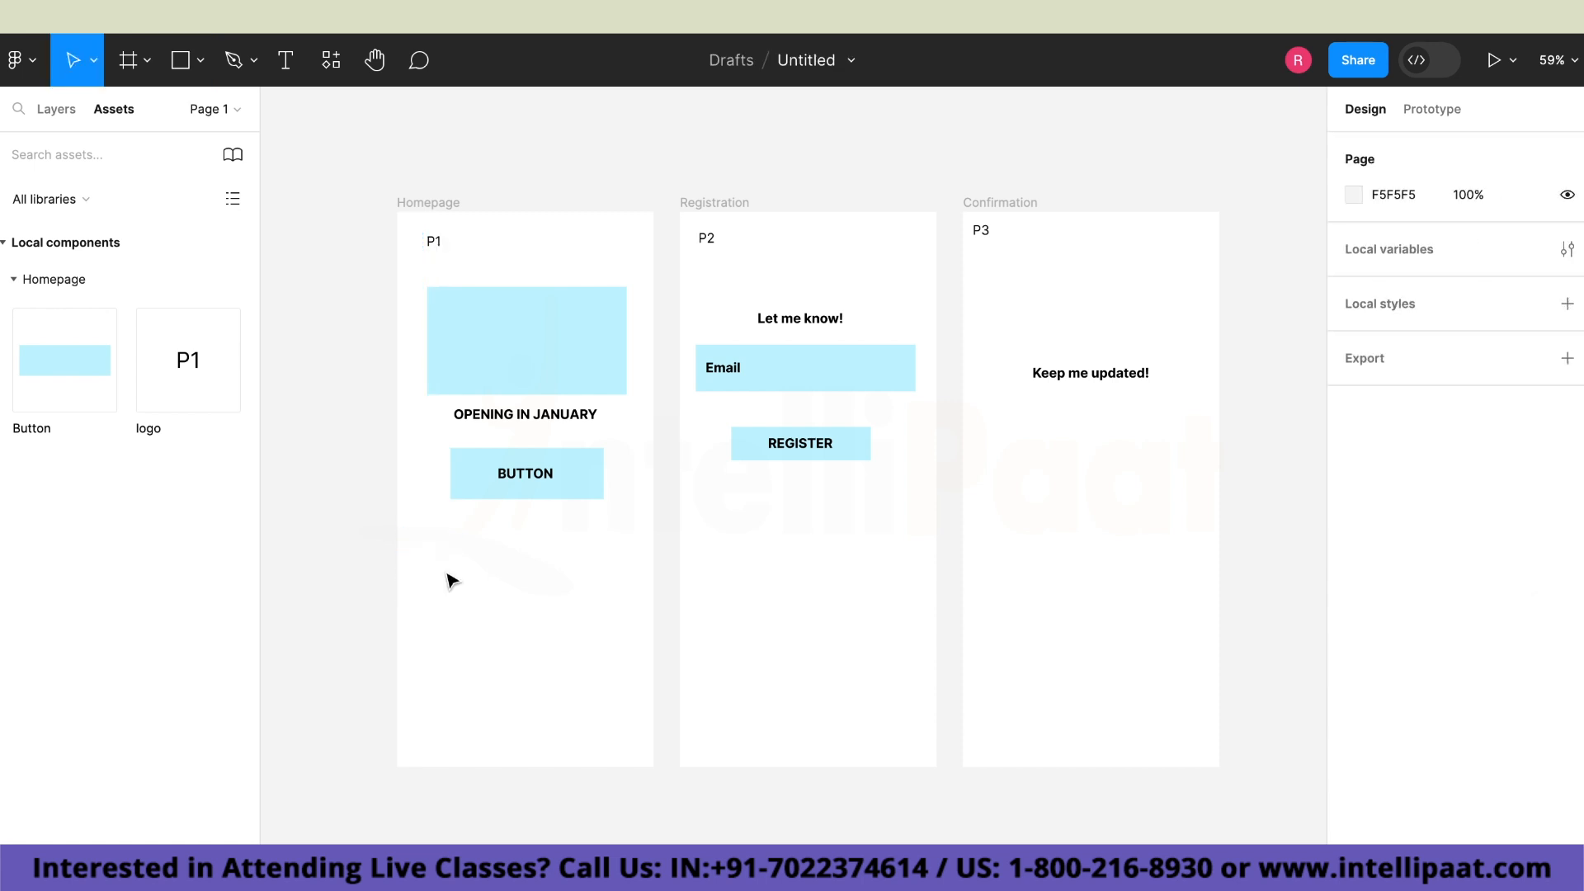
Draw a 60 × 60 square at X 26, Y 505 below the Homepage button and duplicate it at Y 622 and Y 739.
click(199, 62)
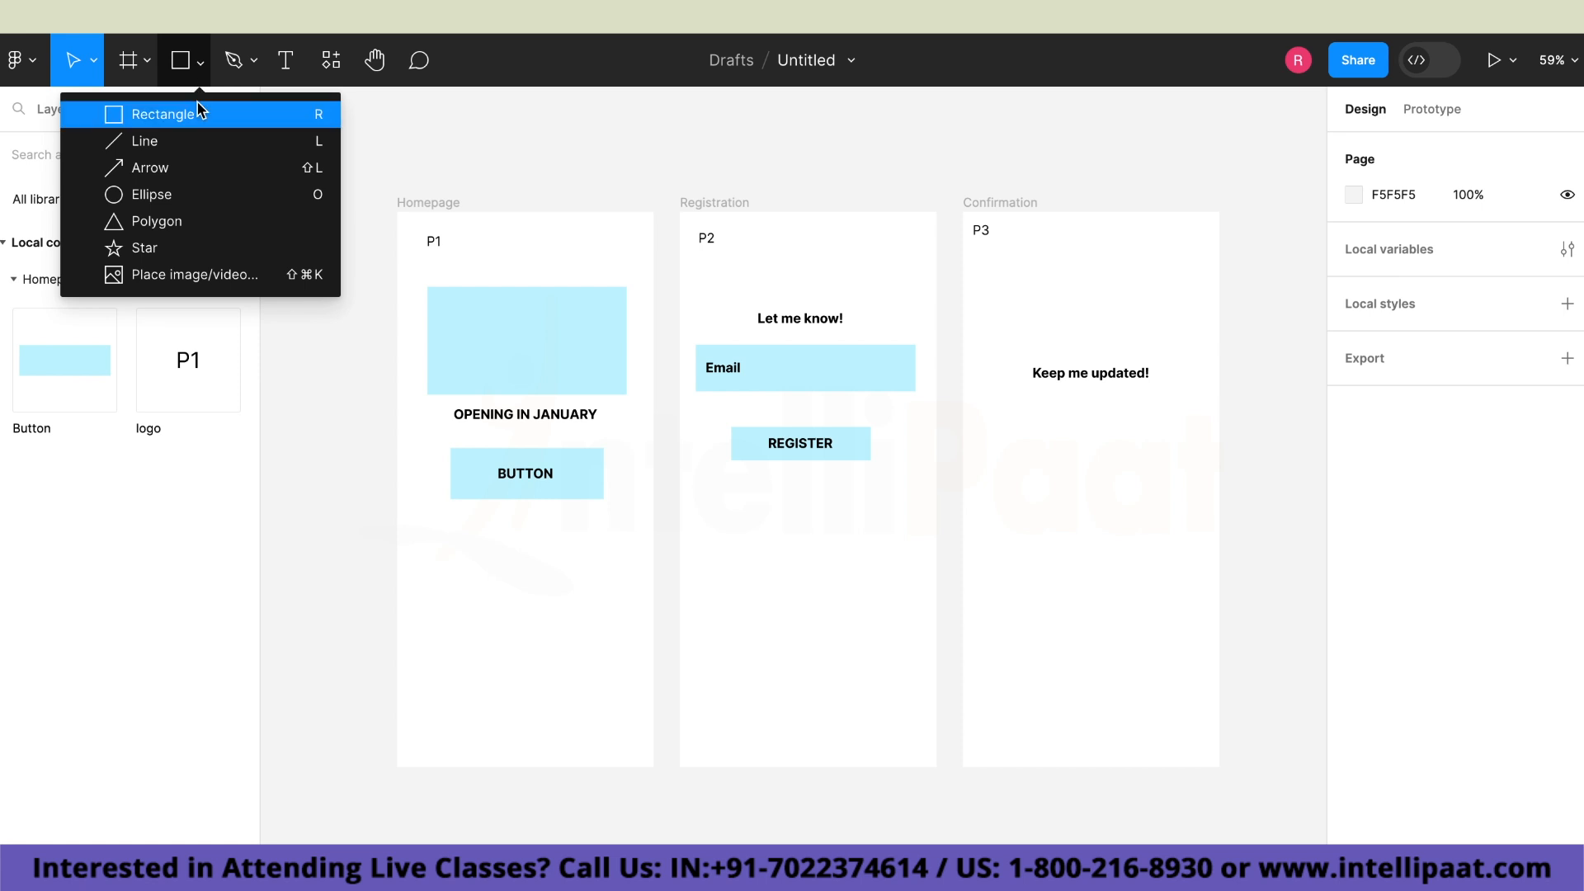
click(165, 114)
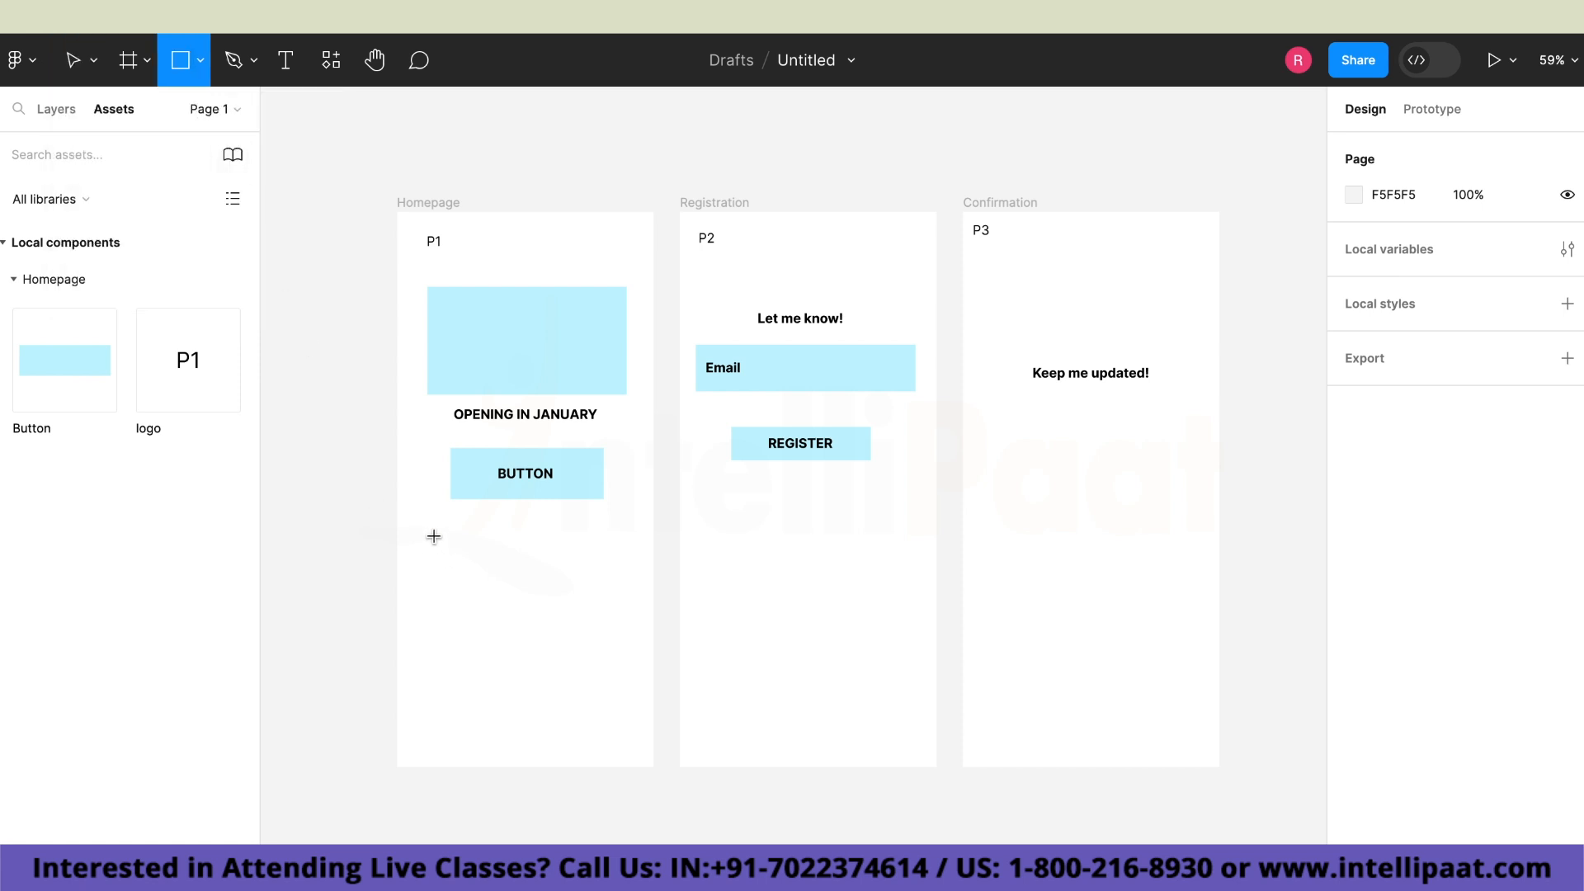
mouse_move(431, 545)
mouse_down()
mouse_move(462, 566)
mouse_move(442, 561)
mouse_up()
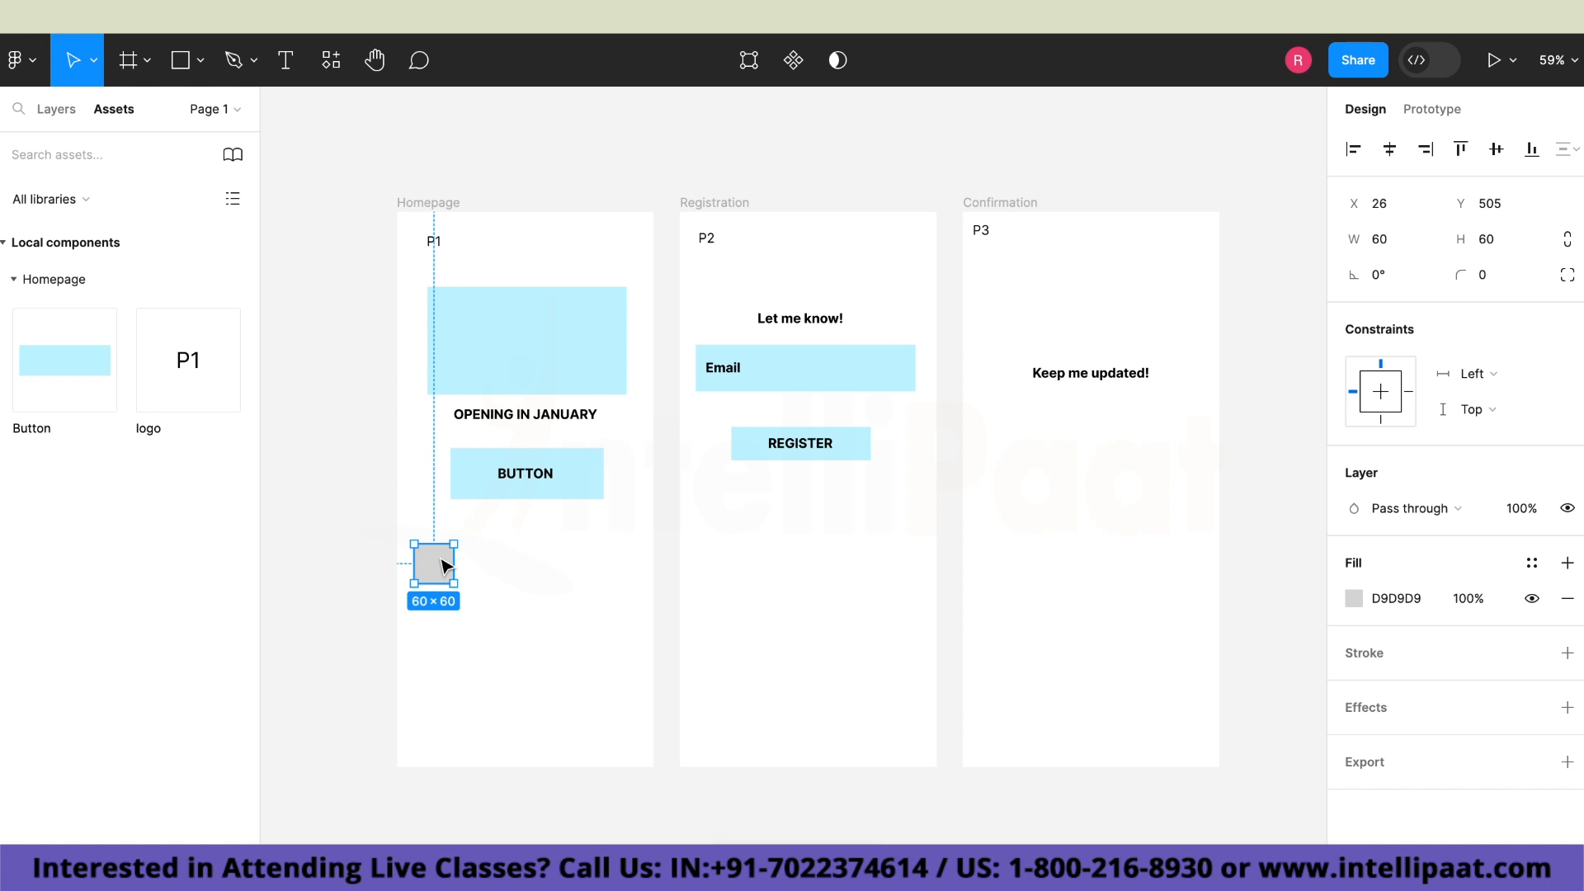
drag(443, 566, 450, 637)
drag(438, 557, 436, 714)
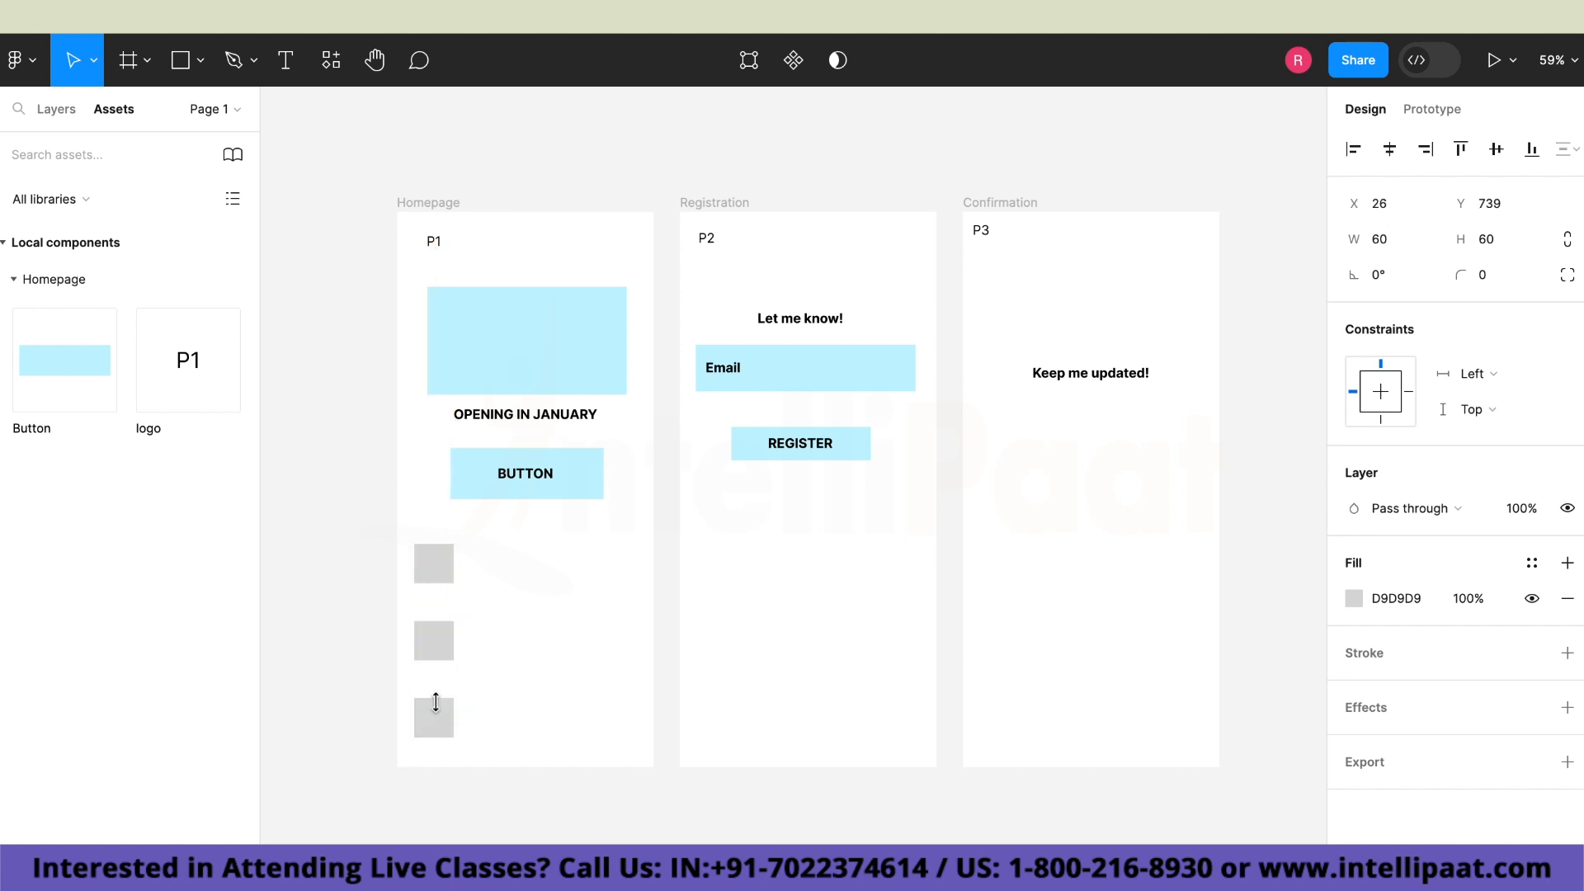
click(499, 577)
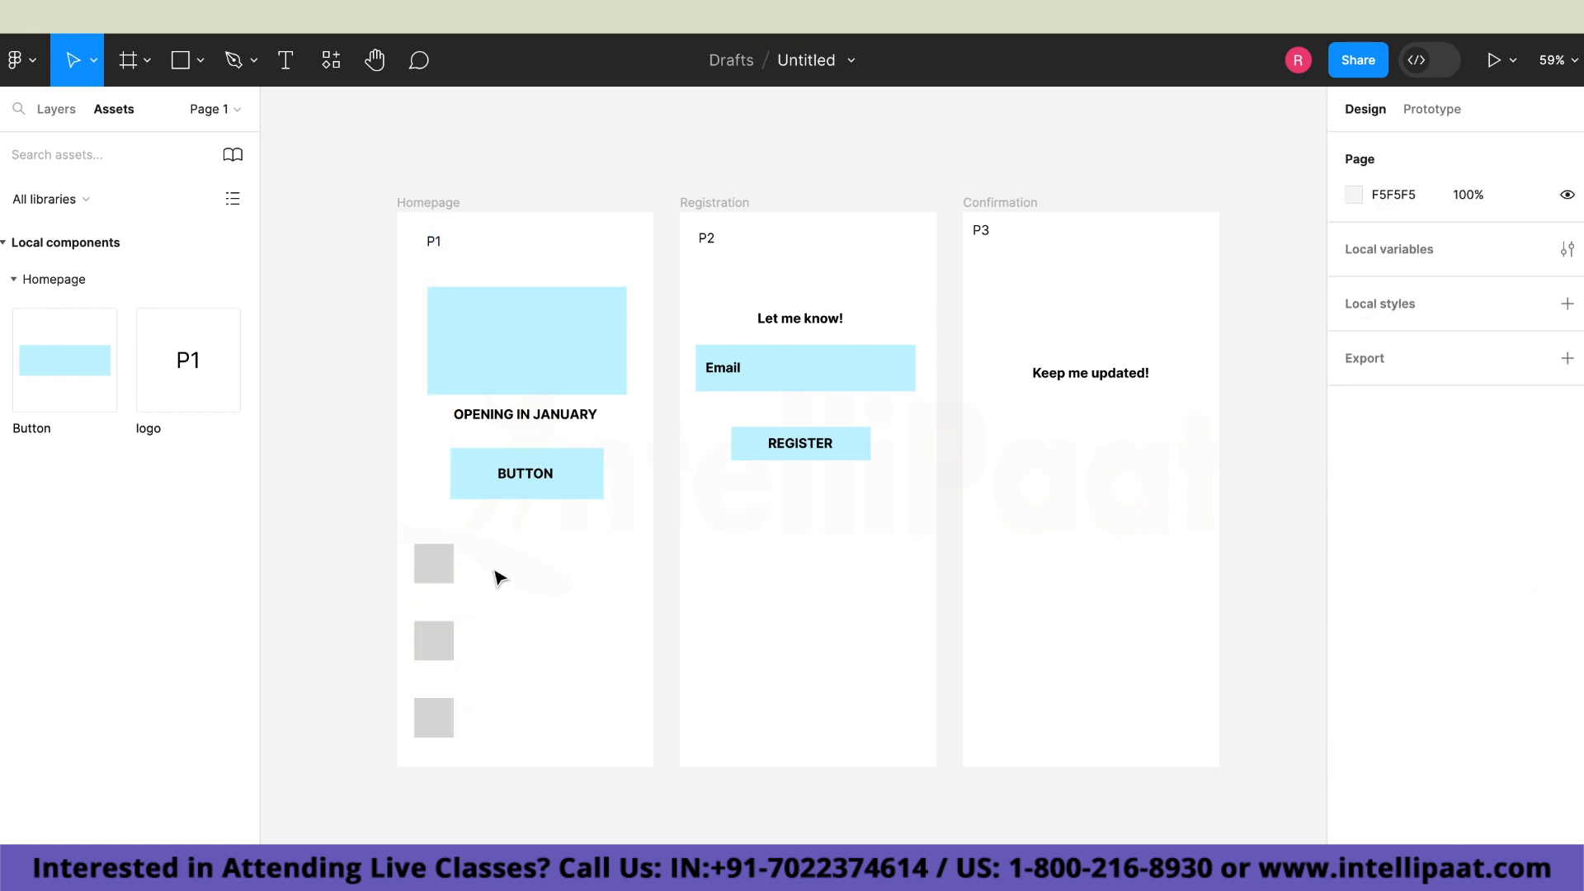
Fill the three Homepage squares with the light blue document color C5F4FF.
click(444, 577)
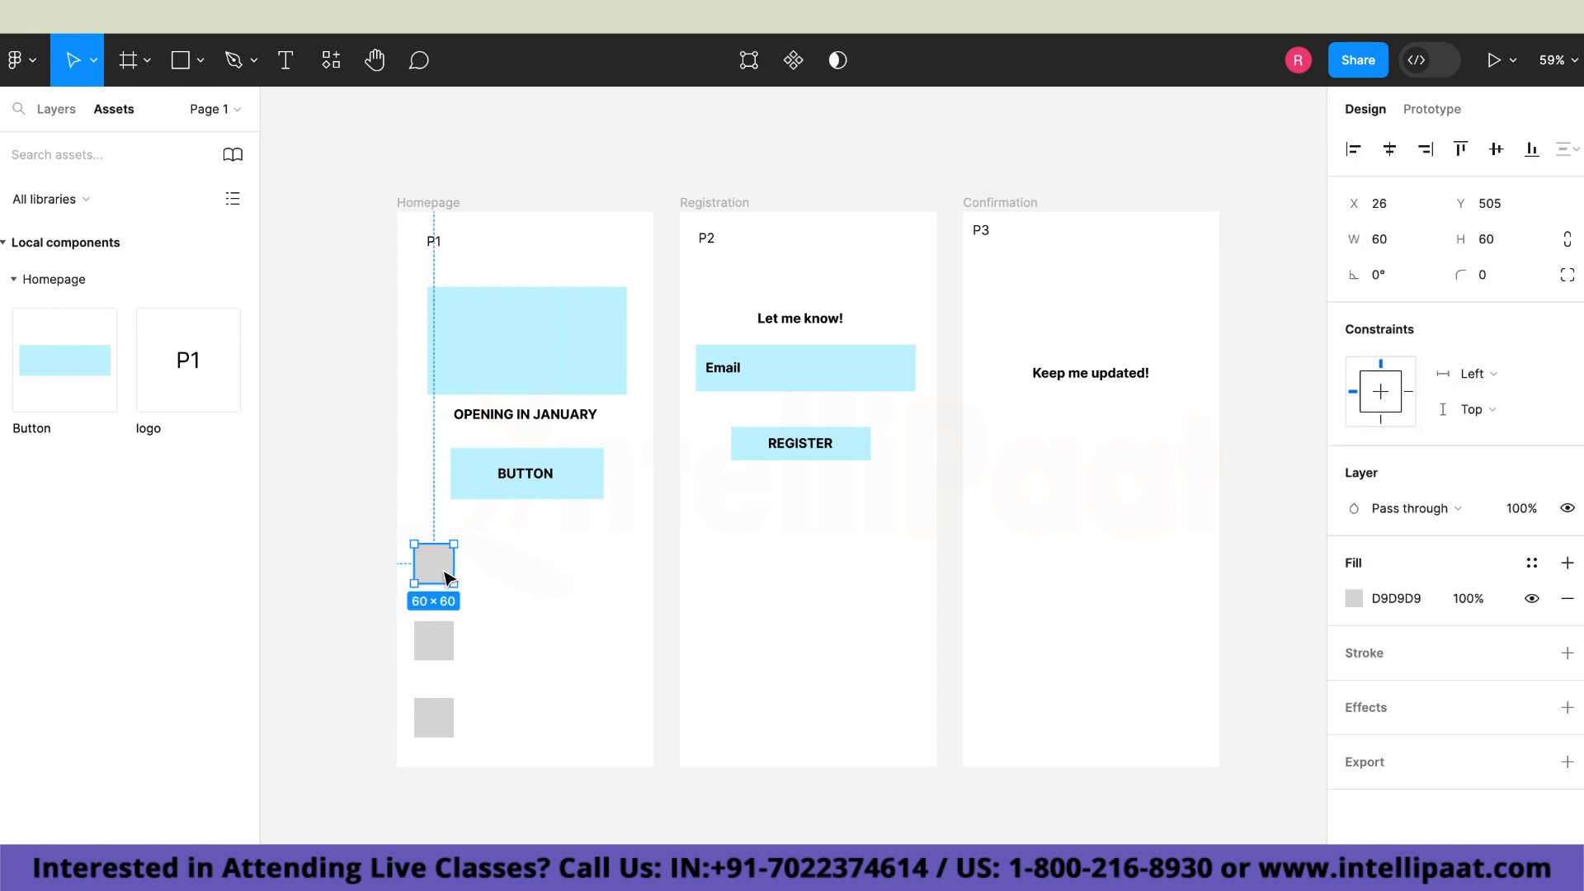
click(1368, 595)
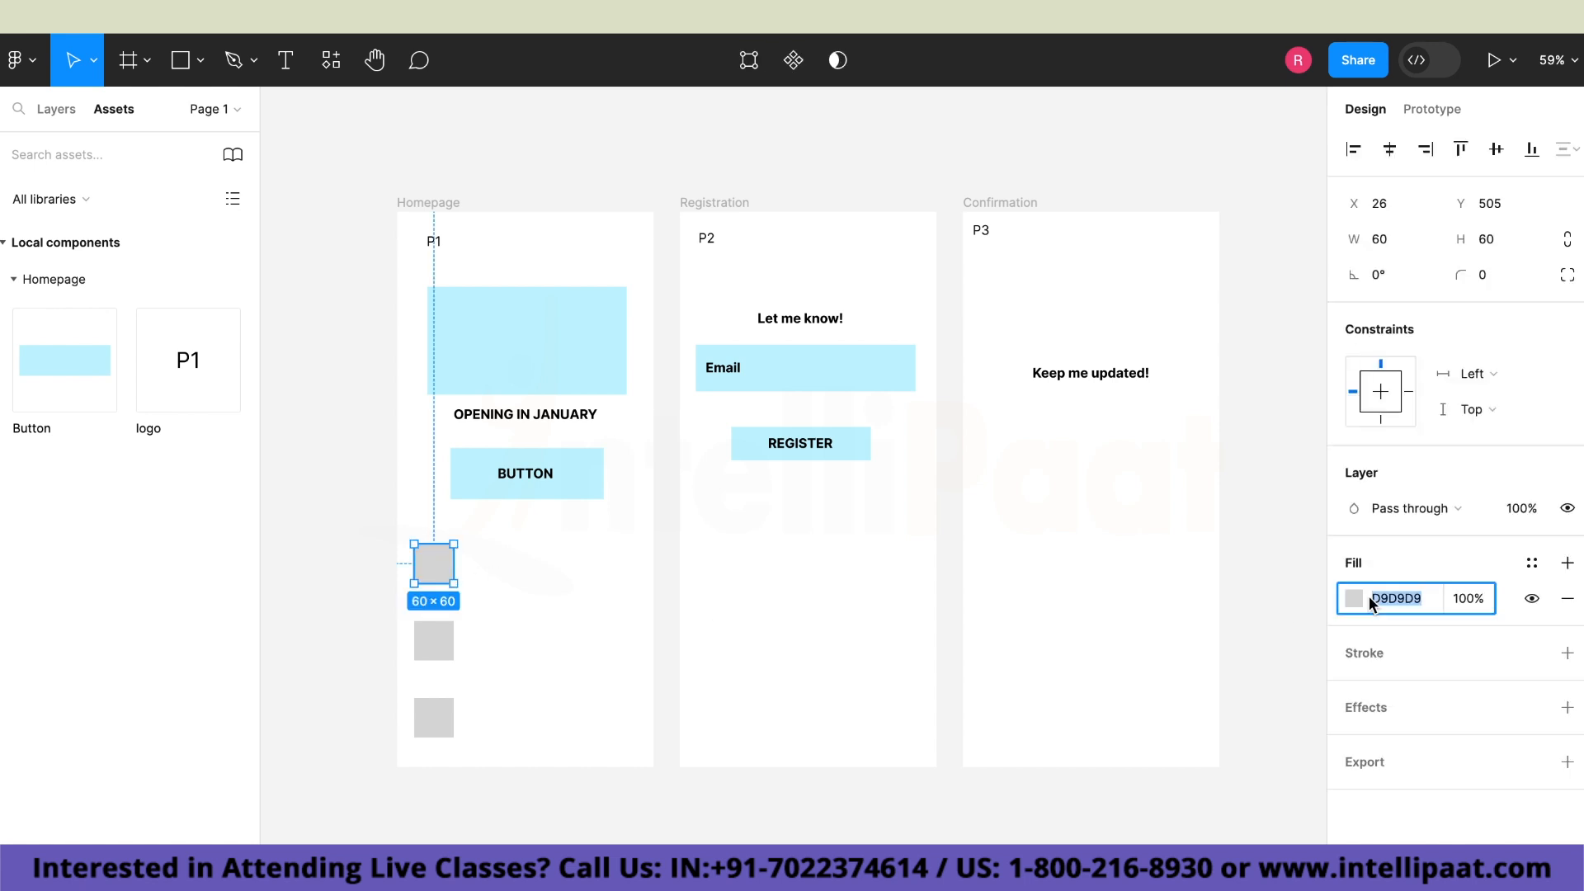
click(1353, 598)
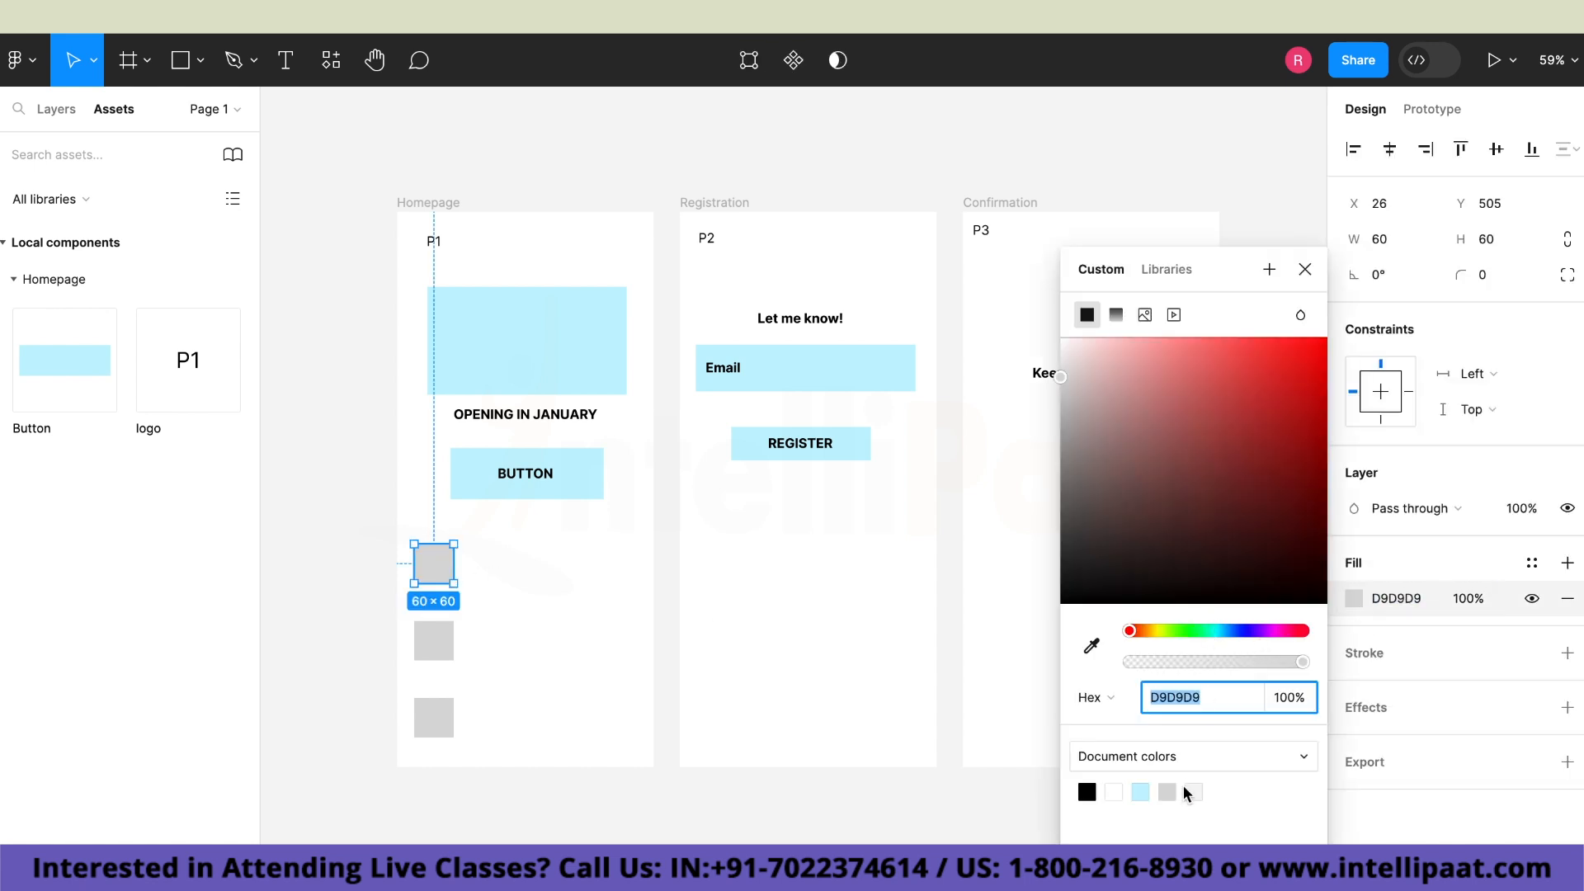
click(1148, 791)
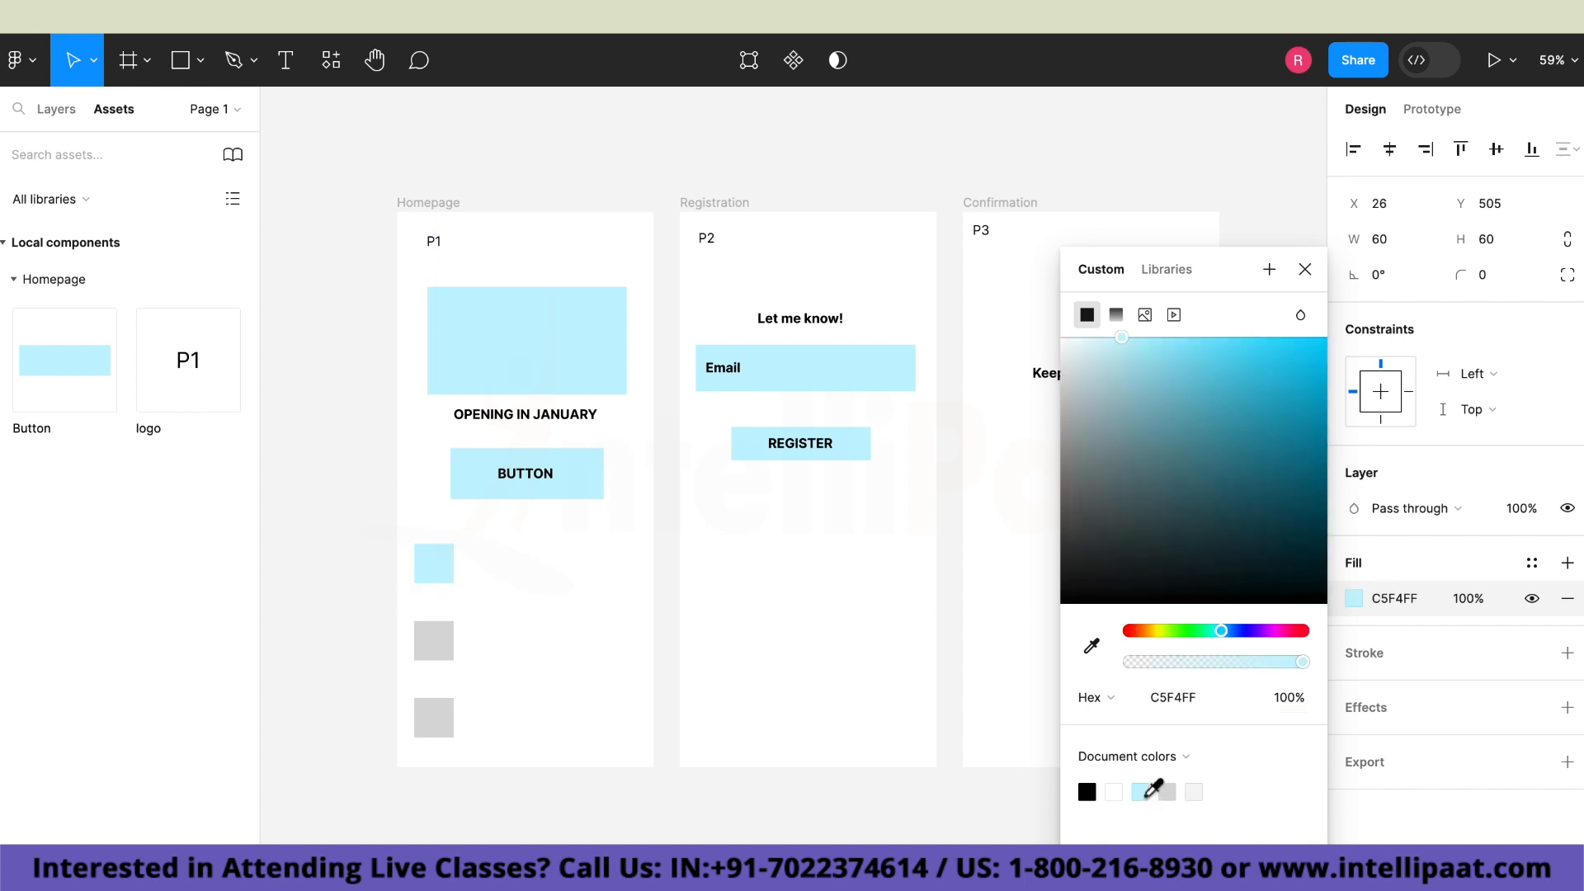
click(443, 639)
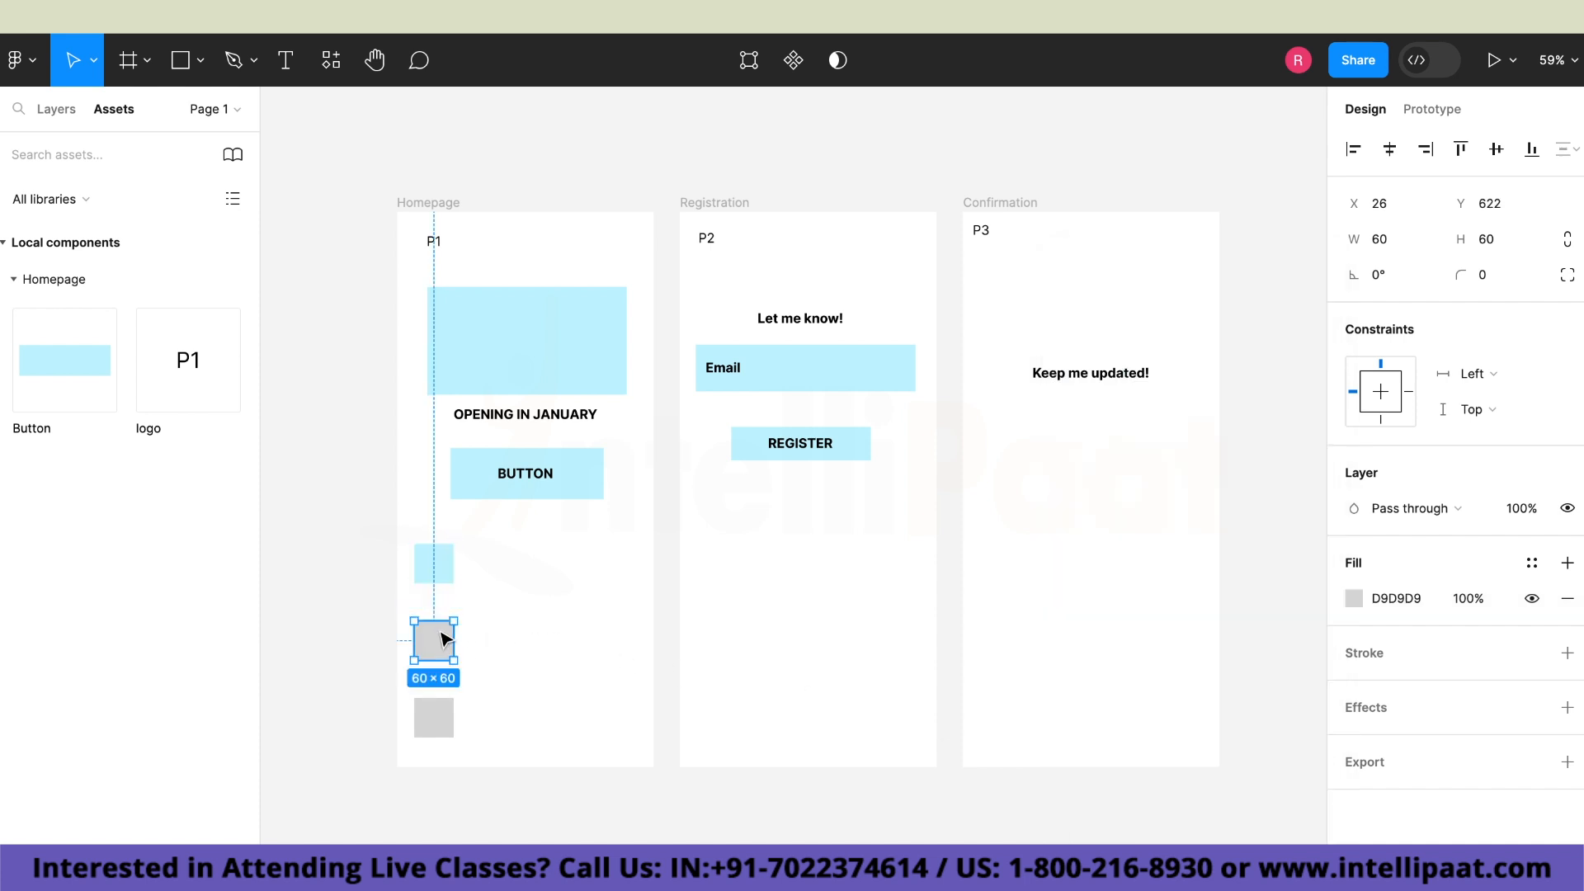
click(1353, 599)
click(1142, 789)
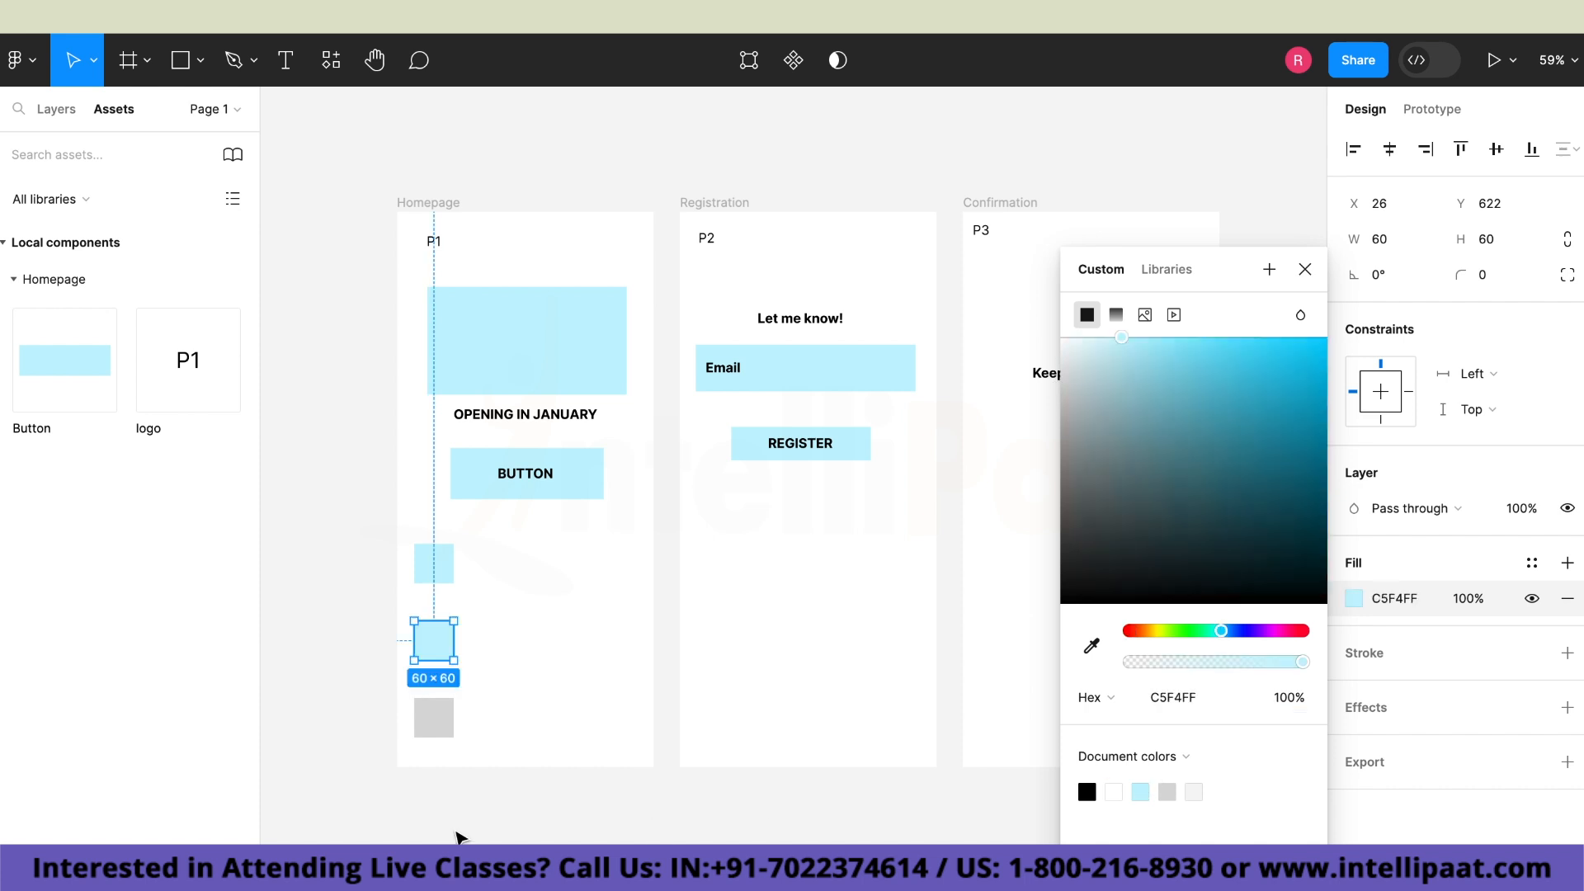
click(449, 726)
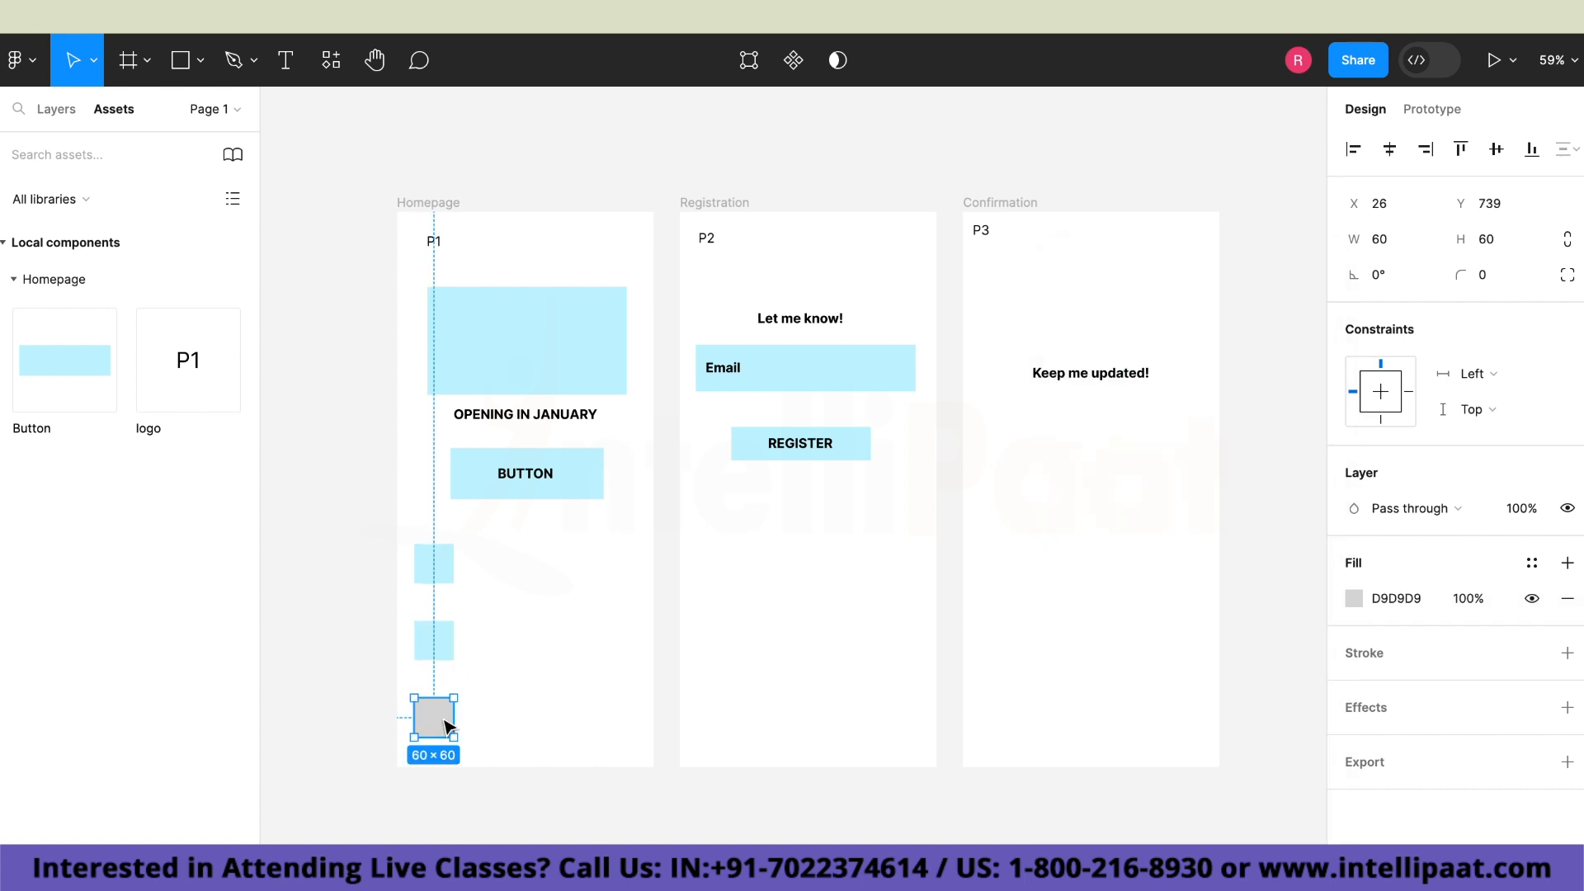
click(1354, 598)
click(1141, 792)
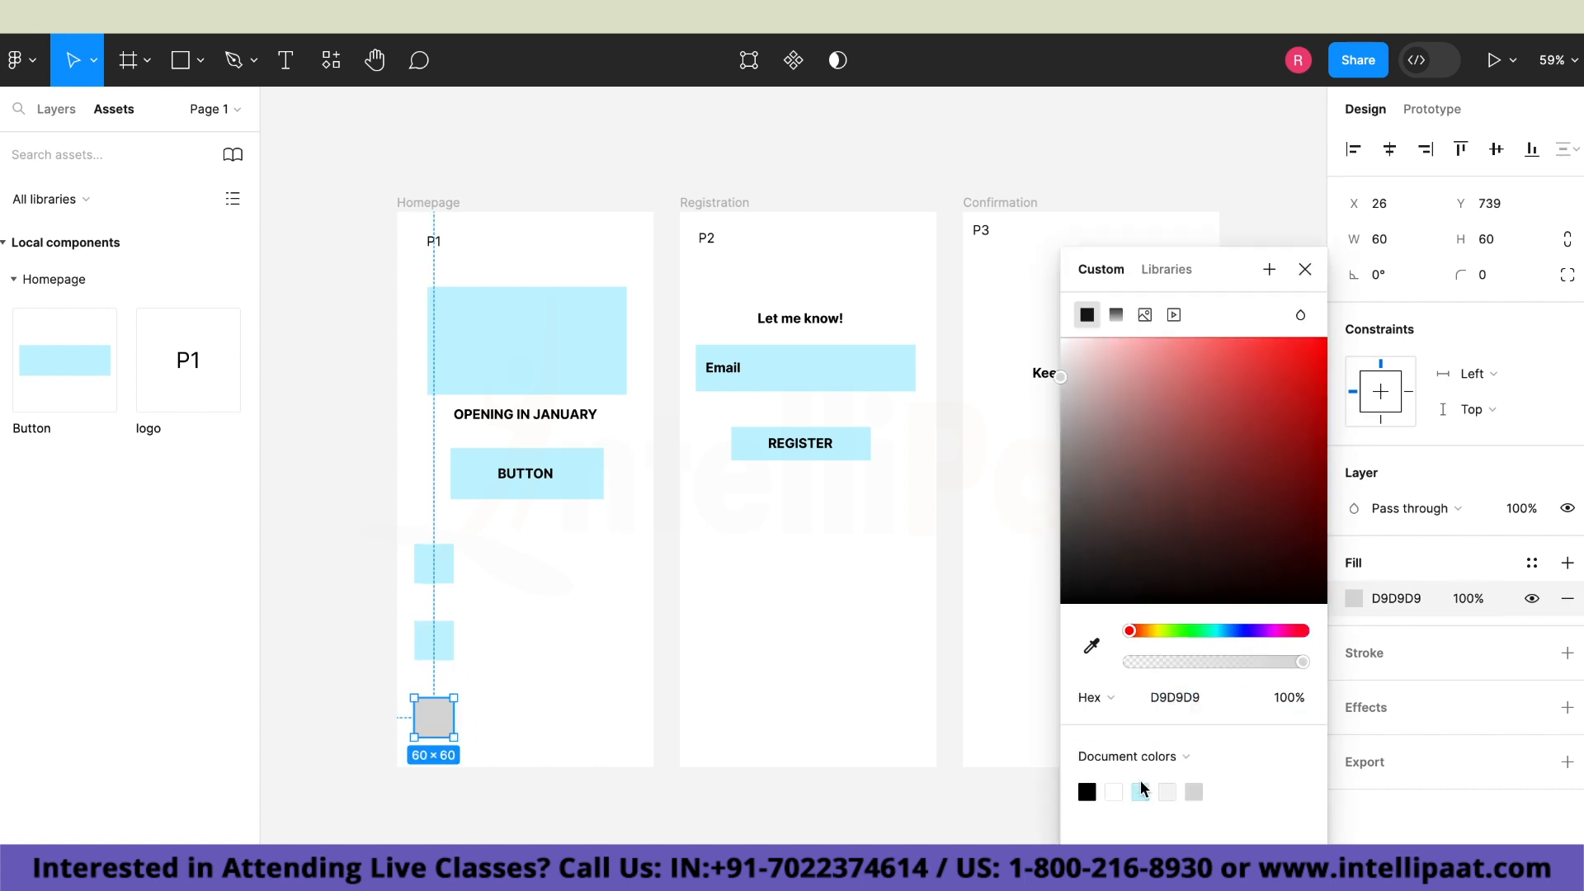
click(1141, 790)
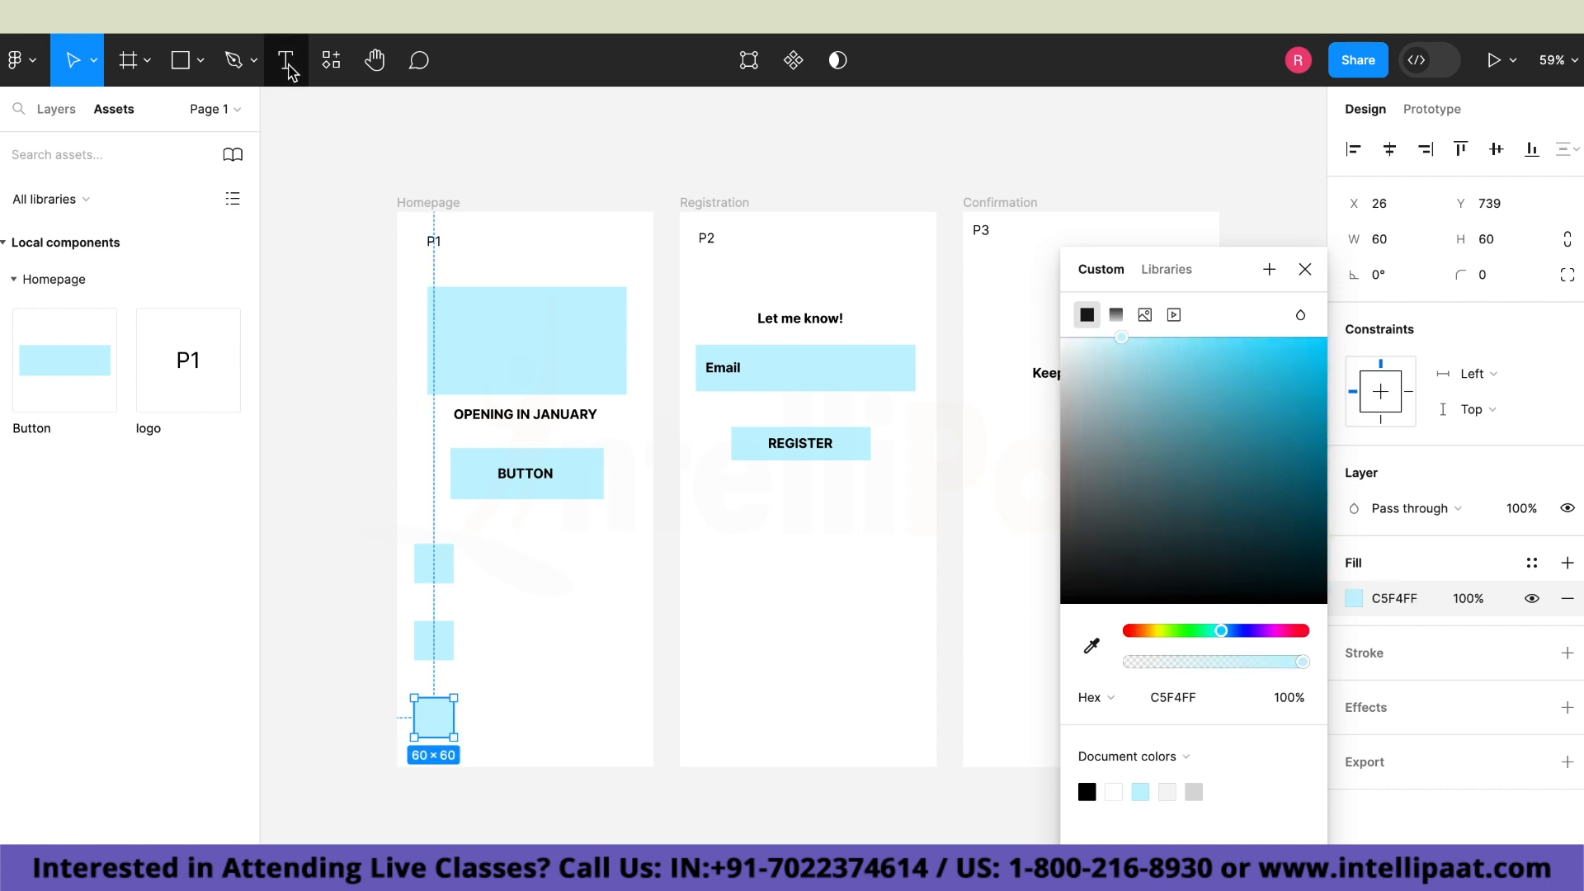
Add the text "BOTTOMLESS COFFEE" beside the uppermost small square on the Homepage, at X 121, Y 532.
click(288, 71)
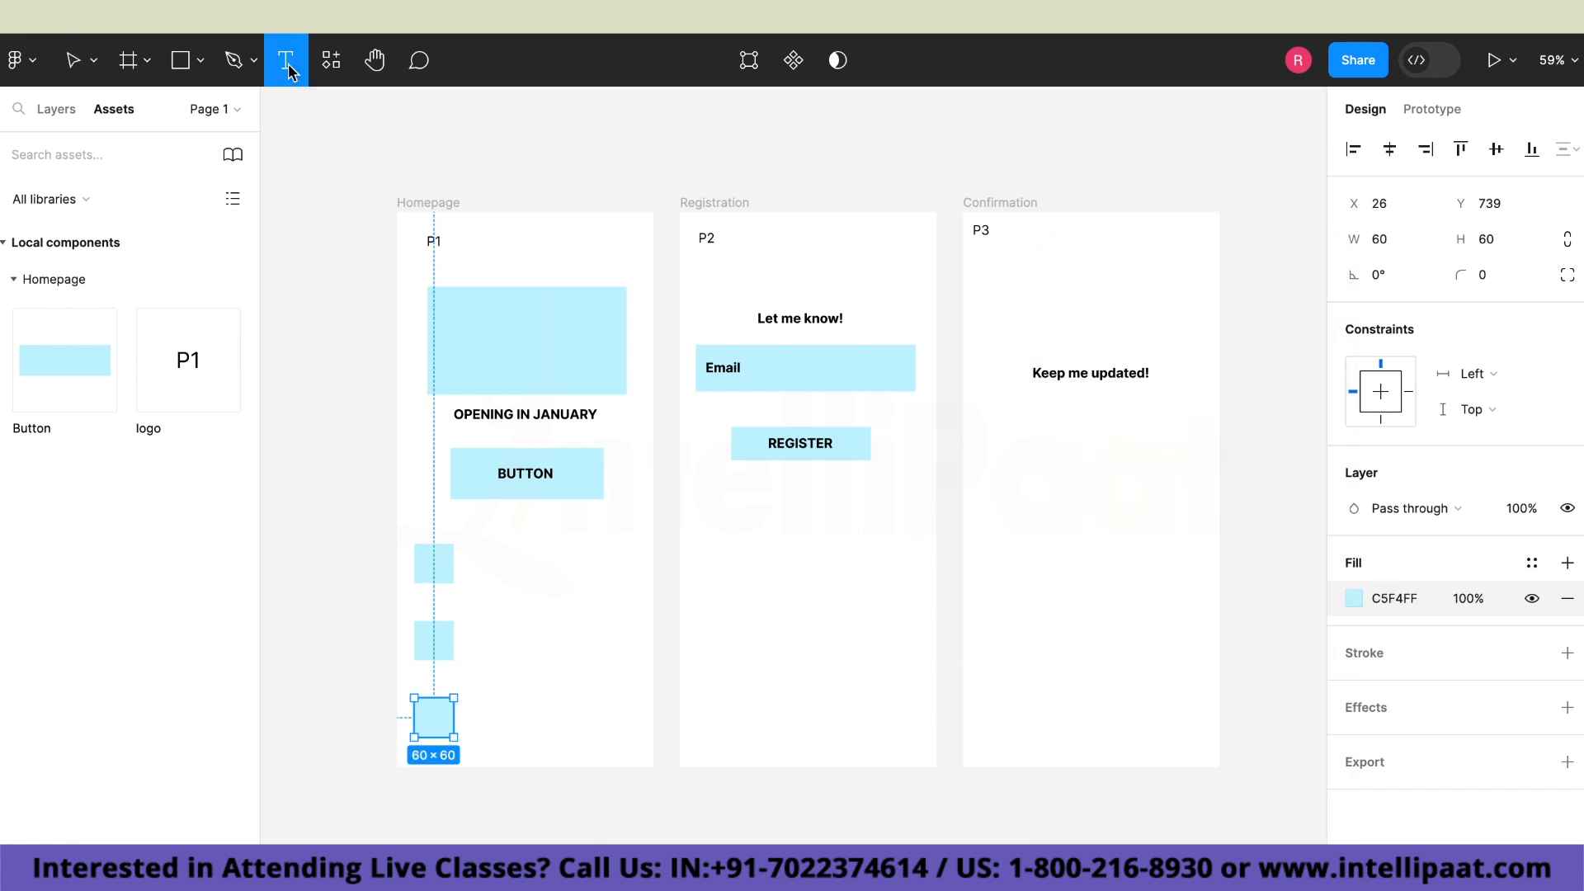
click(477, 564)
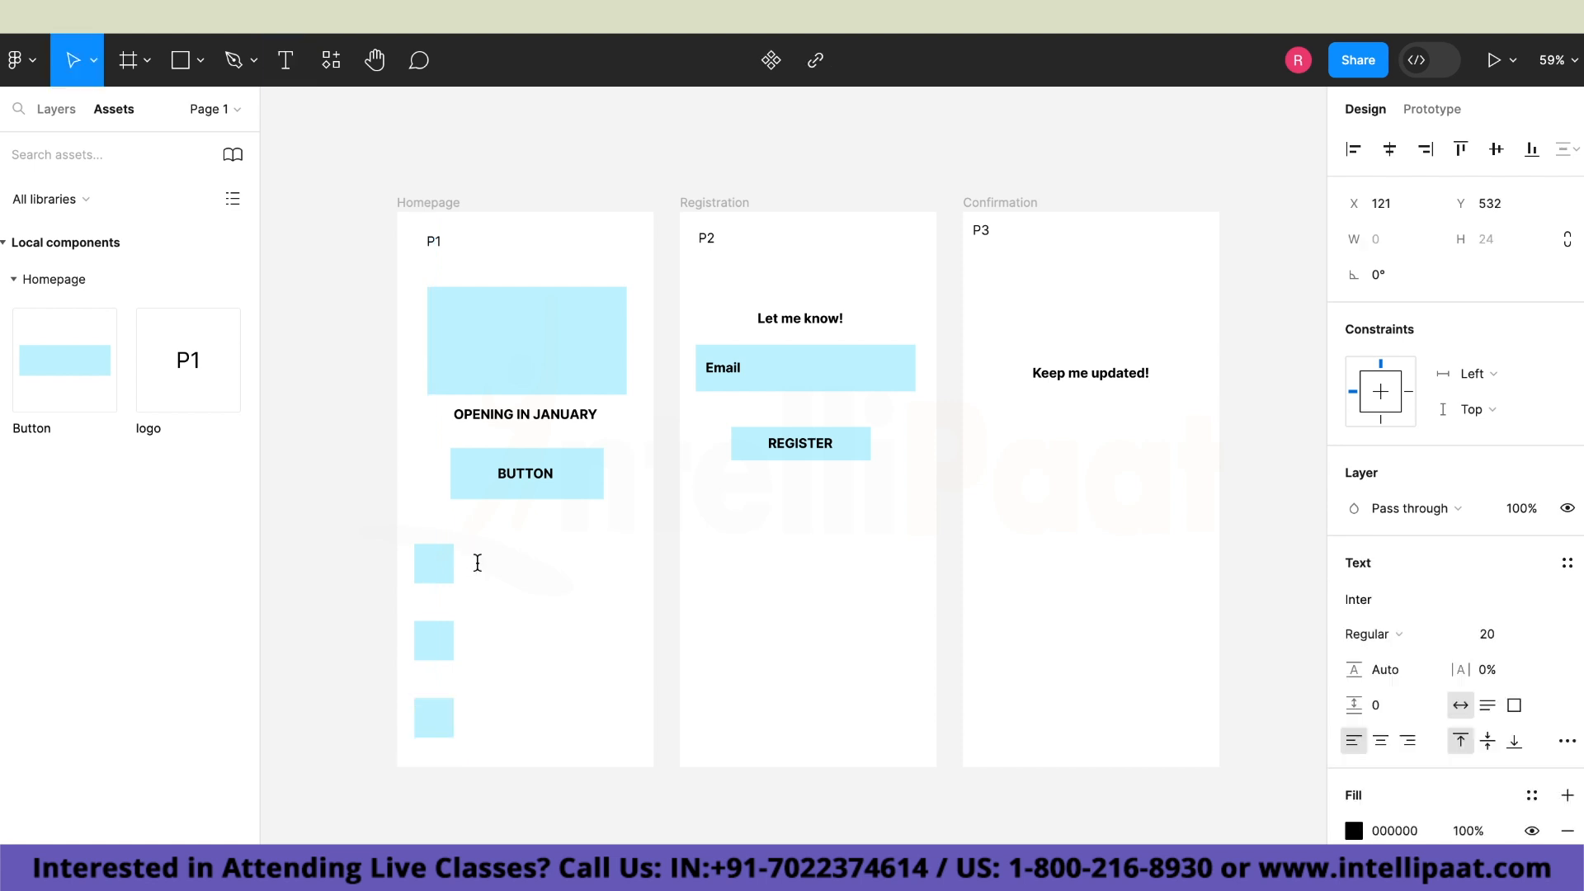
text(BOTTOMLES)
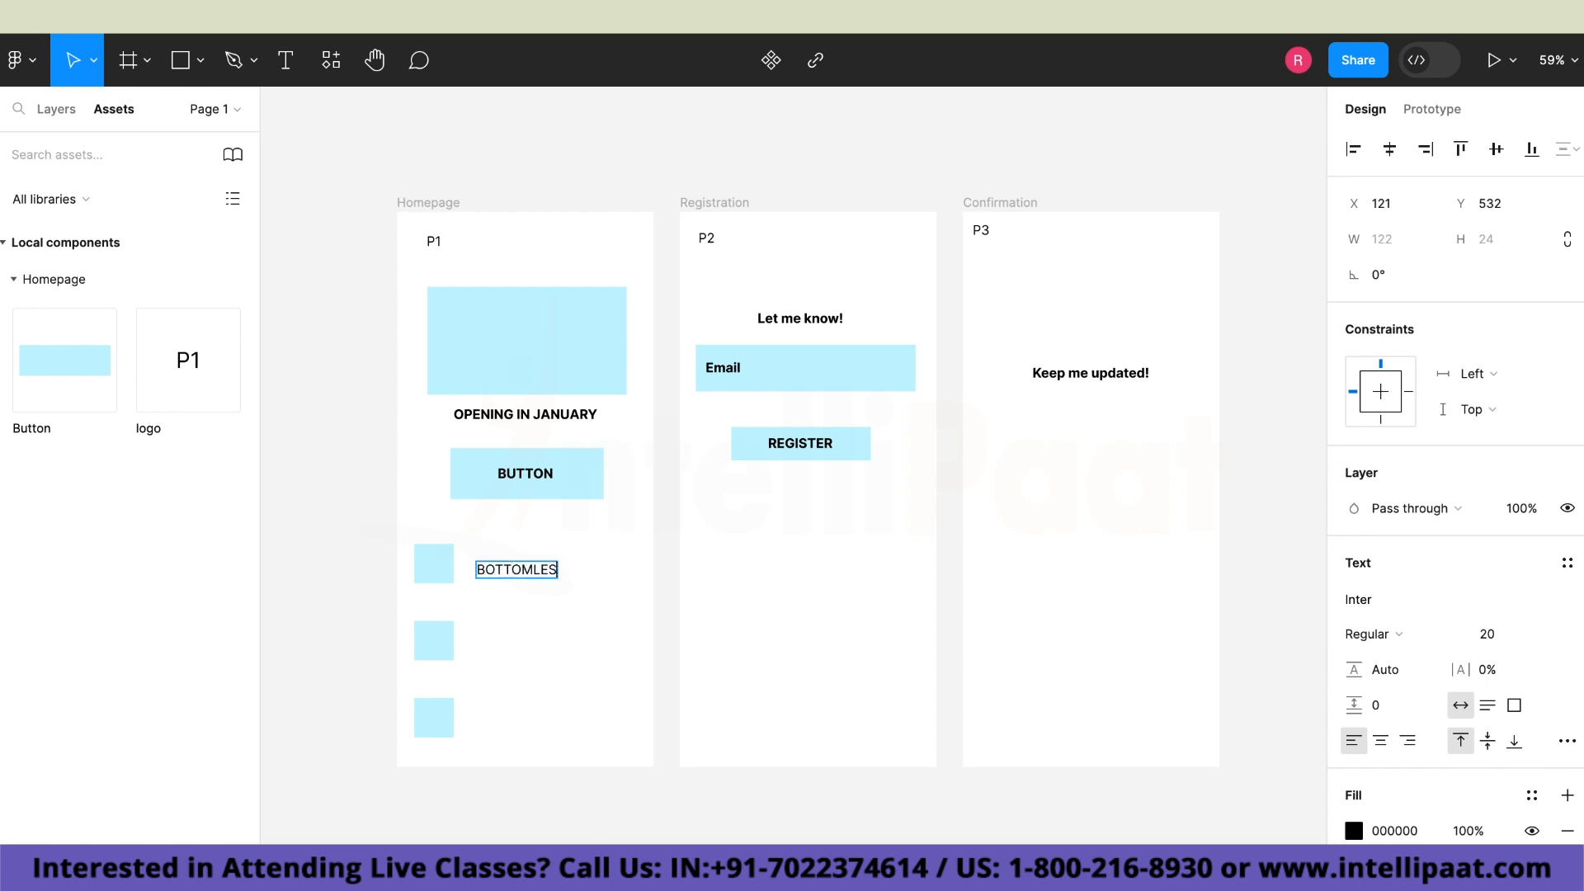
text(S COFFEE)
key(Escape)
Reposition the "BOTTOMLESS COFFEE" text so it is vertically centred beside the uppermost small square.
drag(594, 574, 593, 640)
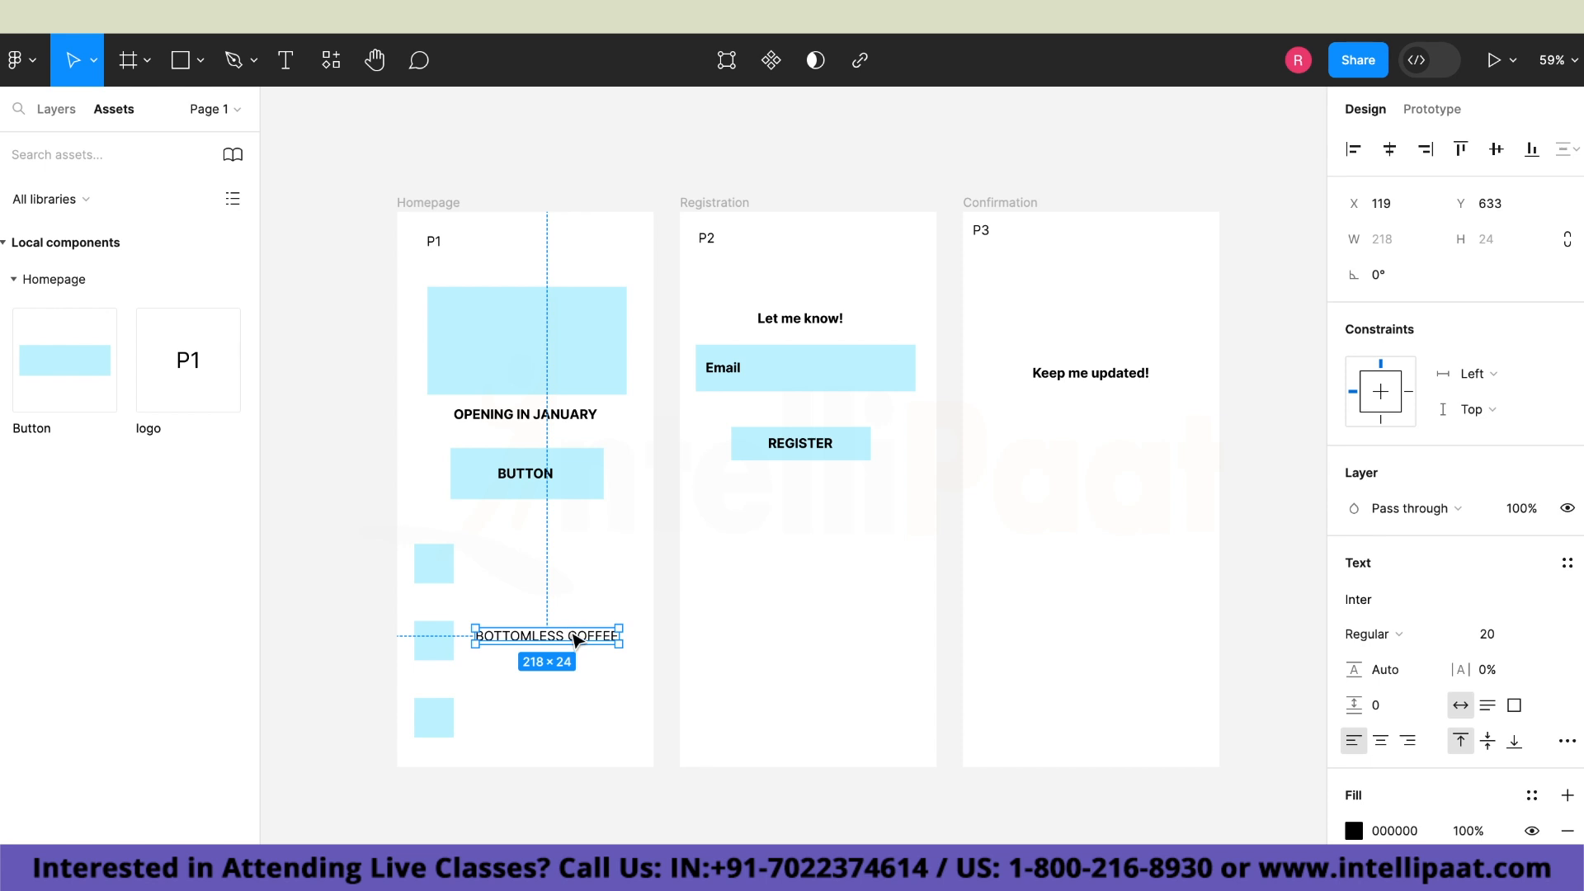
double_click(572, 633)
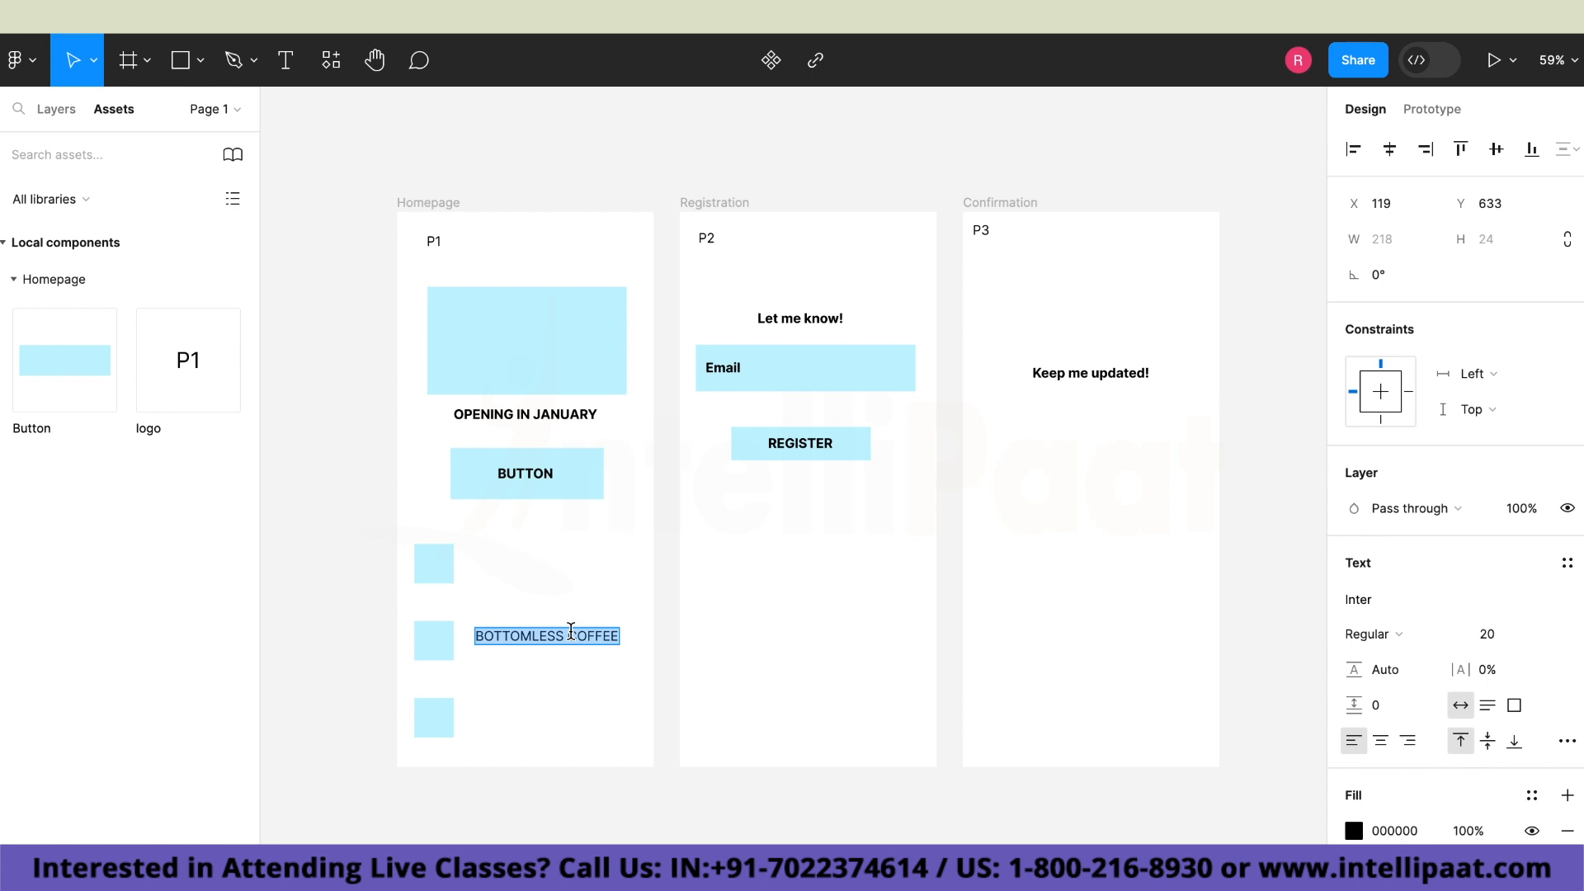
click(584, 640)
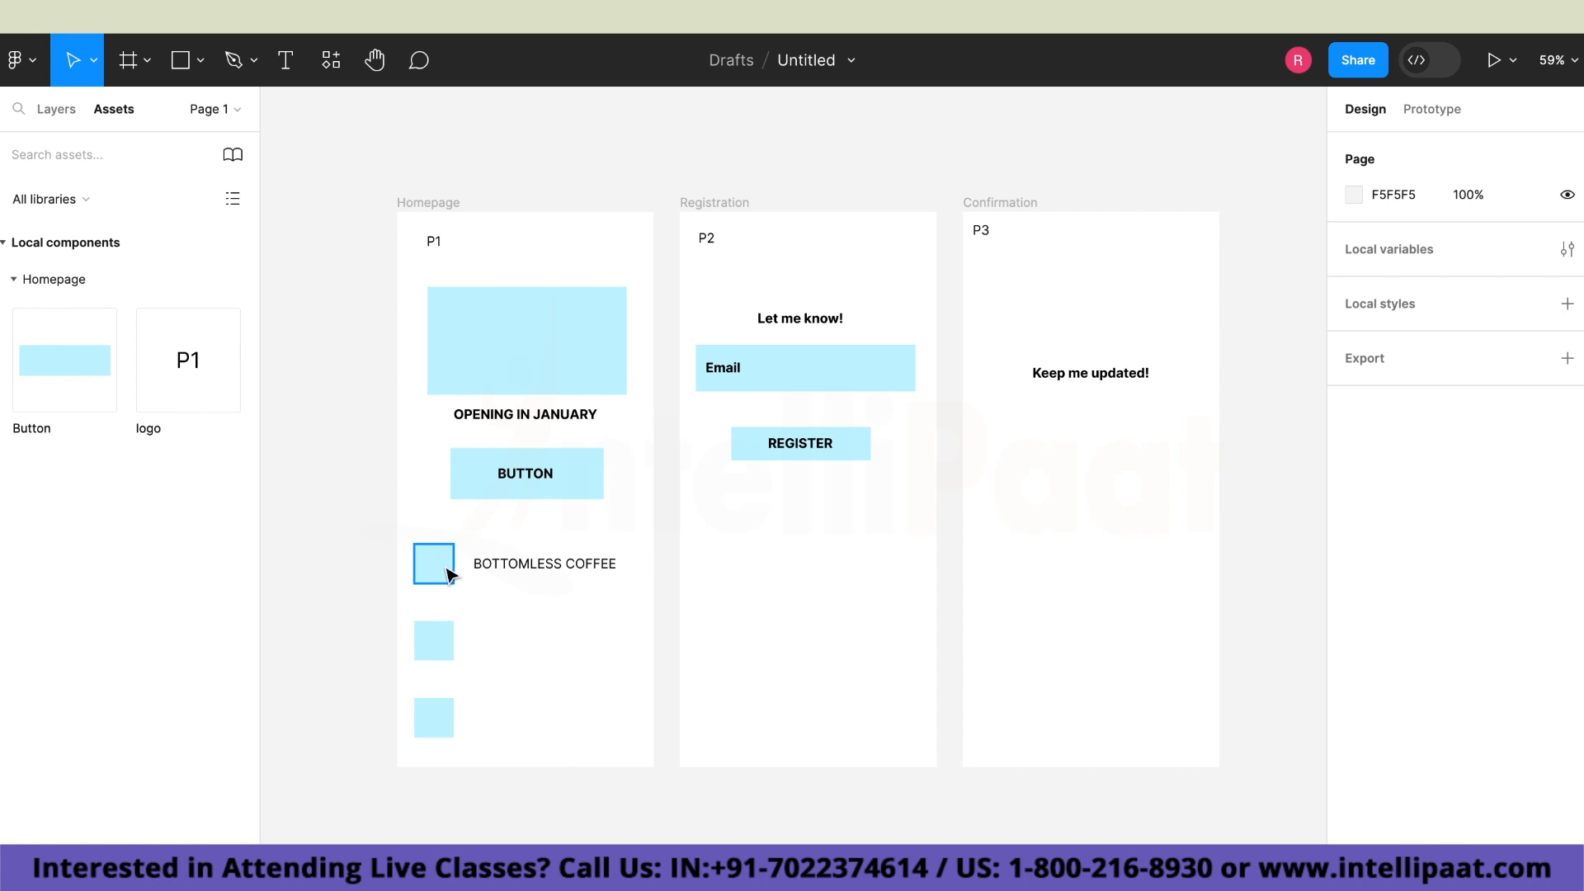
Group the uppermost small square with the "BOTTOMLESS COFFEE" text and move the group to X 26, Y 500.
drag(399, 522, 646, 609)
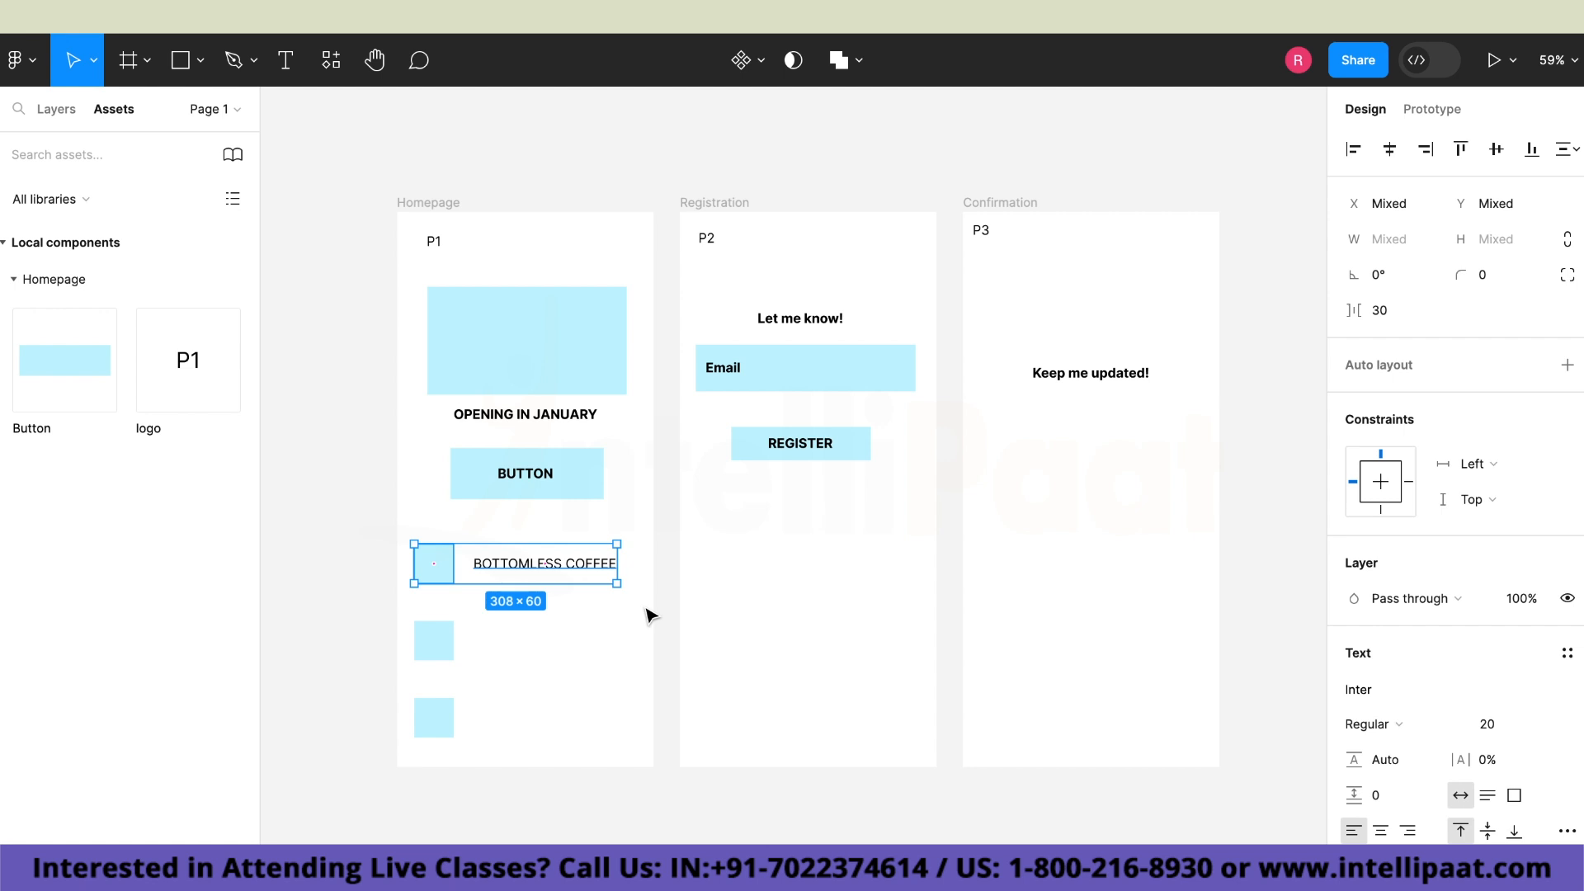
click(24, 61)
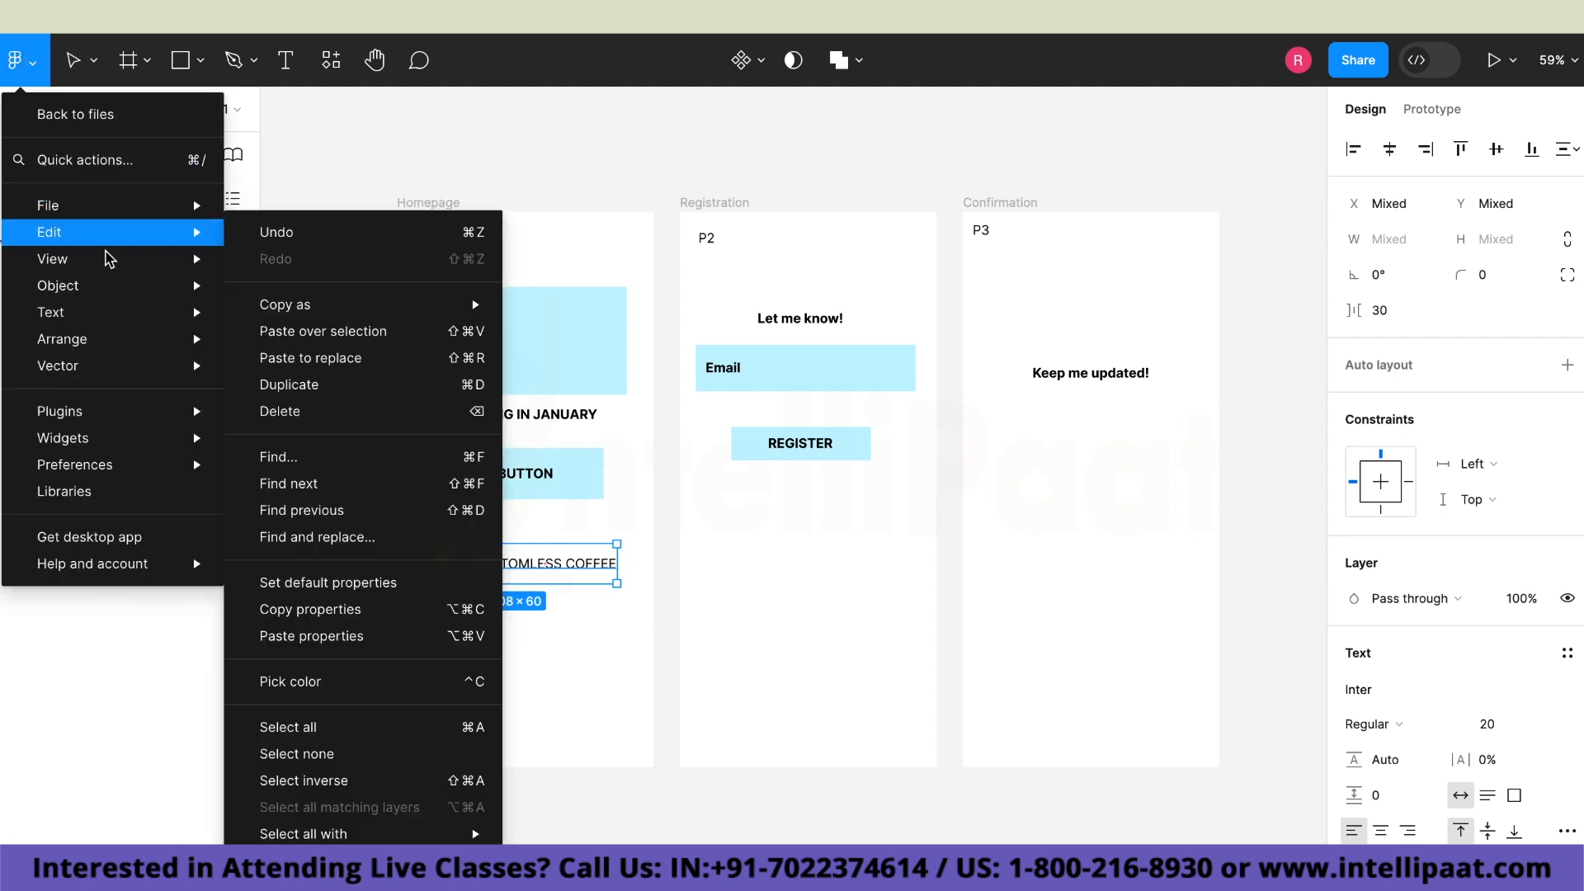
mouse_move(119, 287)
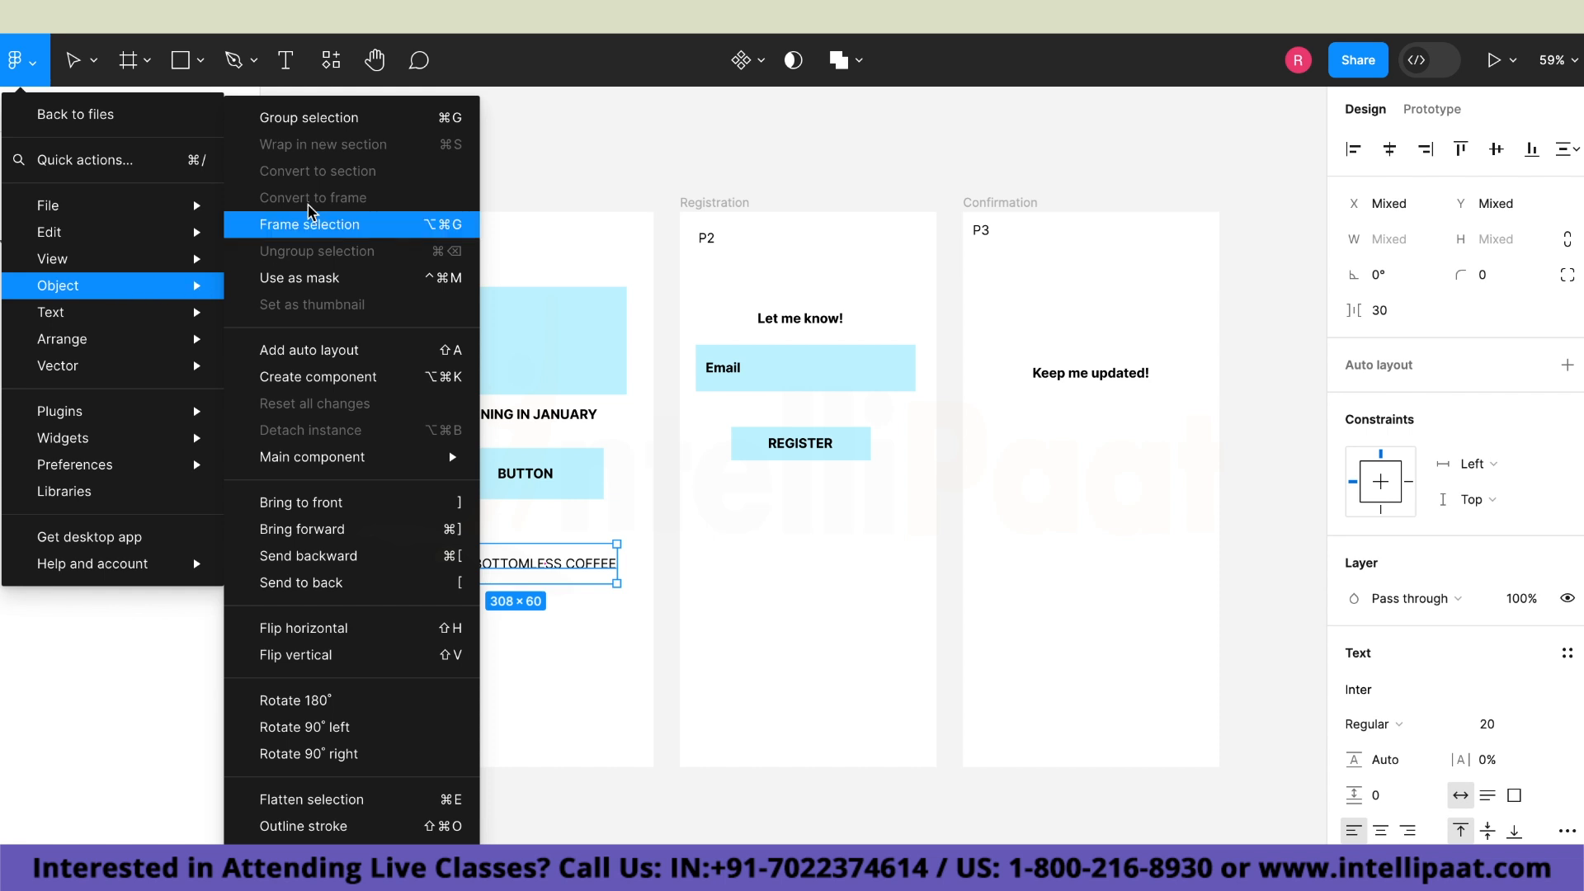
click(302, 122)
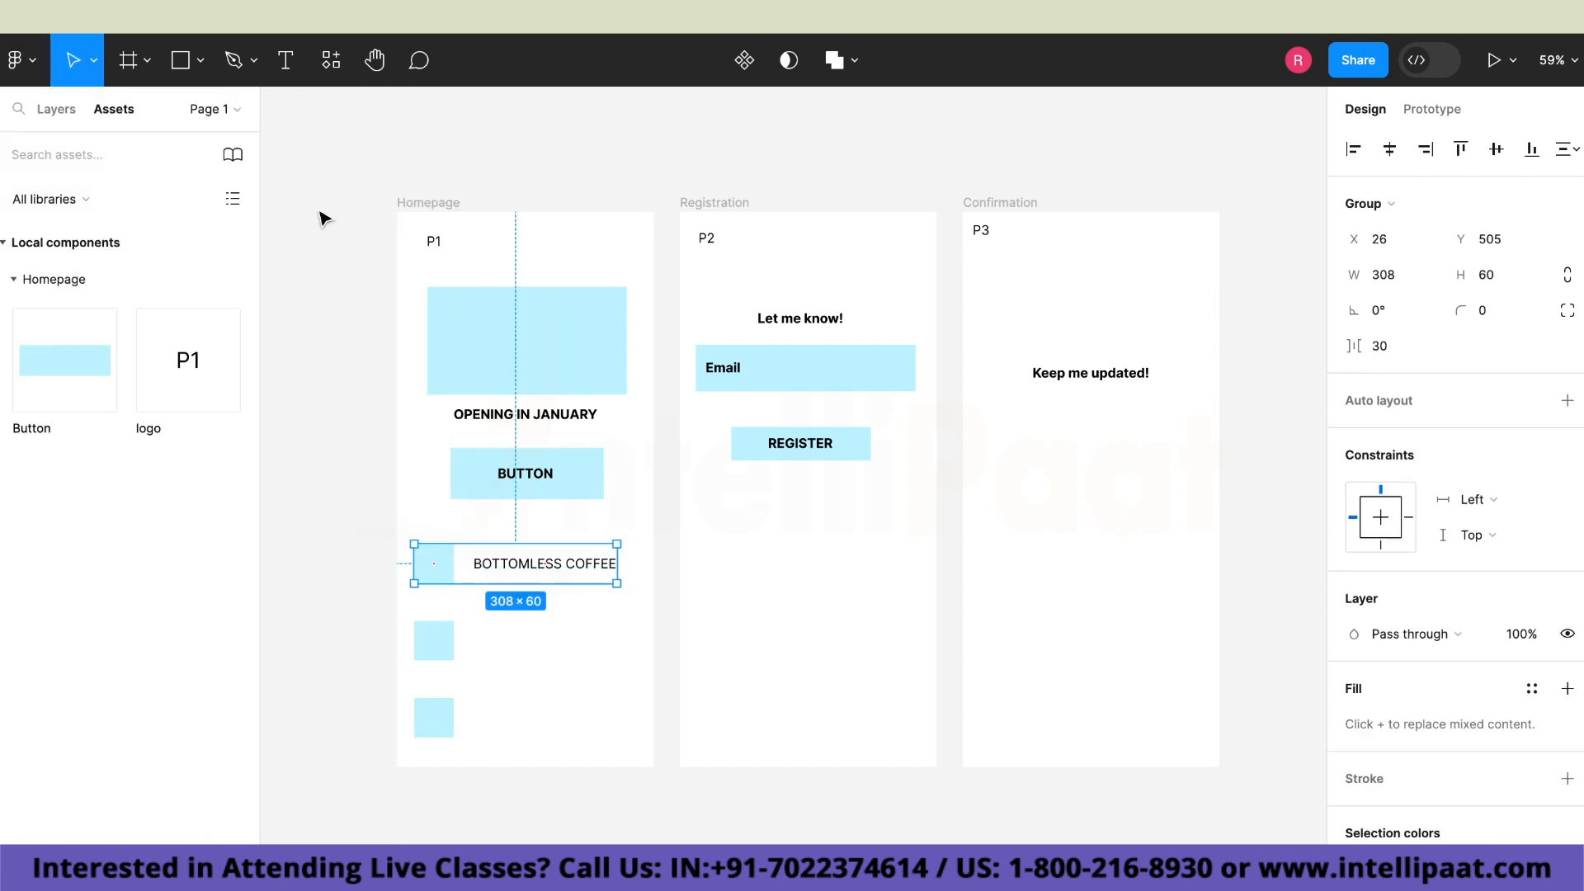
mouse_move(484, 575)
mouse_down()
mouse_move(429, 552)
mouse_move(530, 583)
mouse_move(499, 574)
mouse_up()
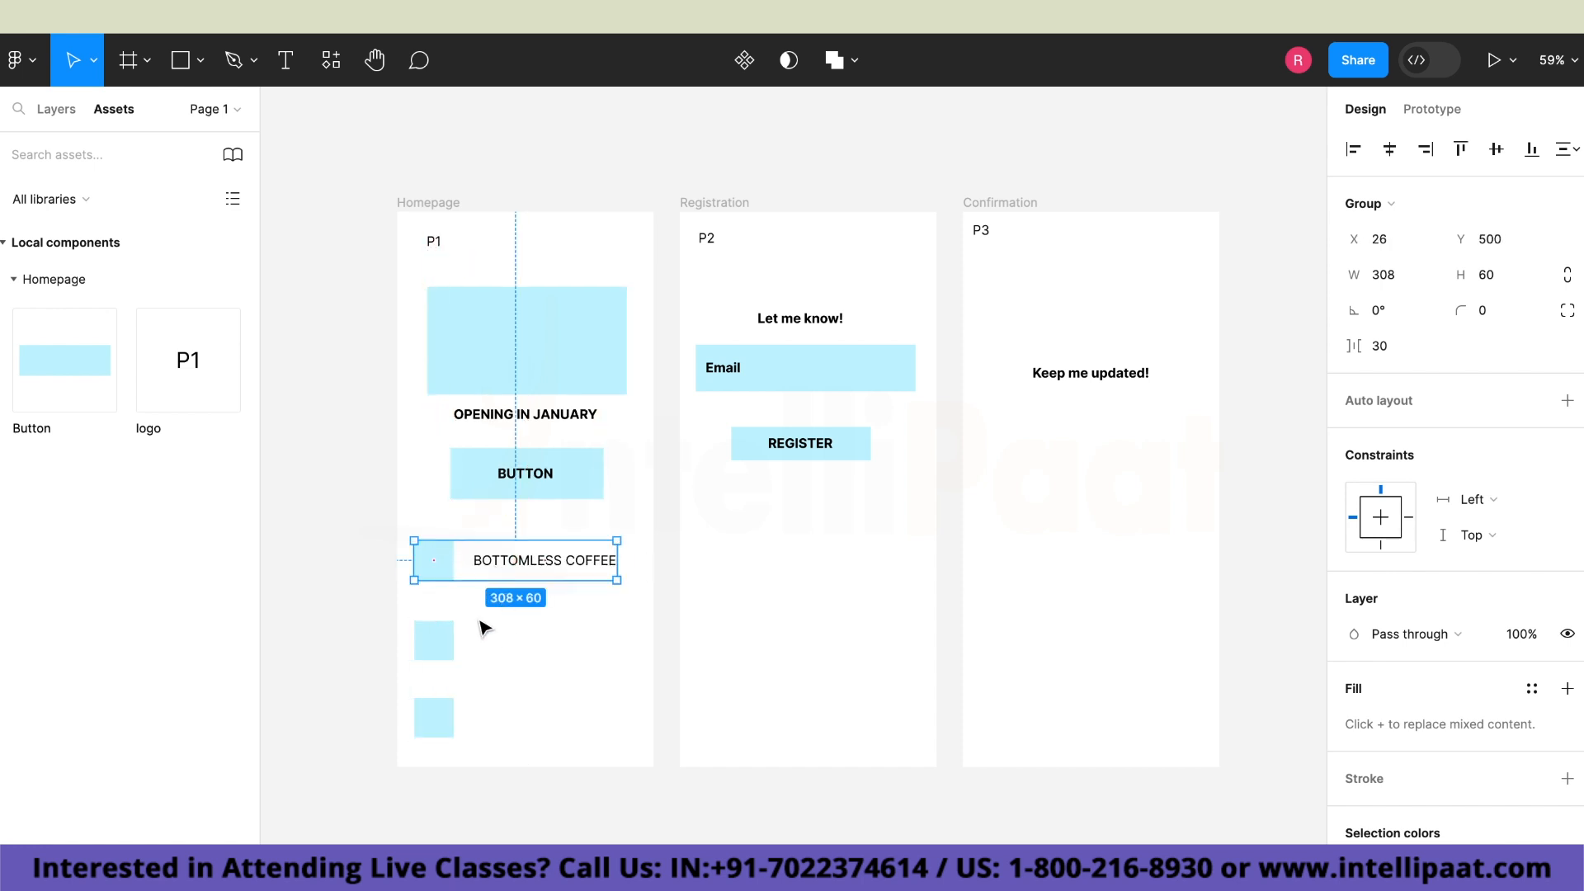
click(389, 501)
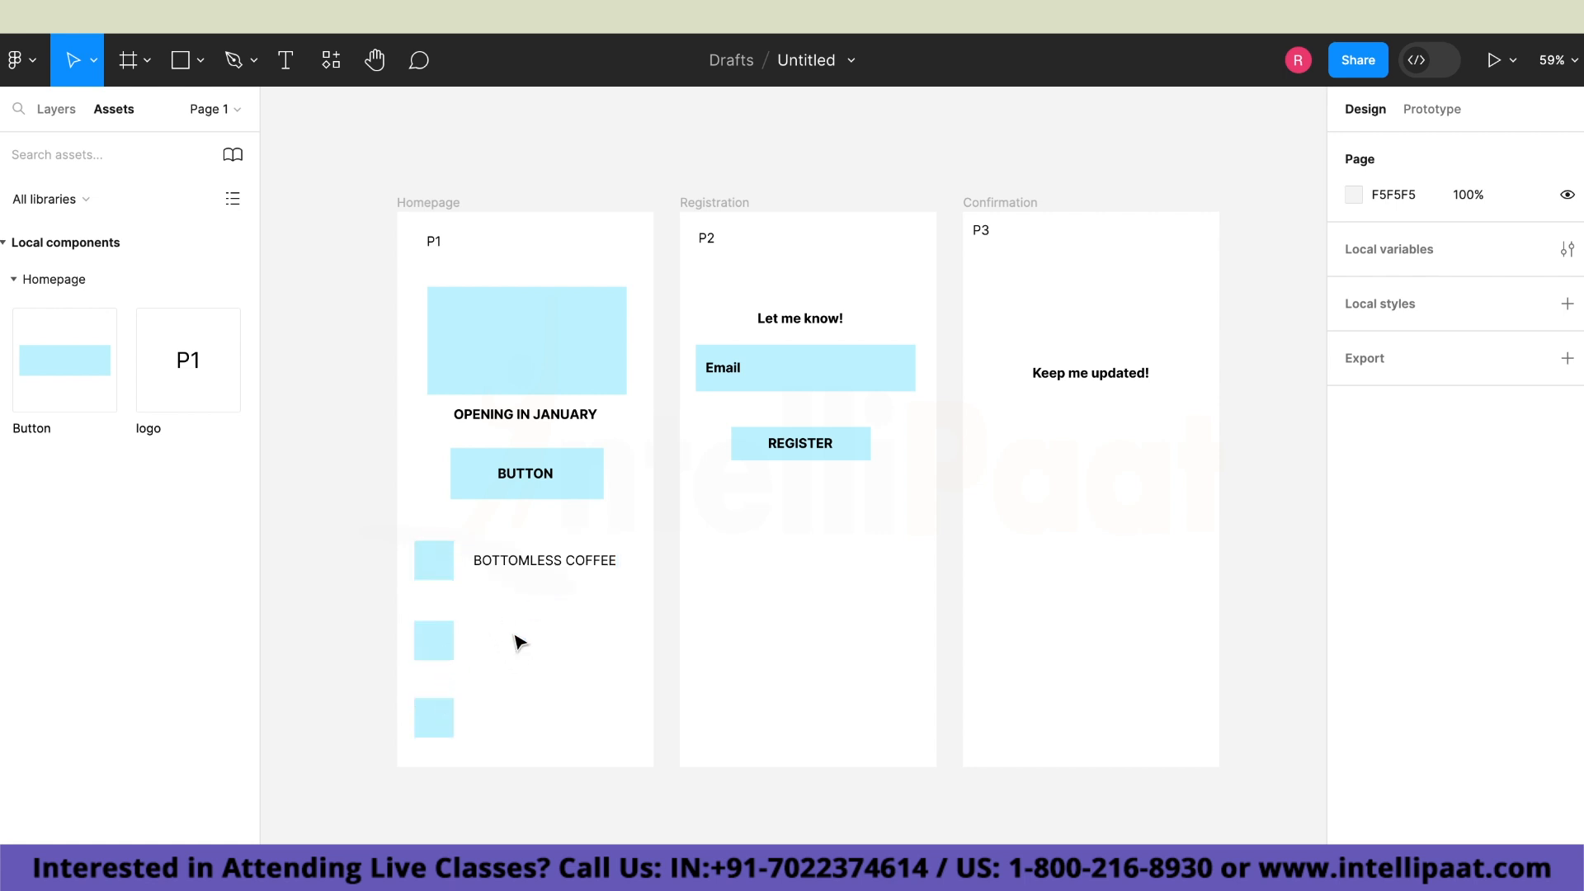
Add the text "24/7" beside the middle small square on the Homepage, at X 132, Y 645.
click(286, 59)
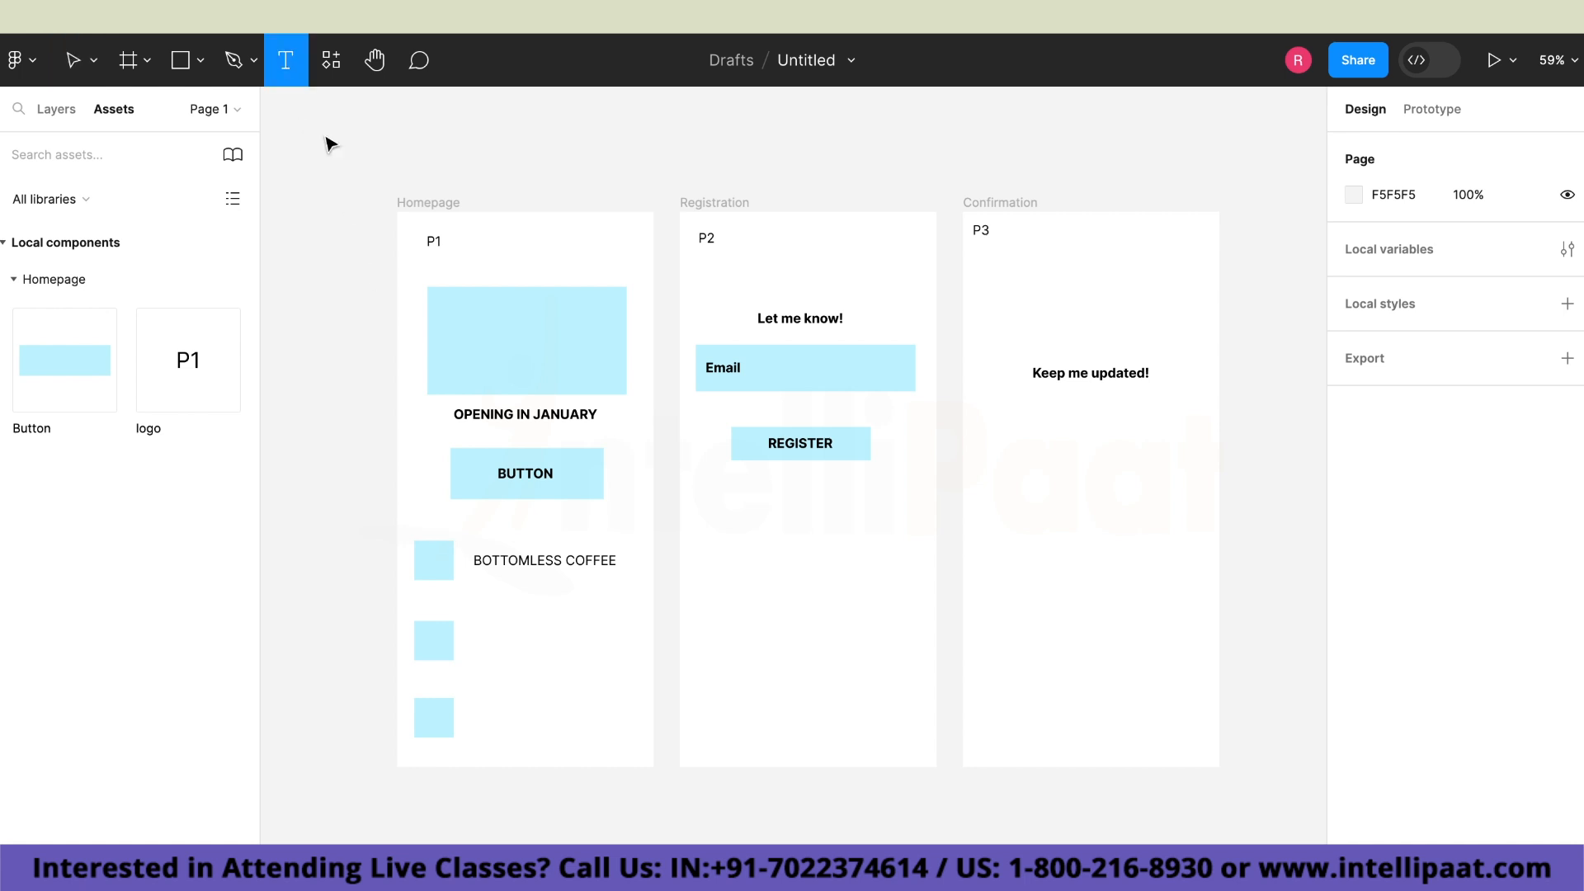
click(485, 635)
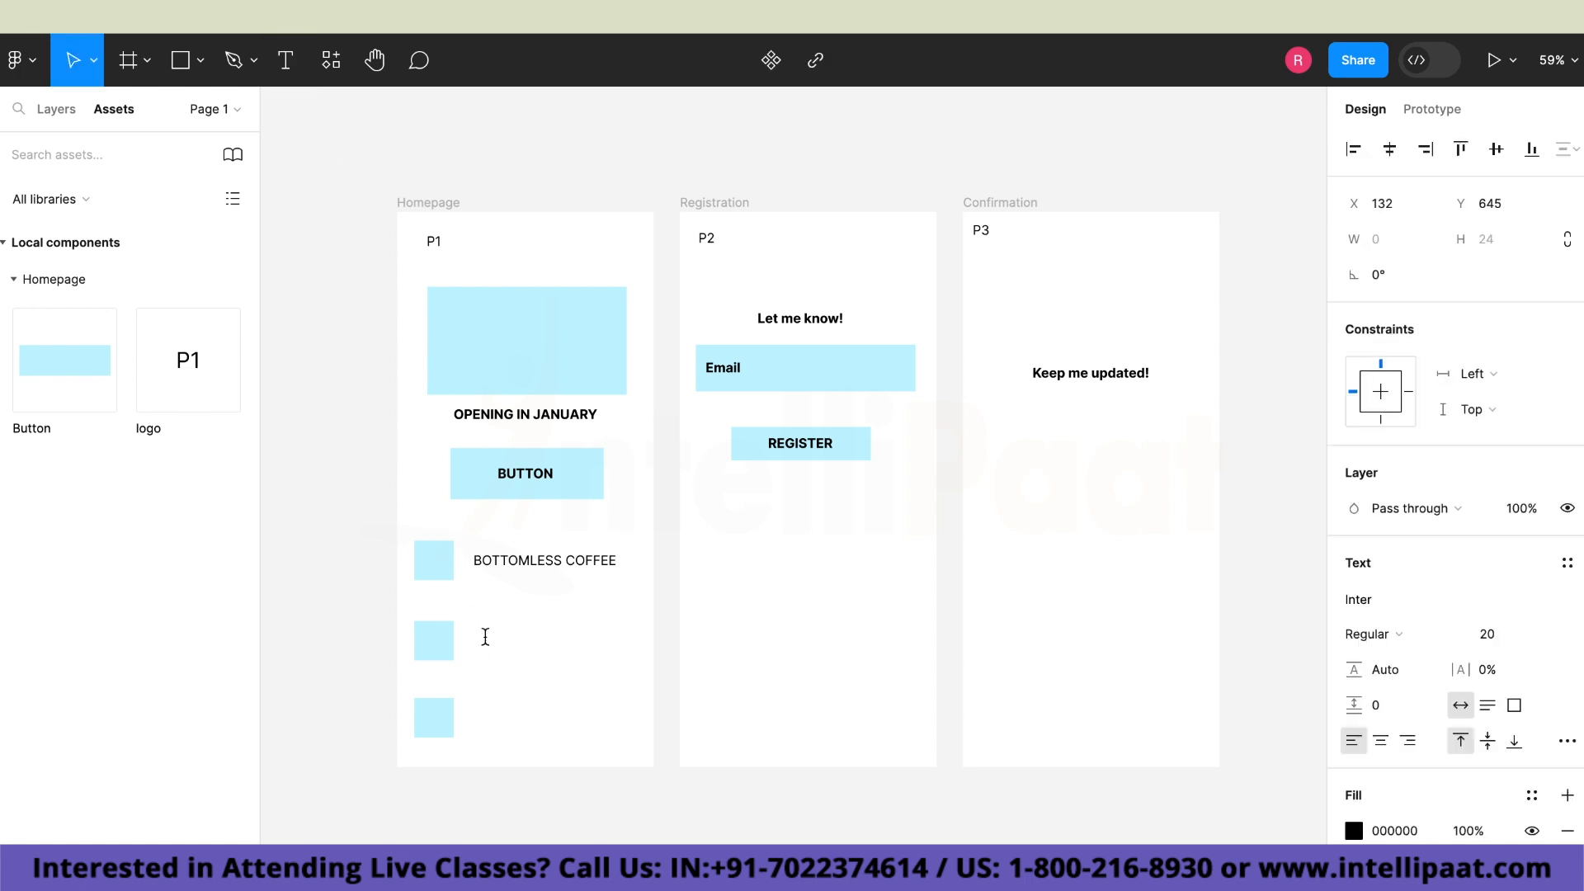
text(24/7)
Add the text "PET FRIENDLY" beside the lowest small square on the Homepage, at X 134, Y 765.
click(285, 62)
click(486, 714)
text(PET FRIEND)
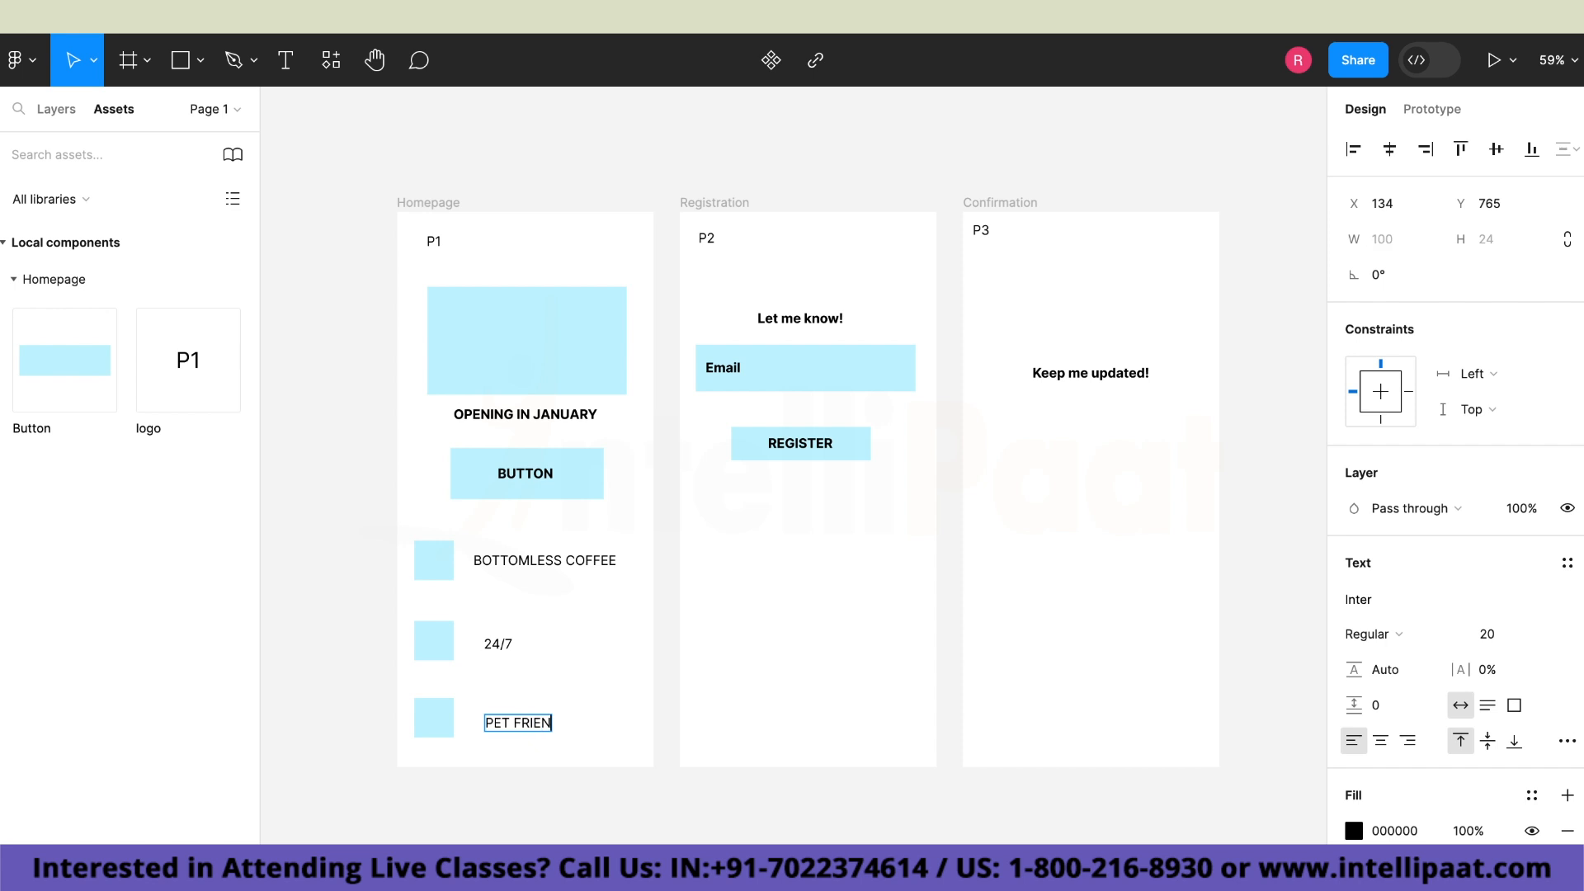
text(LY)
key(Escape)
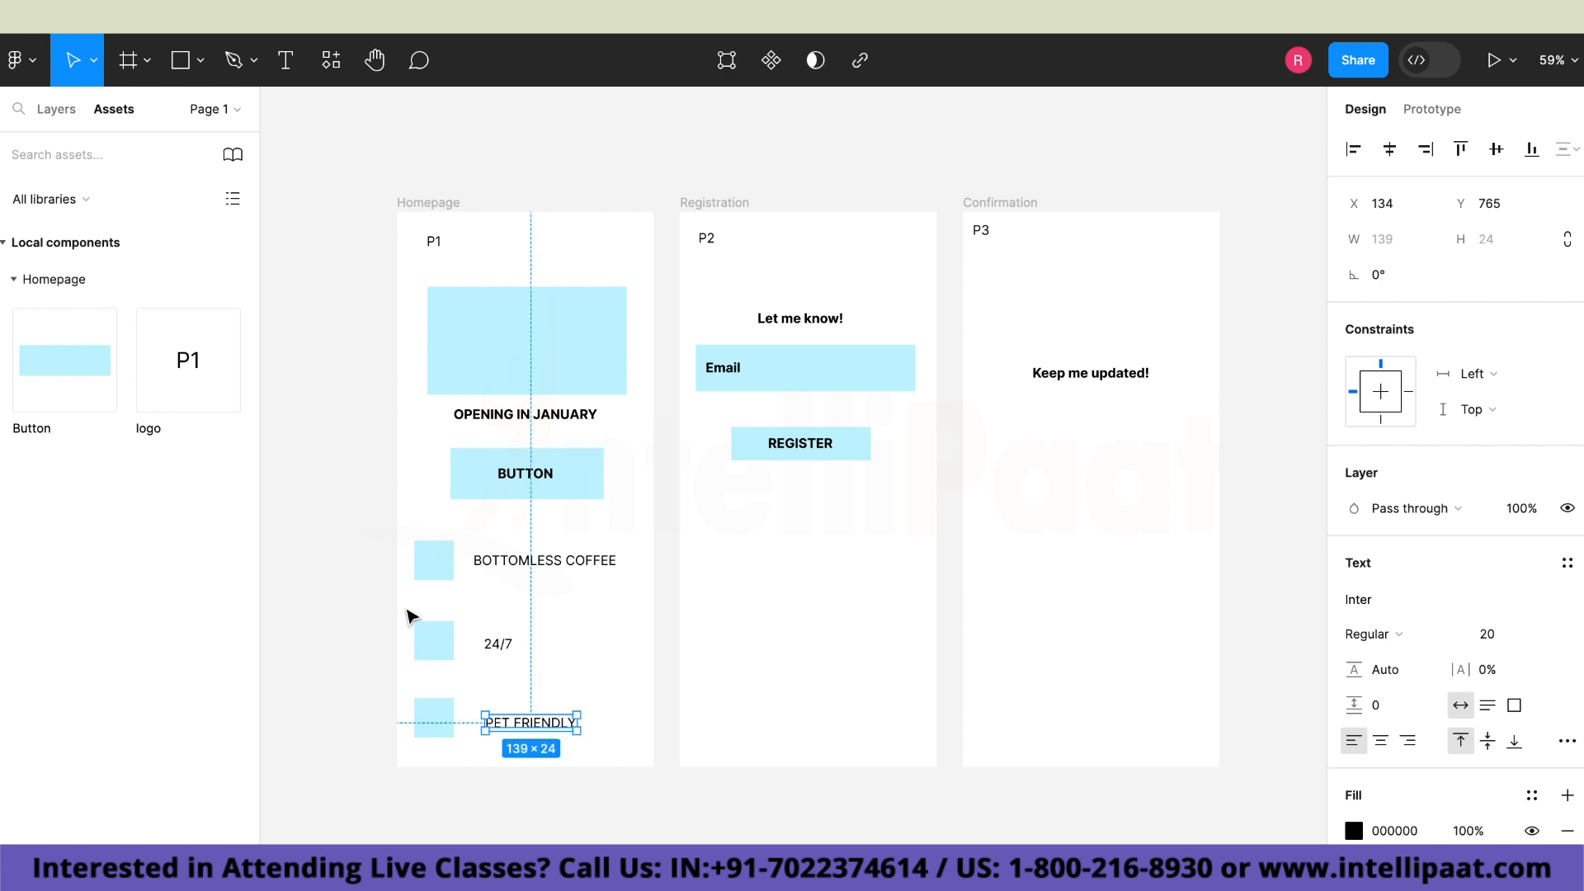
Group the middle small square on the Homepage with the "24/7" text.
click(410, 614)
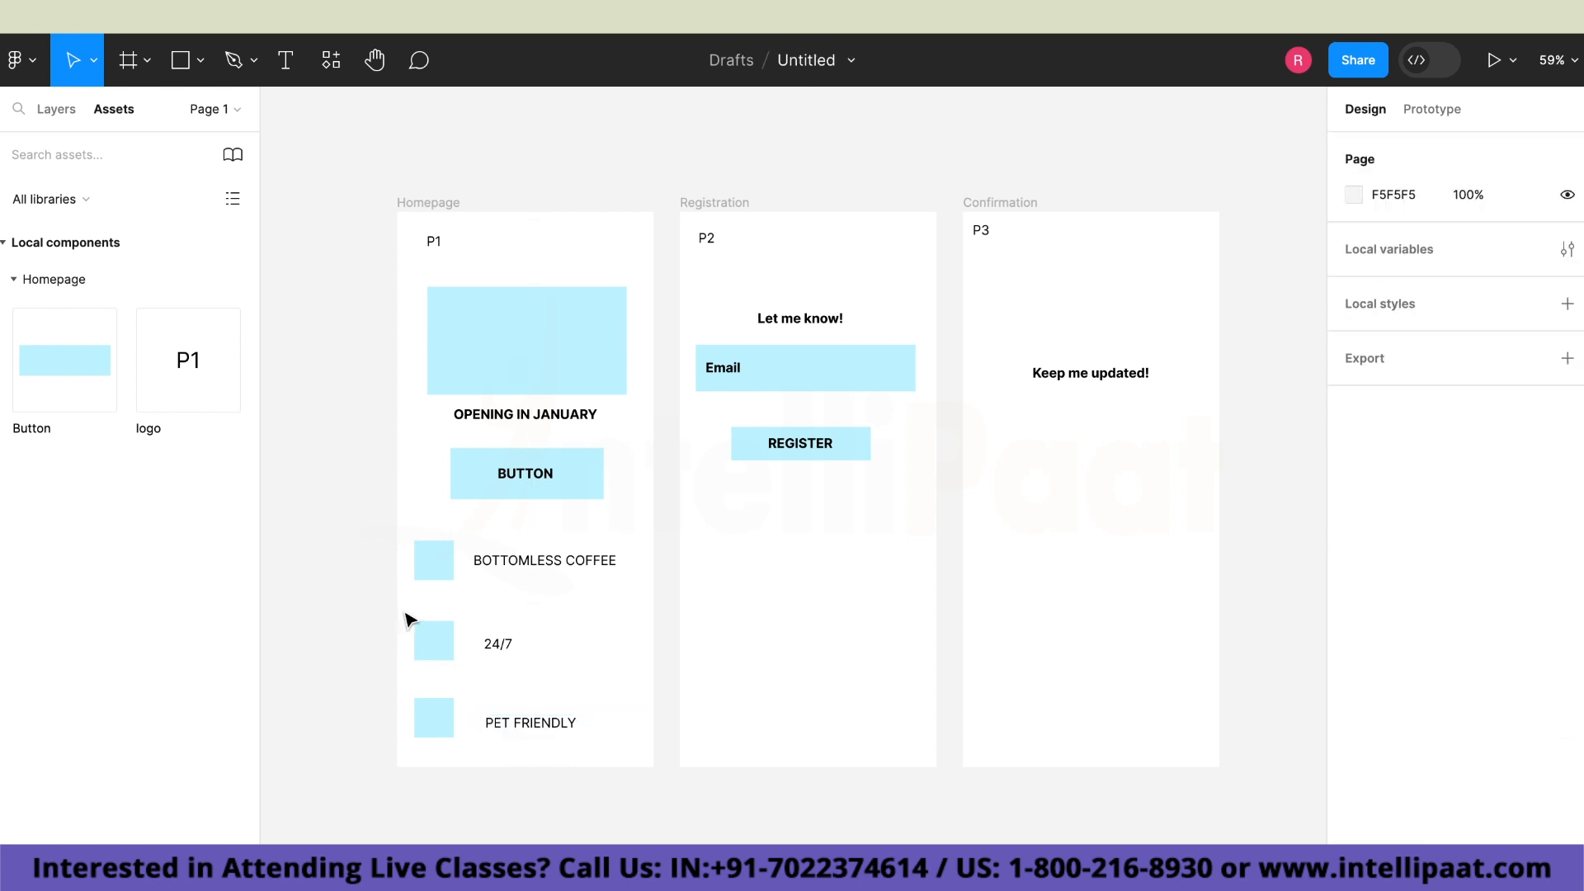
drag(537, 664, 633, 689)
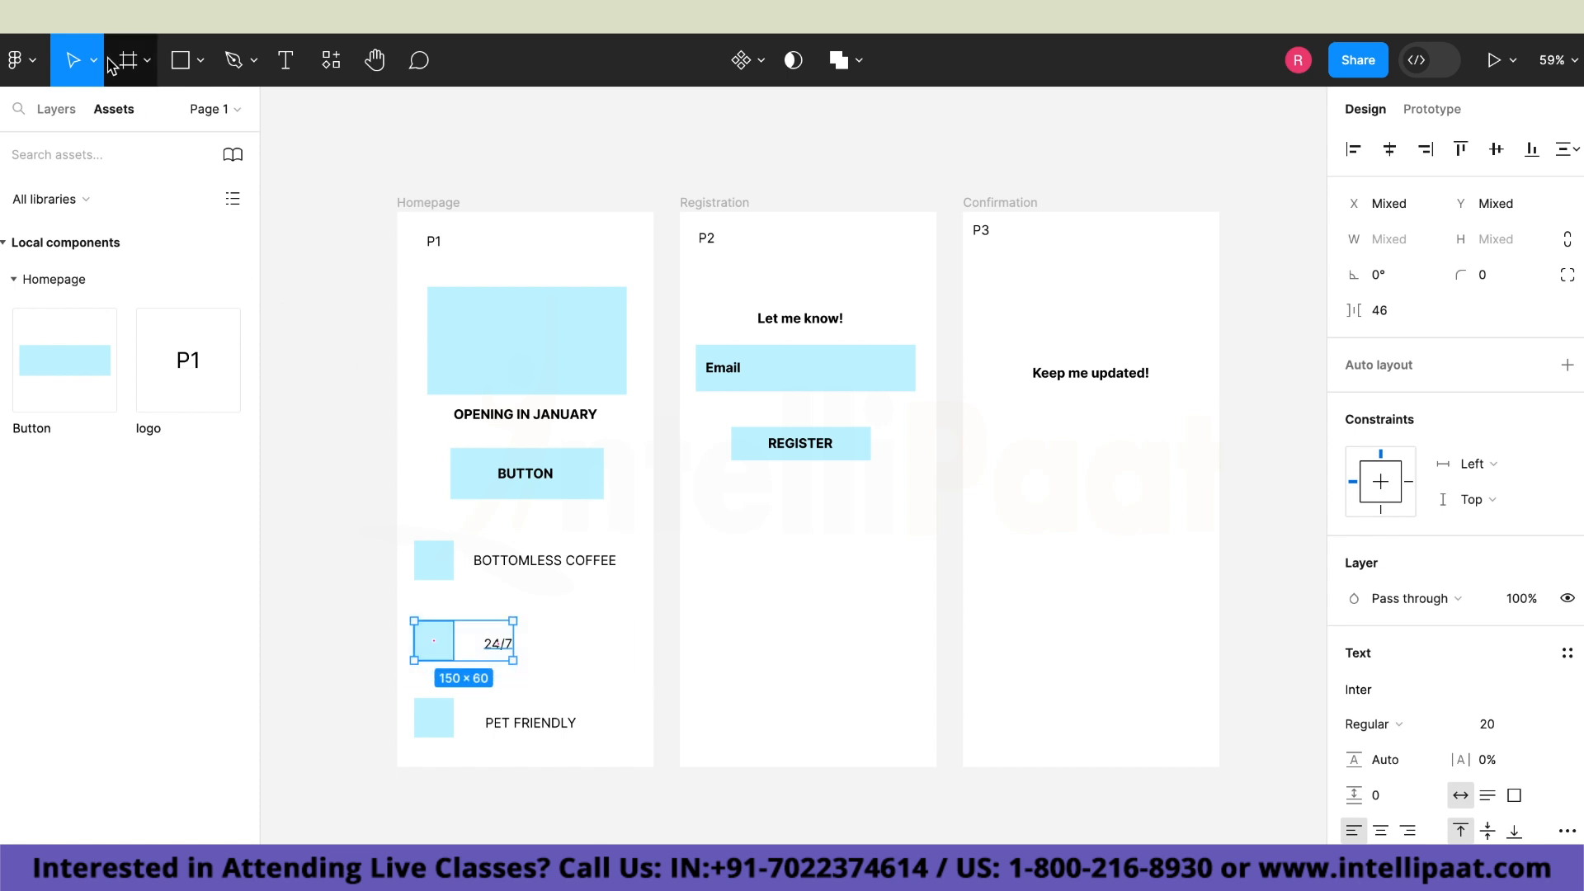
click(39, 73)
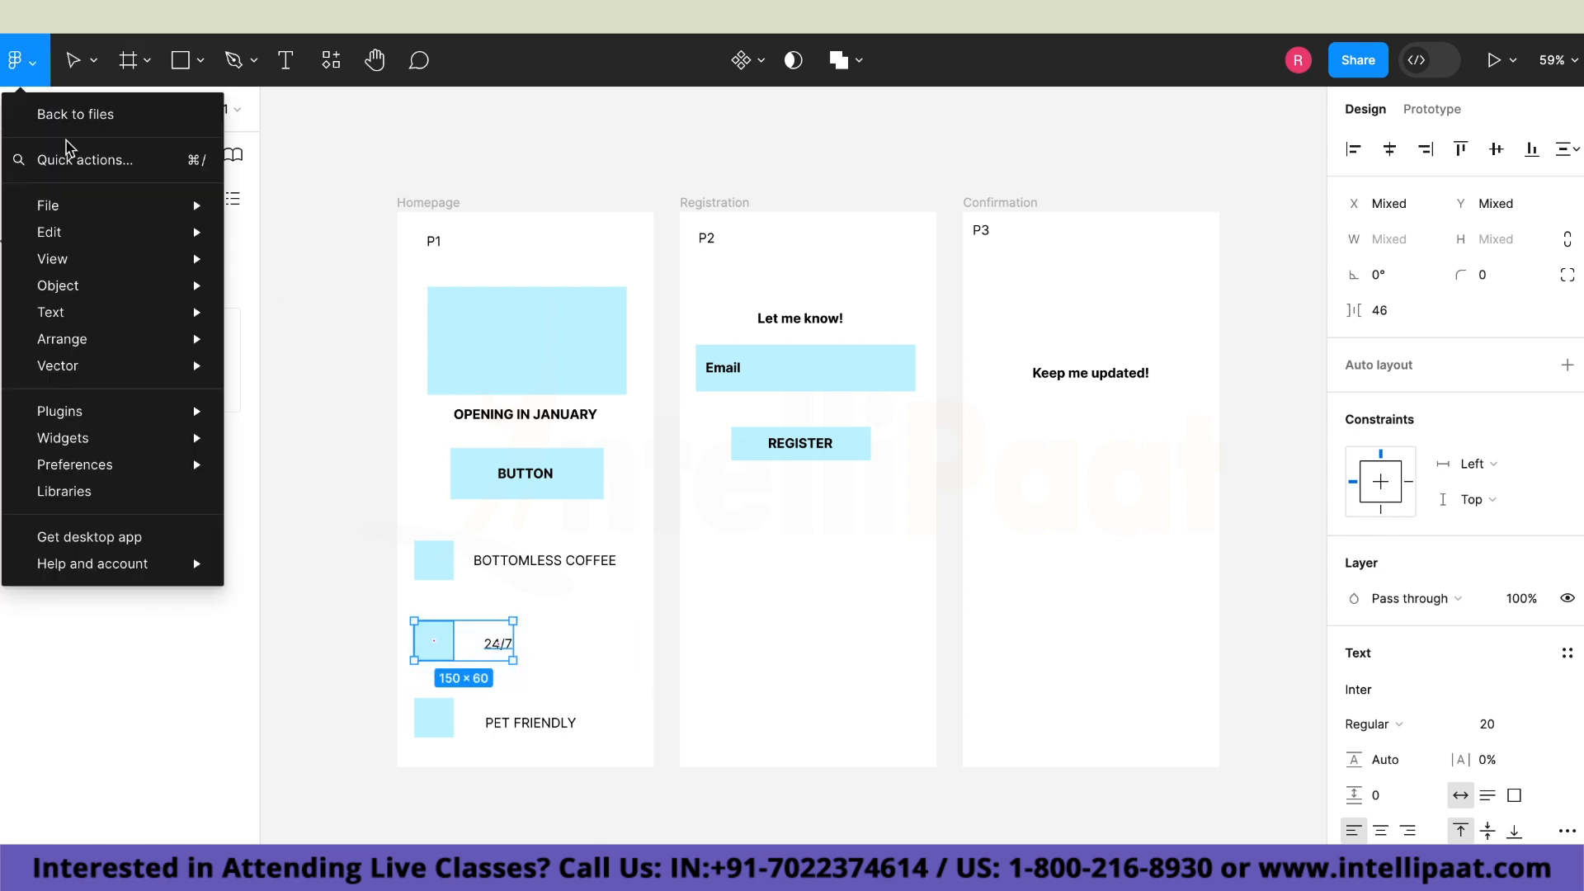
mouse_move(158, 298)
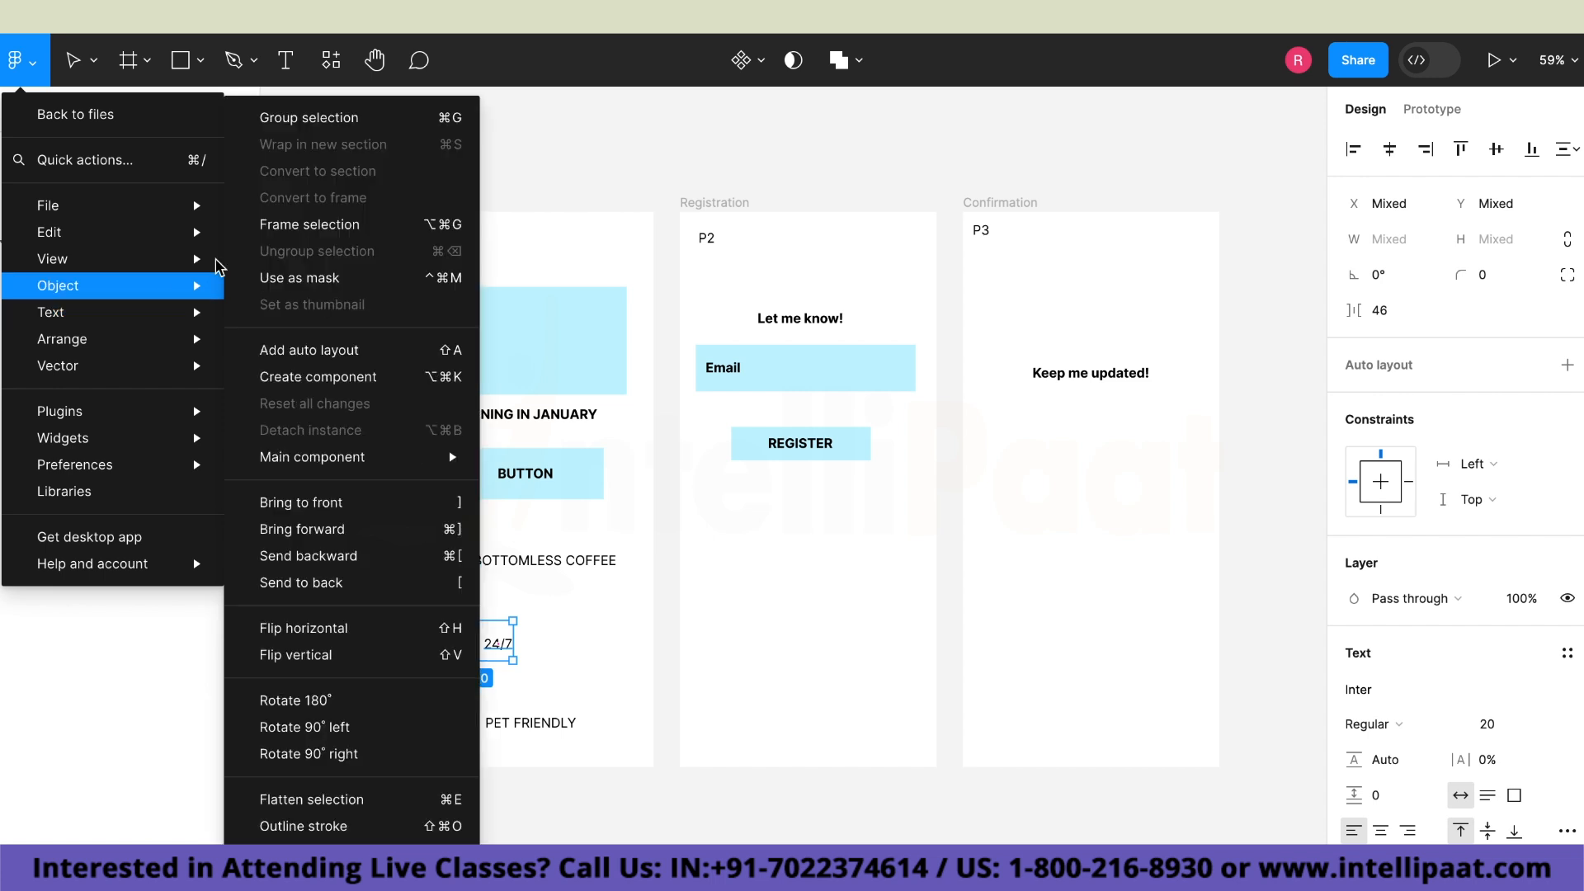
click(330, 124)
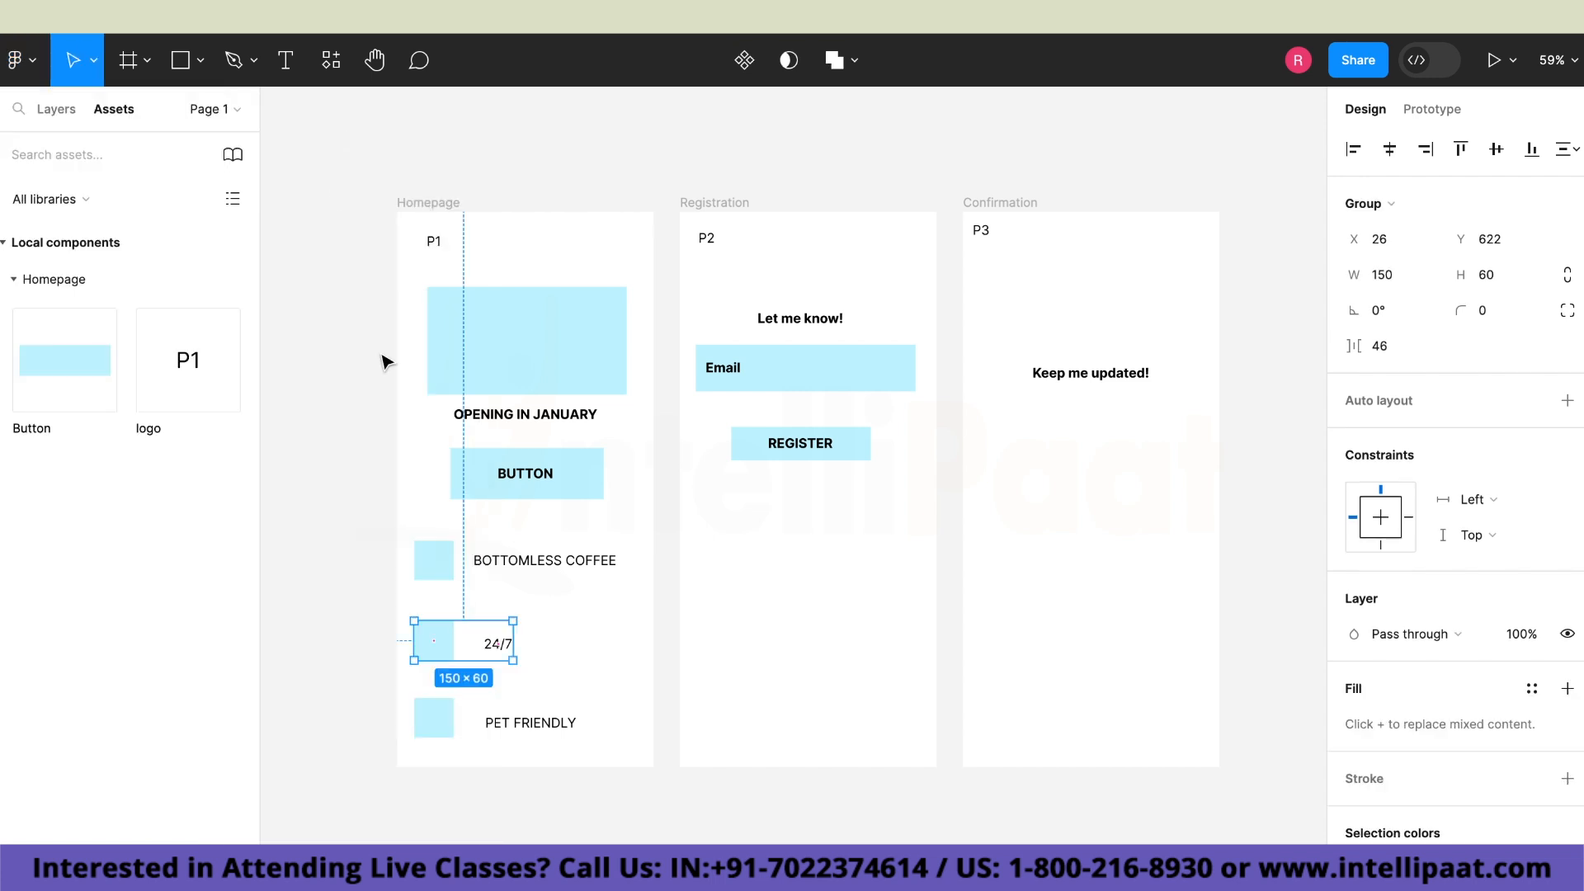
Group the lowest small square on the Homepage with the "PET FRIENDLY" text and clear the selection.
click(396, 696)
drag(406, 689, 612, 762)
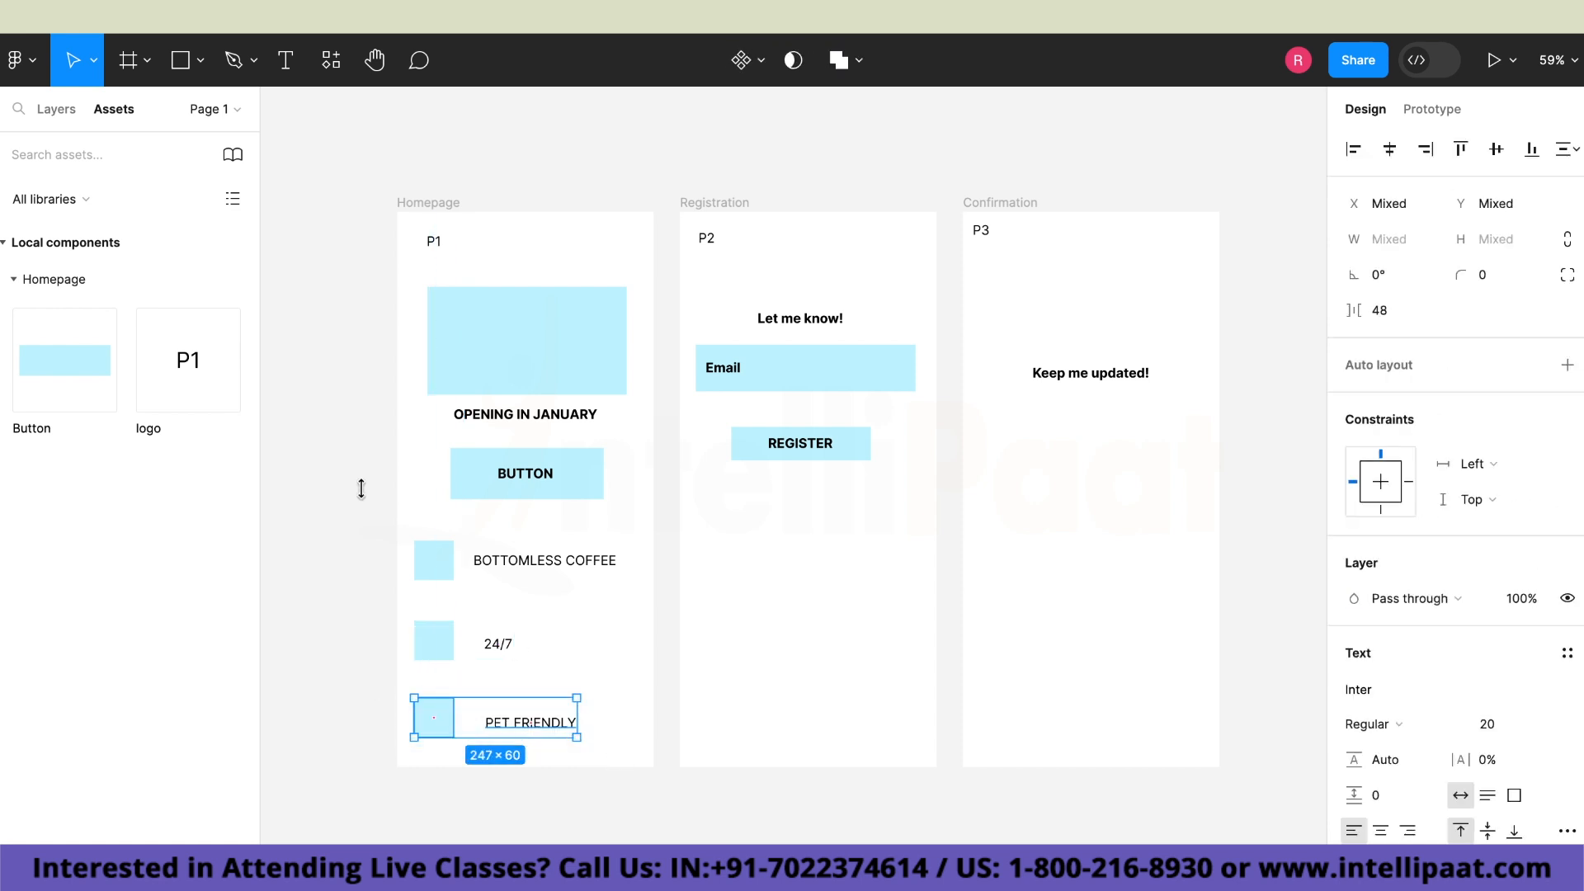
click(25, 74)
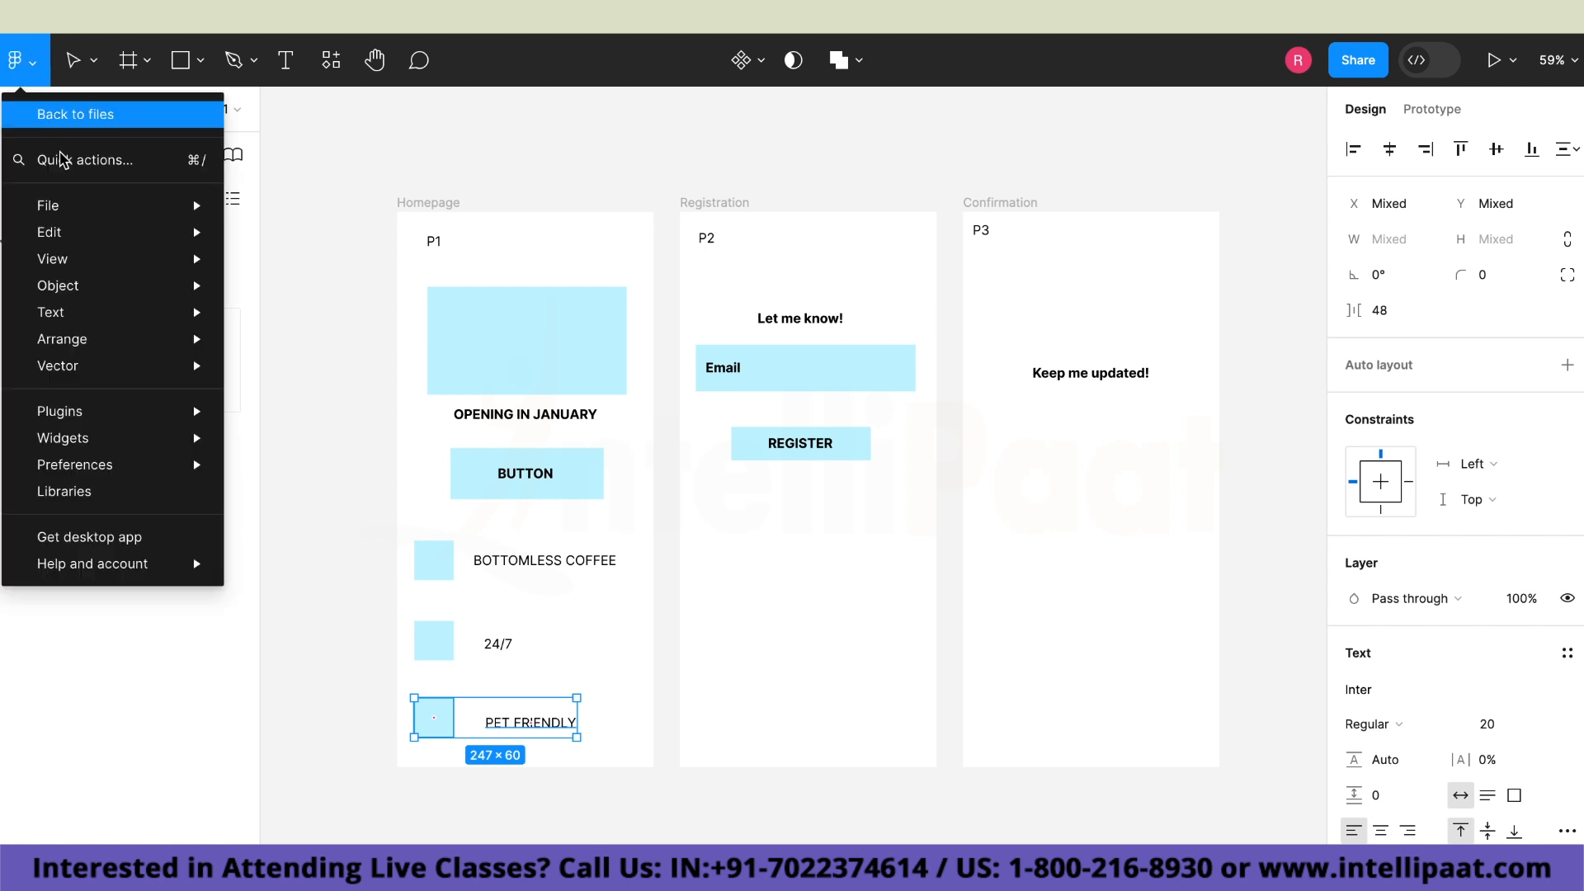
mouse_move(149, 296)
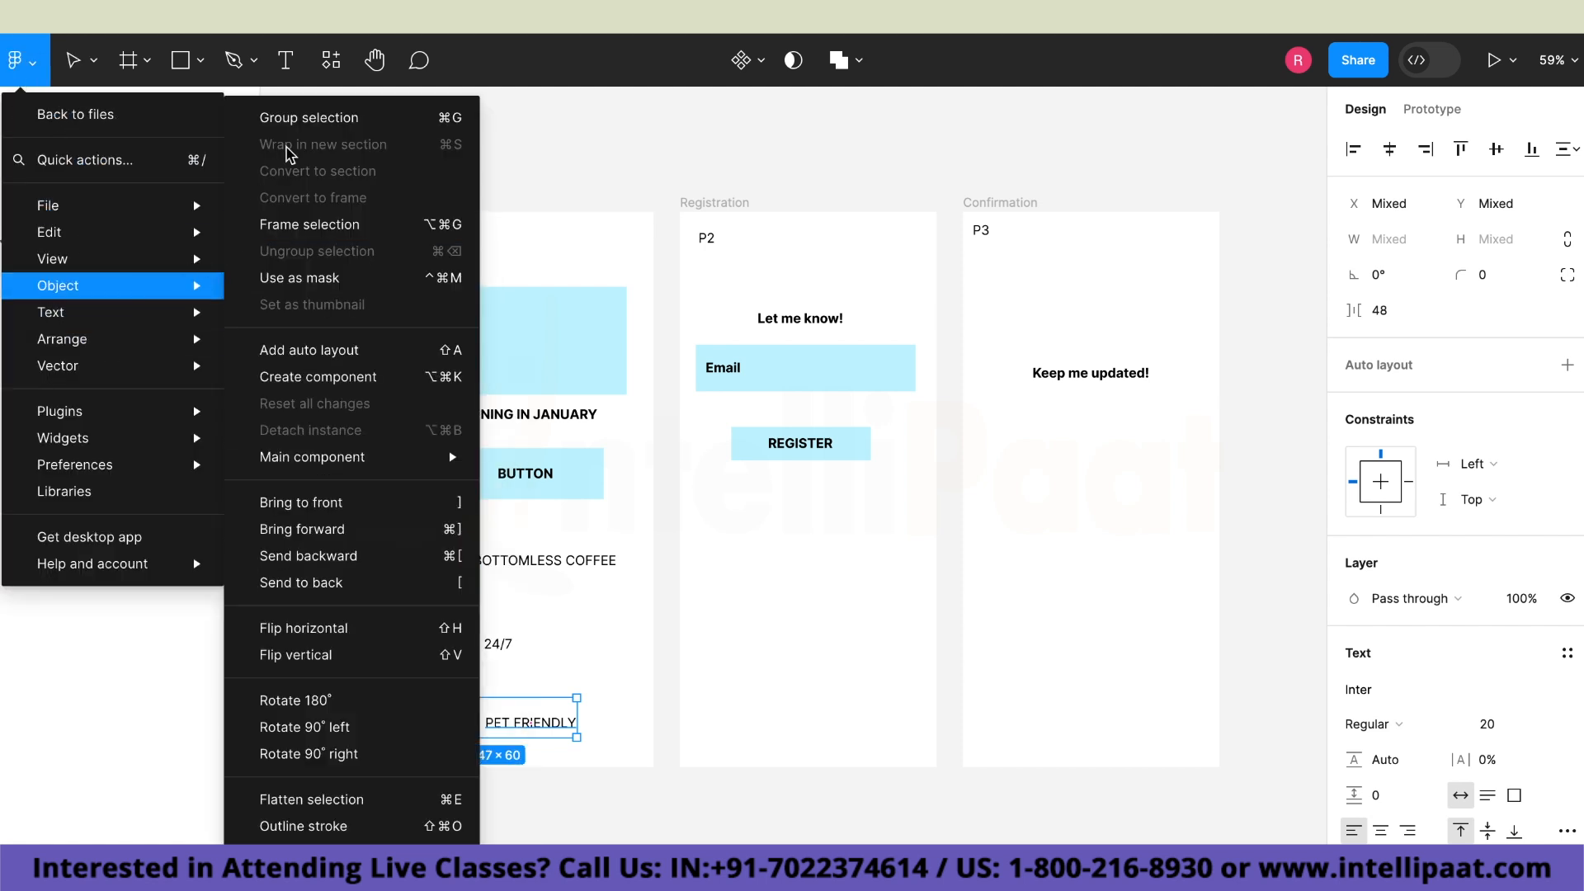
click(295, 122)
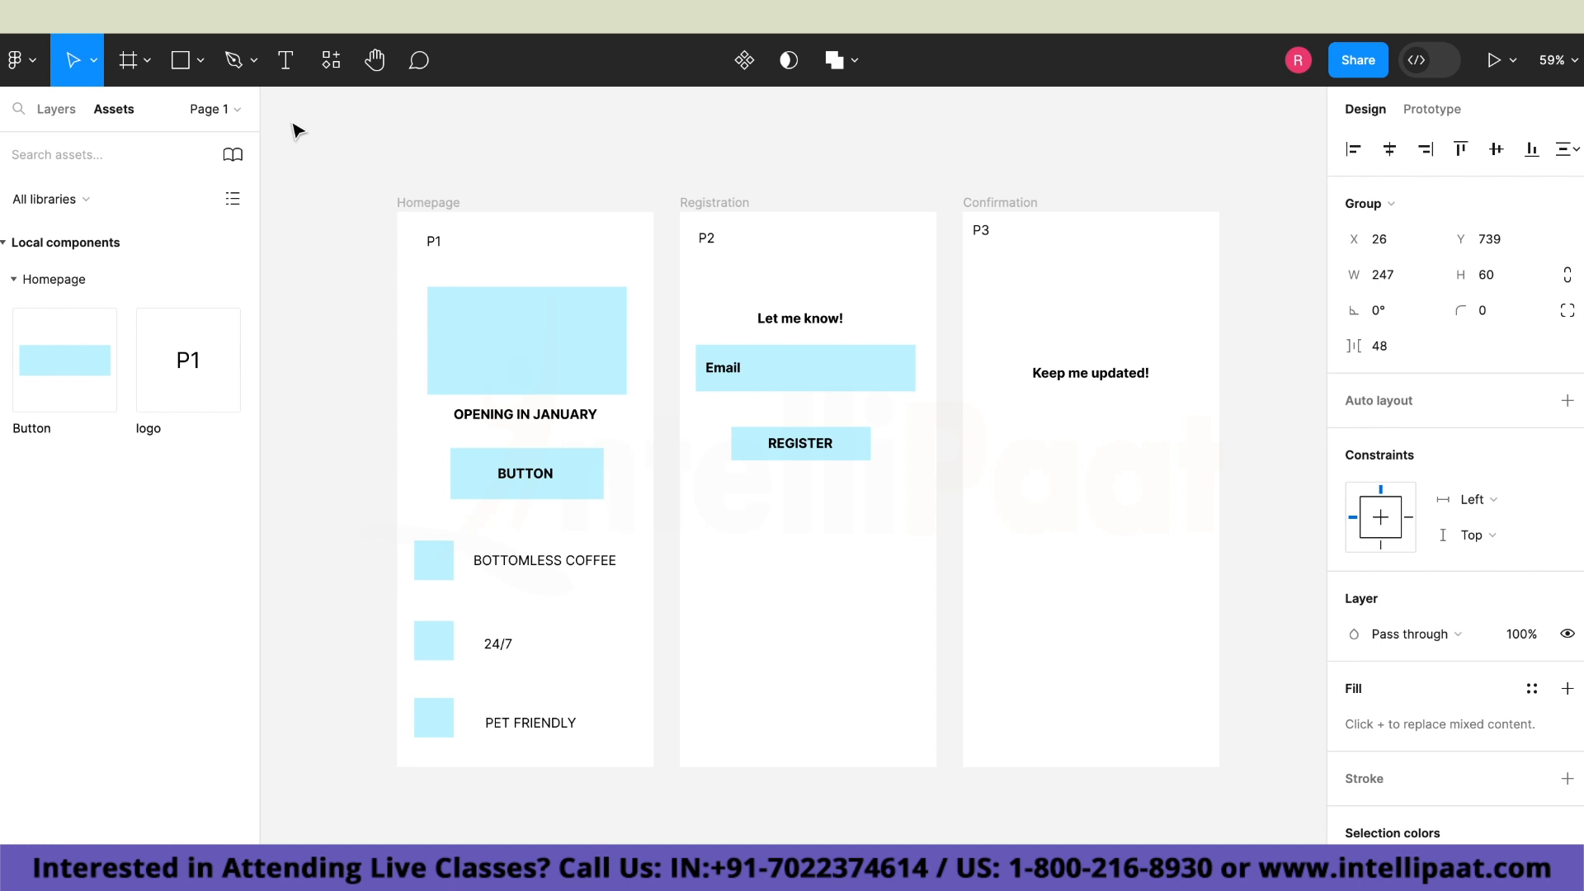
click(334, 619)
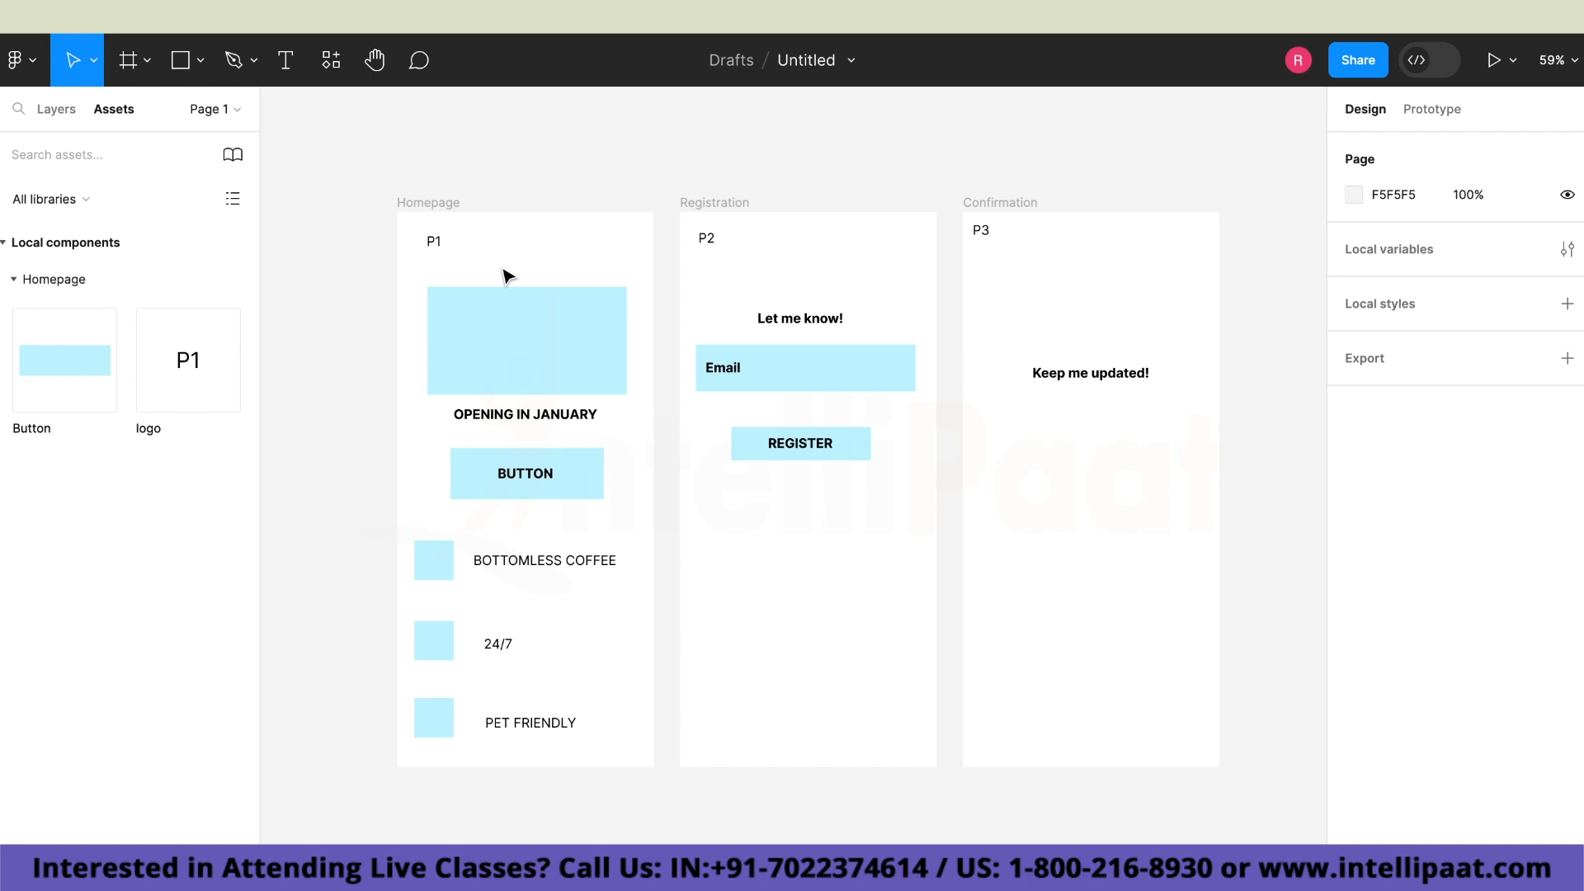
Switch to the prototype settings and choose the Midnight model for the iPhone 14 device.
click(1427, 110)
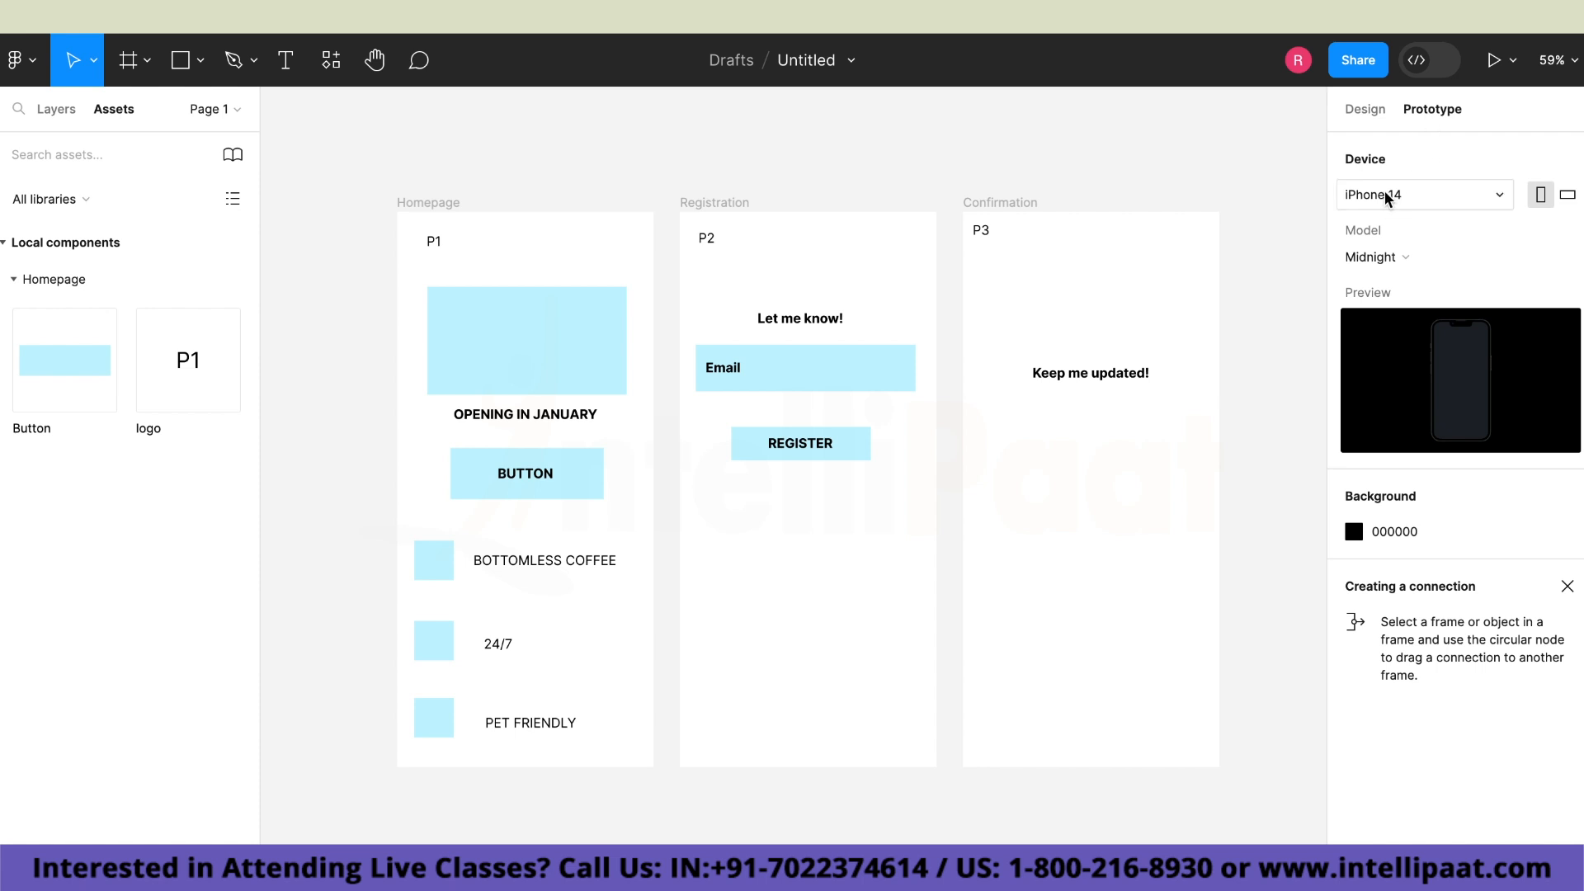
click(1394, 257)
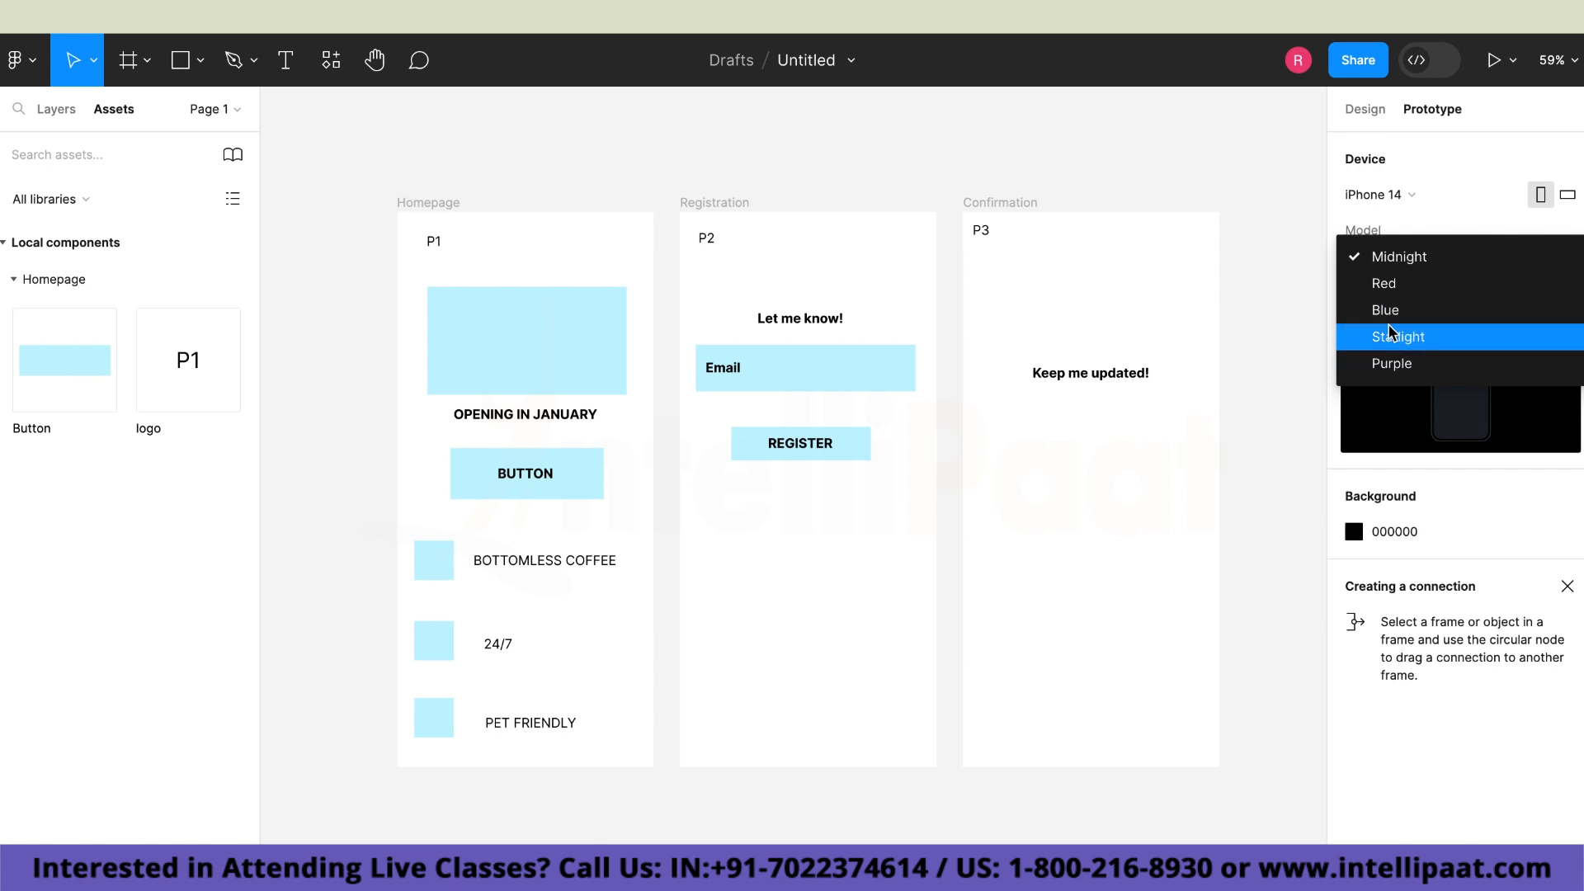
click(1386, 264)
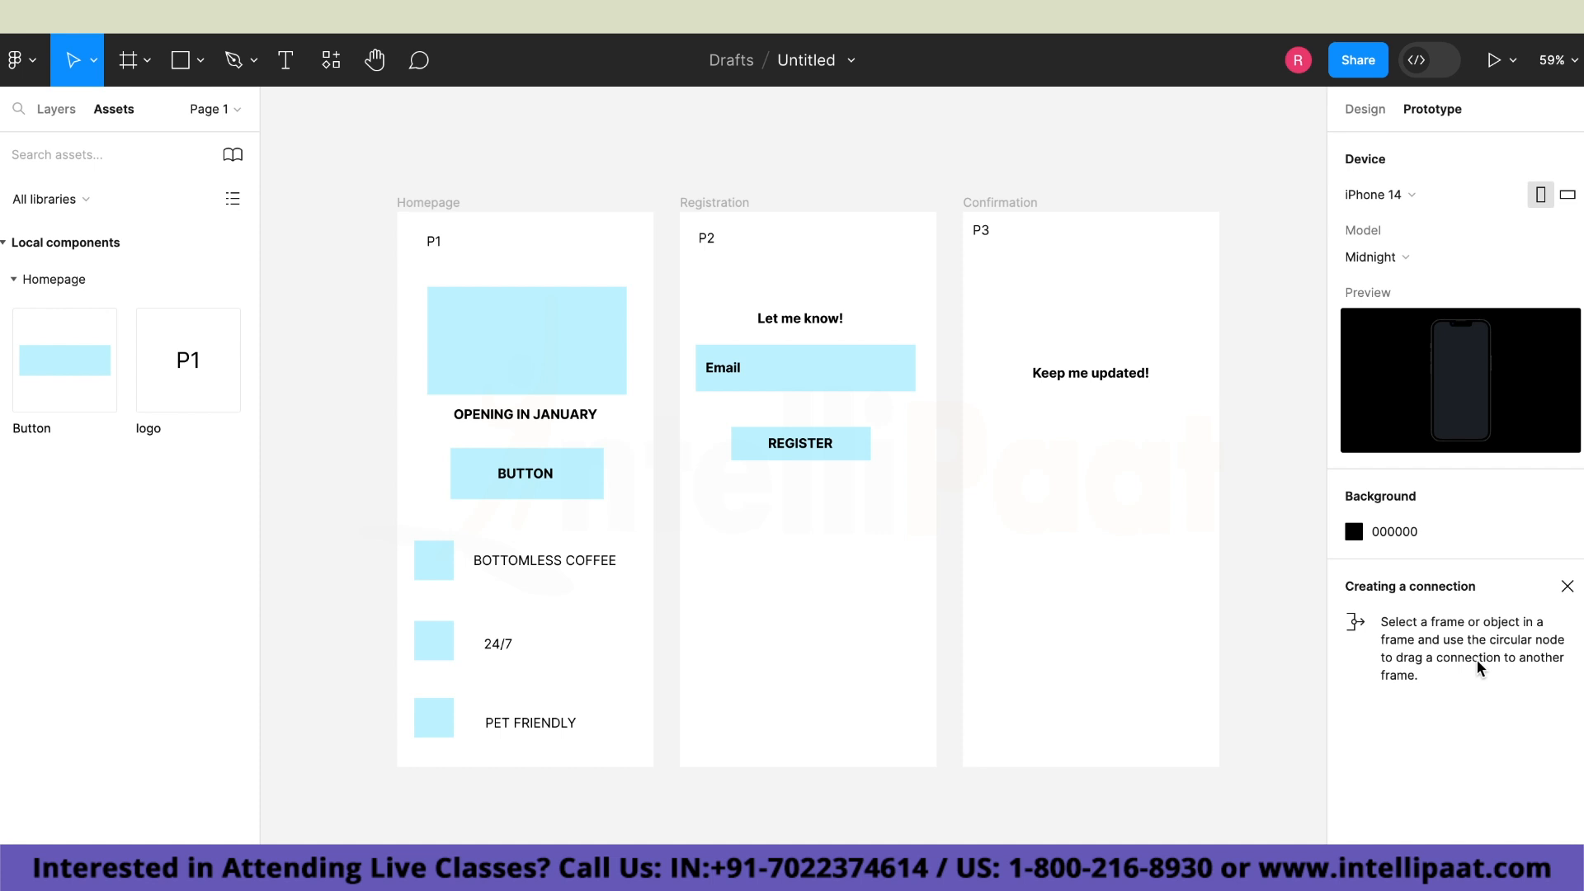
Link the Homepage's BUTTON to the Registration frame with an on-tap, instant Navigate to interaction.
click(582, 475)
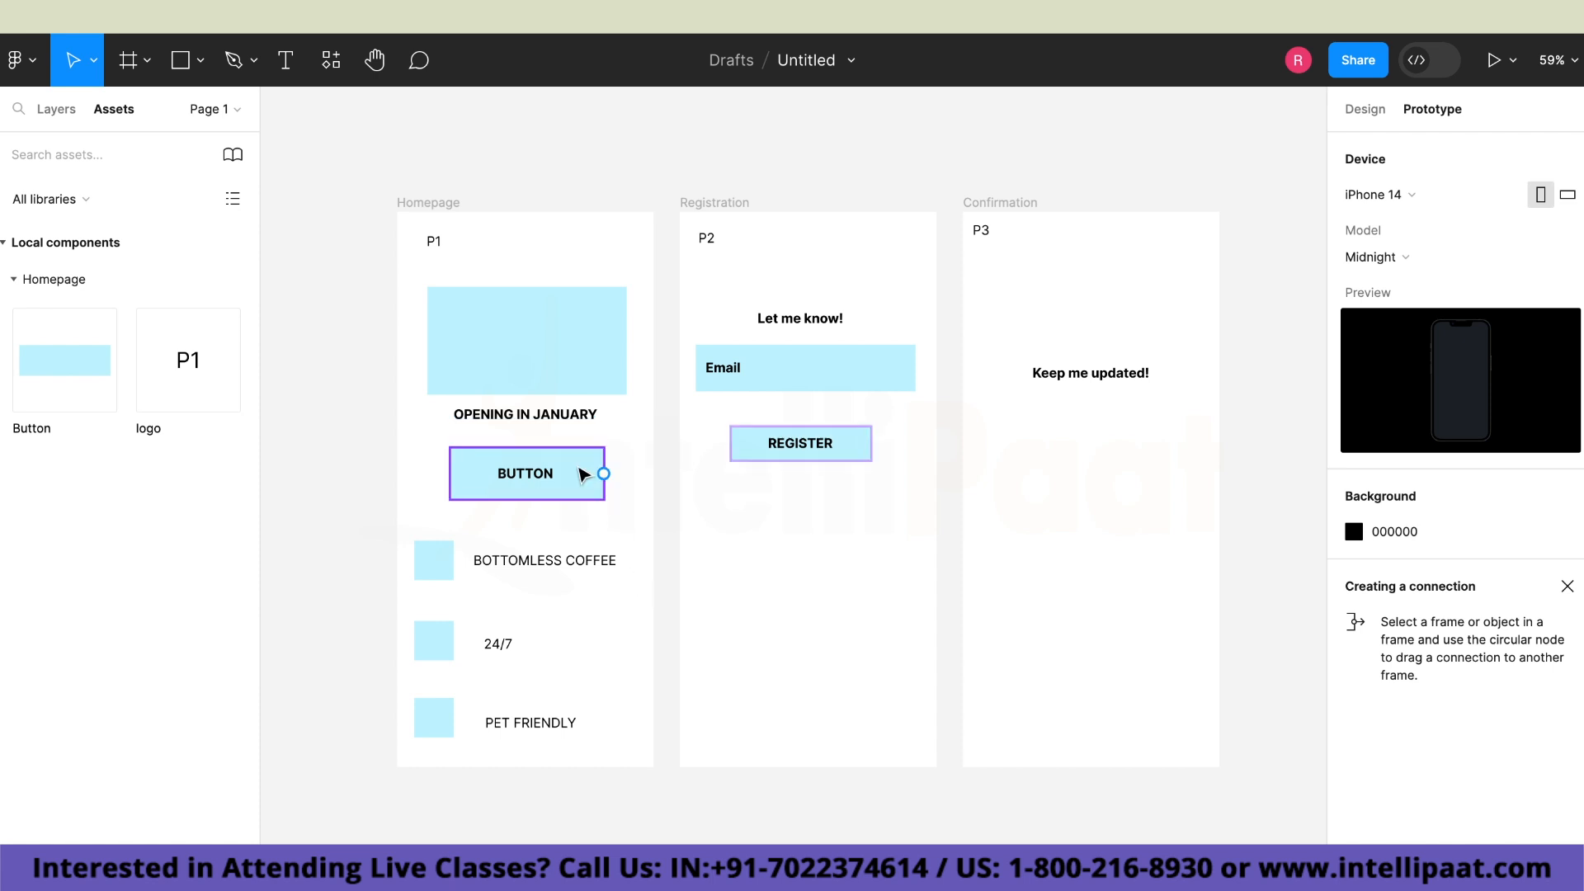
click(583, 475)
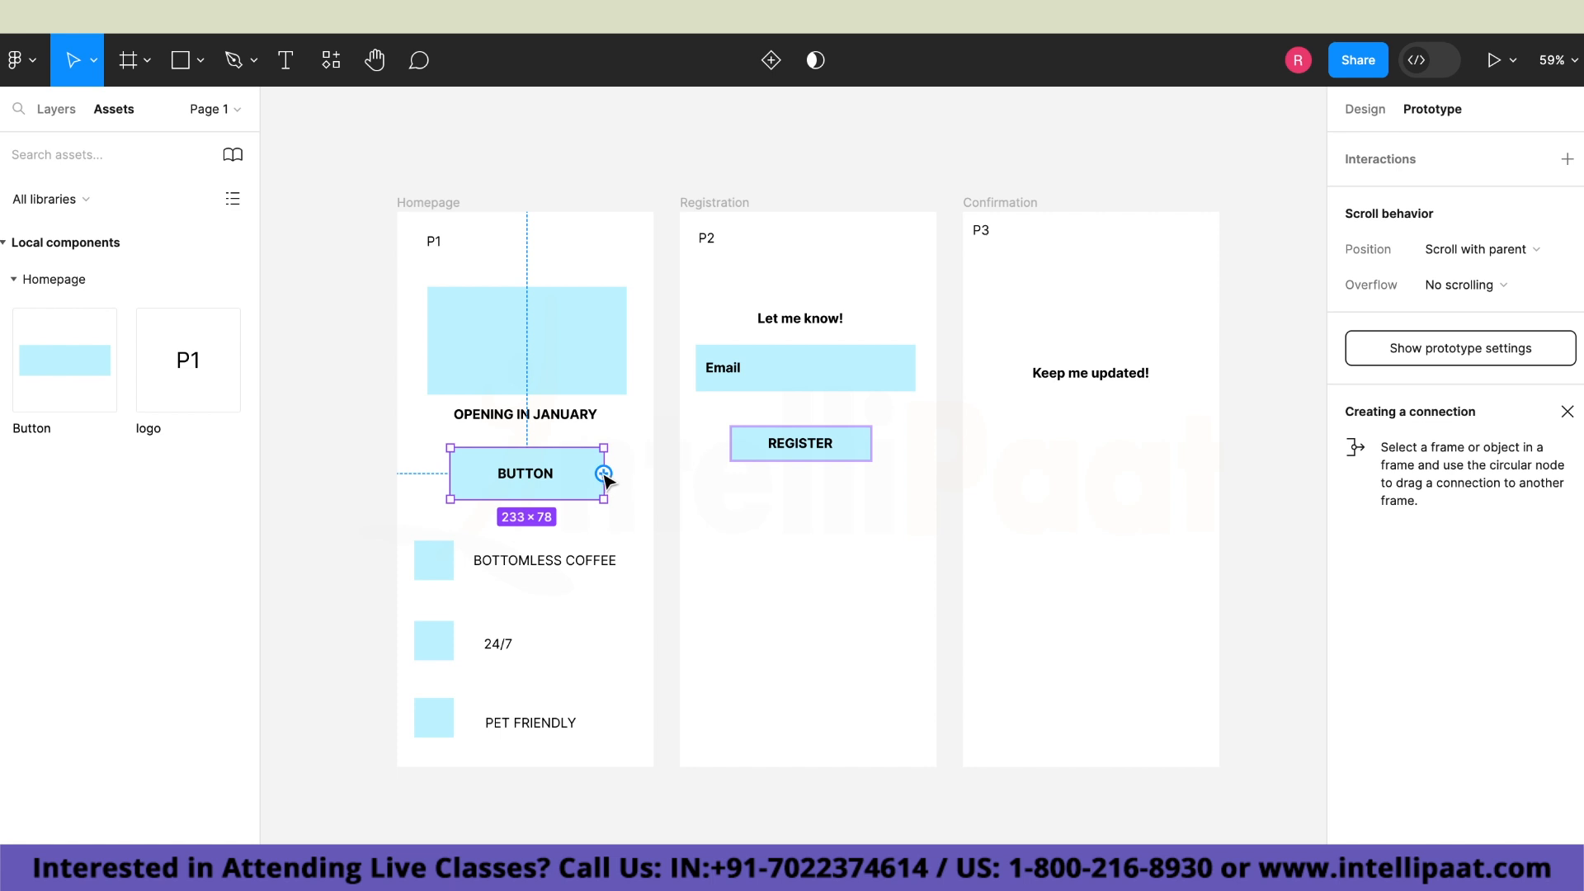
drag(604, 472, 690, 505)
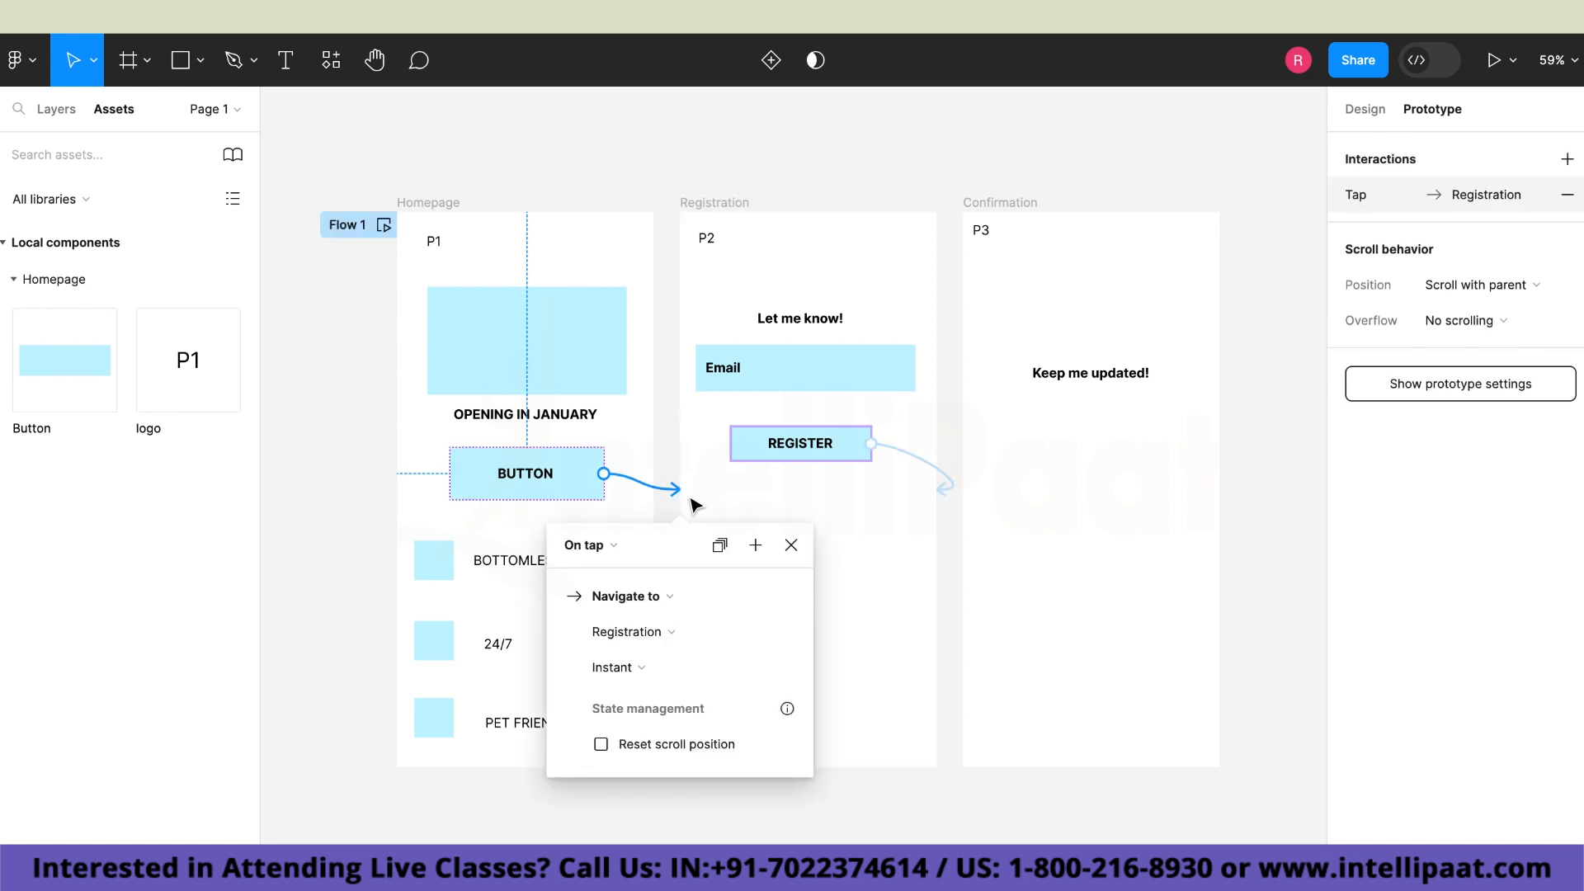
Link the REGISTER button to the Confirmation frame with an on-drag Navigate to interaction using Smart animate, Ease out, 300ms.
click(871, 449)
drag(871, 448, 975, 447)
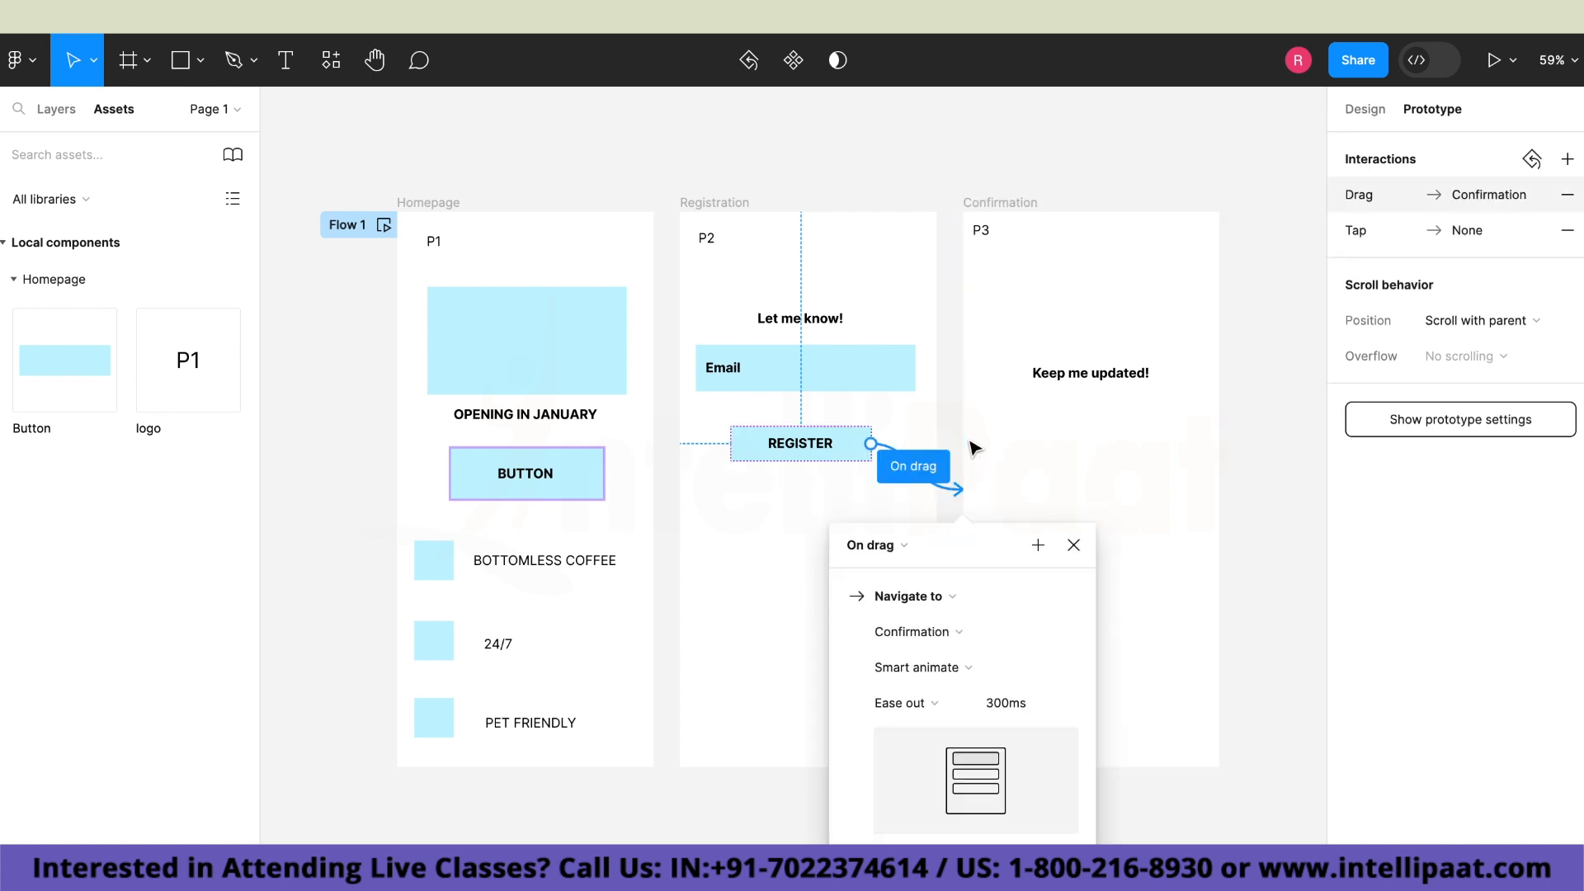
Link the P3 logo on the Confirmation frame back to the Homepage with an on-tap, instant Navigate to interaction.
click(980, 232)
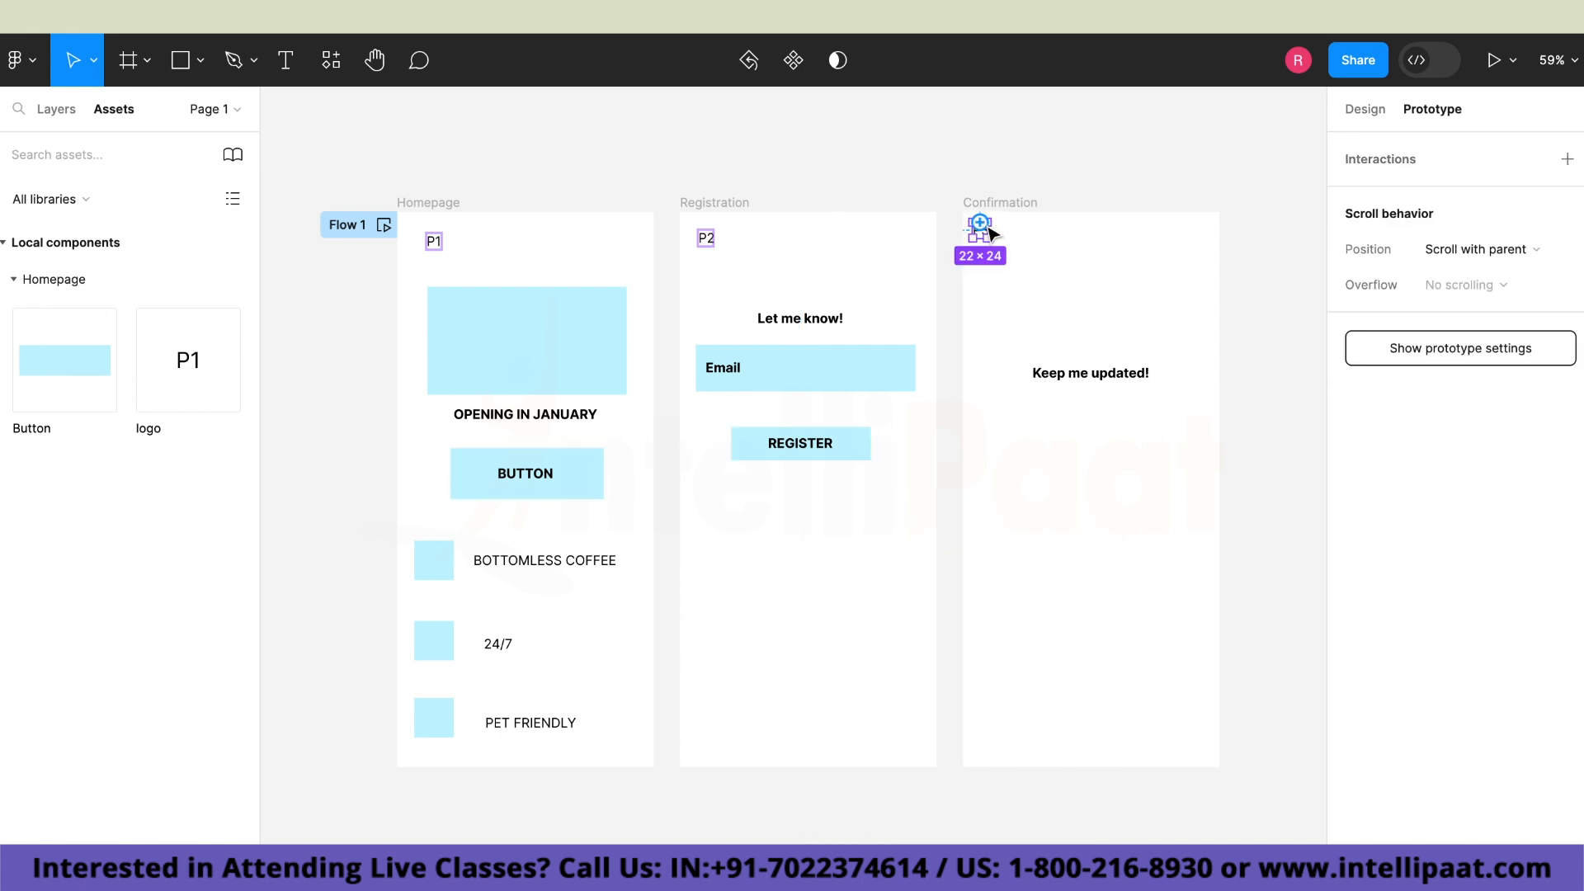
drag(975, 230, 649, 237)
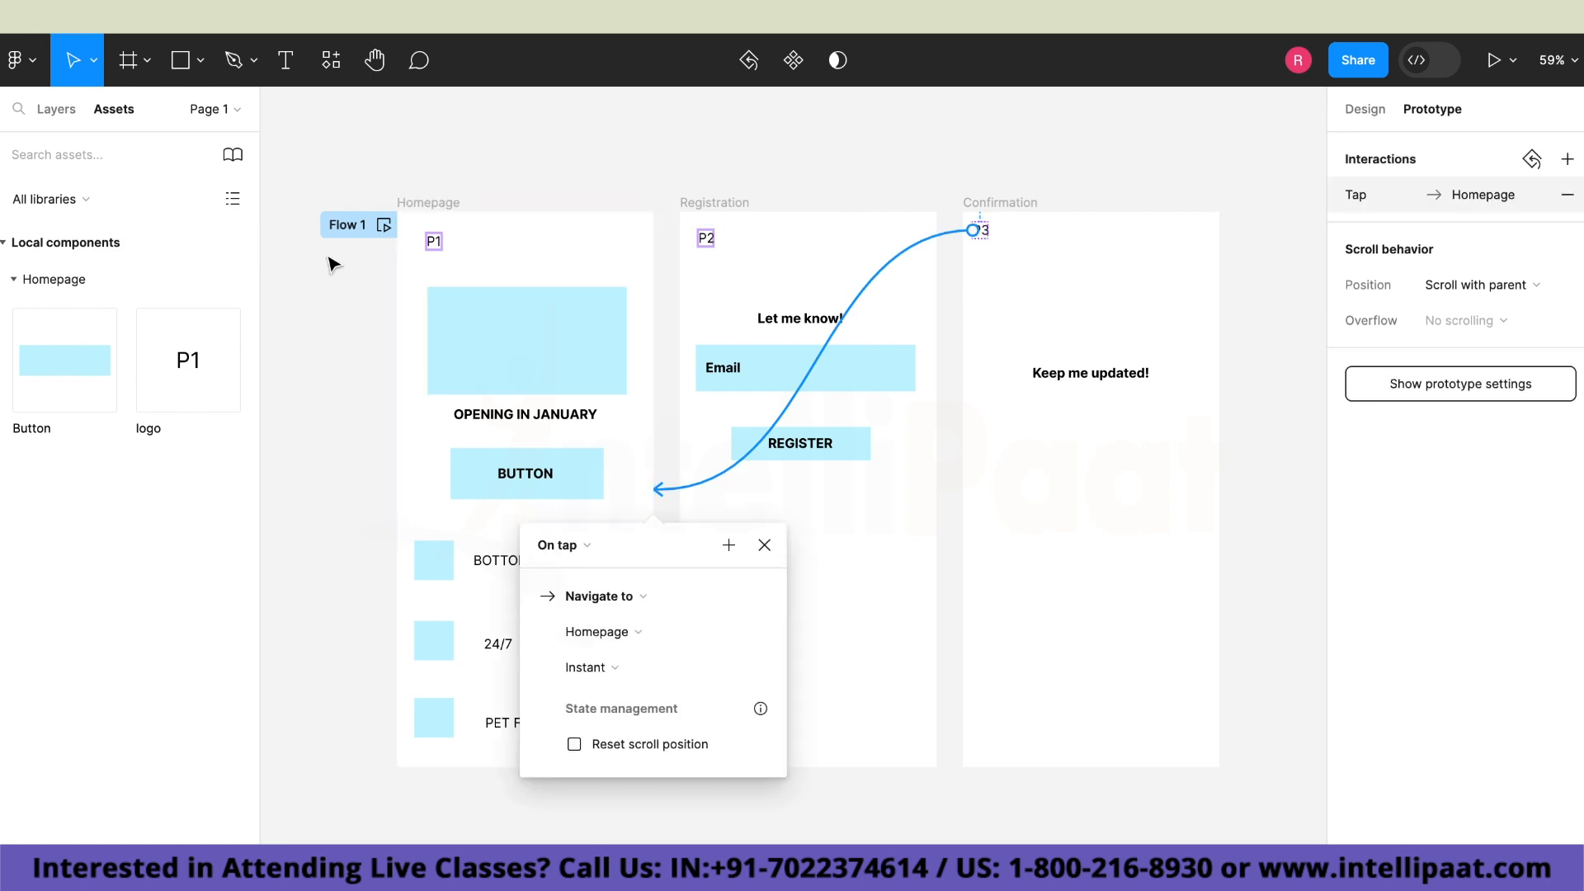
Present the prototype from Flow 1 and test moving between the Homepage, Registration and Confirmation screens.
click(337, 226)
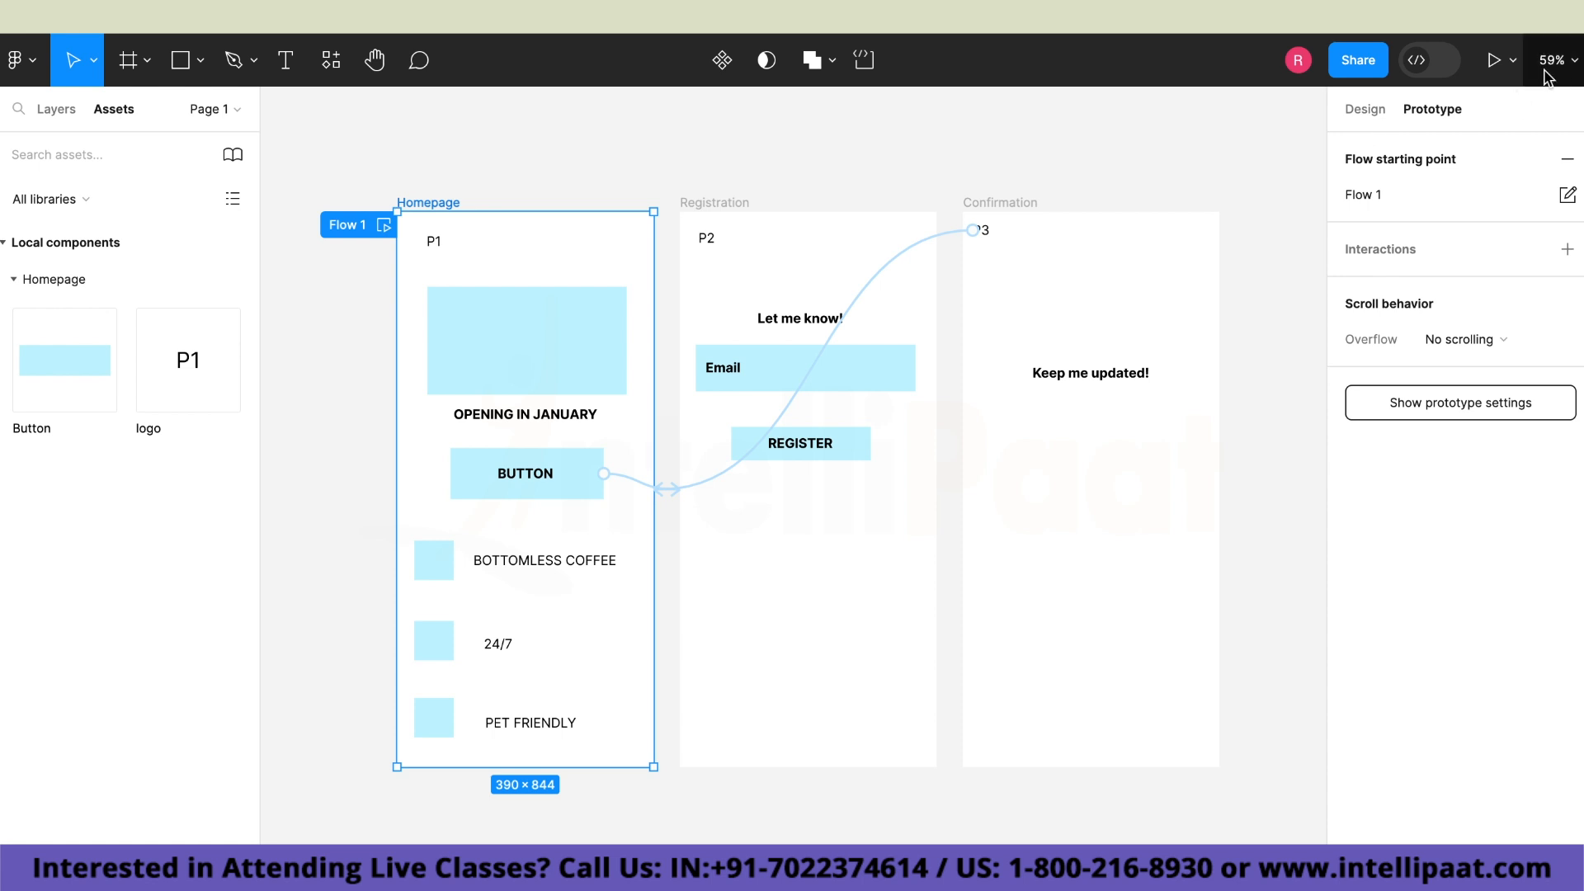
click(1494, 61)
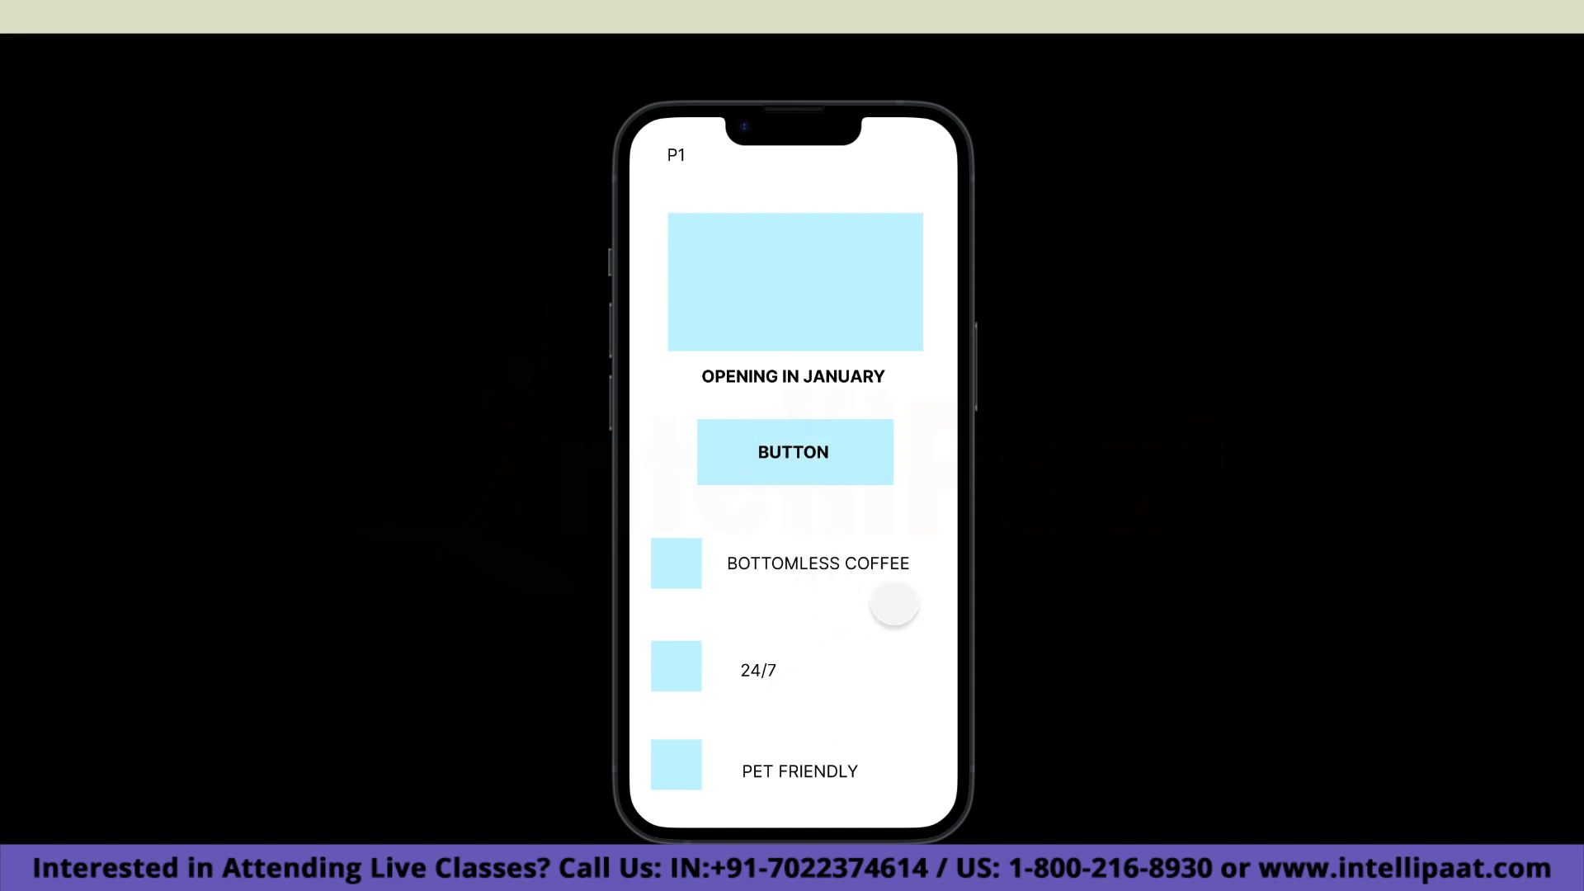
click(828, 464)
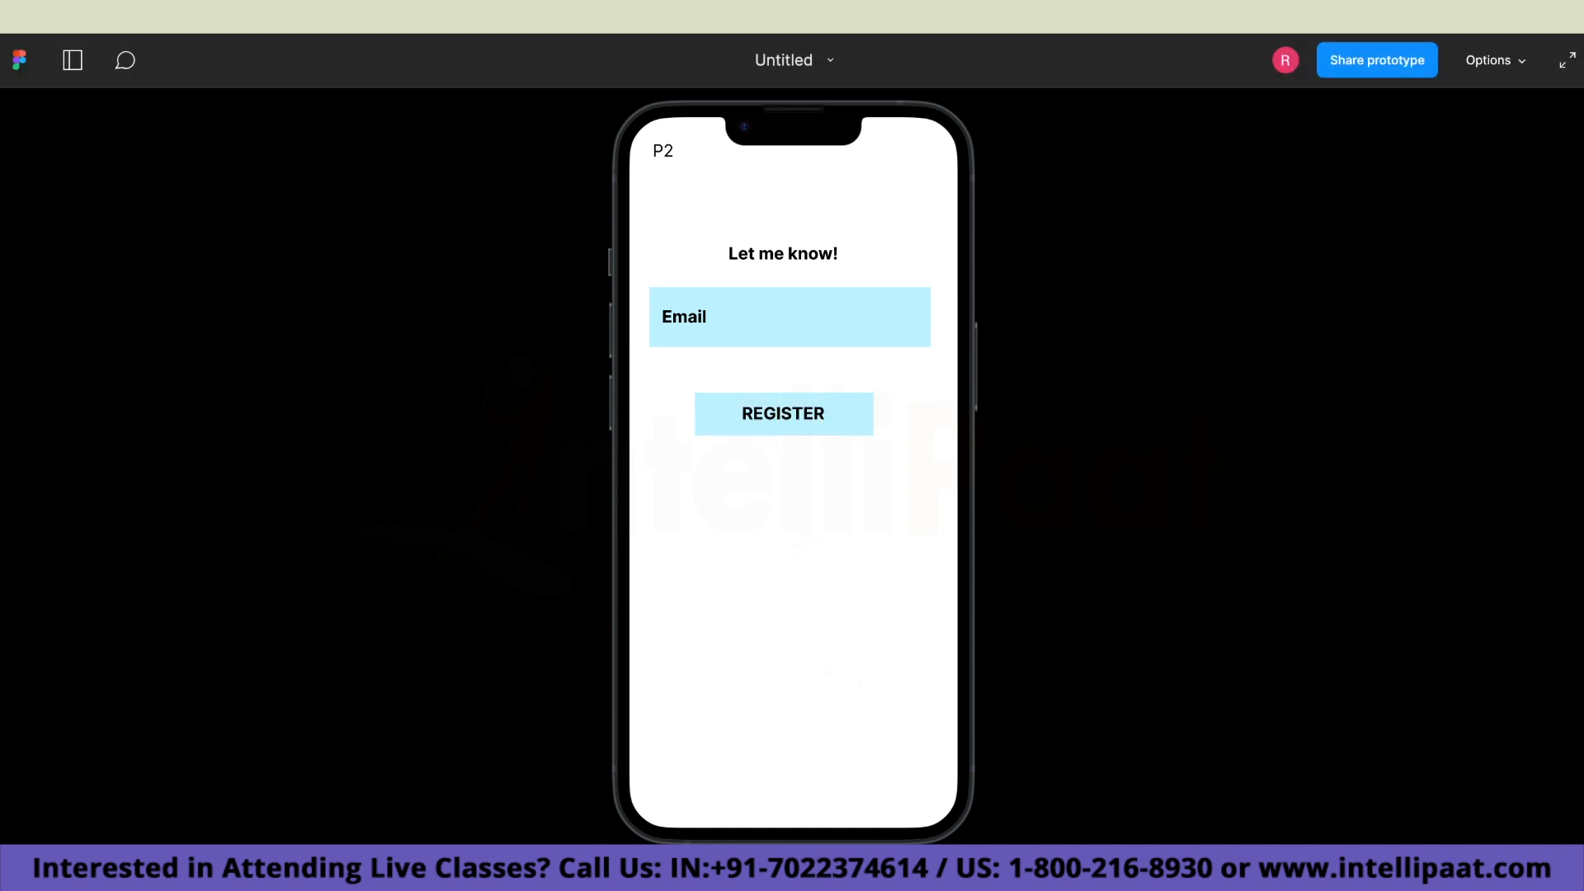
key(Right)
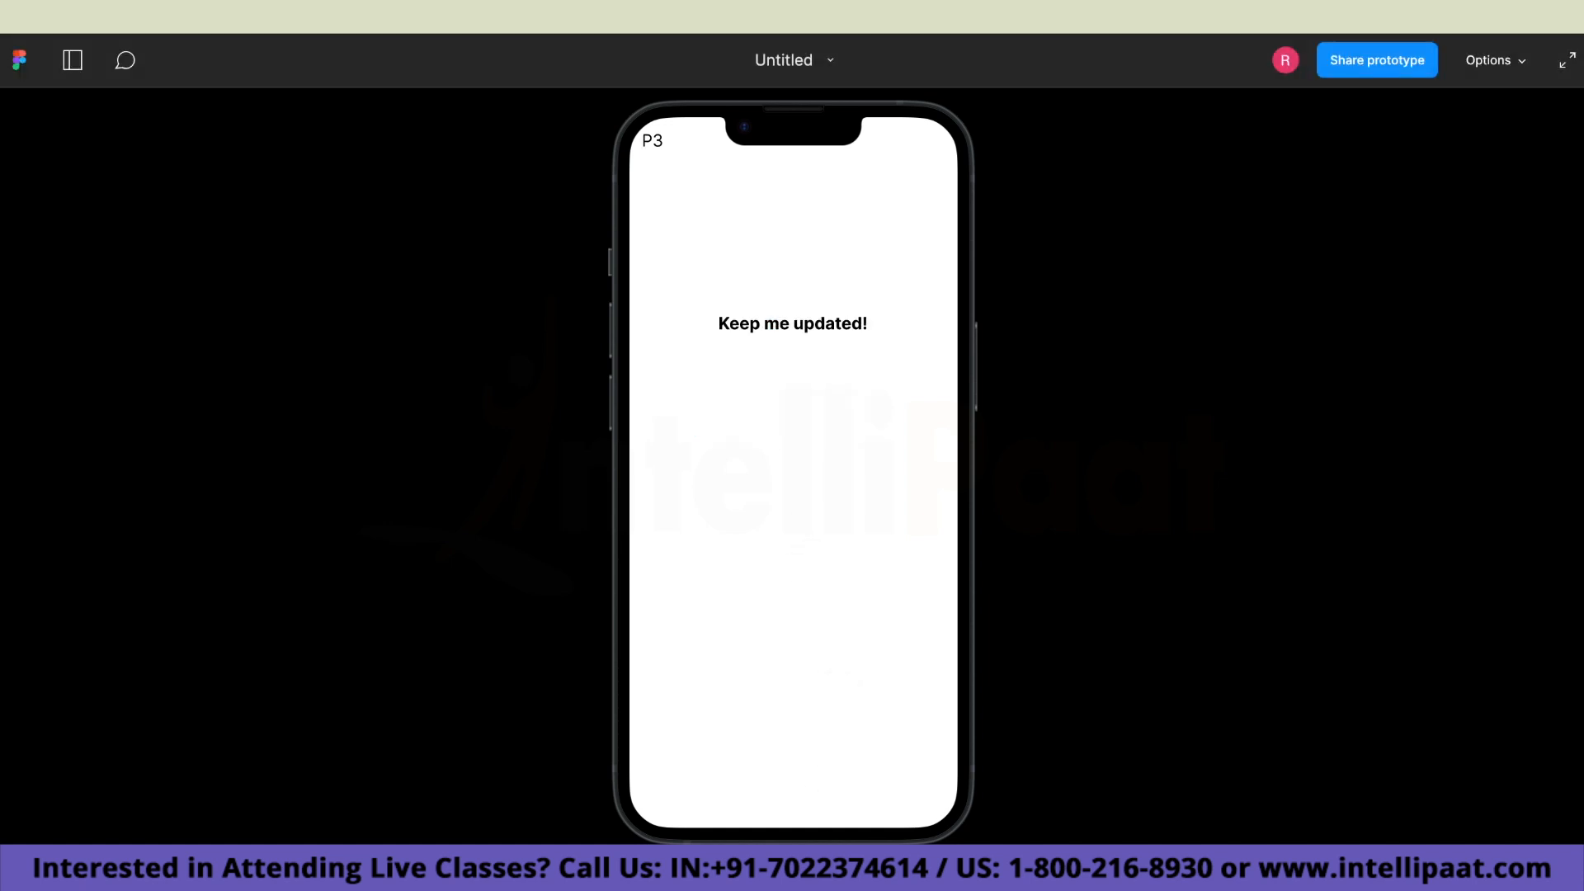
key(r)
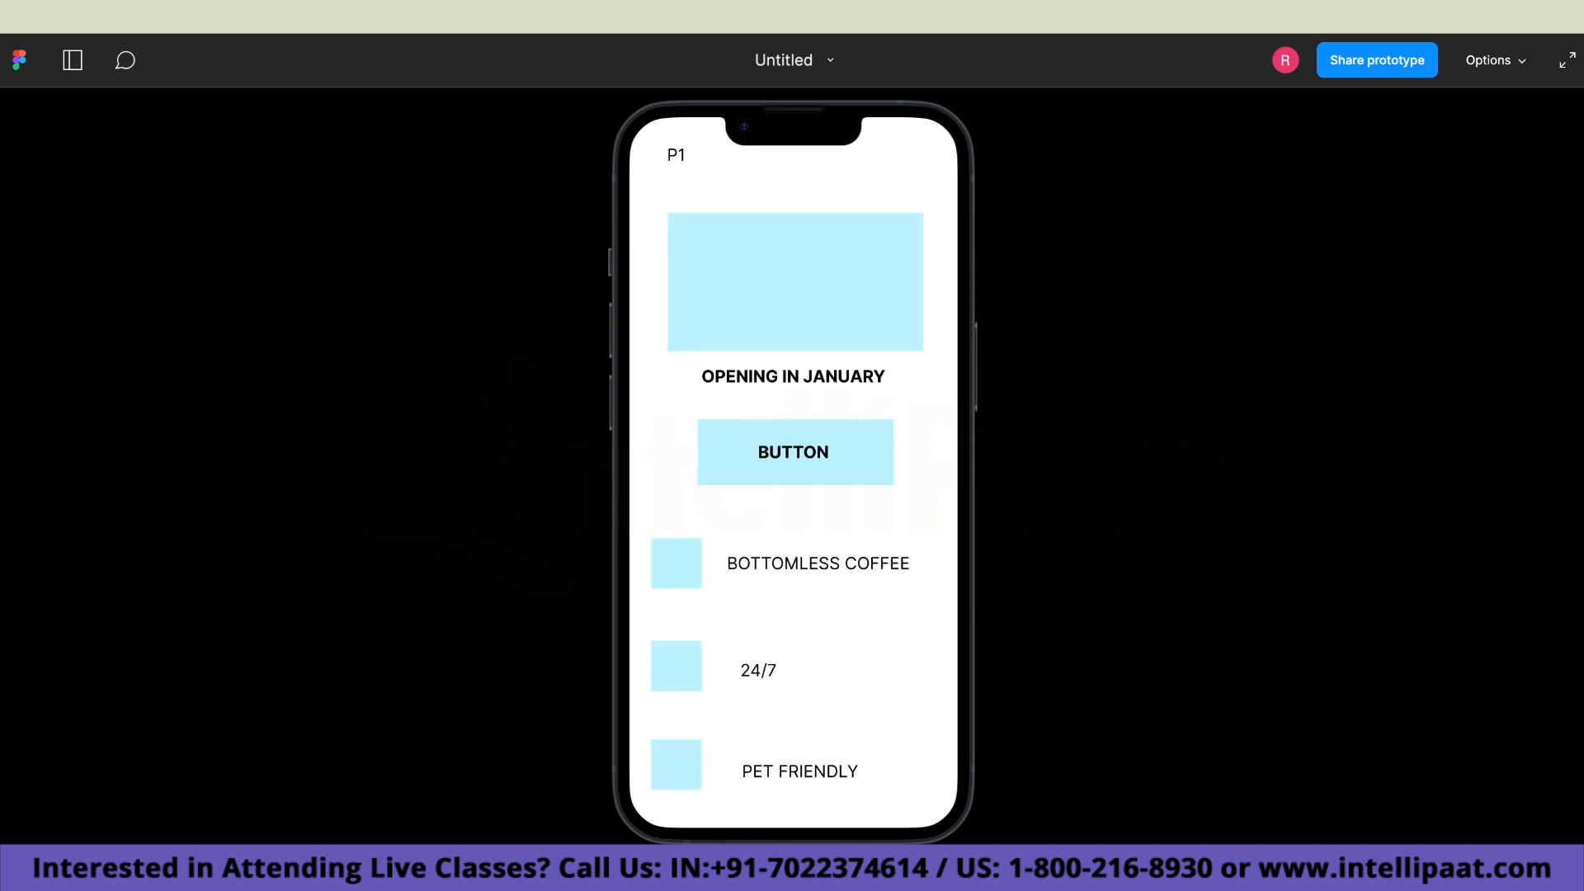
click(809, 460)
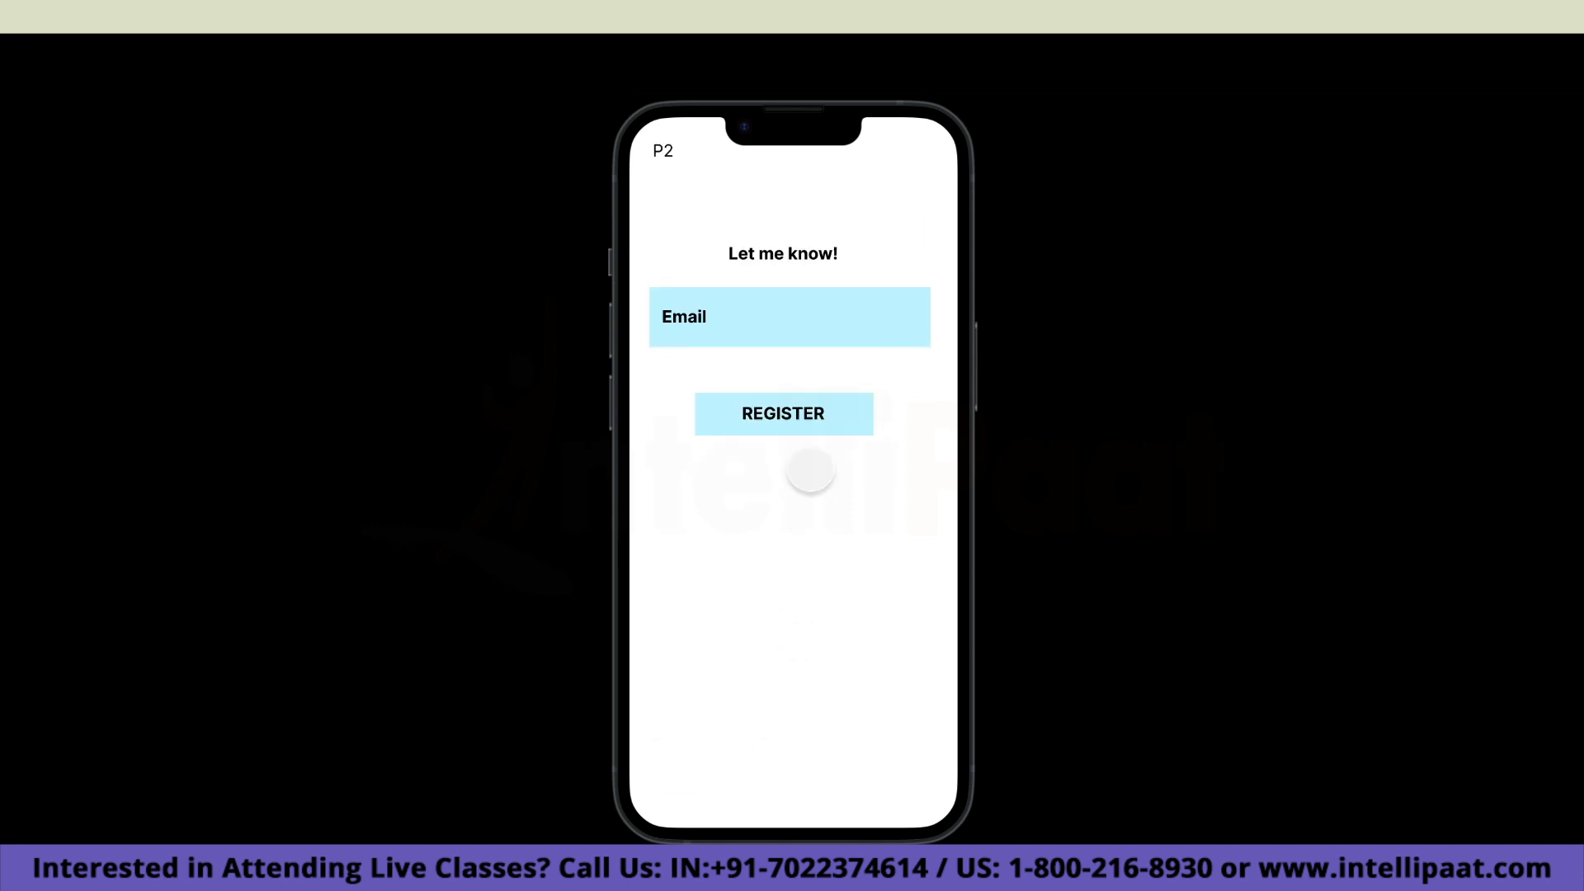
click(805, 415)
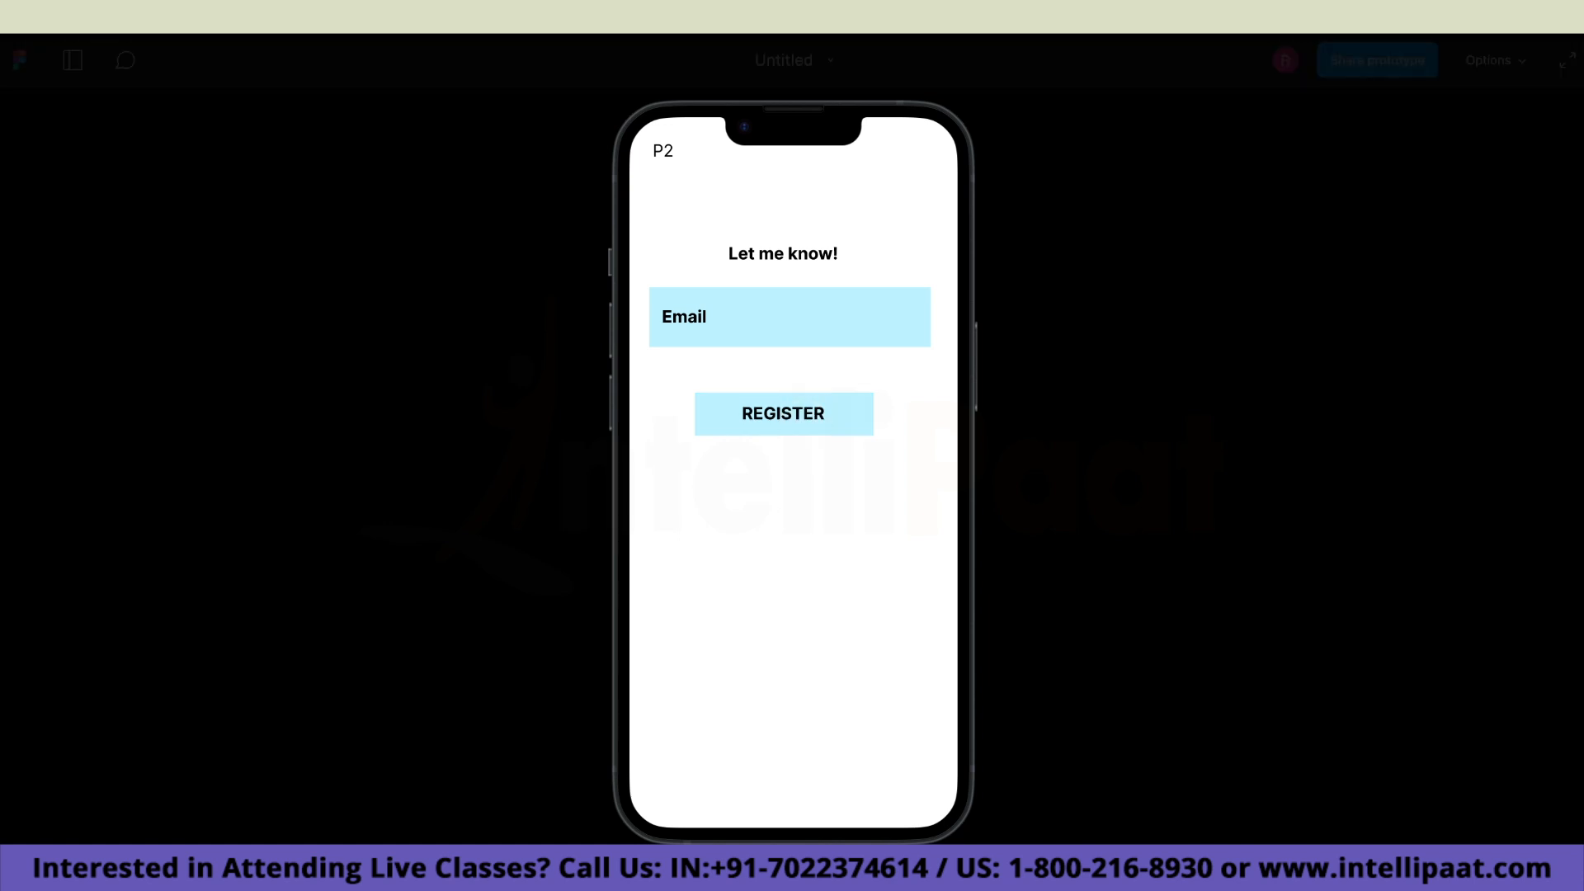